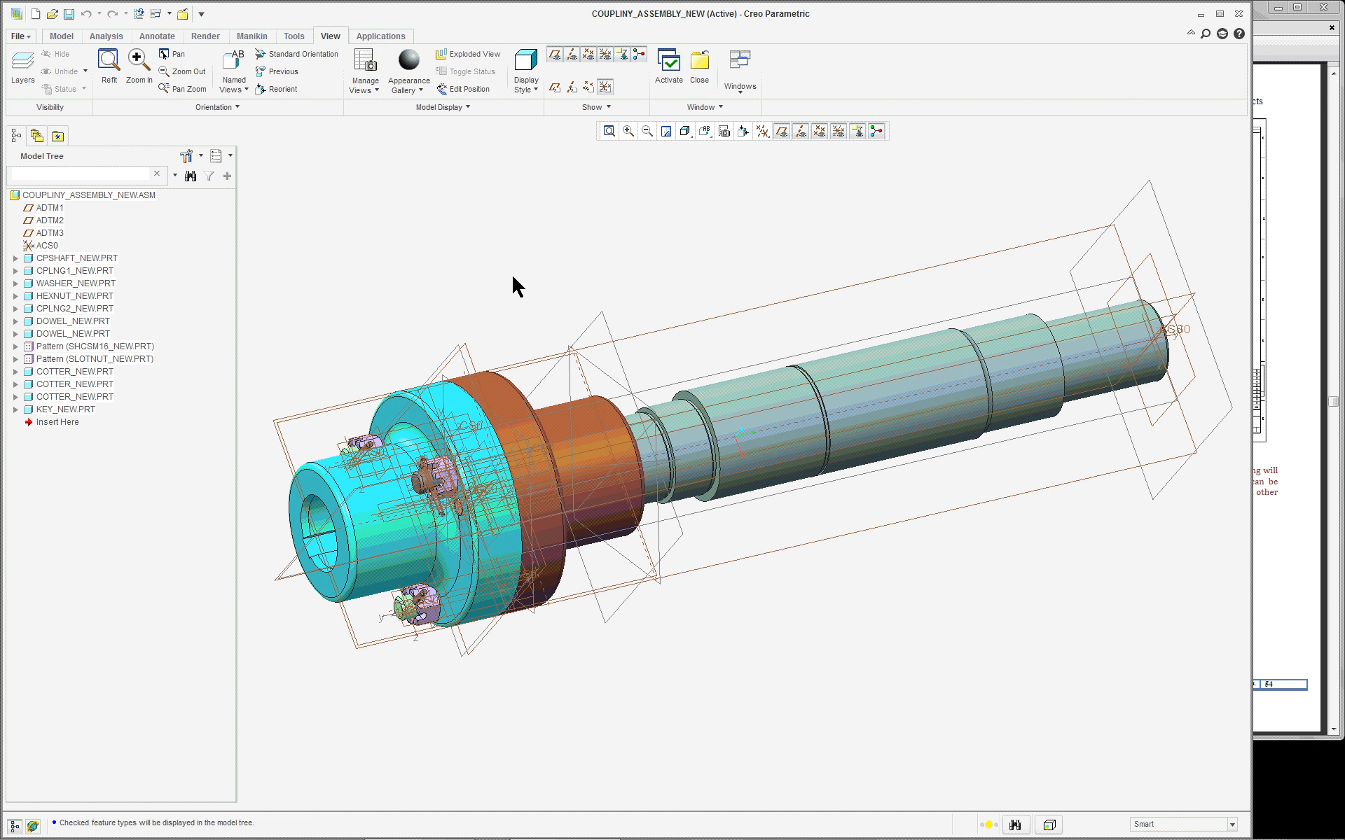
Step: Accept the model tree filters with all general feature types displayed and close the coupling assembly window
{"action": "left_click", "coordinate": [197, 157]}
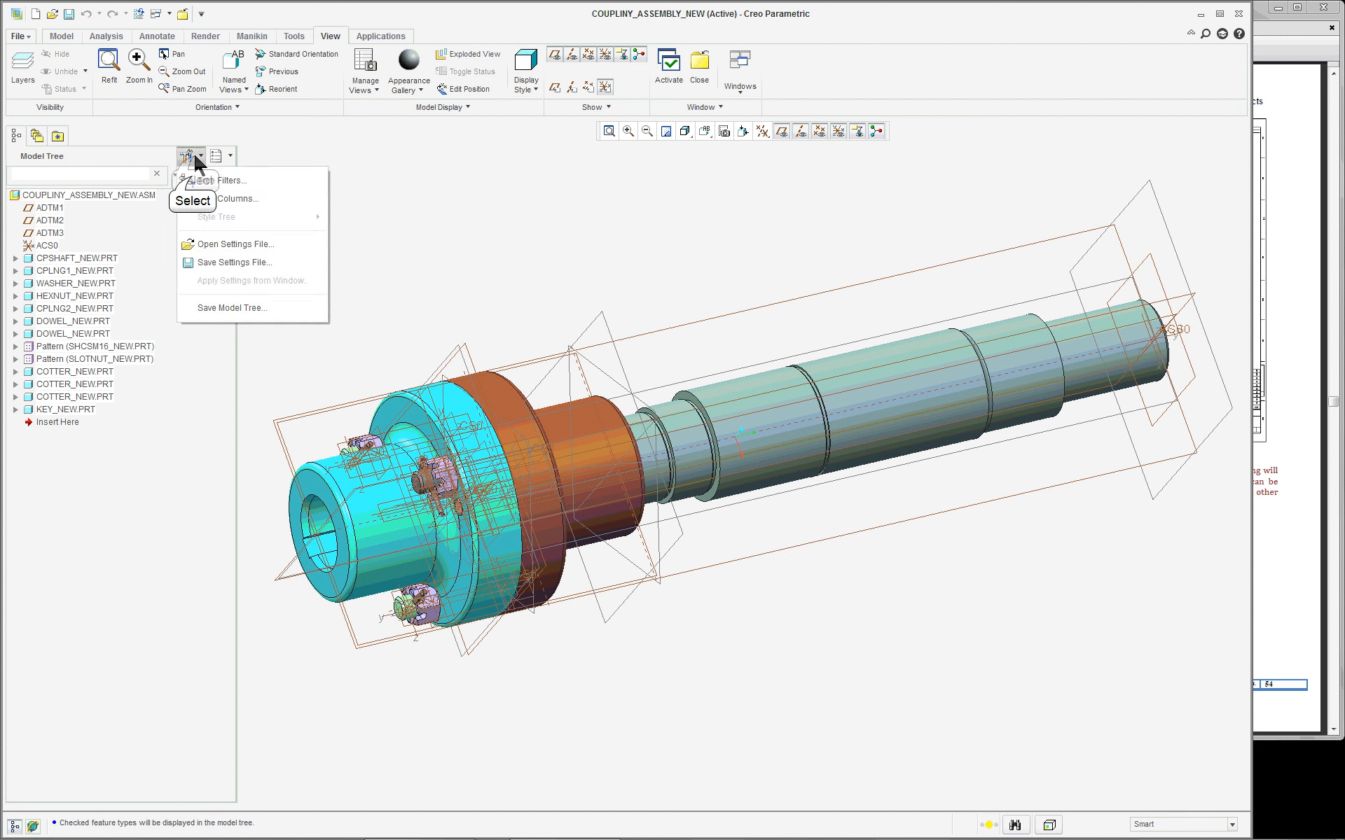
{"action": "left_click", "coordinate": [214, 180]}
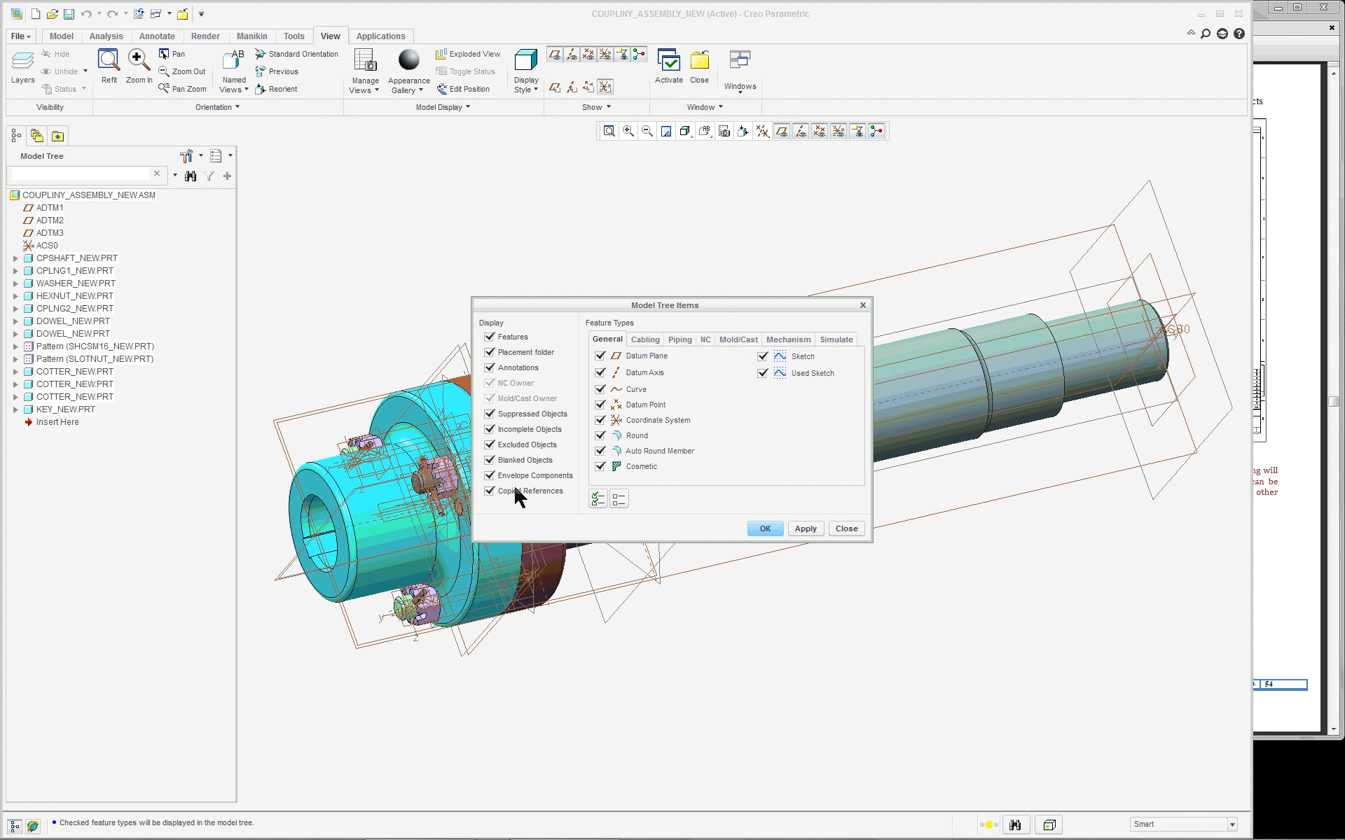
{"action": "left_click", "coordinate": [770, 531]}
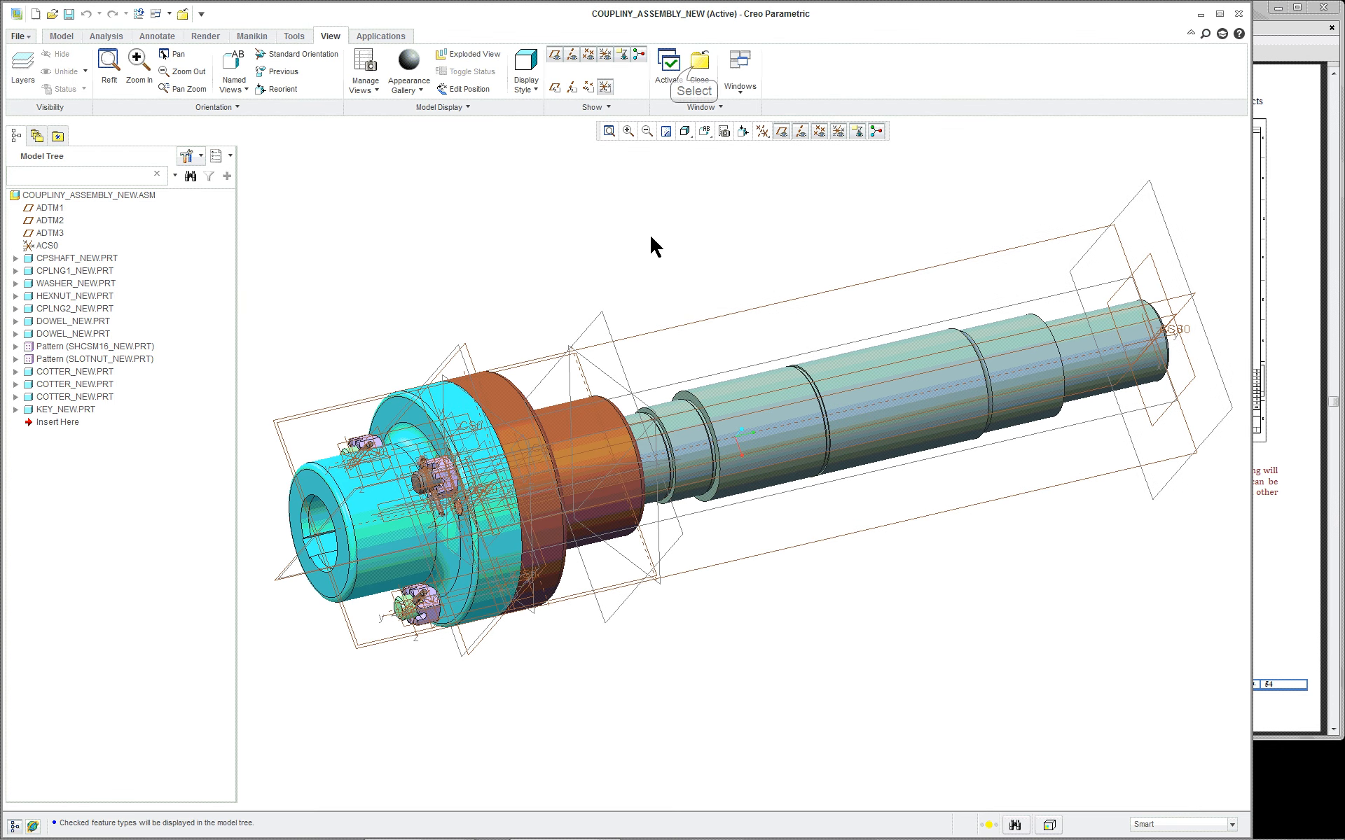
{"action": "left_click", "coordinate": [693, 75]}
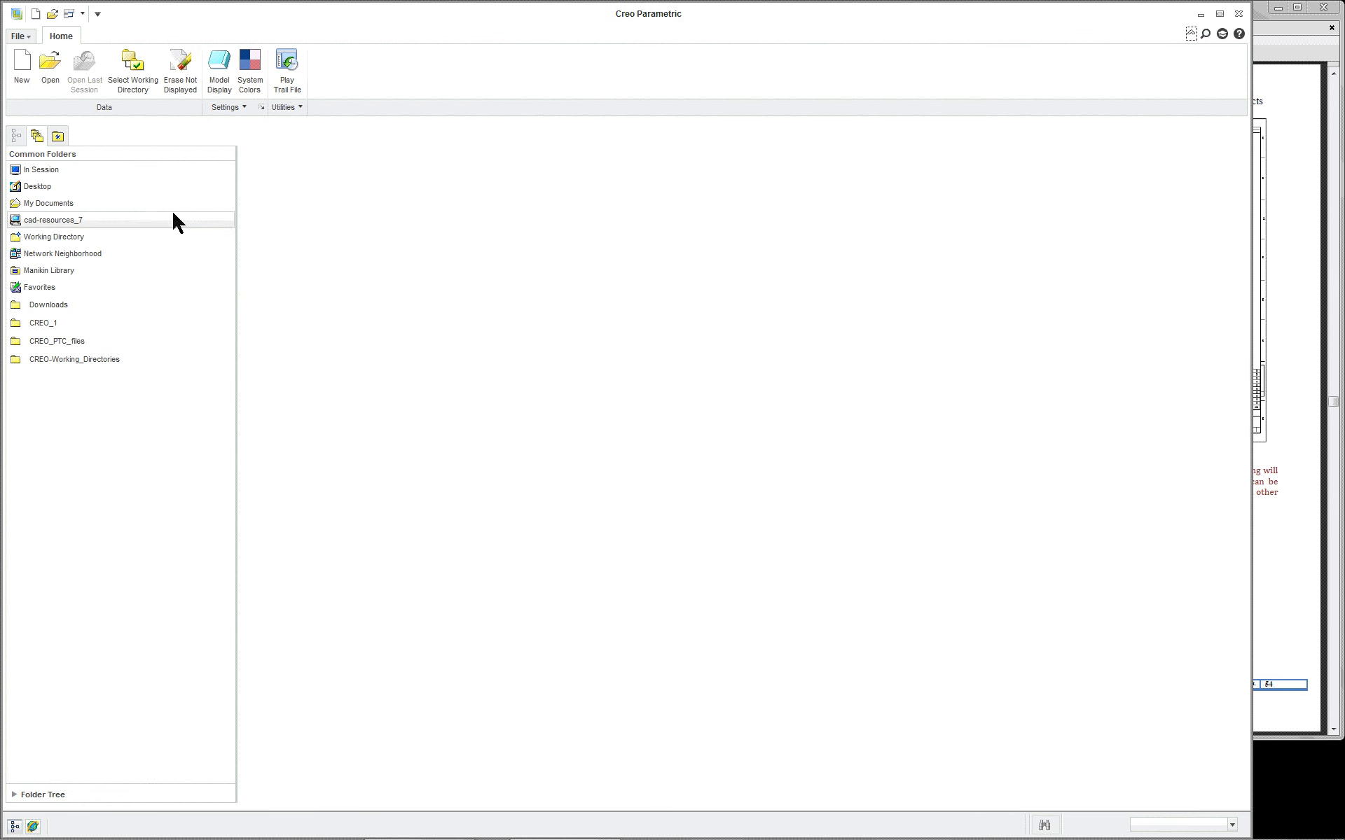
Step: Create a new drawing named cpl-lgl without using the default template
{"action": "left_click", "coordinate": [21, 67]}
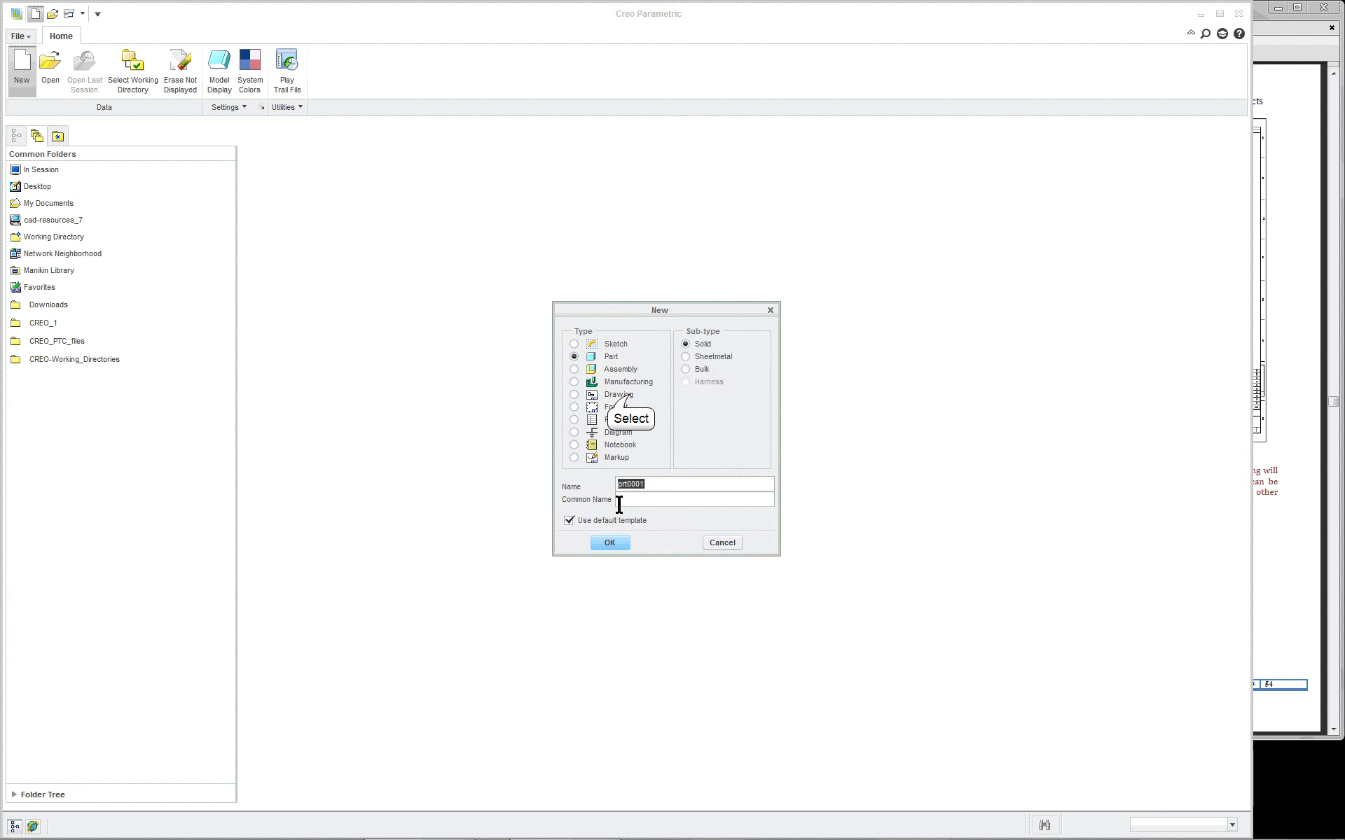
{"action": "left_click", "coordinate": [625, 395]}
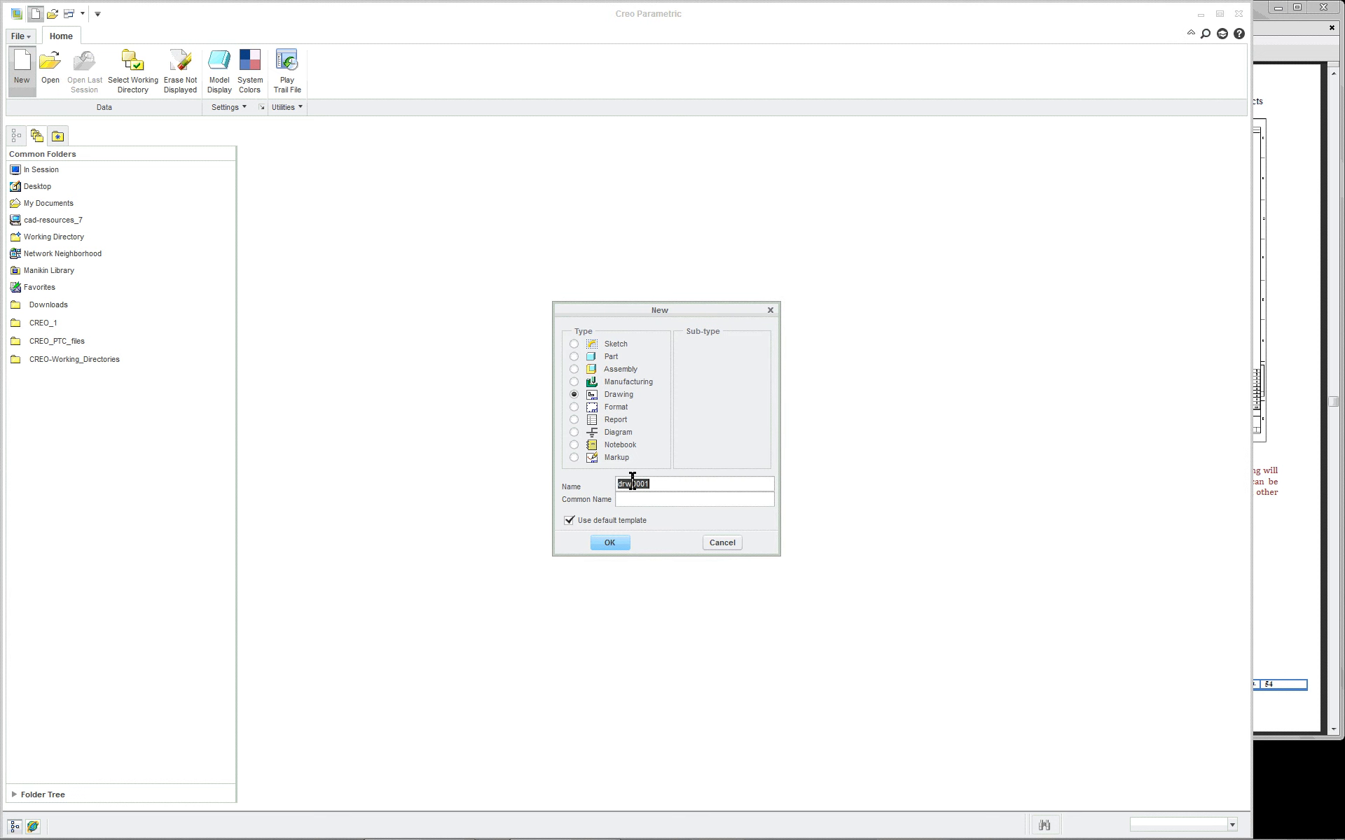
{"action": "type", "text": "cpl-lg"}
{"action": "left_click", "coordinate": [568, 520]}
{"action": "left_click", "coordinate": [610, 540]}
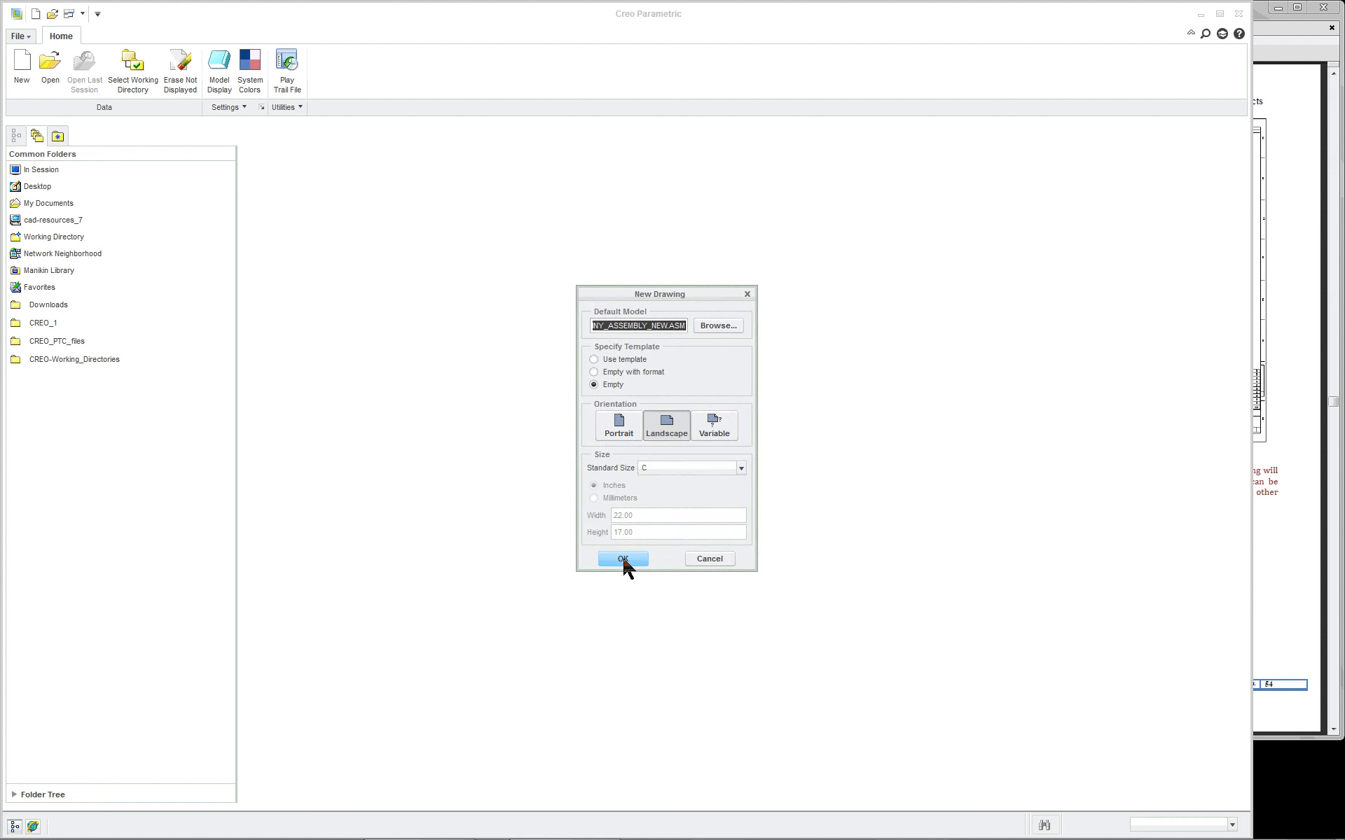
Step: Set up the drawing as an empty landscape D-size sheet based on the coupling assembly
{"action": "left_click", "coordinate": [706, 469]}
{"action": "left_click", "coordinate": [667, 560]}
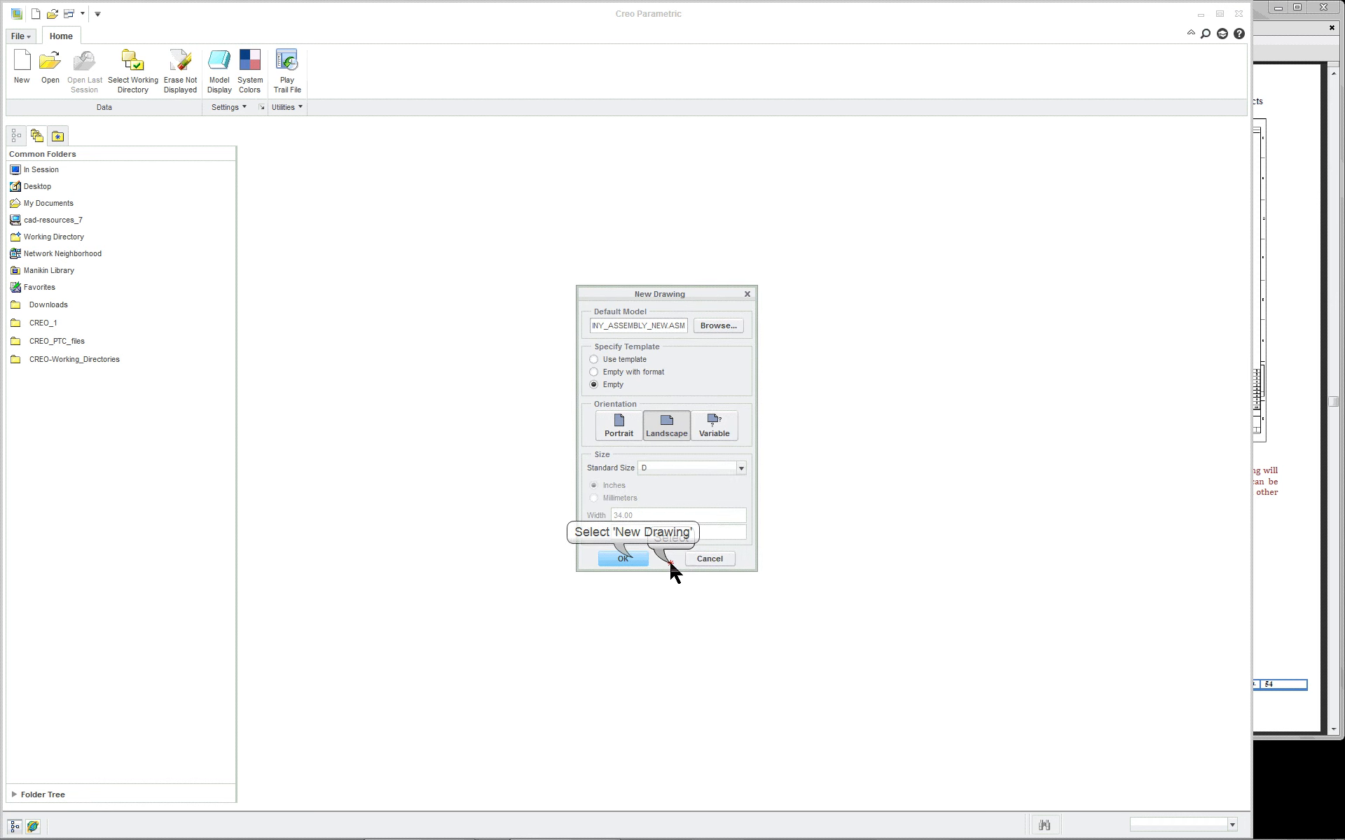
{"action": "left_click", "coordinate": [625, 558]}
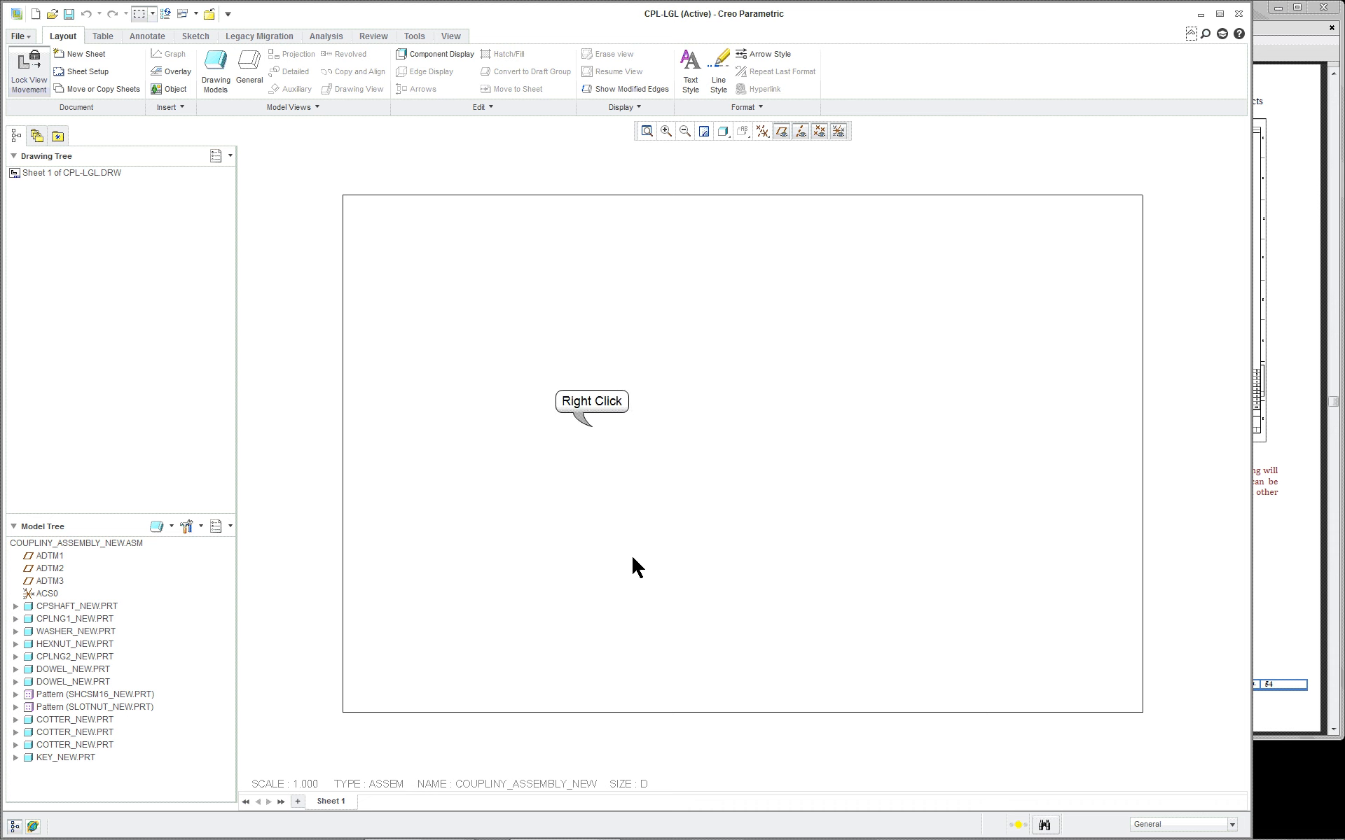
Step: Insert a general view of the assembly with No Combined State in the upper-left area of the sheet
{"action": "right_click", "coordinate": [591, 423]}
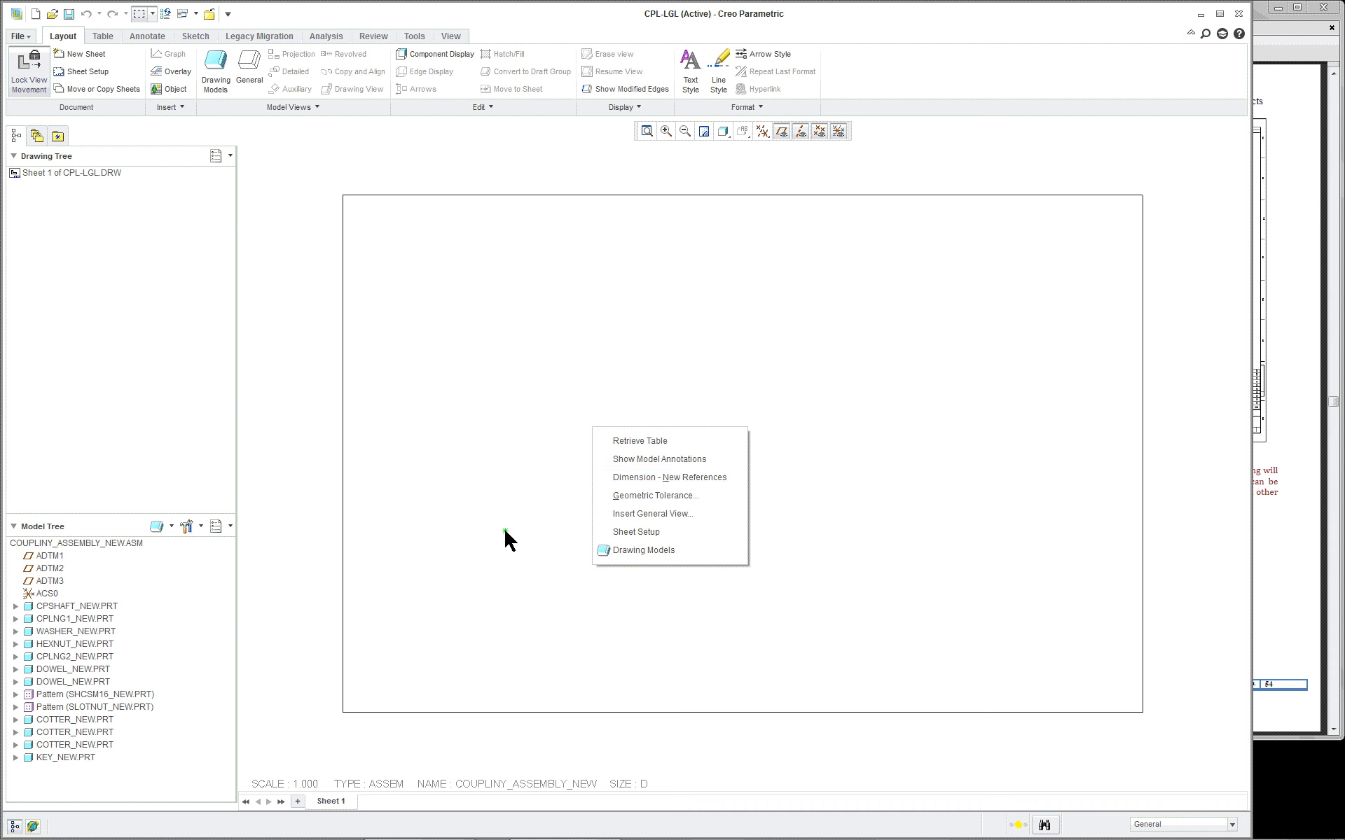
{"action": "left_click", "coordinate": [697, 517]}
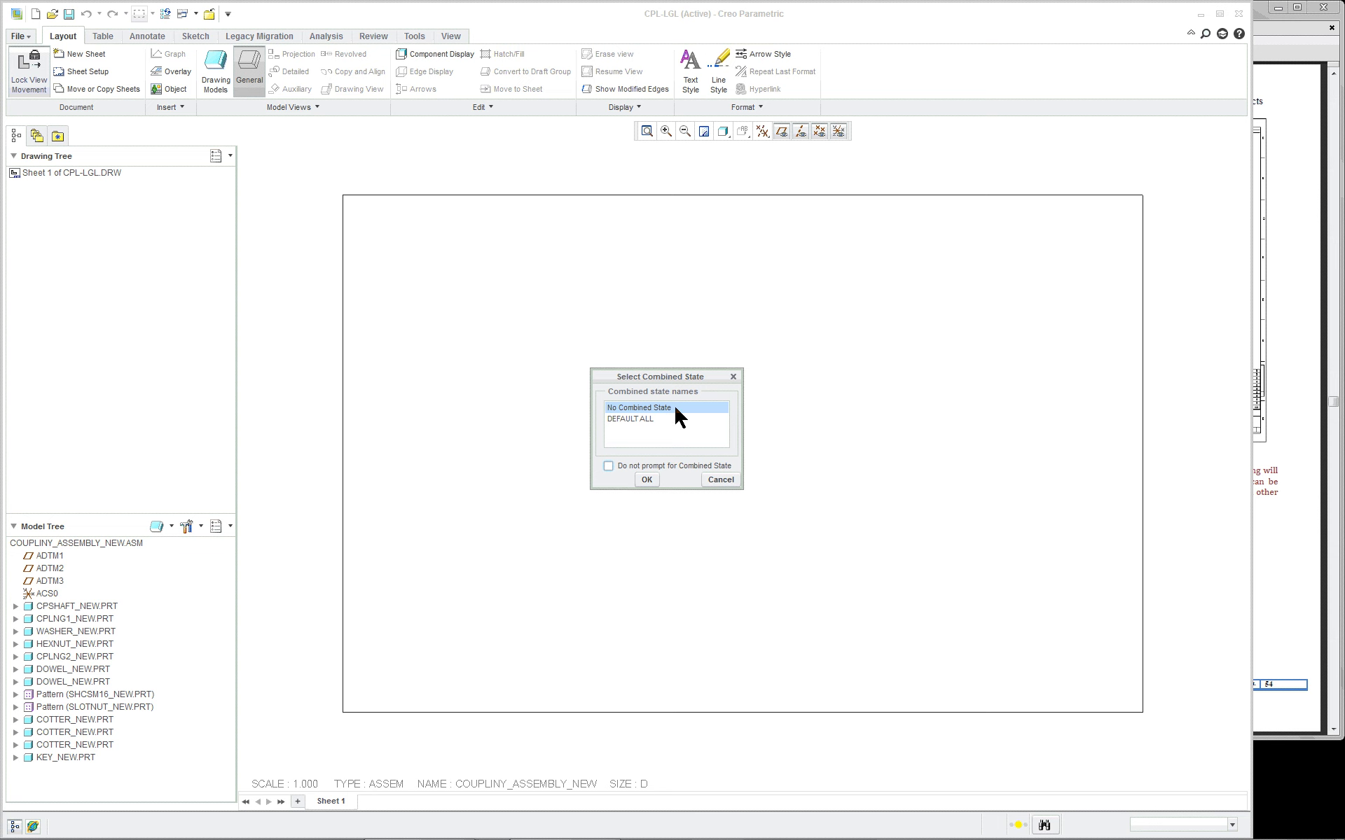
{"action": "left_click", "coordinate": [644, 482]}
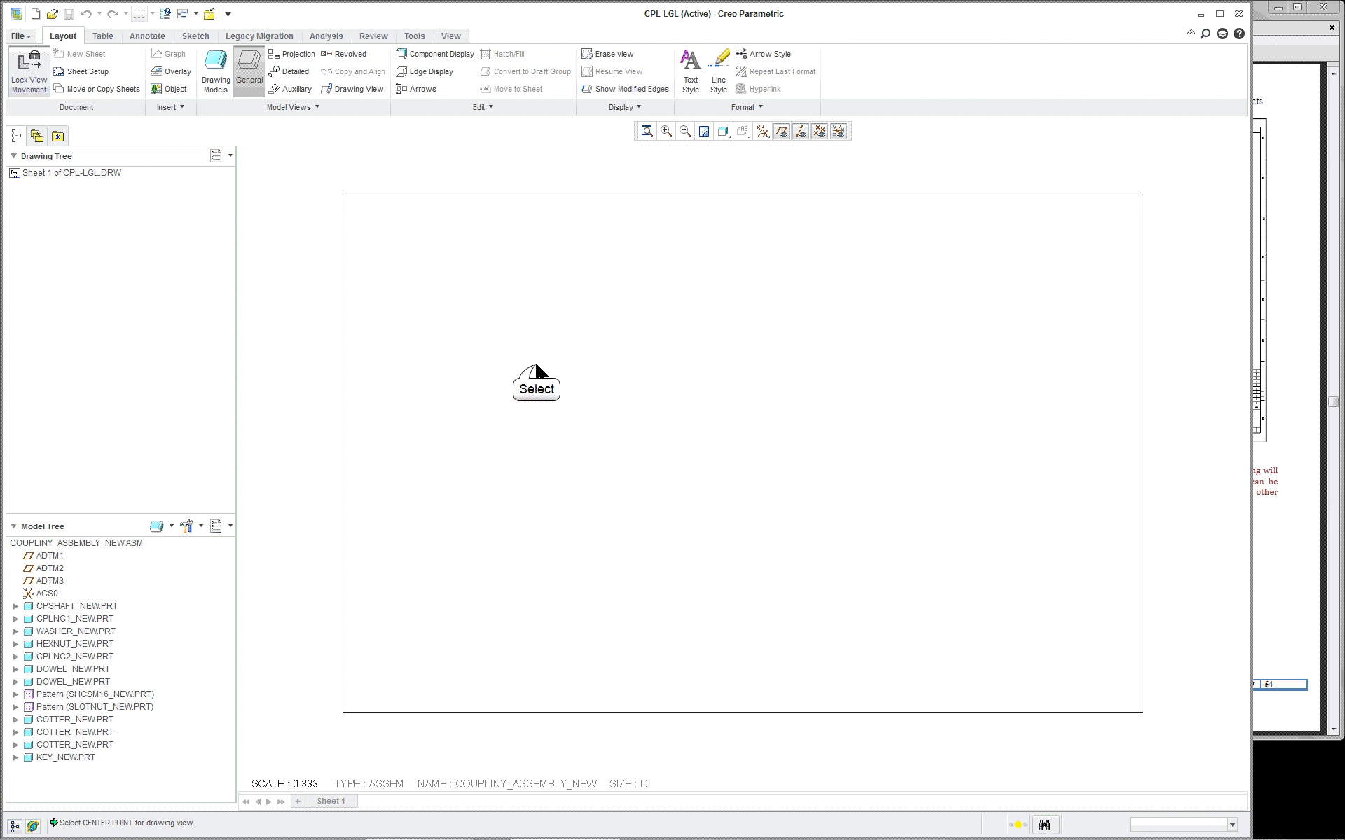
{"action": "left_click", "coordinate": [536, 367]}
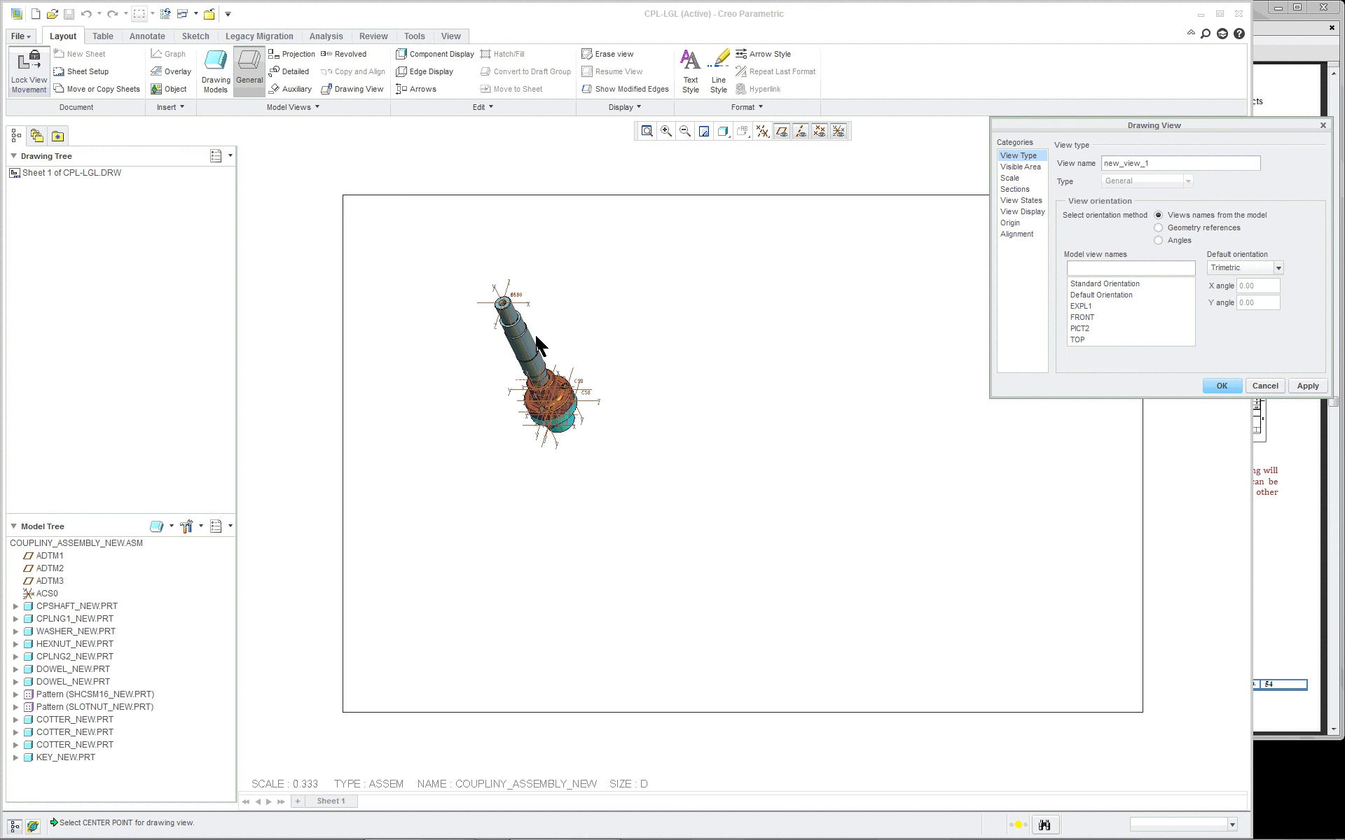
Step: Orient the general view by geometry references, with datum plane ADTM3 as Front and ADTM1 as Top, and accept it
{"action": "scroll", "coordinate": [557, 299], "scroll_direction": "down", "scroll_amount": 1}
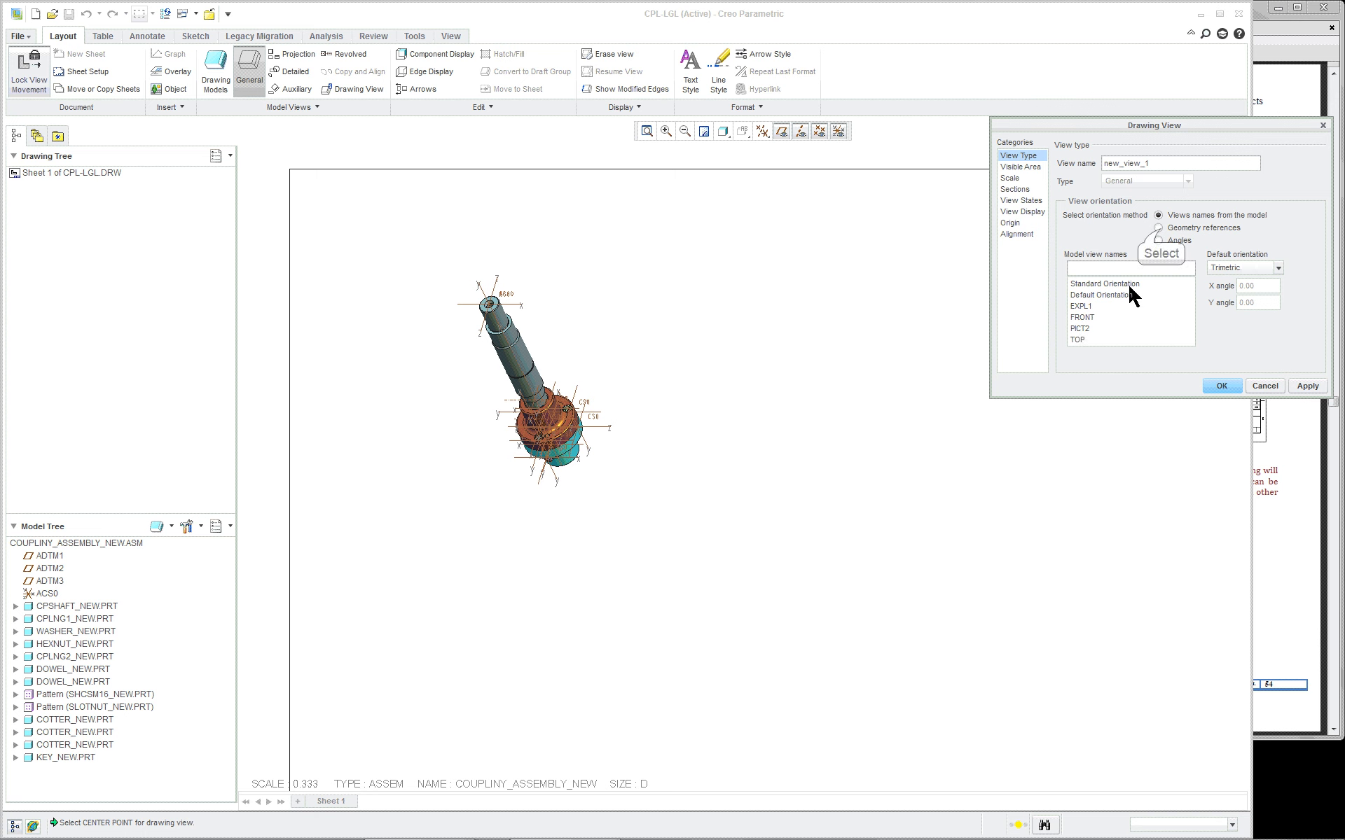
{"action": "left_click", "coordinate": [1158, 227]}
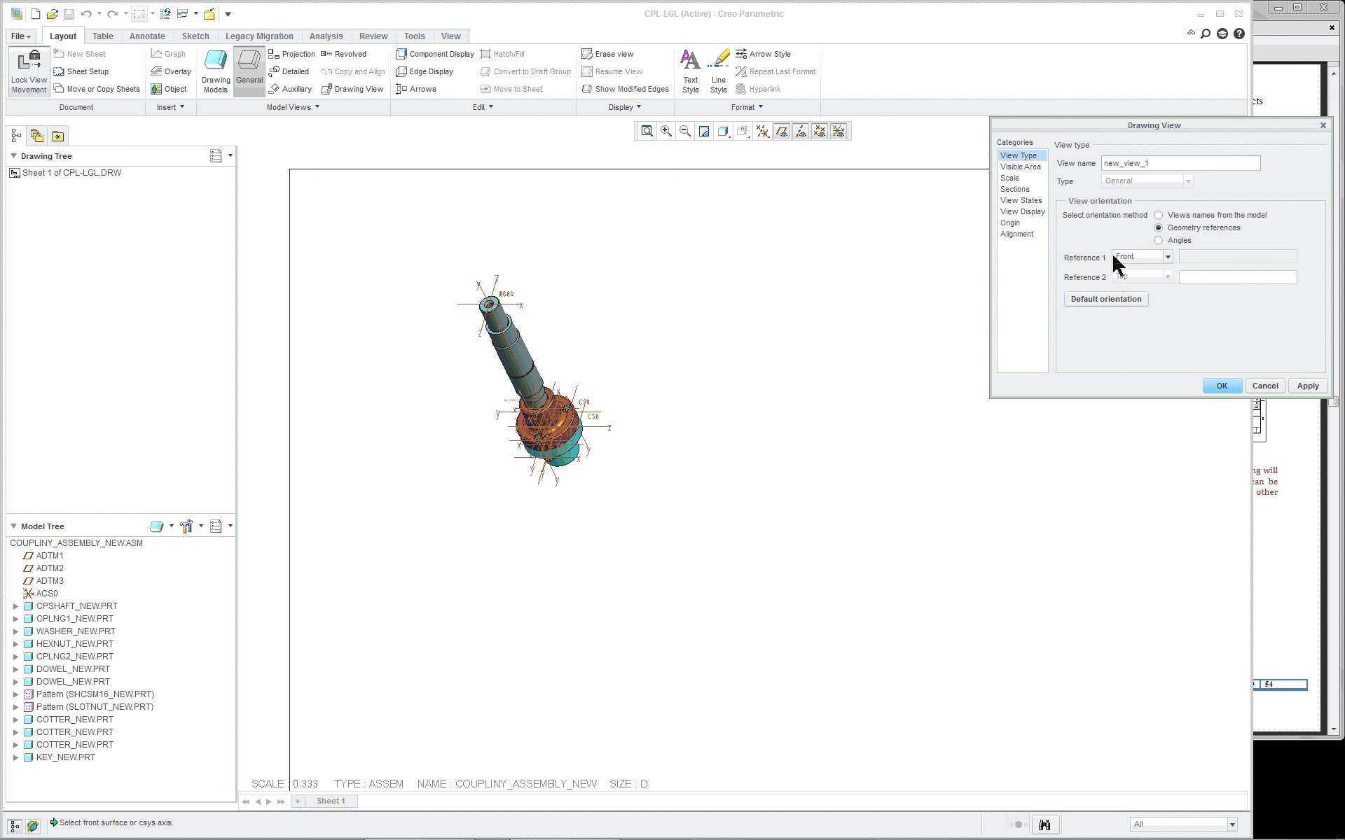
{"action": "scroll", "coordinate": [596, 339], "scroll_direction": "down", "scroll_amount": 2}
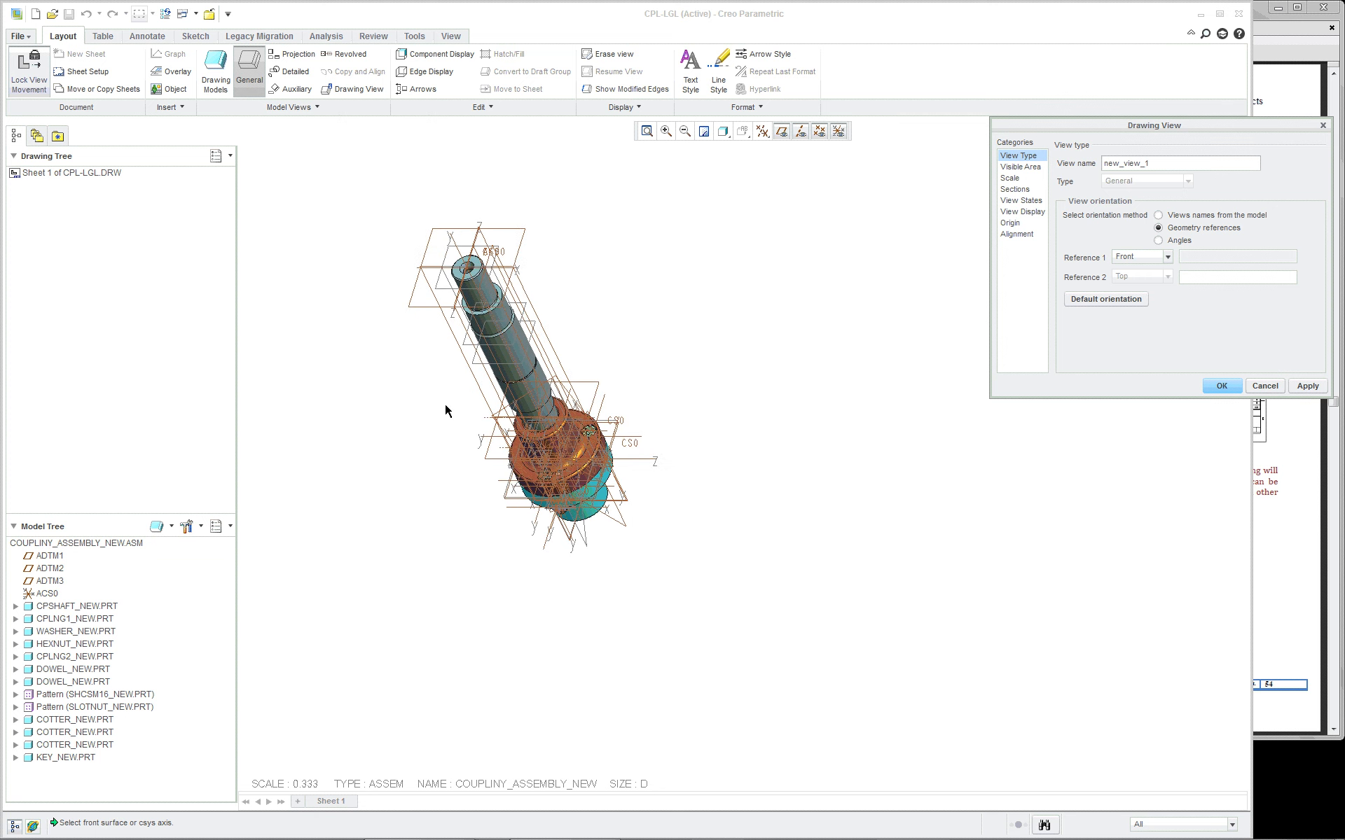
{"action": "scroll", "coordinate": [446, 411], "scroll_direction": "down", "scroll_amount": 1}
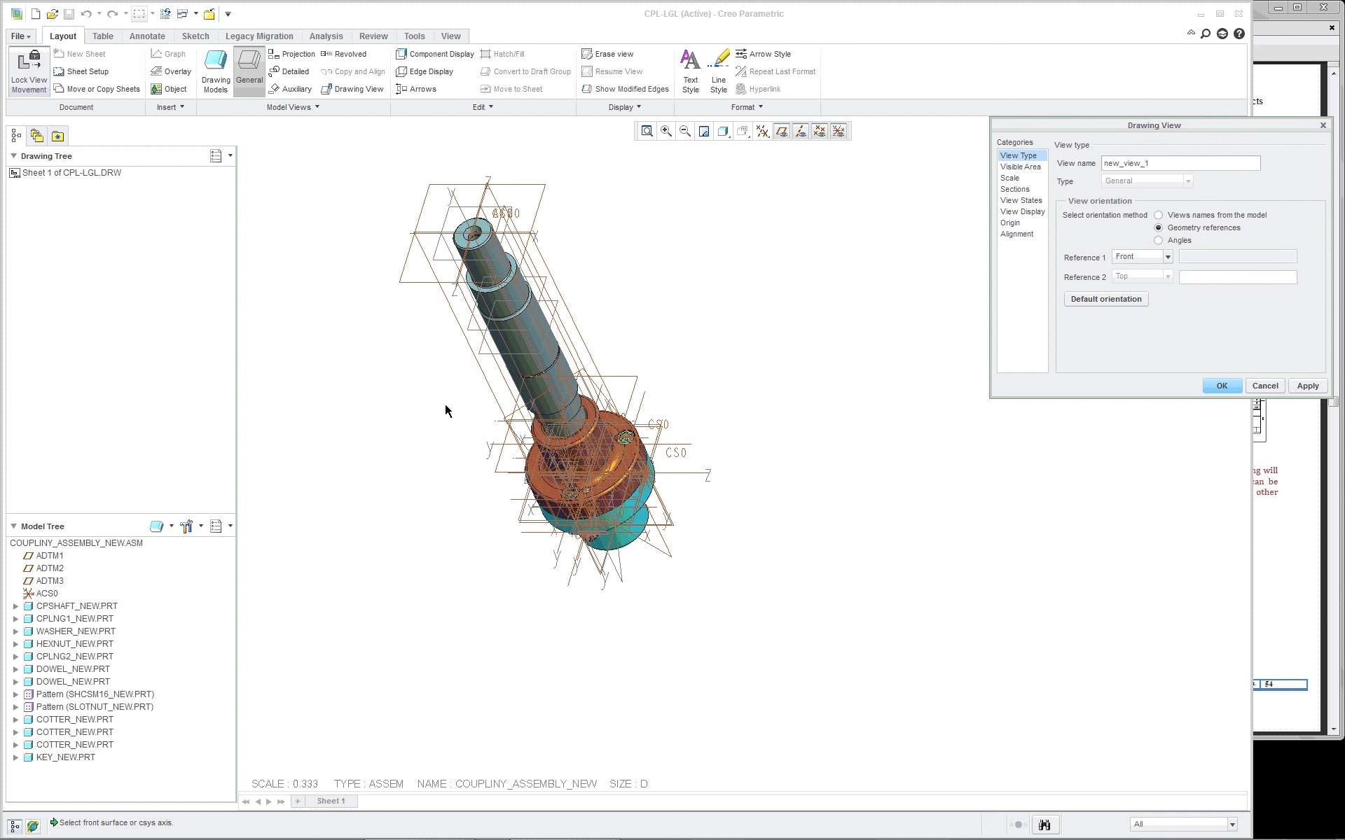
{"action": "left_click", "coordinate": [566, 309]}
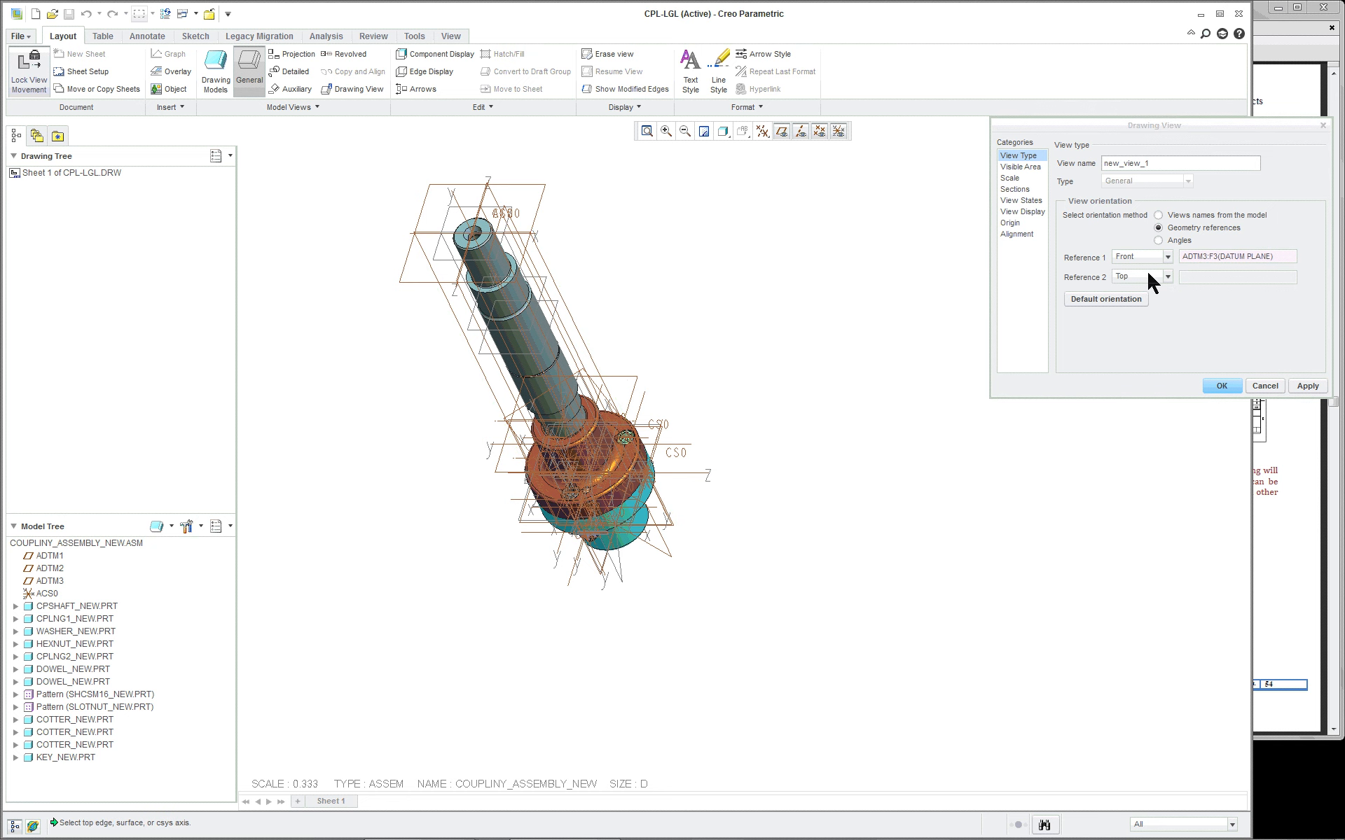
{"action": "left_click", "coordinate": [492, 198]}
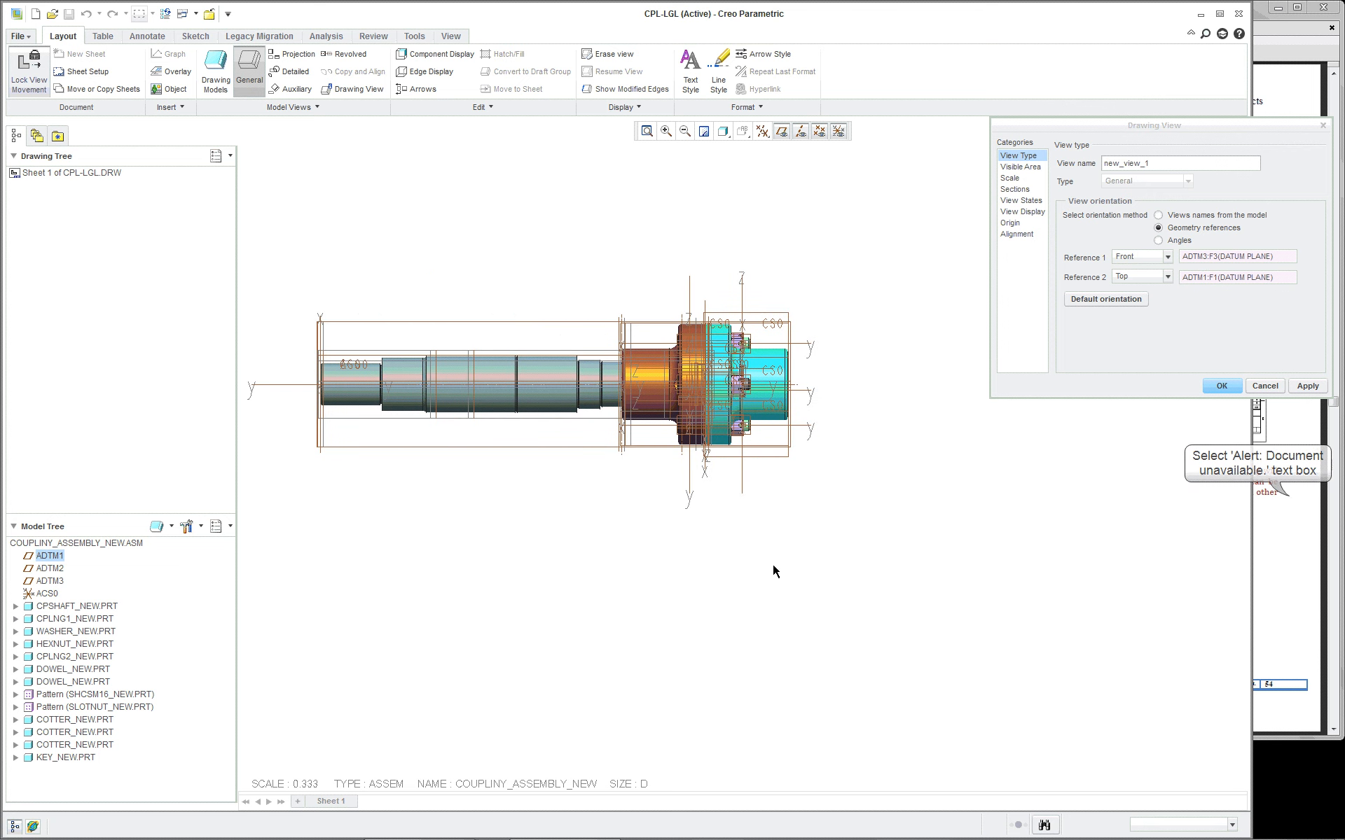
{"action": "left_click", "coordinate": [1280, 494]}
{"action": "left_click", "coordinate": [588, 602]}
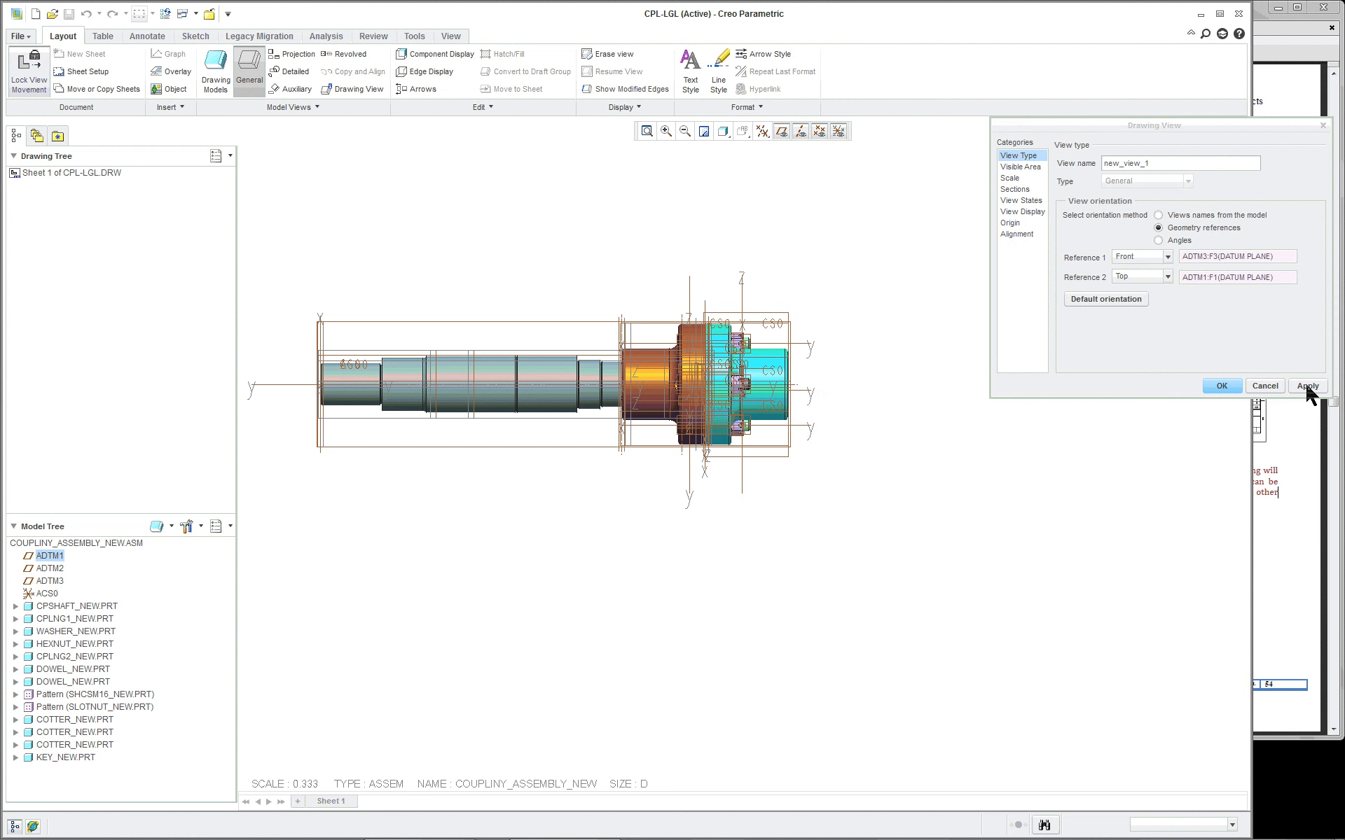
{"action": "left_click", "coordinate": [1221, 386]}
{"action": "left_click", "coordinate": [944, 365]}
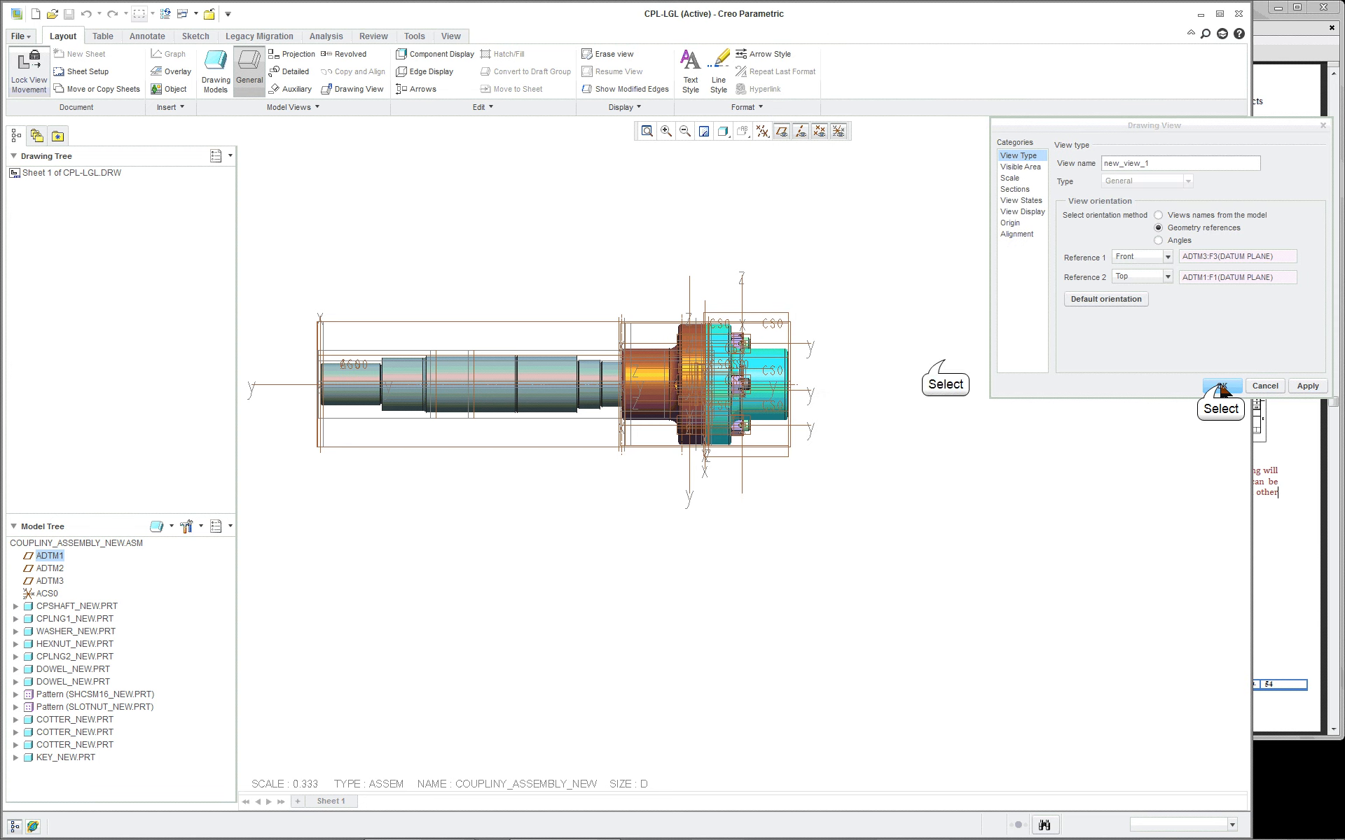
Step: Unlock view movement and move the general view down to about mid-height on the sheet
{"action": "scroll", "coordinate": [948, 350], "scroll_direction": "up", "scroll_amount": 3}
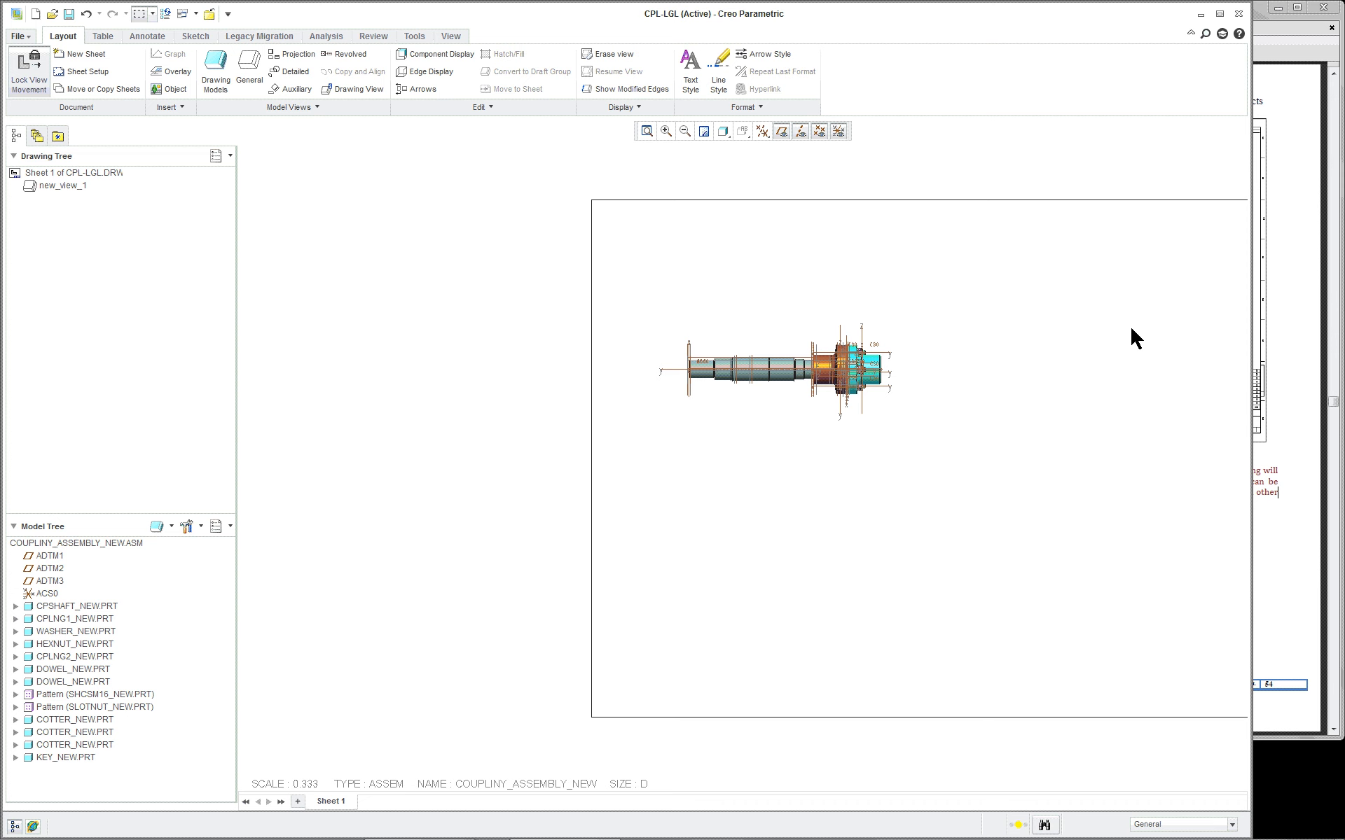
{"action": "scroll", "coordinate": [1129, 325], "scroll_direction": "down", "scroll_amount": 3}
{"action": "left_click", "coordinate": [596, 363]}
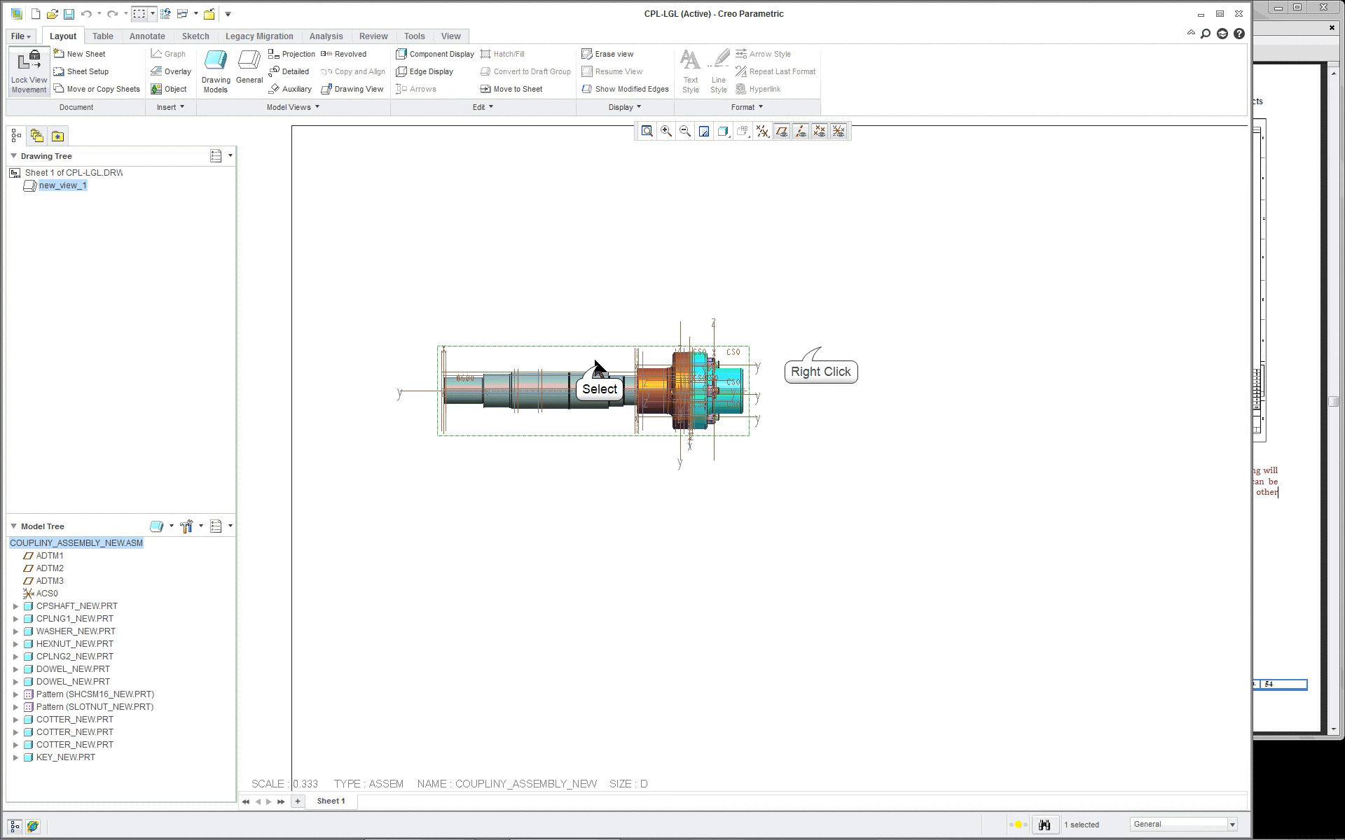
{"action": "right_click", "coordinate": [821, 358]}
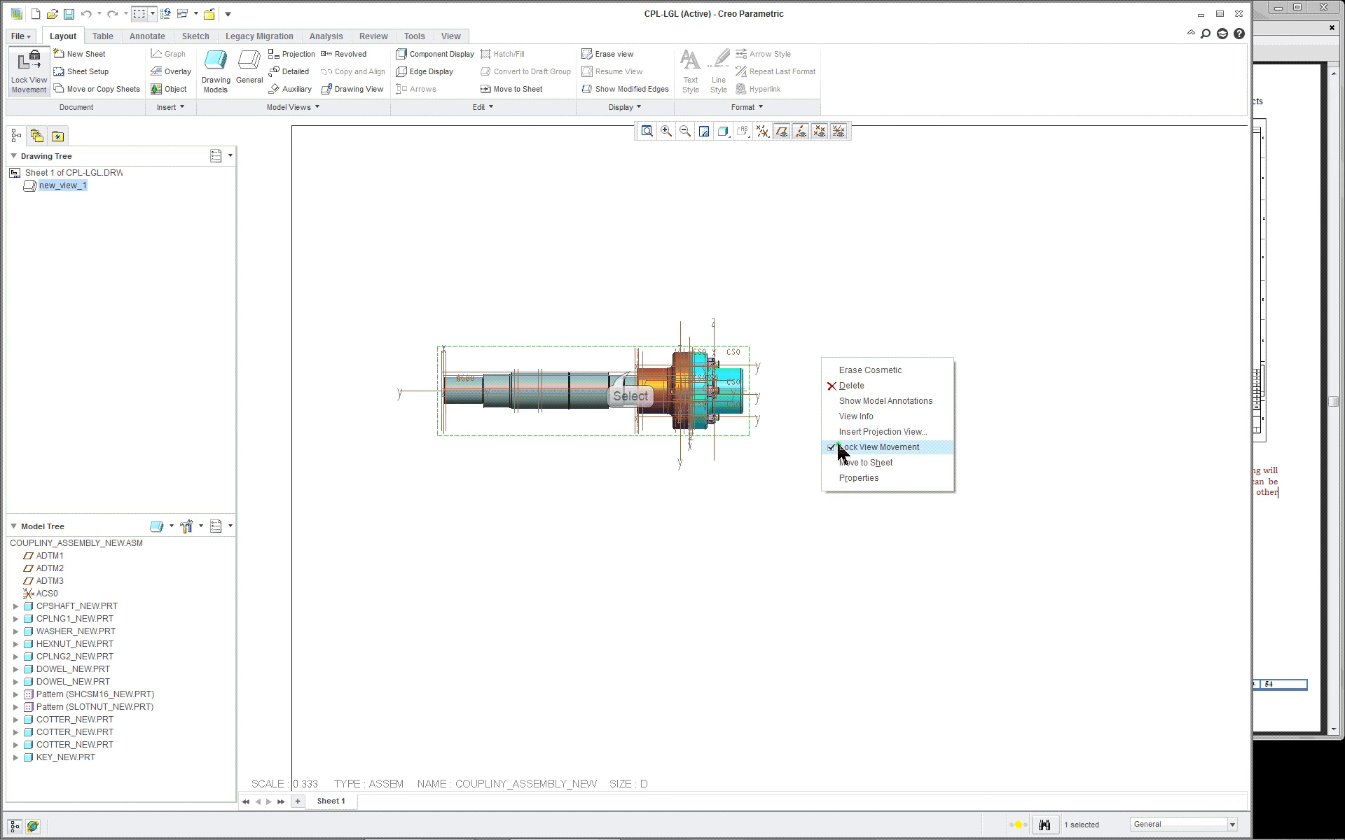
{"action": "left_click", "coordinate": [840, 448]}
{"action": "left_click_drag", "start_coordinate": [630, 372], "coordinate": [659, 506]}
{"action": "scroll", "coordinate": [851, 523], "scroll_direction": "up", "scroll_amount": 4}
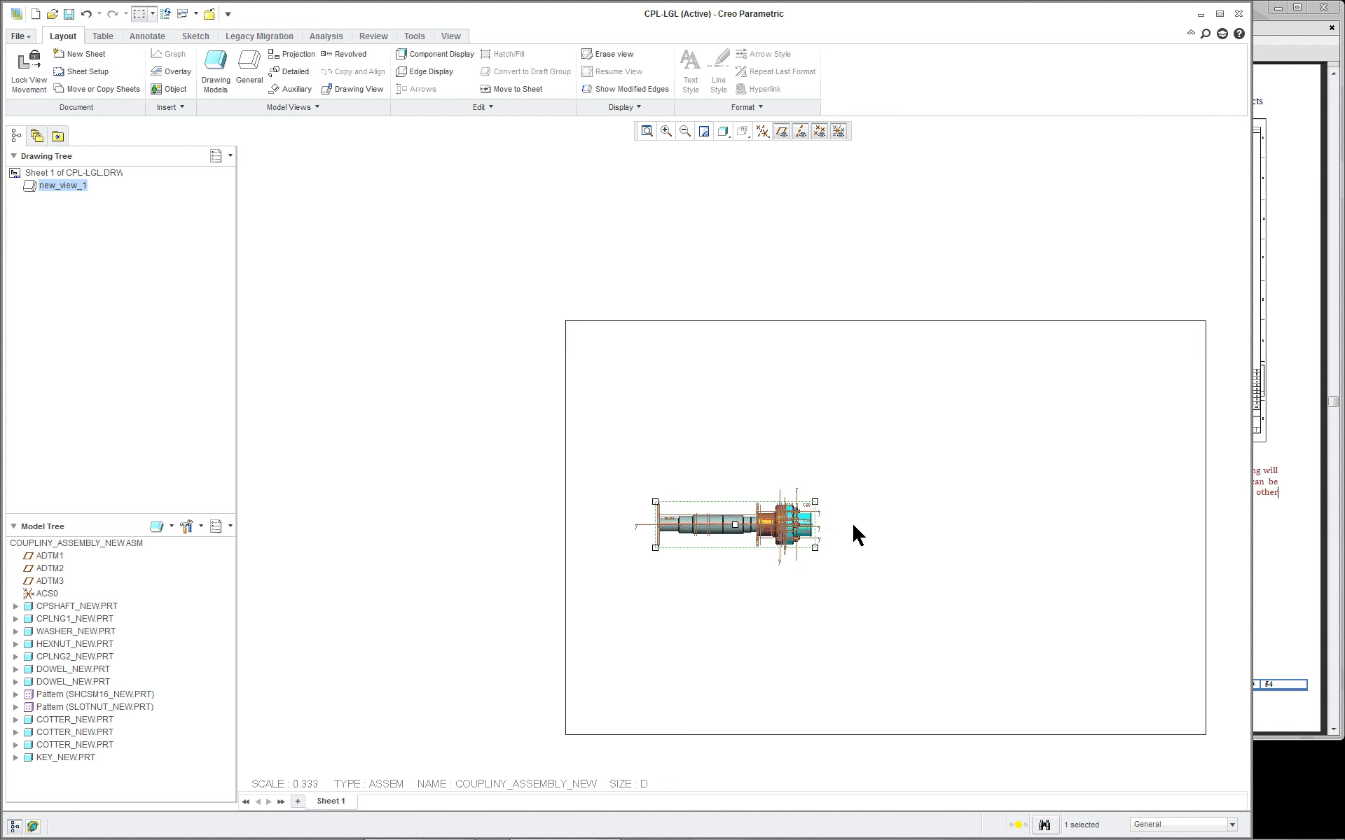
{"action": "scroll", "coordinate": [1015, 633], "scroll_direction": "down", "scroll_amount": 2}
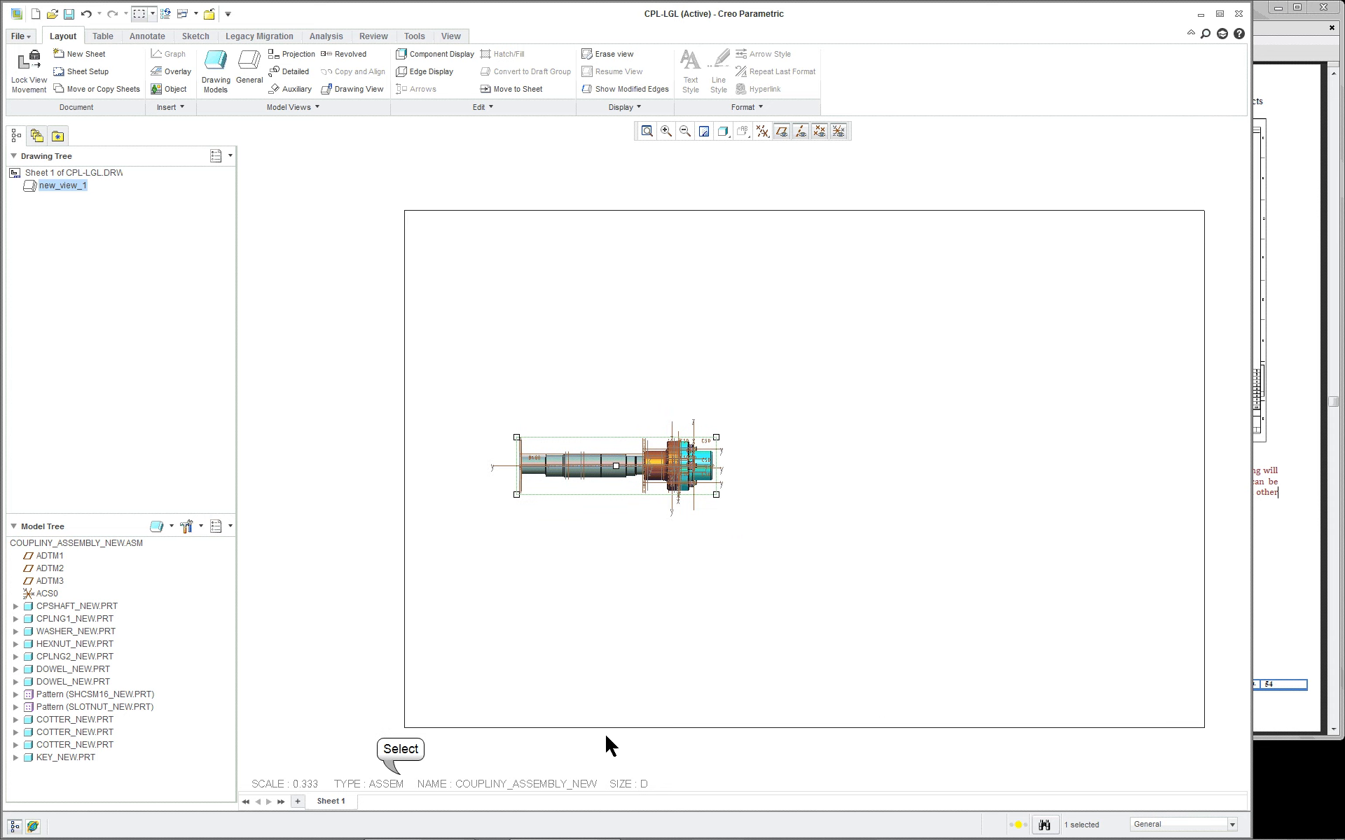
Step: Set the drawing sheet scale to 0.5
{"action": "left_click", "coordinate": [392, 766]}
{"action": "double_click", "coordinate": [305, 785]}
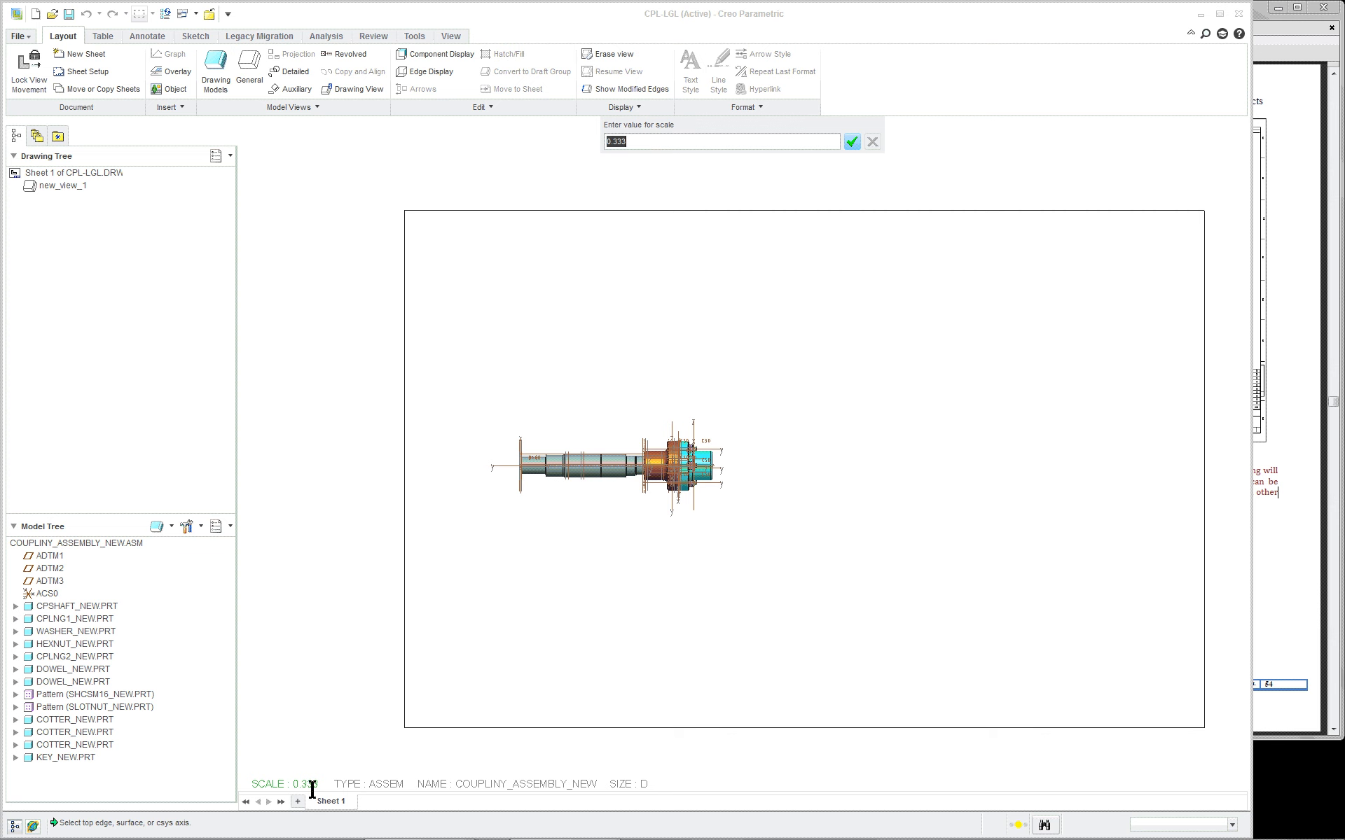
{"action": "type", "text": ".5"}
{"action": "key", "text": "Return"}
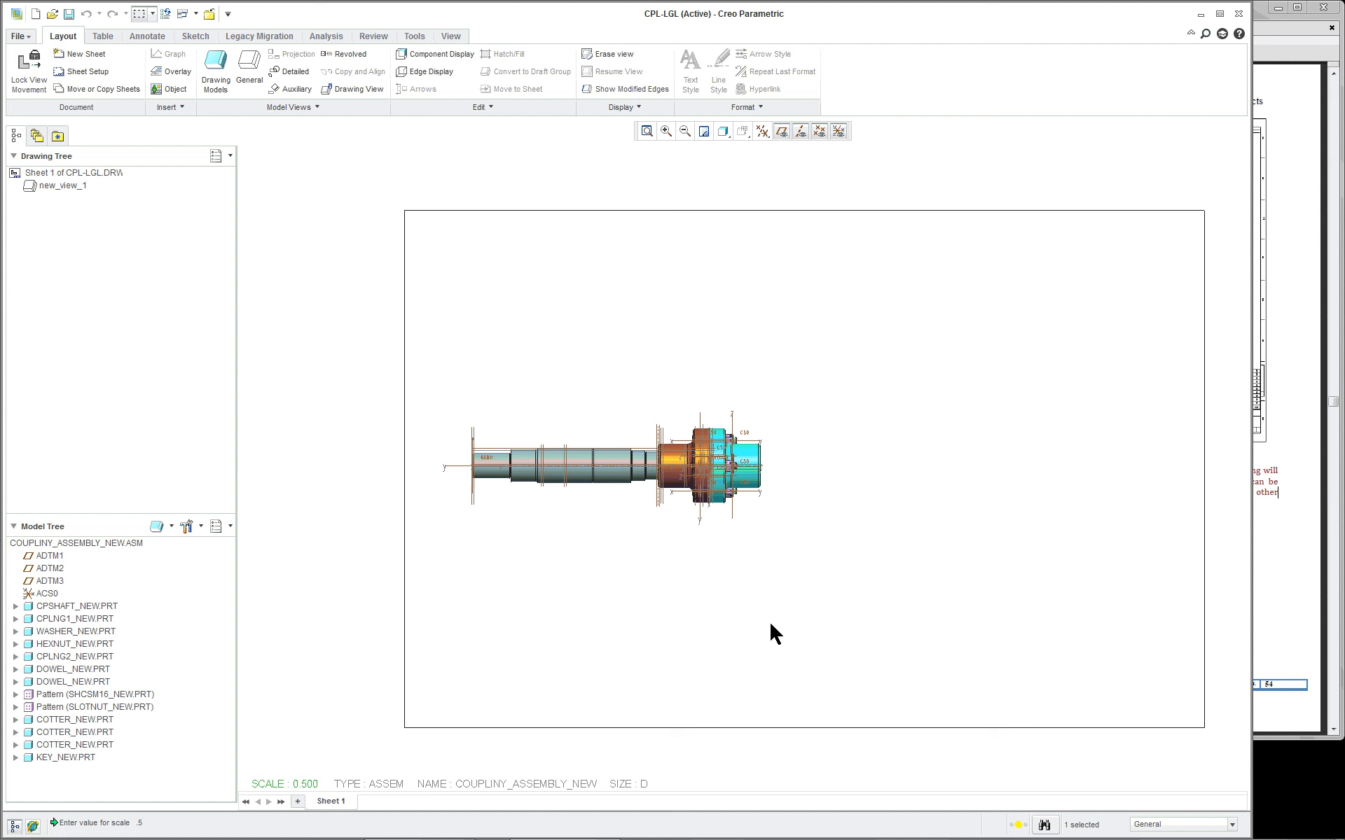
Step: Increase the drawing sheet scale to 0.75
{"action": "double_click", "coordinate": [296, 783]}
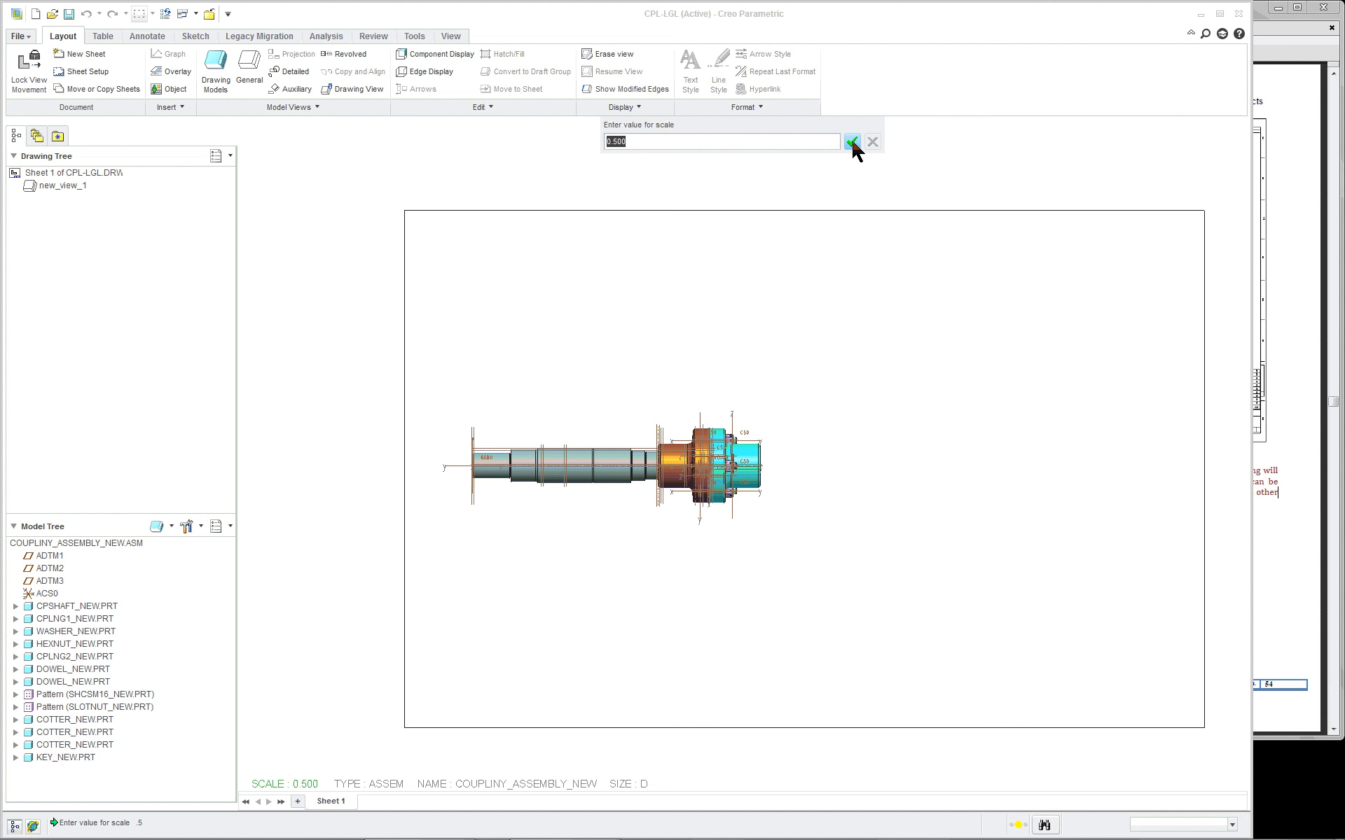
{"action": "type", "text": ".75"}
{"action": "left_click", "coordinate": [851, 141]}
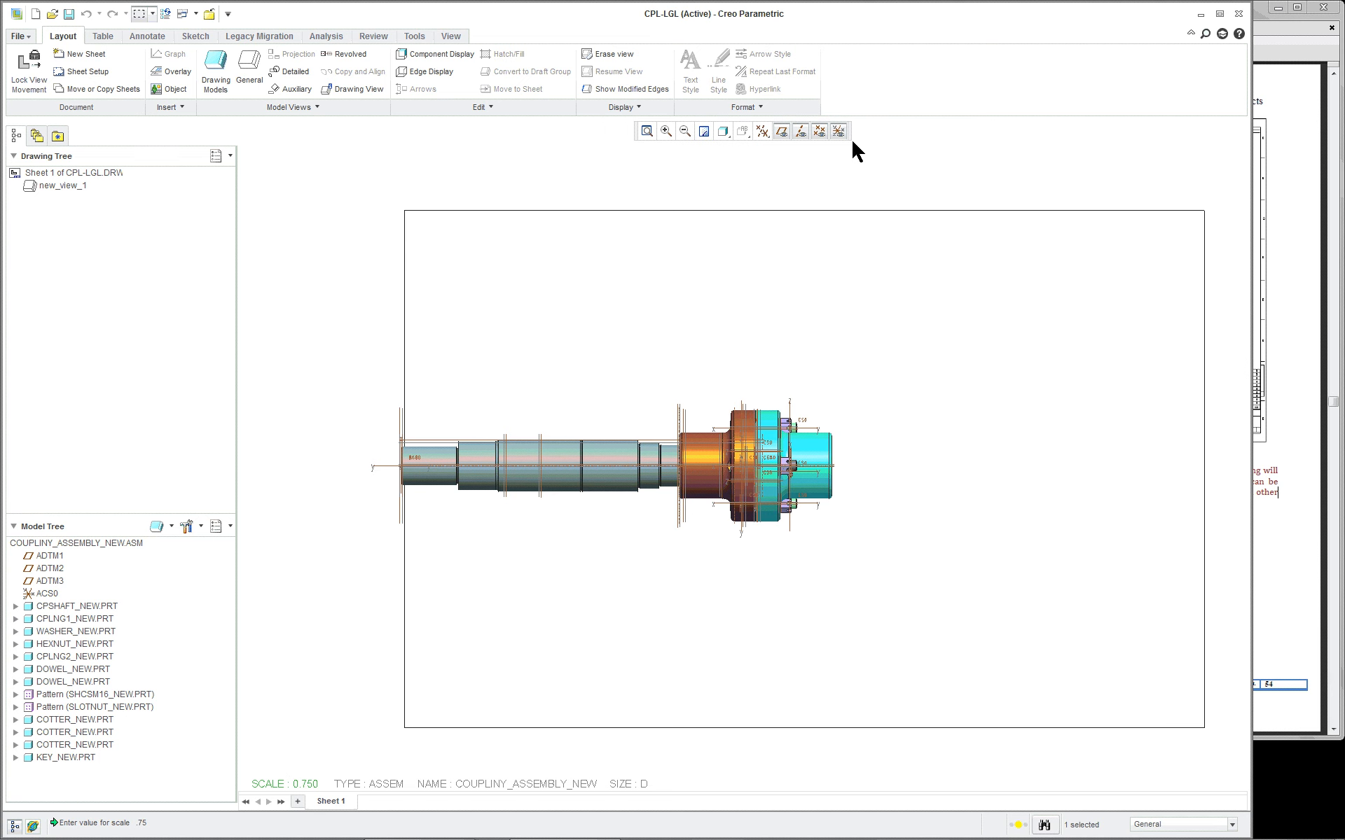
Step: Move the general view fully inside the sheet border and insert a projection view to the right of it
{"action": "left_click", "coordinate": [641, 427]}
{"action": "left_click_drag", "start_coordinate": [642, 429], "coordinate": [708, 415]}
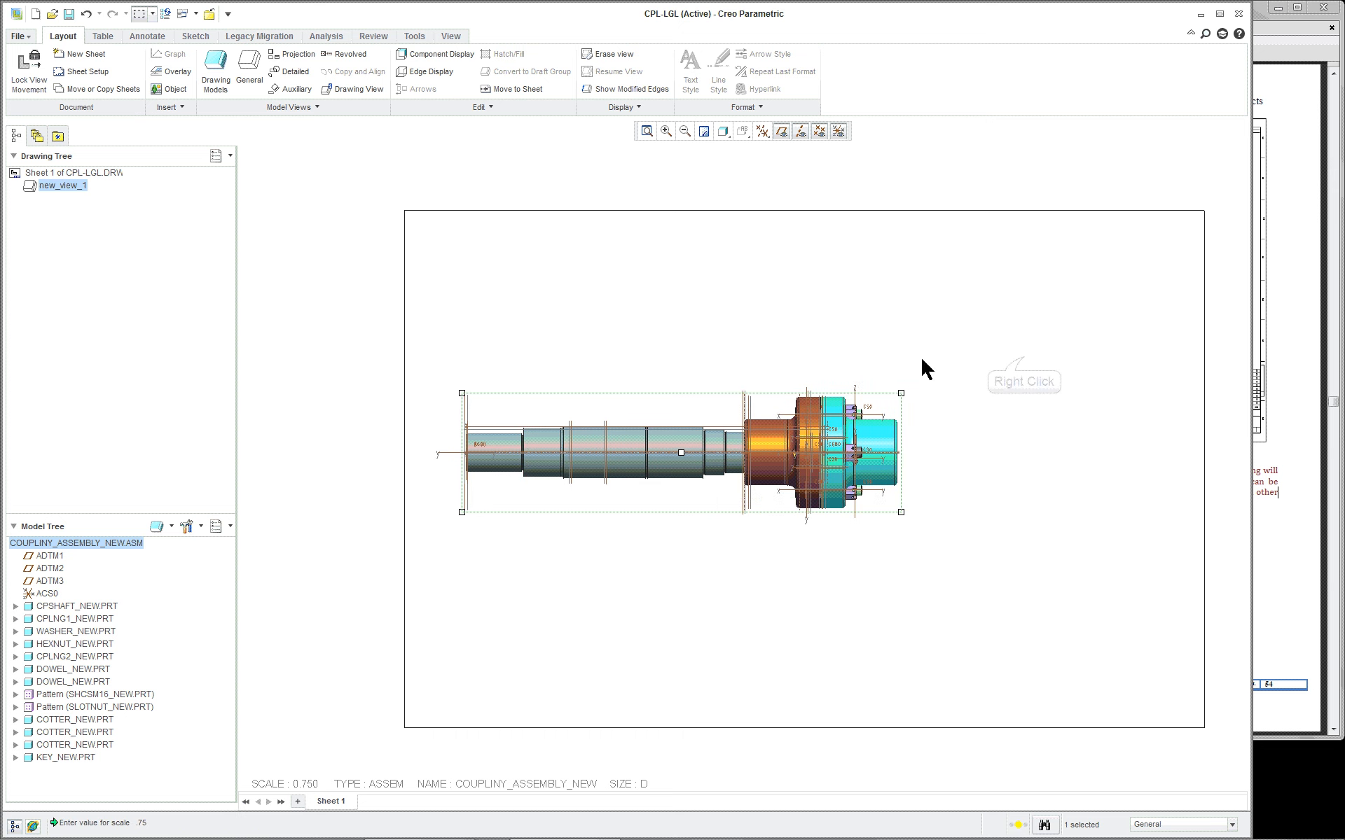
{"action": "right_click", "coordinate": [1040, 400]}
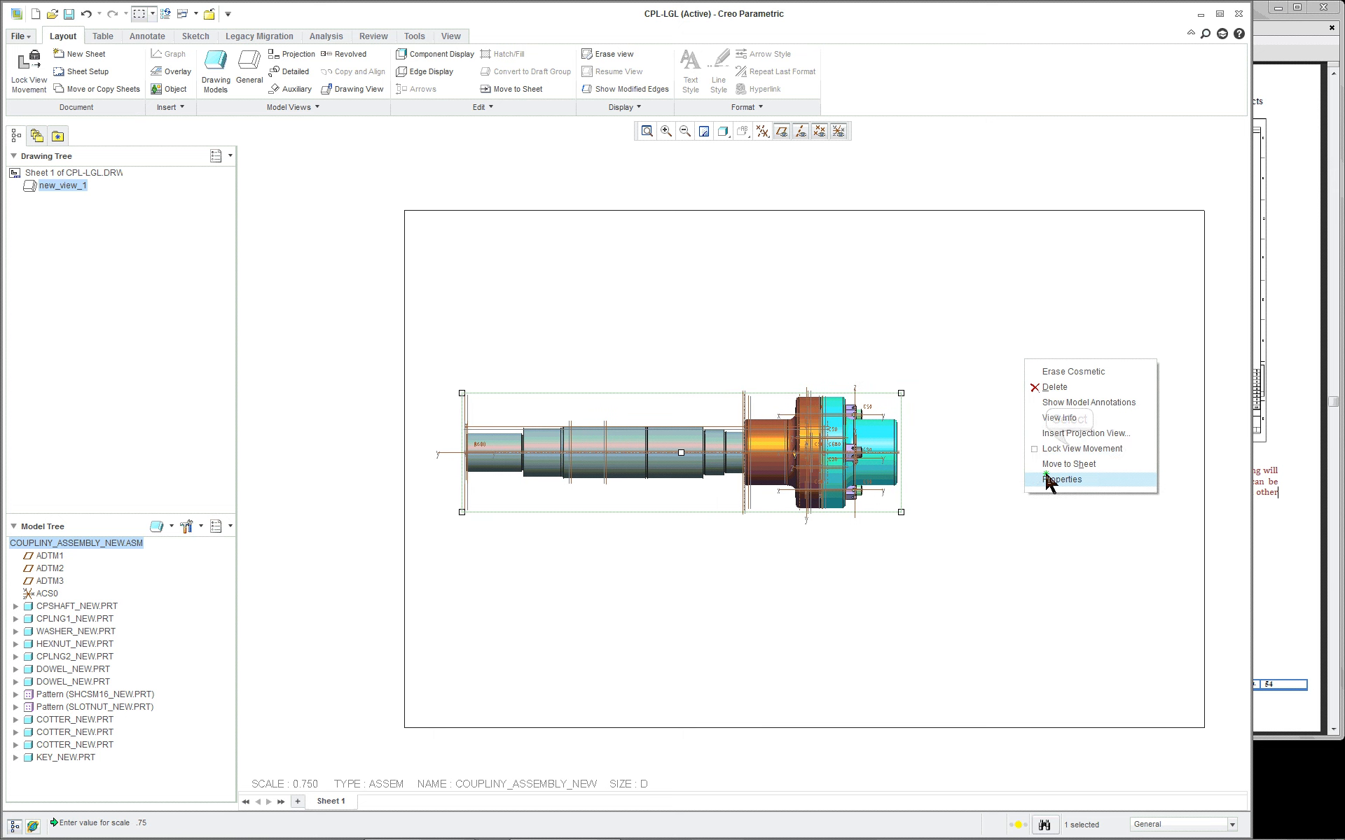
{"action": "left_click", "coordinate": [1012, 436]}
{"action": "left_click", "coordinate": [1069, 452]}
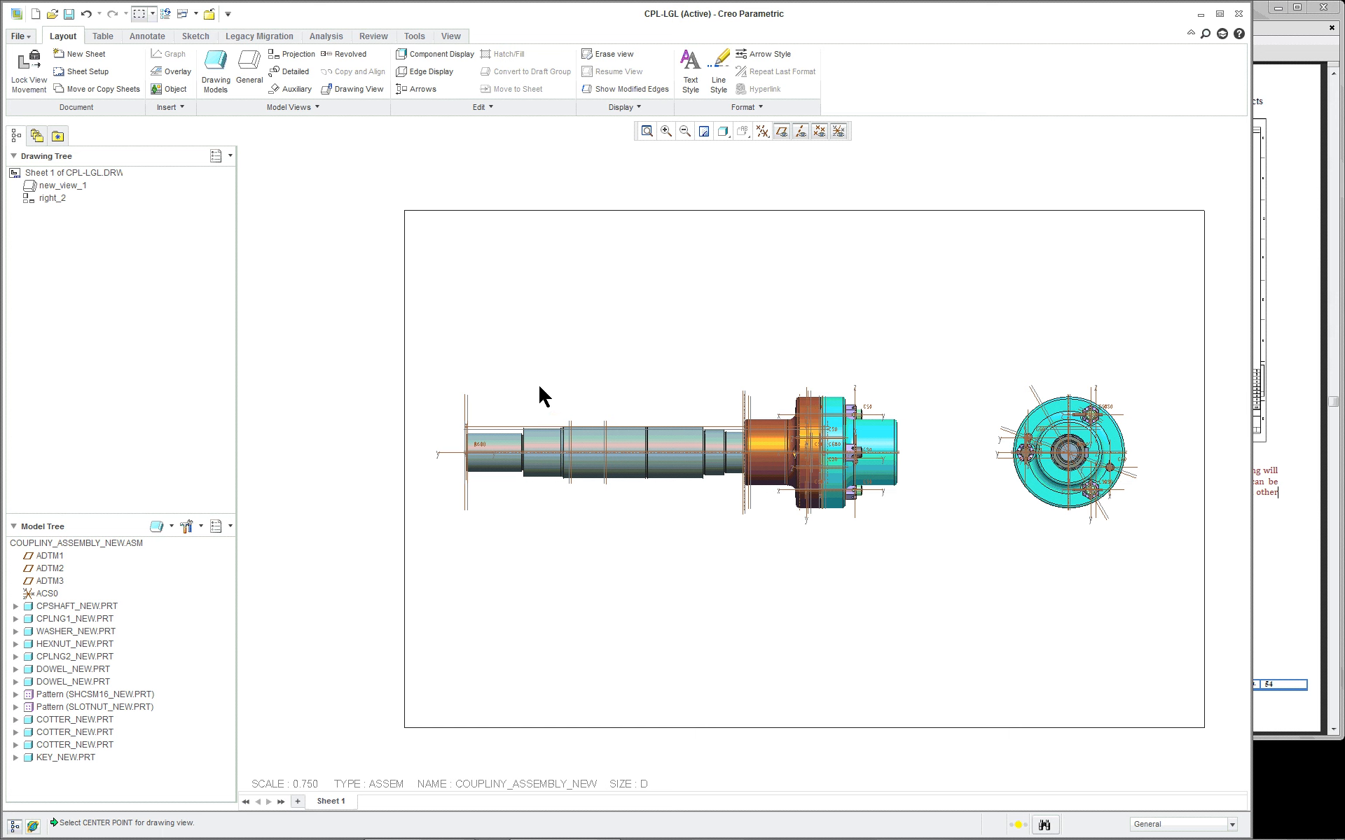
Step: Reduce the drawing sheet scale to 0.5 for both the general and projected views
{"action": "double_click", "coordinate": [302, 784]}
{"action": "type", "text": ".5"}
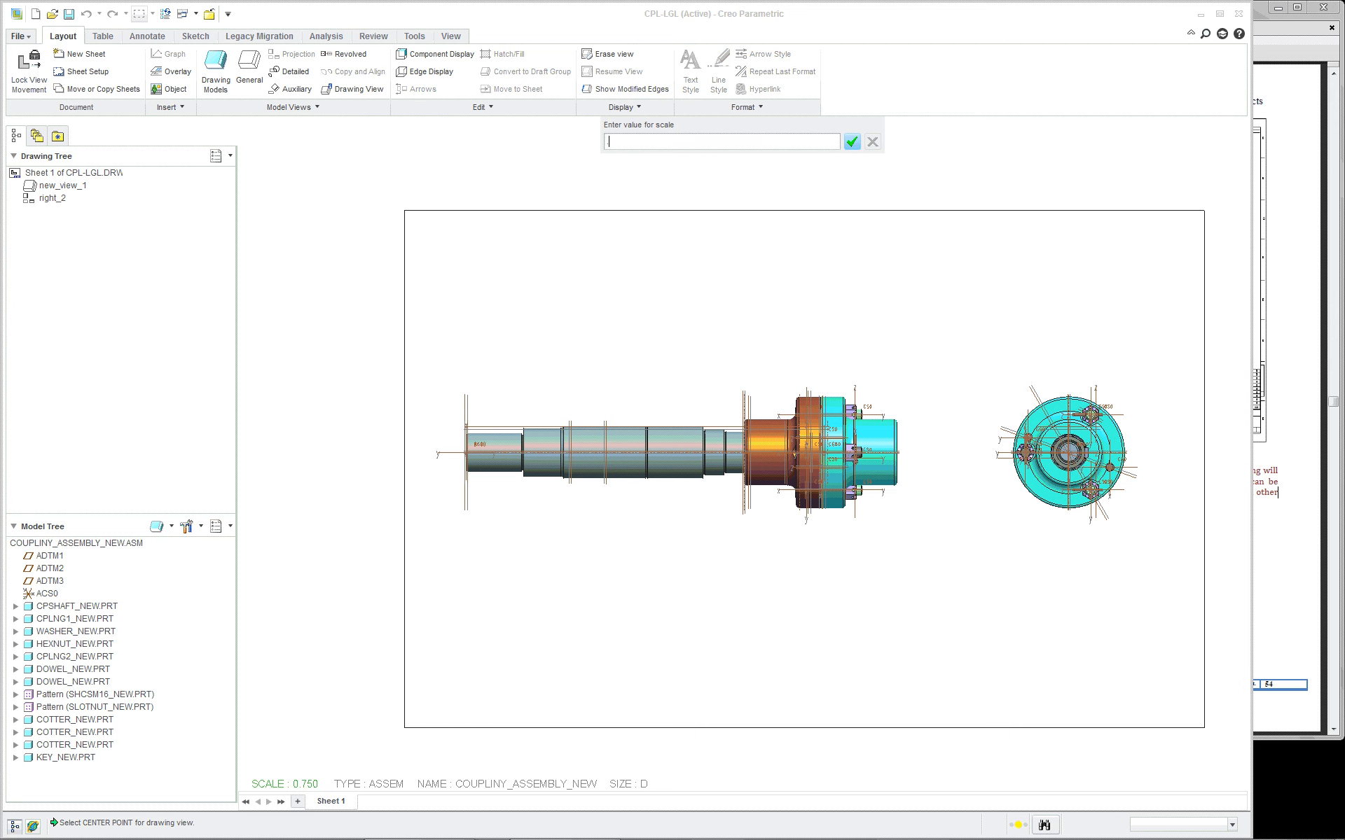
{"action": "left_click", "coordinate": [851, 142]}
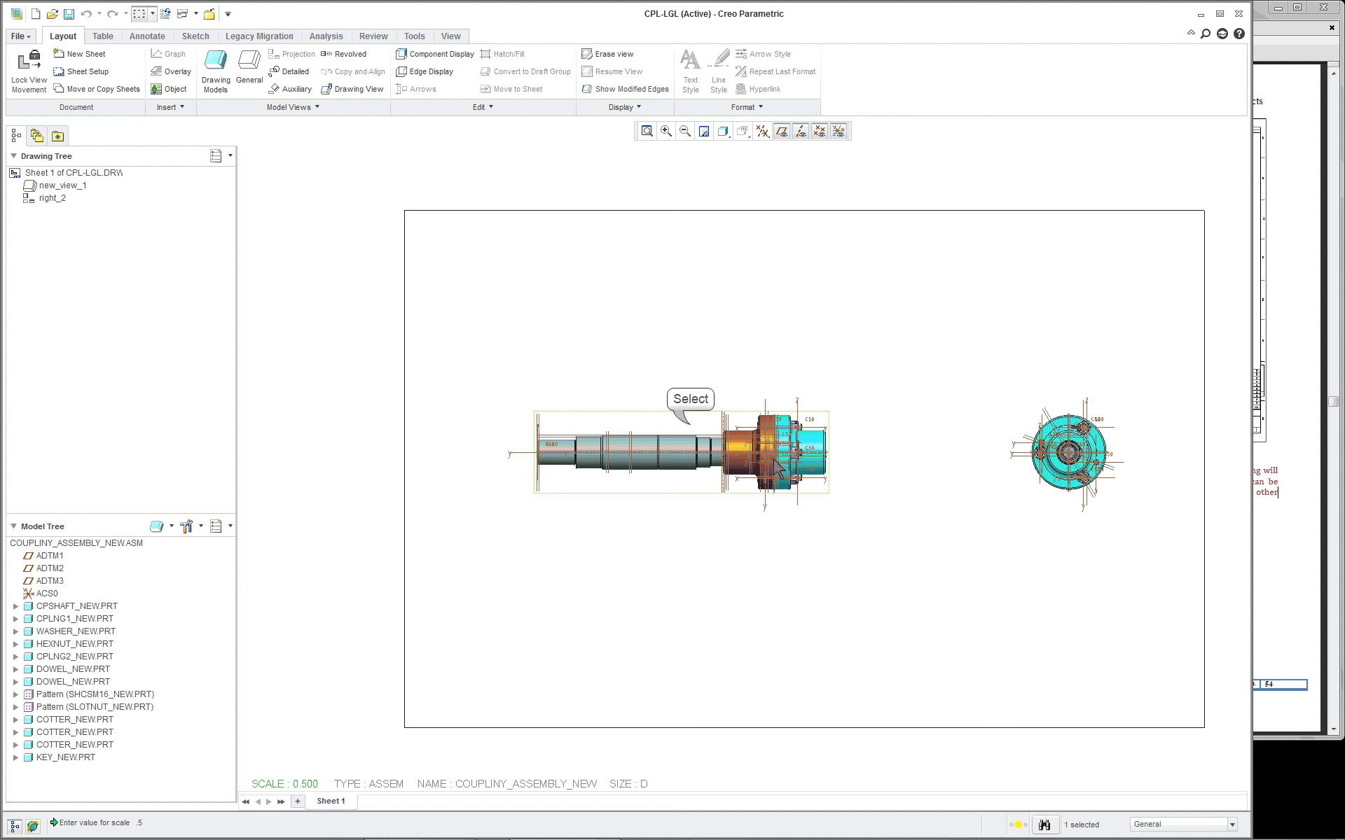
Step: Insert a top projection view of the general view, placed above it on the sheet
{"action": "left_click", "coordinate": [697, 414]}
{"action": "right_click", "coordinate": [909, 339]}
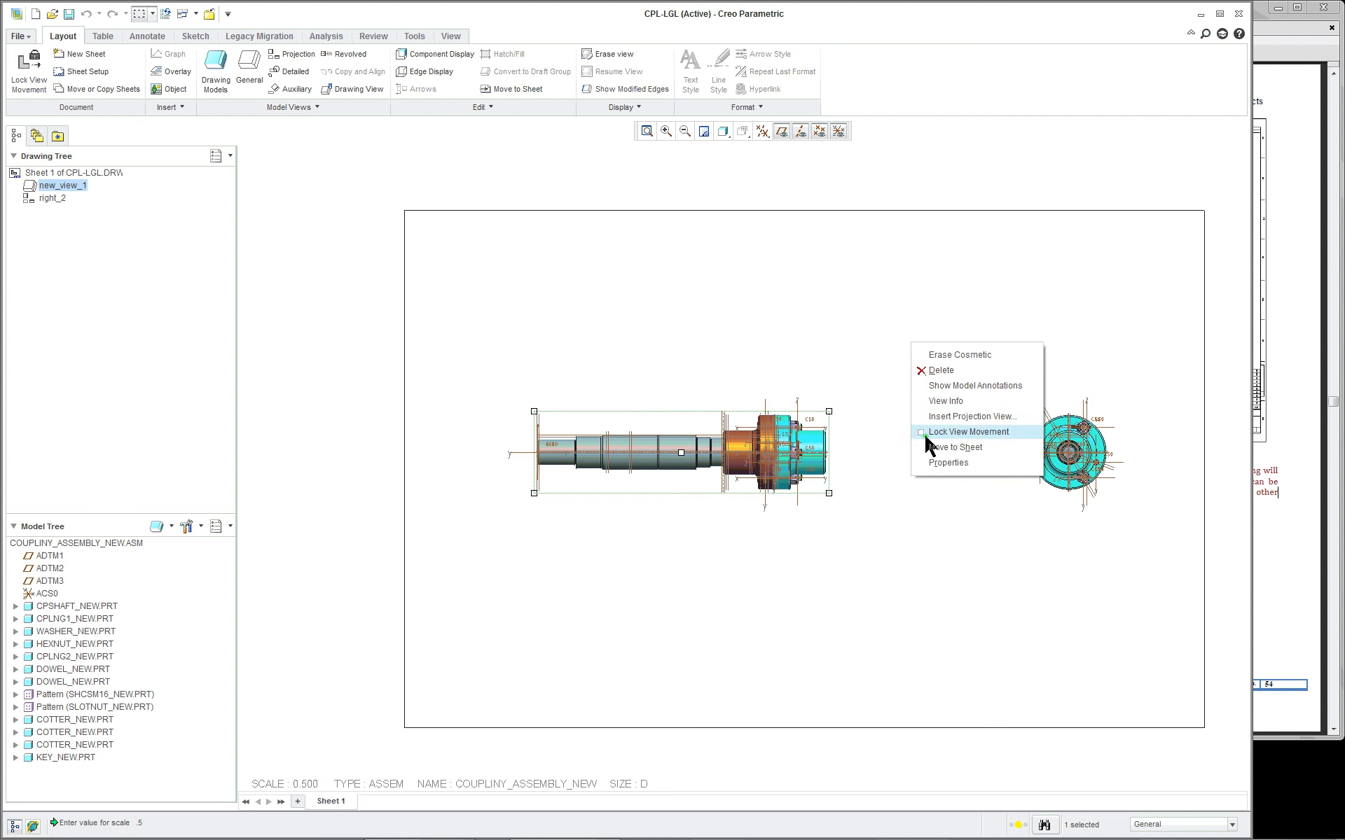
{"action": "left_click", "coordinate": [957, 415]}
{"action": "left_click", "coordinate": [700, 308]}
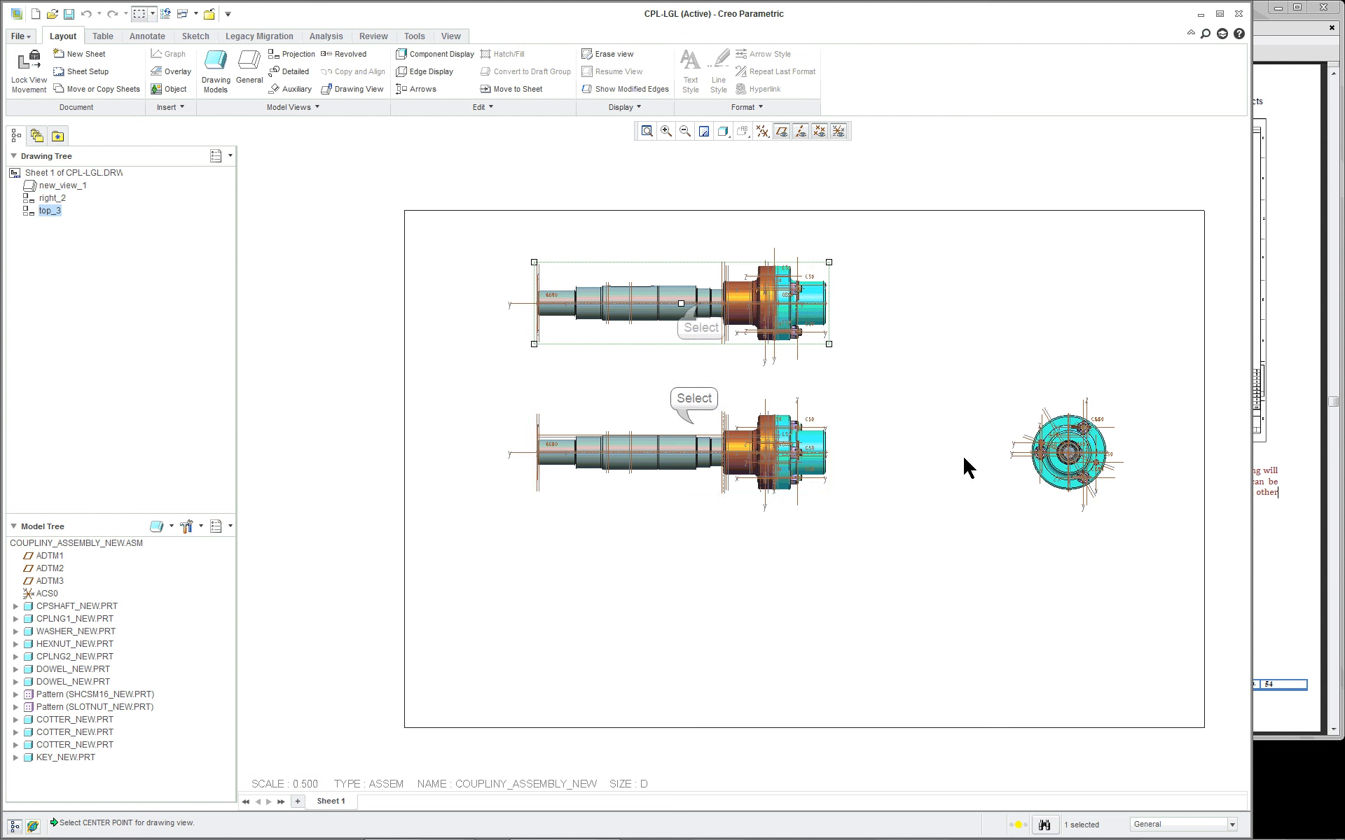
Step: Insert a bottom projection view of the general view, placed below it on the sheet
{"action": "right_click", "coordinate": [927, 439]}
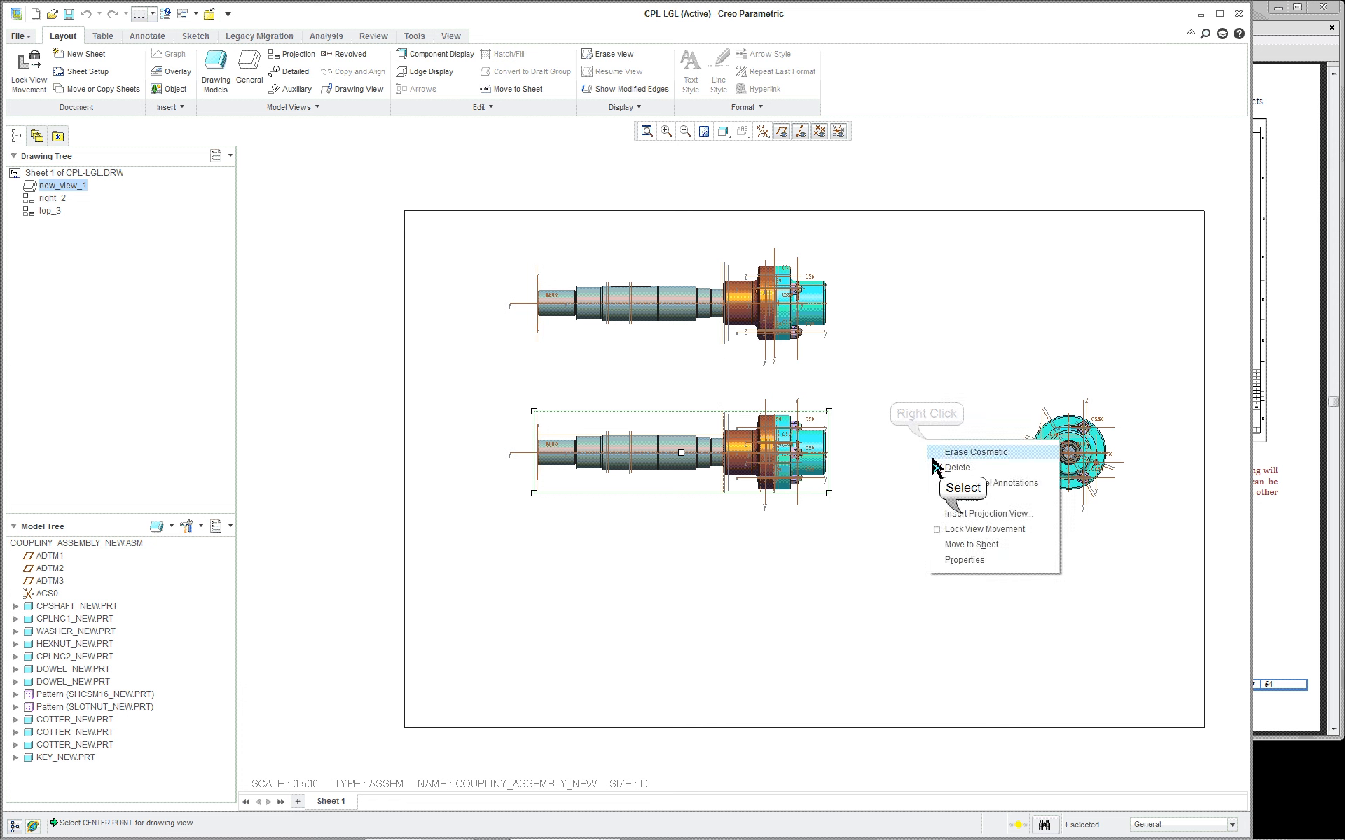
{"action": "left_click", "coordinate": [960, 510]}
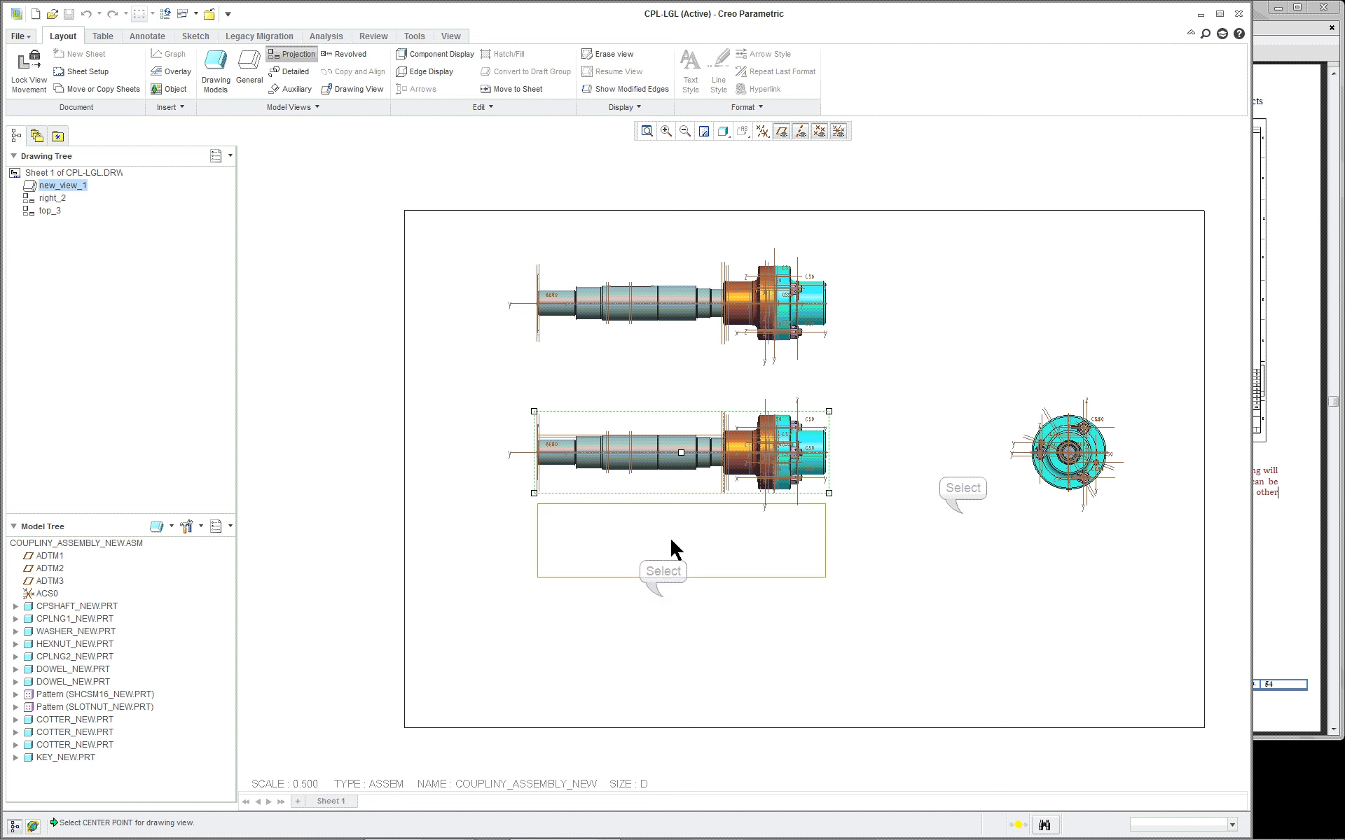
{"action": "left_click", "coordinate": [664, 601]}
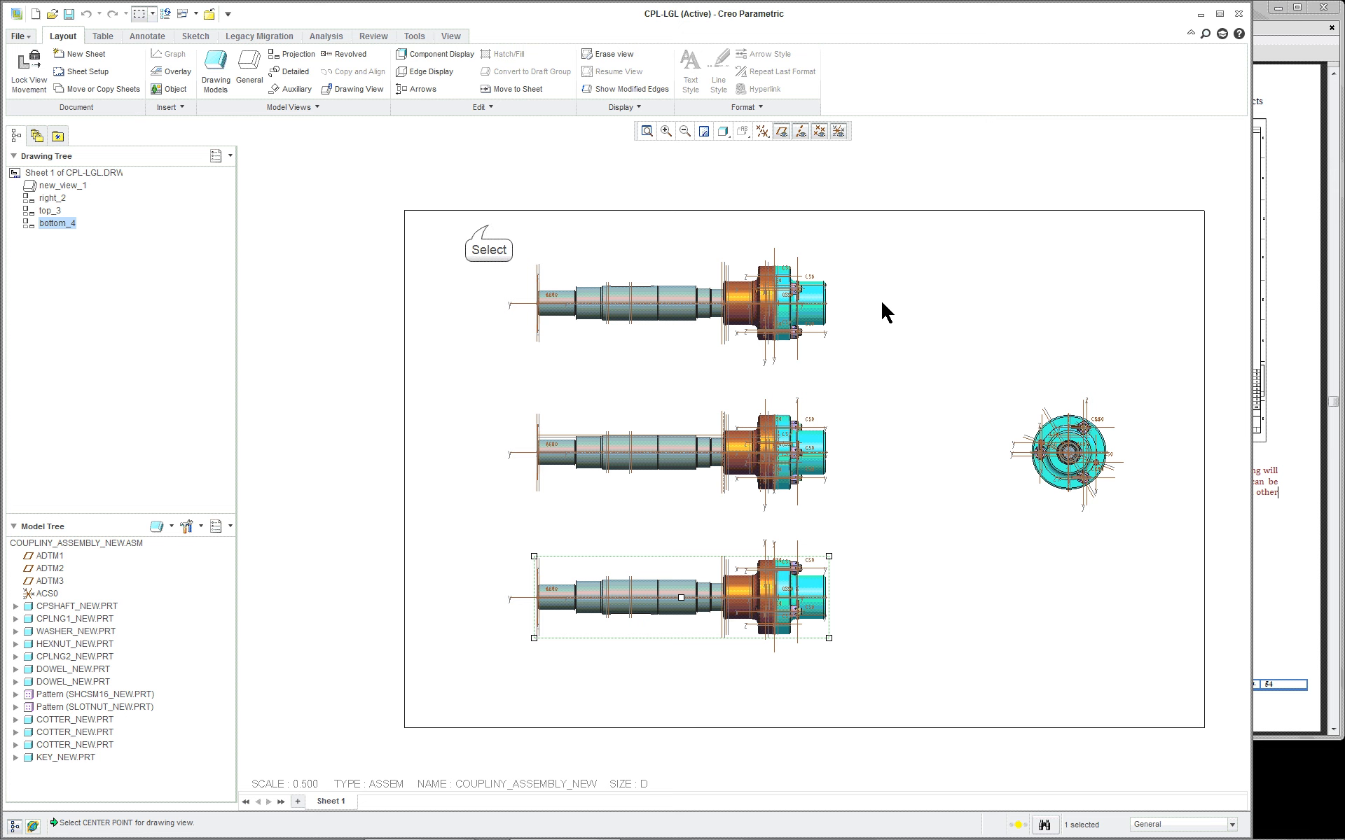
Step: Set the environment display style to Hidden Line with all four drawing views selected
{"action": "mouse_move", "coordinate": [487, 224]}
{"action": "left_mouse_down"}
{"action": "mouse_move", "coordinate": [603, 411]}
{"action": "mouse_move", "coordinate": [1121, 706]}
{"action": "left_mouse_up"}
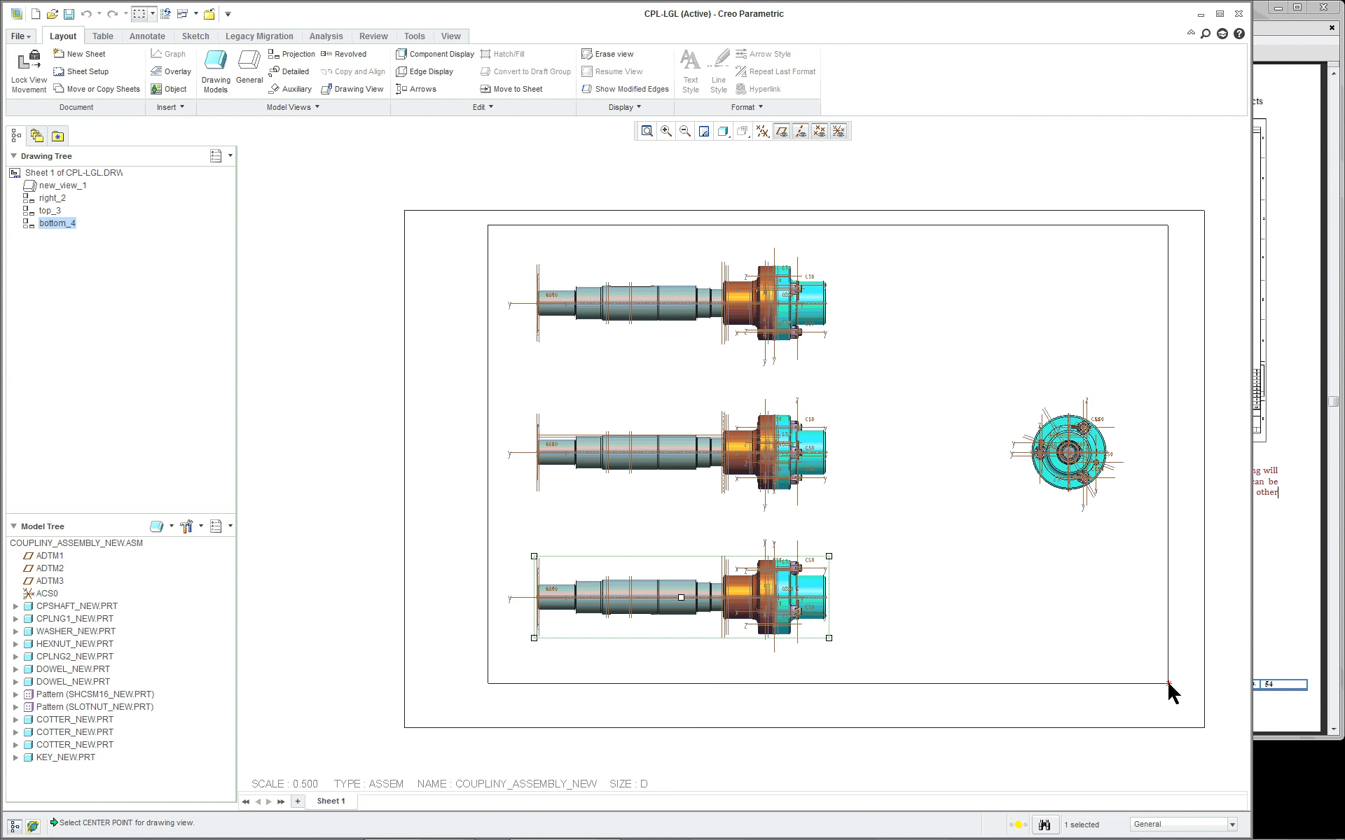
{"action": "left_click", "coordinate": [452, 35]}
{"action": "left_click", "coordinate": [726, 133]}
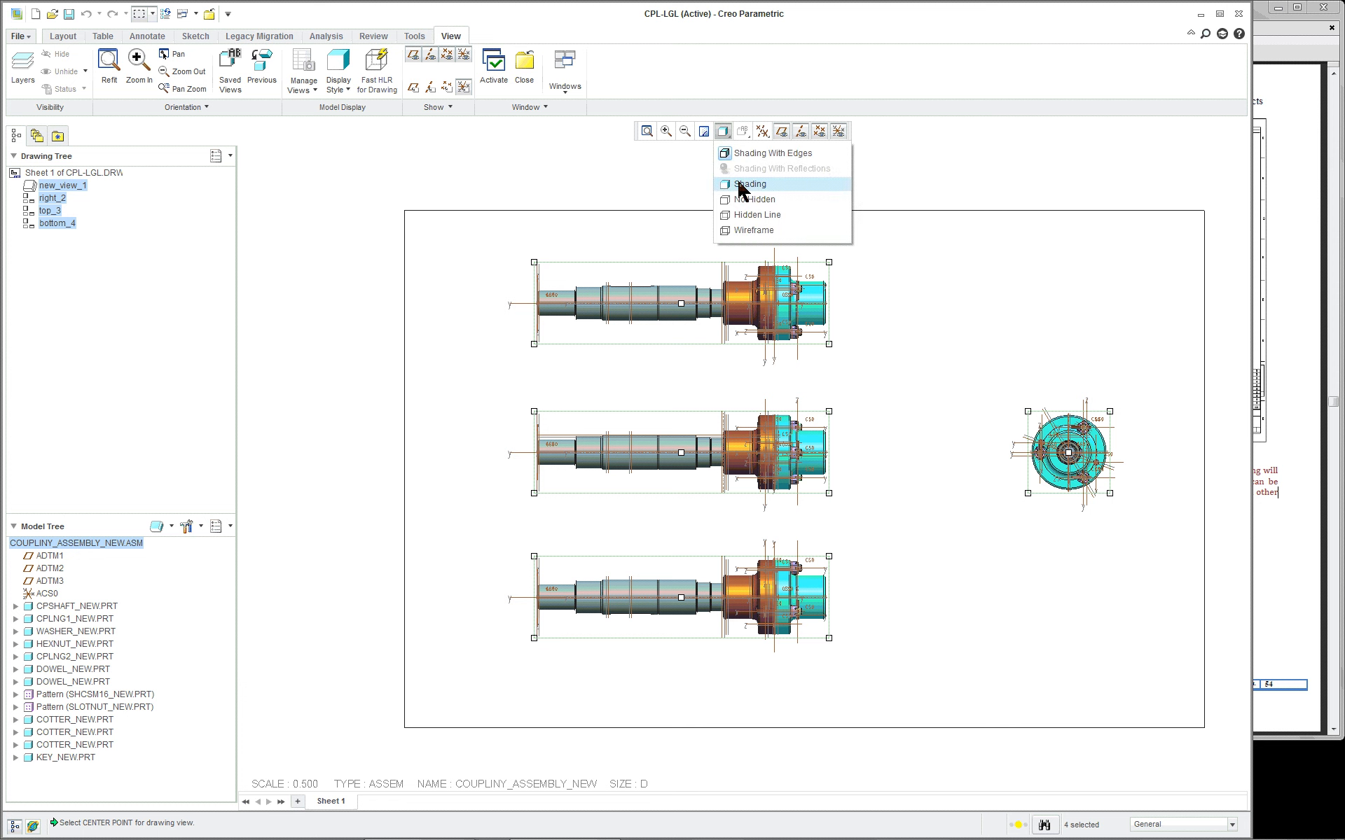
{"action": "left_click", "coordinate": [774, 223]}
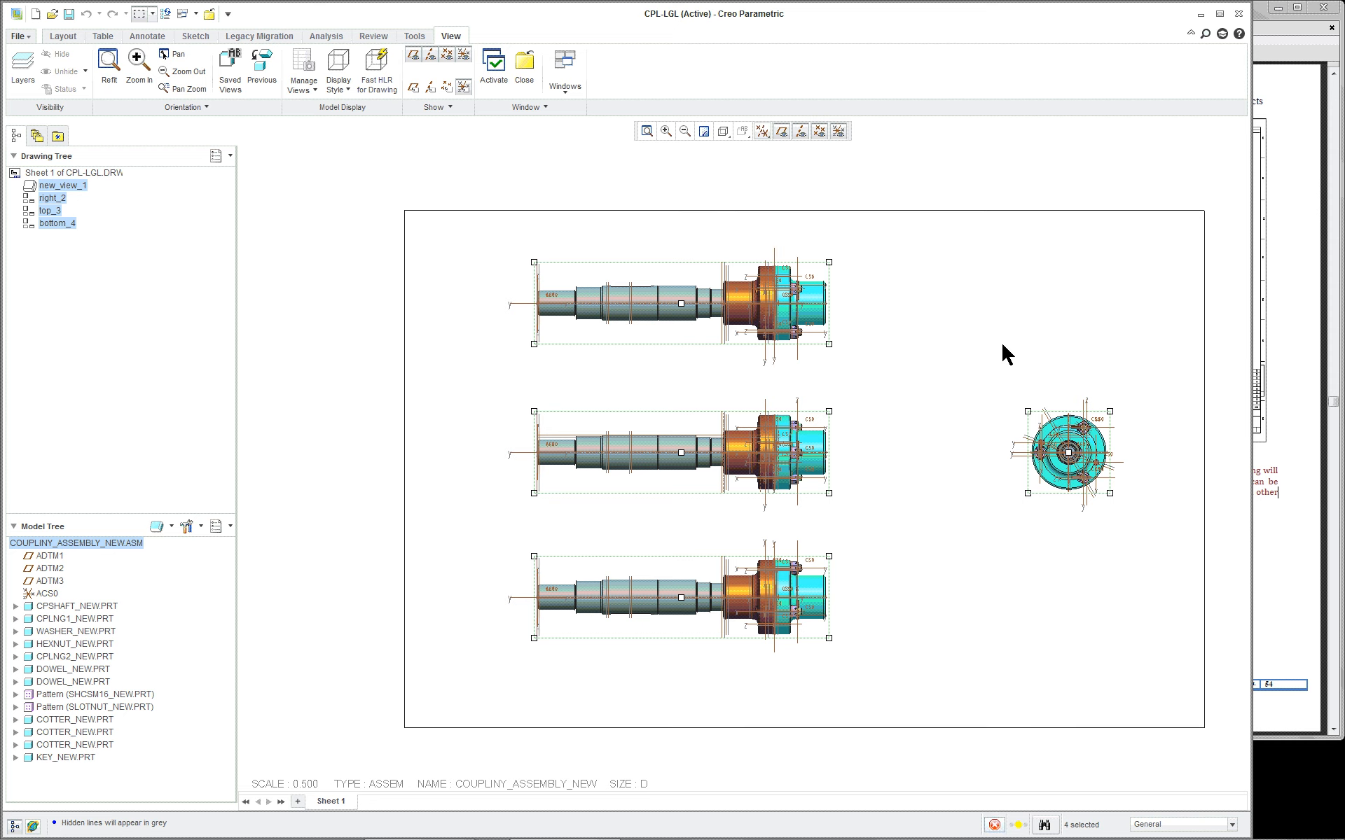
{"action": "scroll", "coordinate": [1002, 342], "scroll_direction": "down", "scroll_amount": 1}
{"action": "scroll", "coordinate": [1002, 343], "scroll_direction": "up", "scroll_amount": 1}
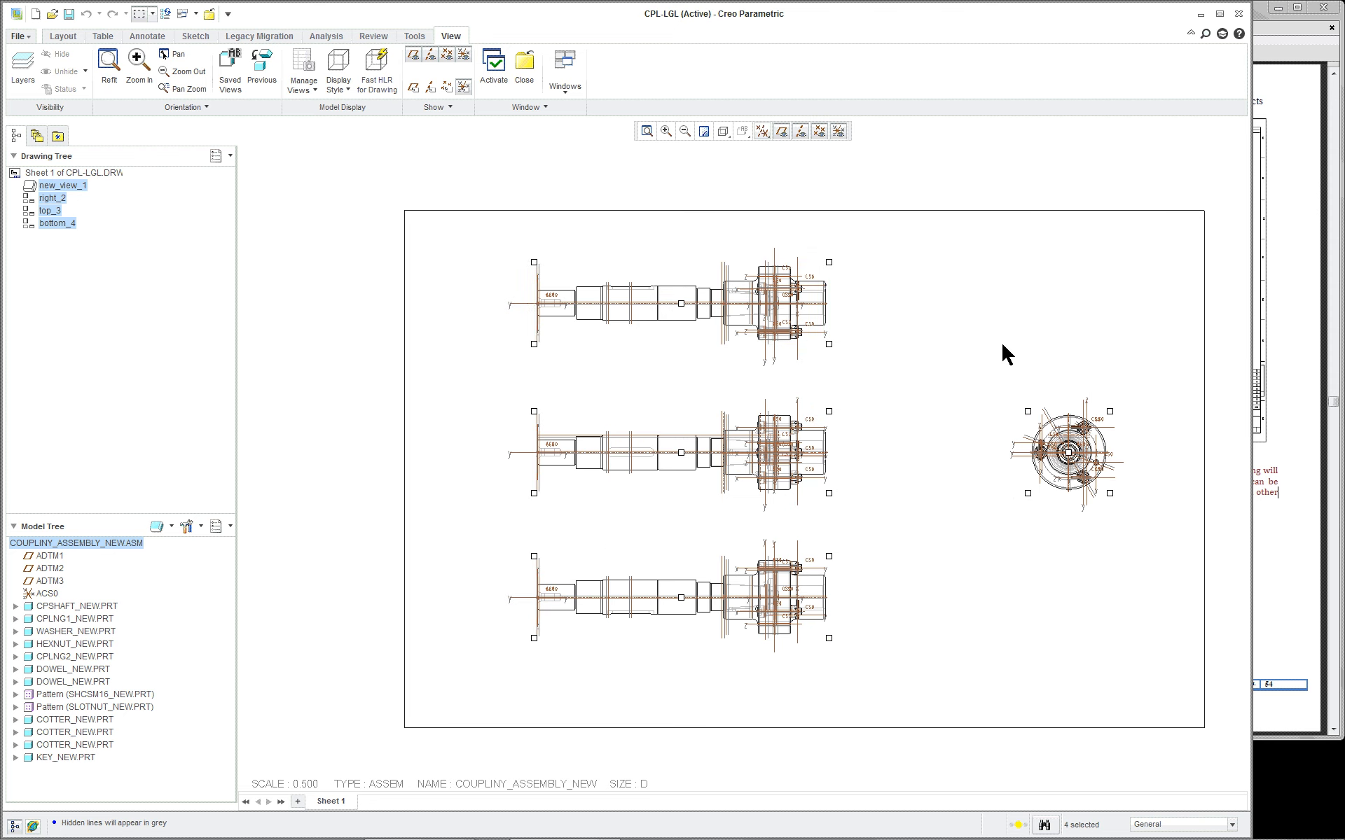
Step: Examine the display style options in the top projection view's properties, leaving them as they are
{"action": "double_click", "coordinate": [703, 336]}
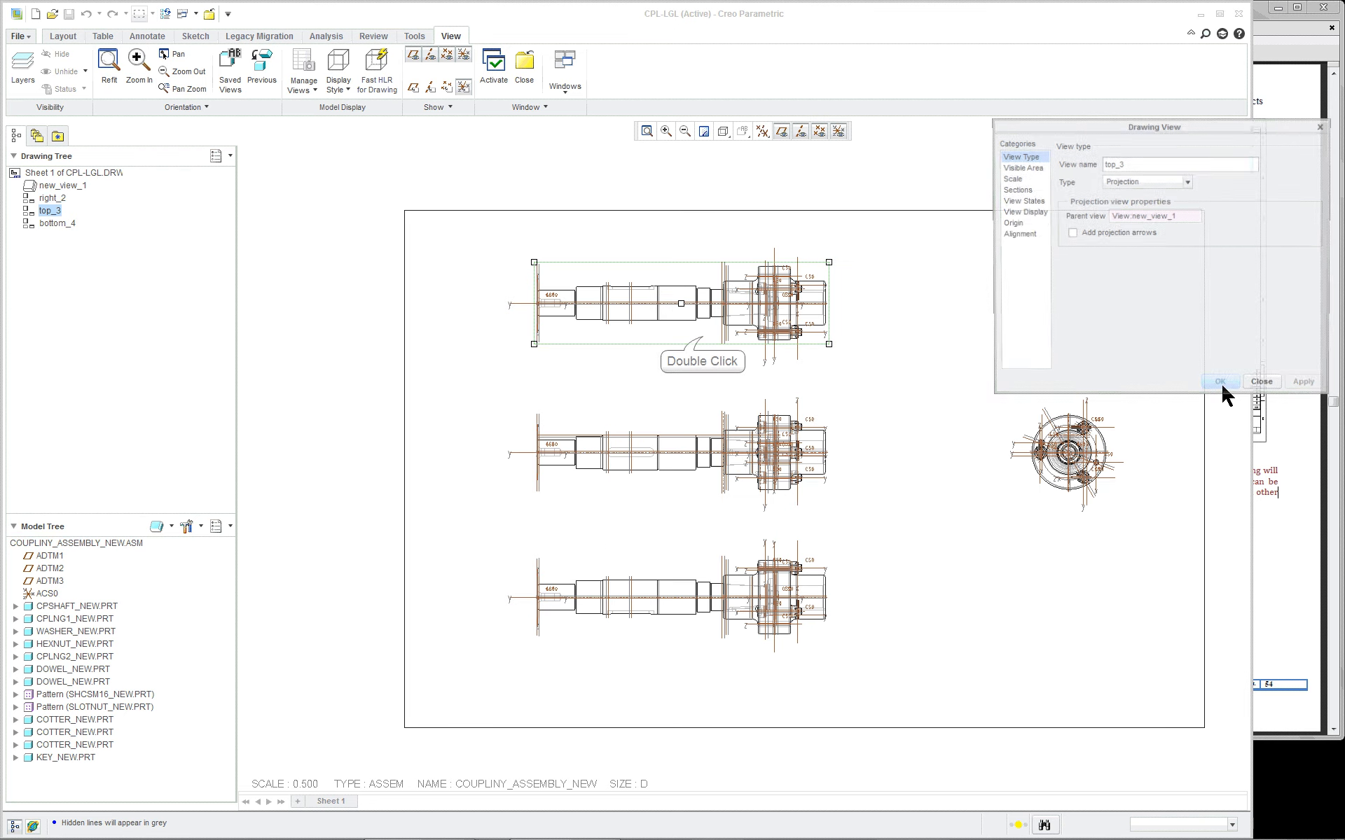
{"action": "left_click", "coordinate": [1023, 212]}
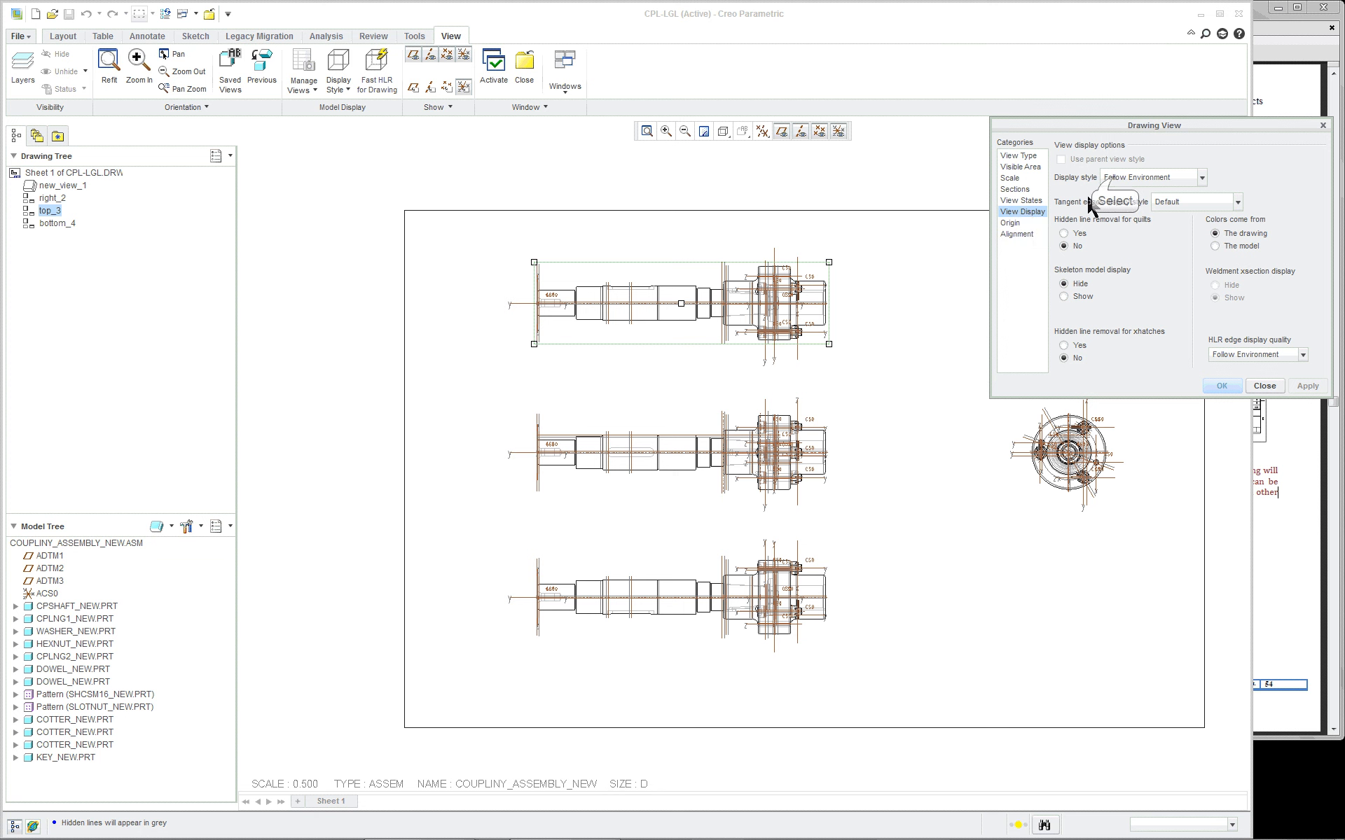
{"action": "left_click", "coordinate": [1118, 179]}
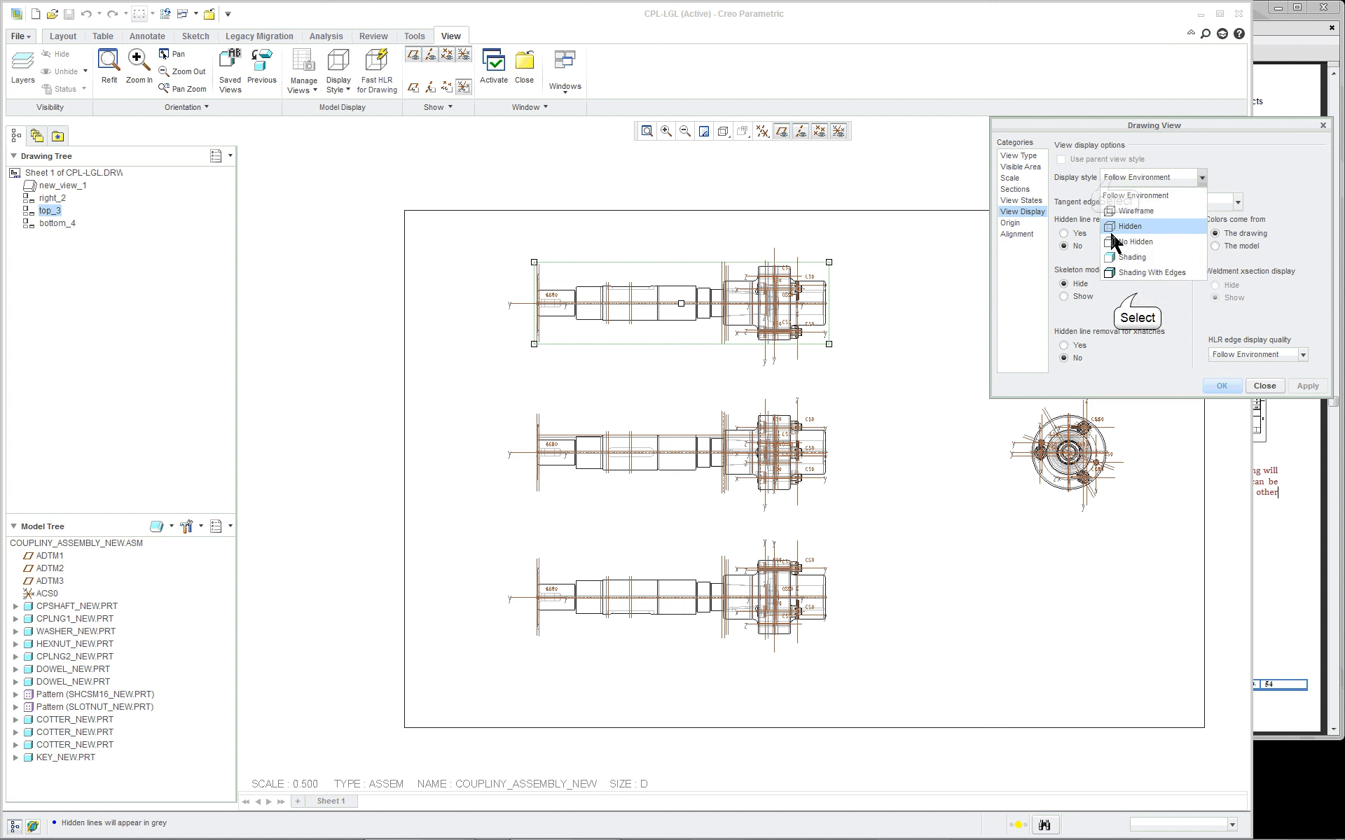
{"action": "left_click", "coordinate": [1135, 292]}
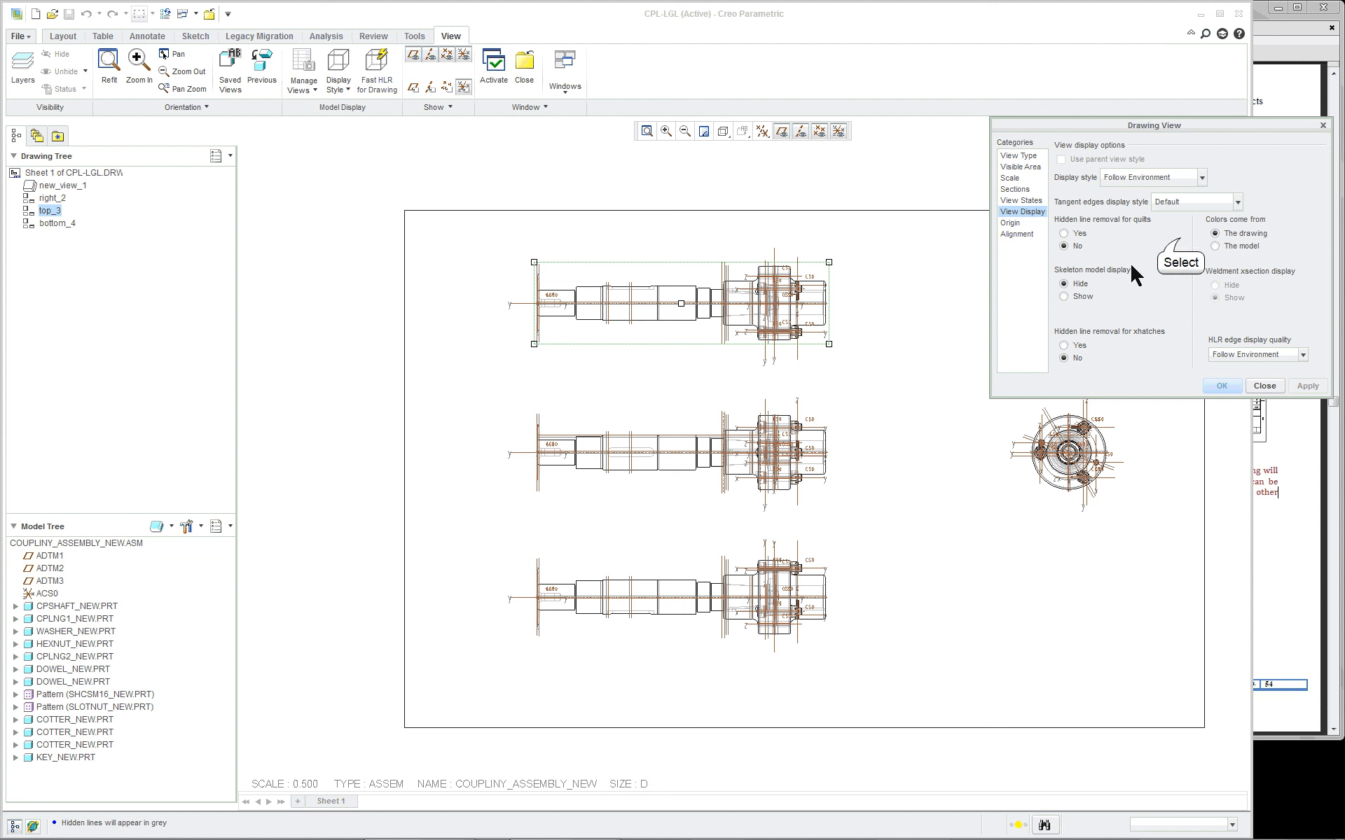
{"action": "left_click", "coordinate": [895, 272]}
{"action": "left_click", "coordinate": [1265, 386]}
{"action": "left_click", "coordinate": [934, 353]}
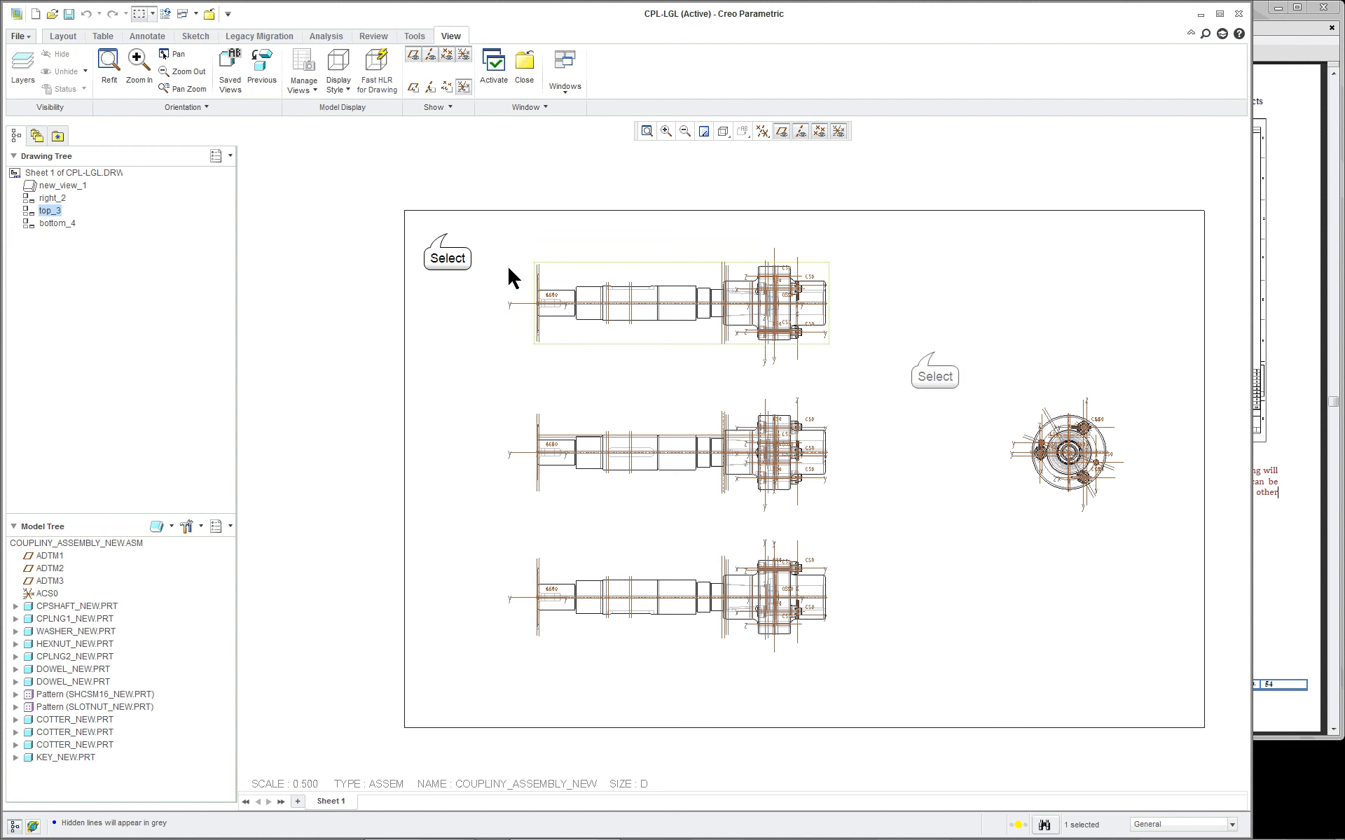
{"action": "left_click_drag", "start_coordinate": [447, 233], "coordinate": [1156, 720]}
{"action": "right_click", "coordinate": [943, 414]}
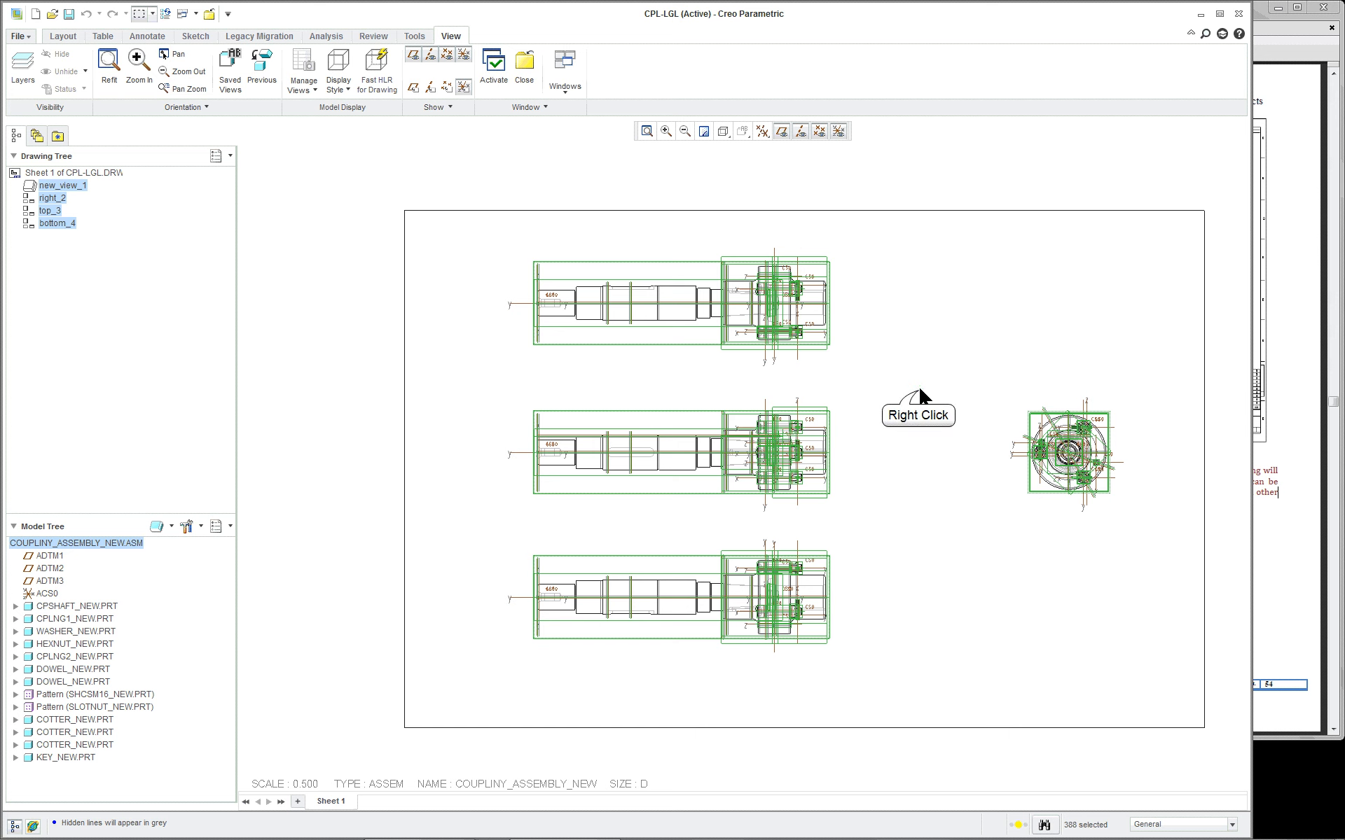
{"action": "double_click", "coordinate": [906, 456]}
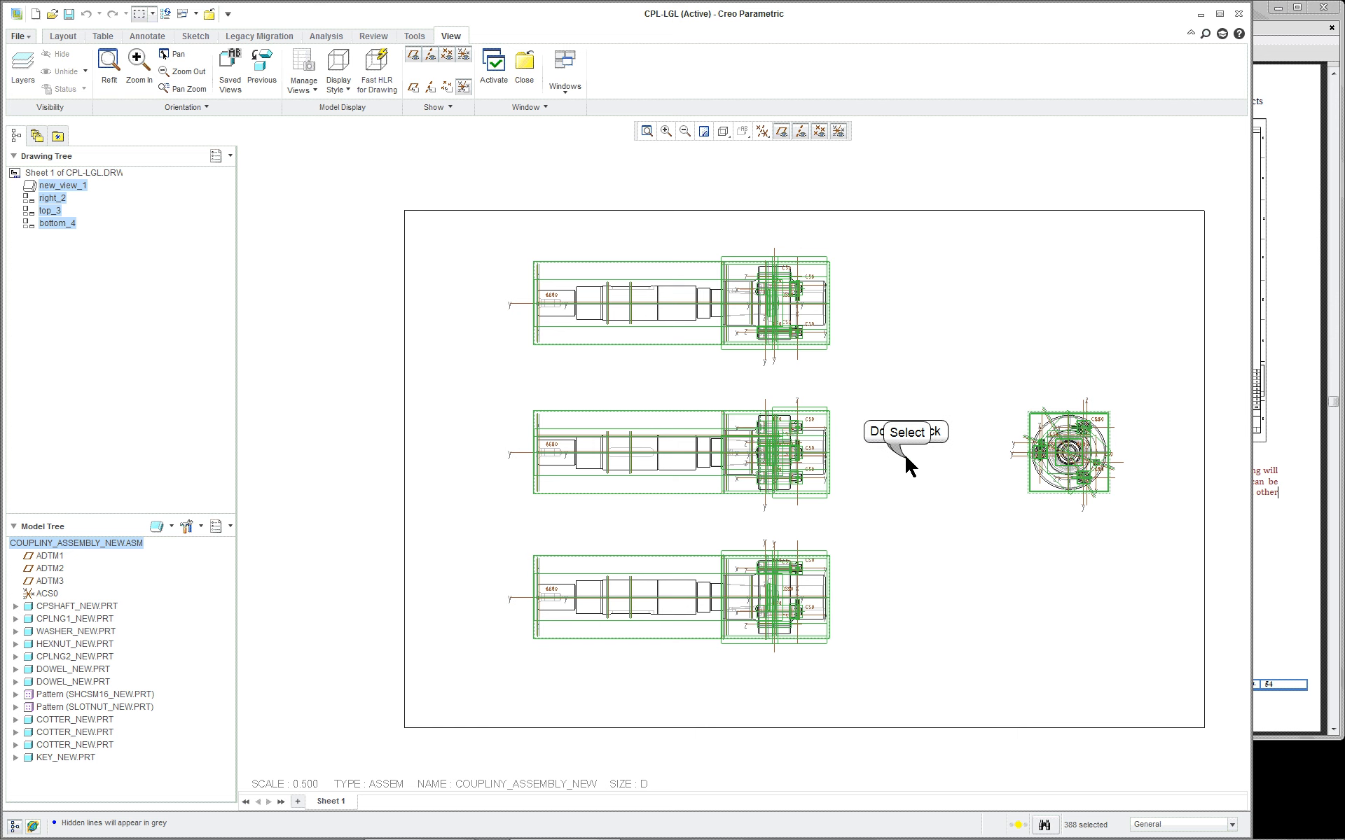
{"action": "left_click", "coordinate": [906, 457]}
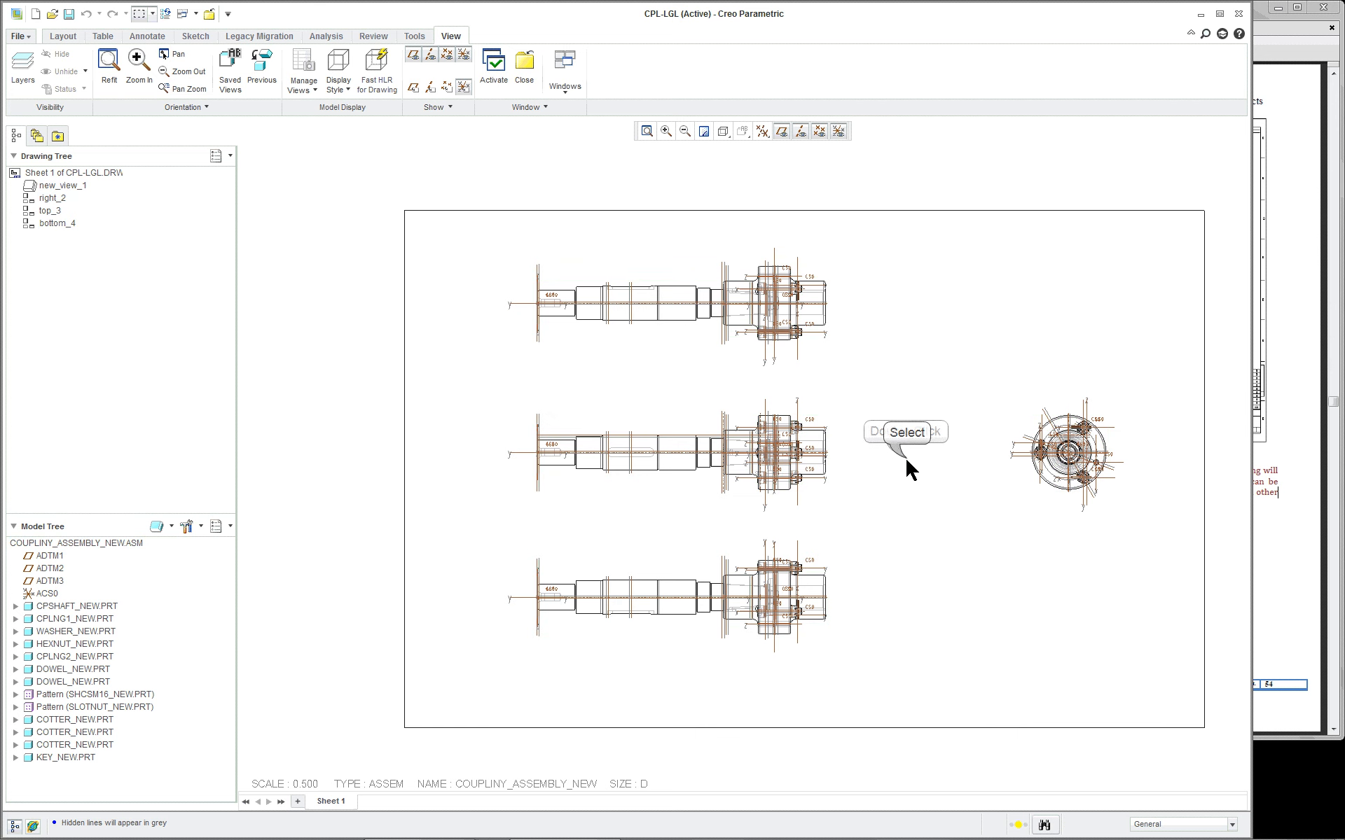
Step: Set all four drawing views to the Hidden display style with Dimmed tangent edges
{"action": "left_click", "coordinate": [63, 37]}
{"action": "left_click_drag", "start_coordinate": [470, 214], "coordinate": [1159, 676]}
{"action": "right_click", "coordinate": [939, 397]}
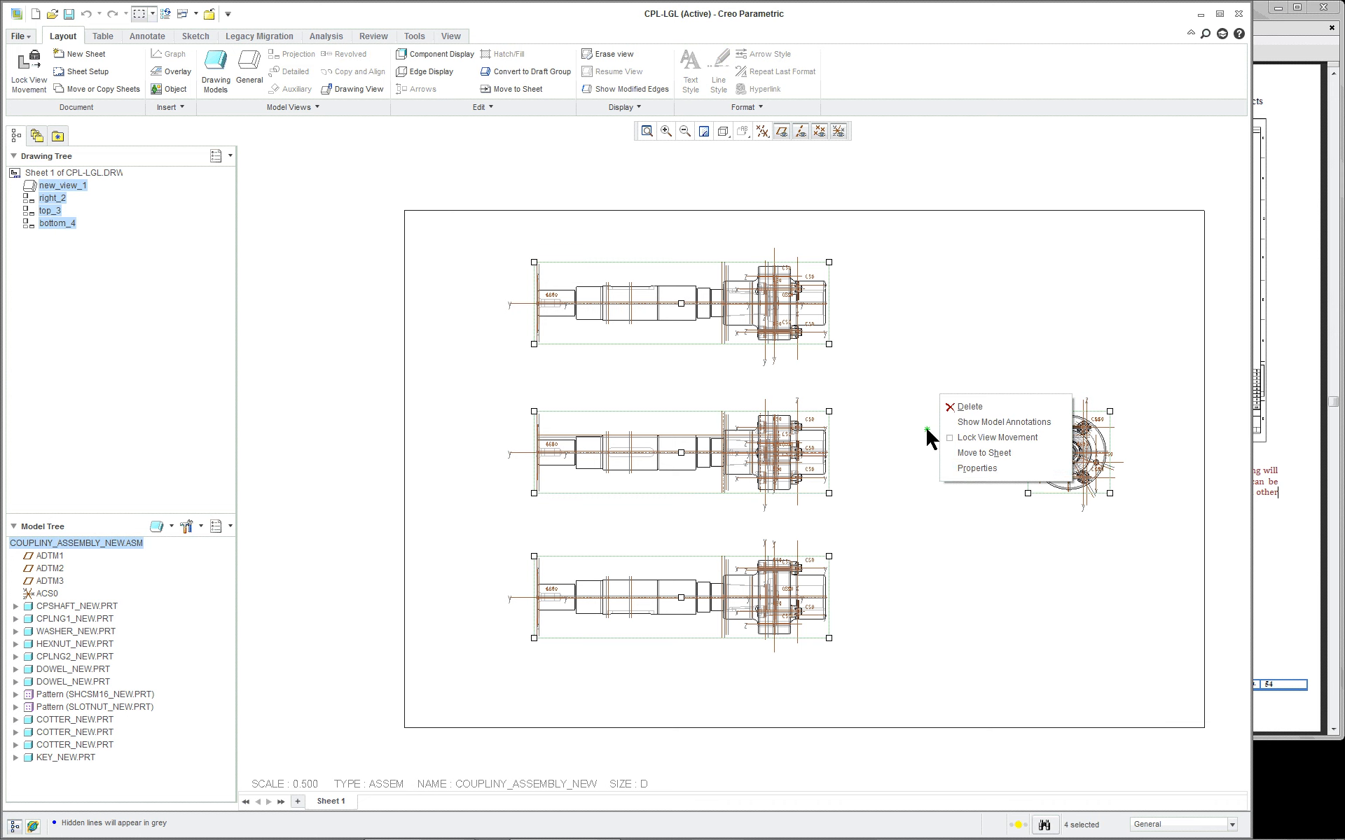
{"action": "left_click", "coordinate": [945, 471]}
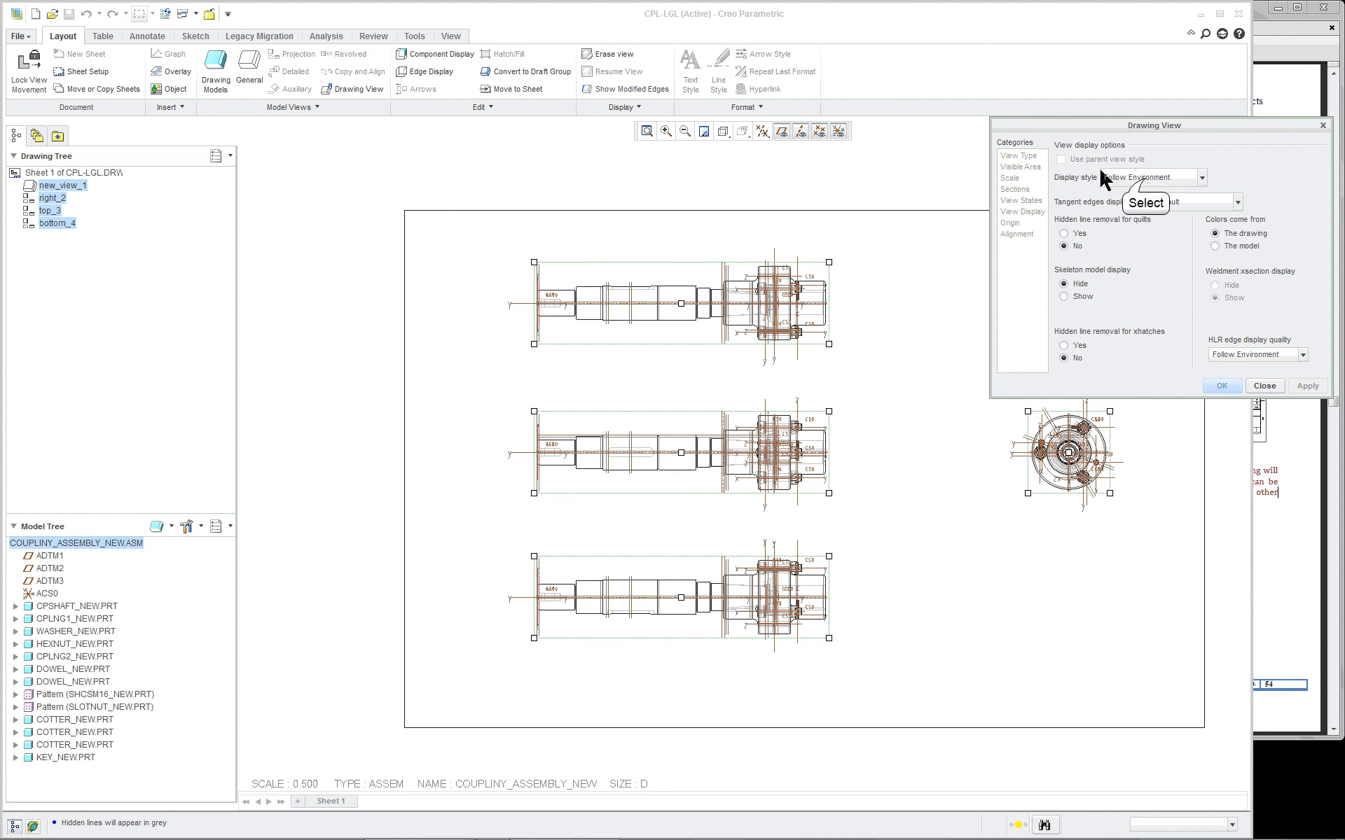
{"action": "left_click", "coordinate": [1146, 178]}
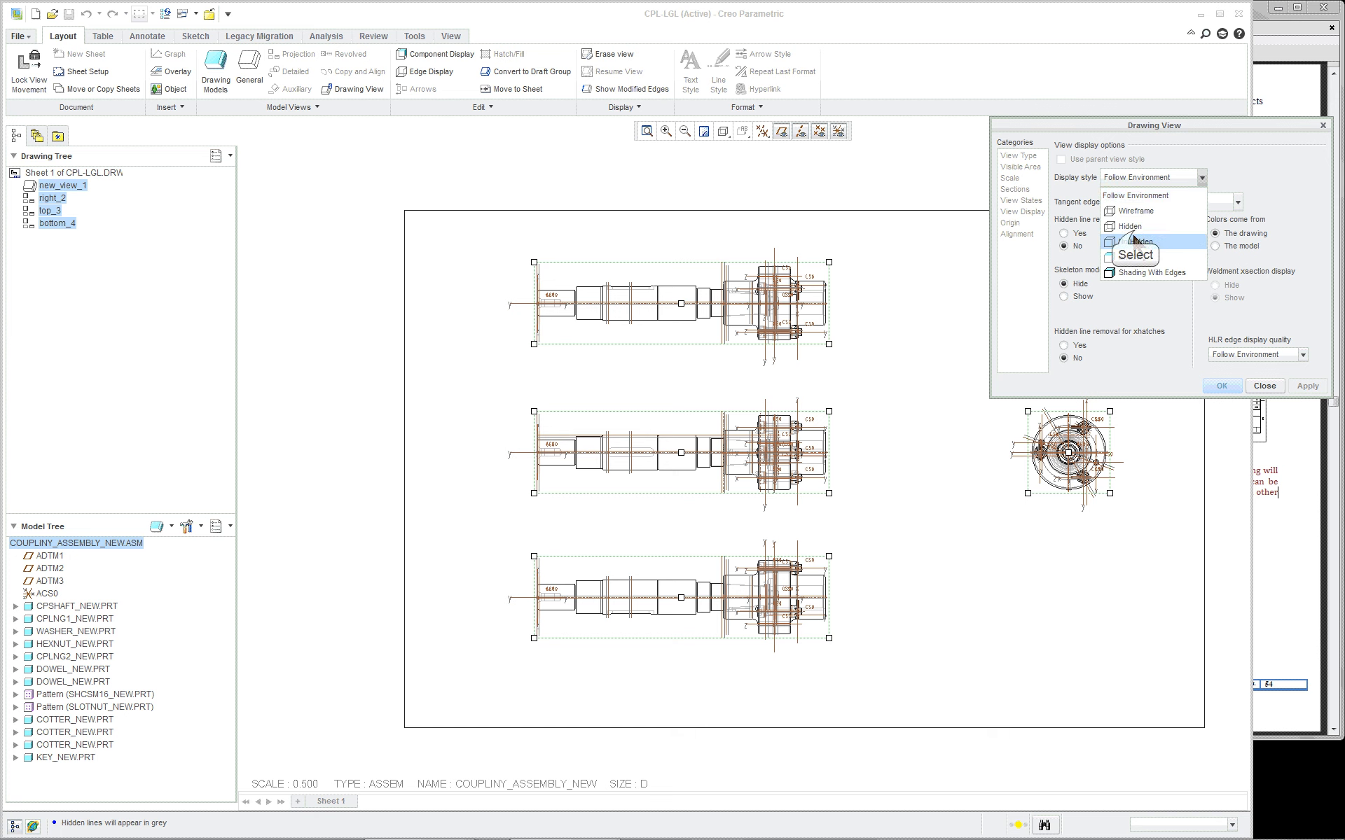
{"action": "left_click", "coordinate": [1135, 228]}
{"action": "left_click", "coordinate": [1177, 203]}
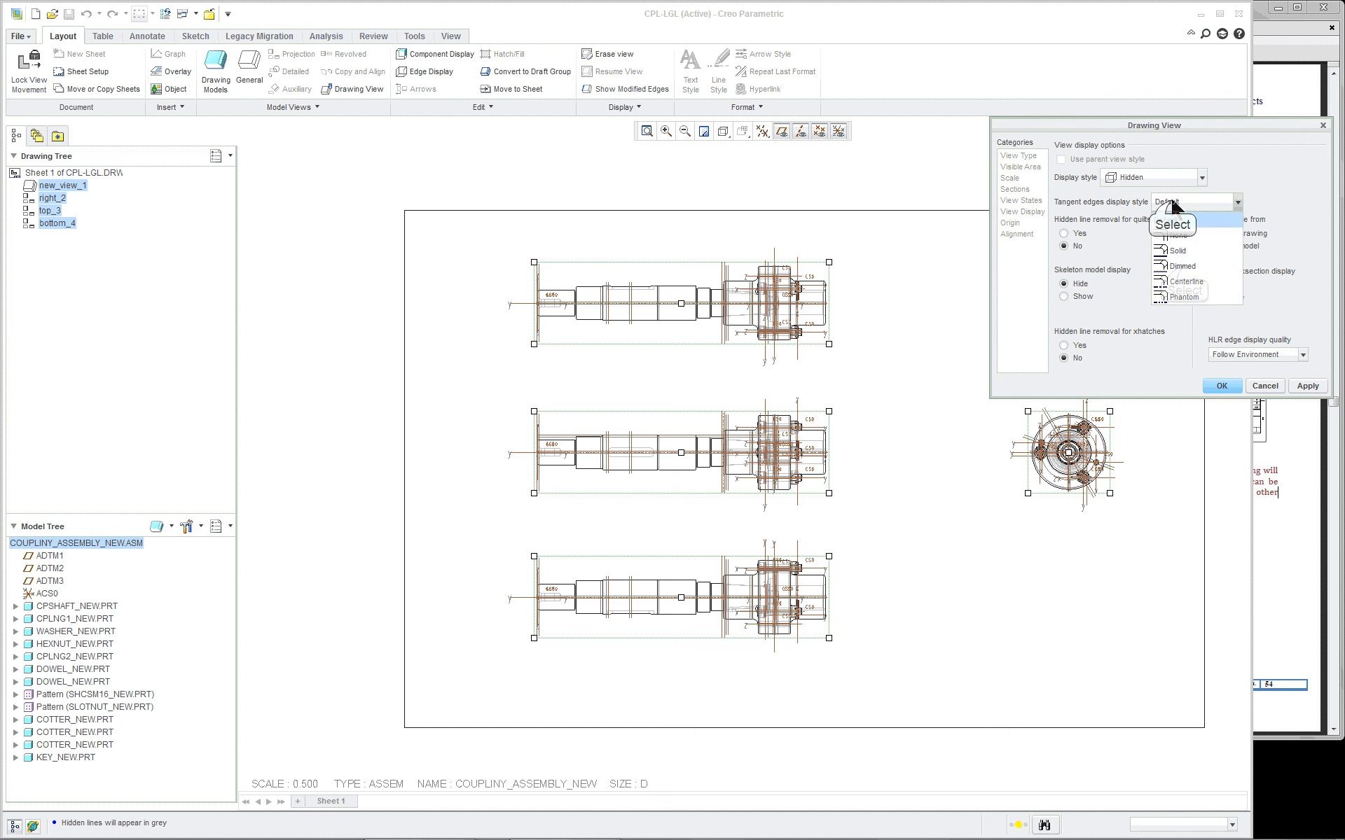
{"action": "left_click", "coordinate": [1307, 386]}
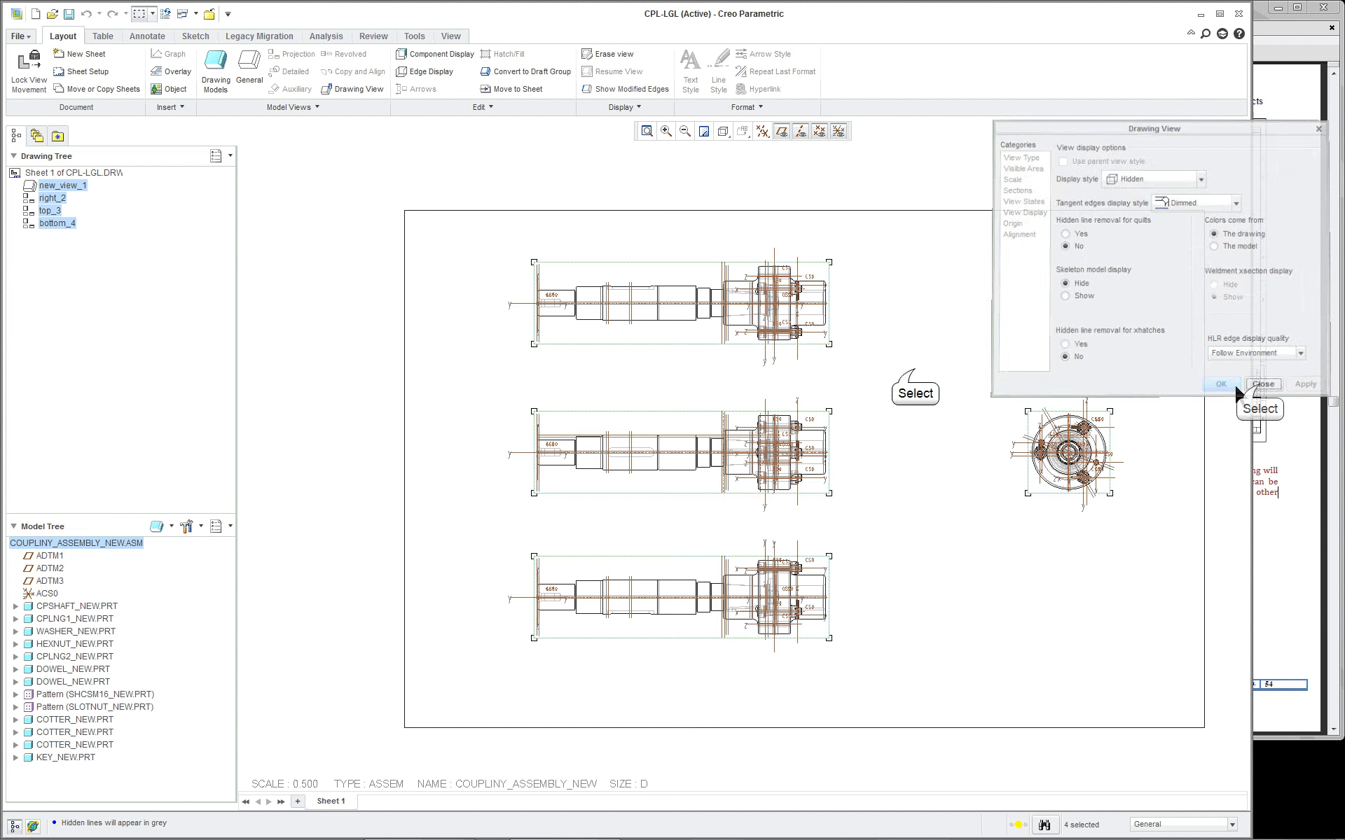
{"action": "left_click", "coordinate": [1261, 386]}
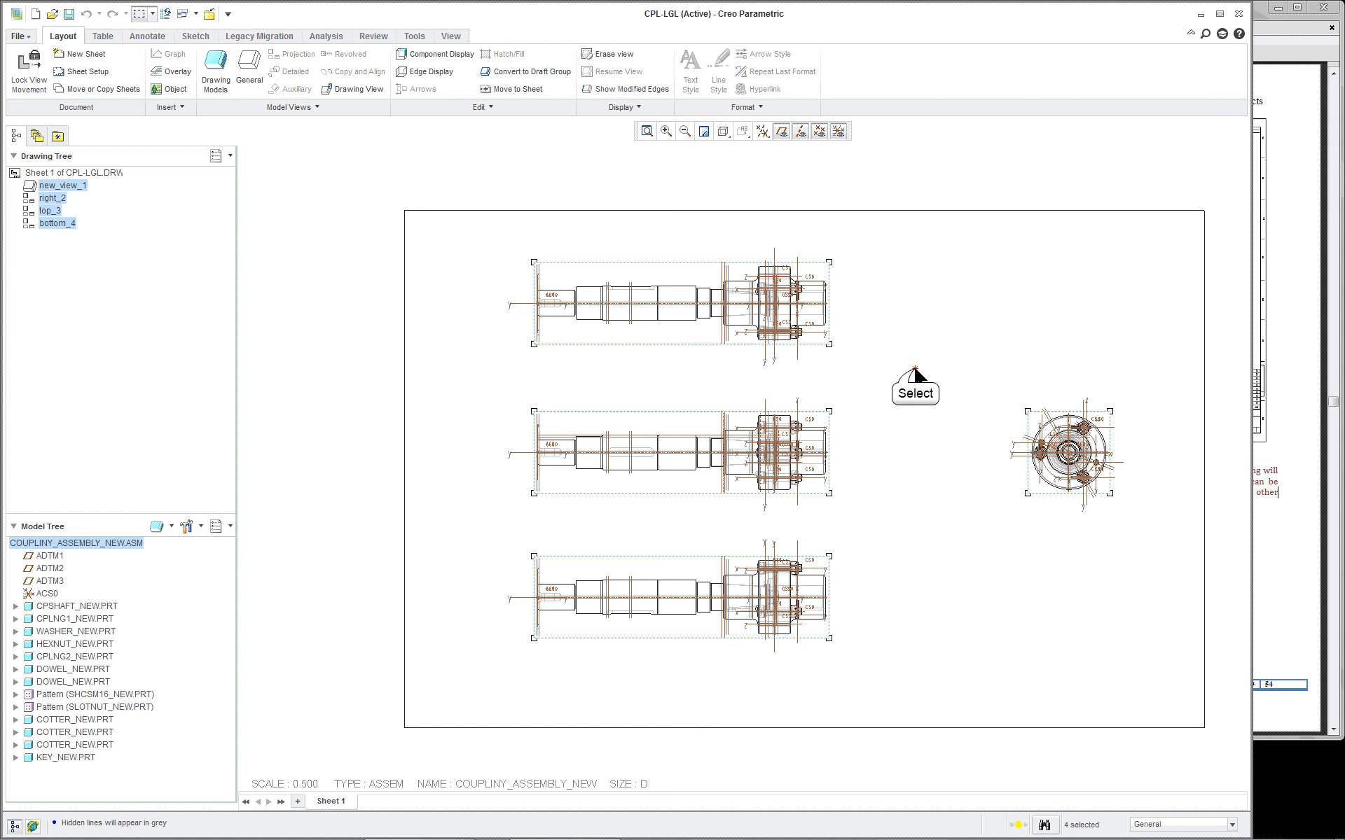
Step: Turn off the display of all datum axes, points, coordinate systems and planes, and narrow the tree pane to widen the drawing area
{"action": "left_click", "coordinate": [762, 131]}
{"action": "left_click", "coordinate": [844, 228]}
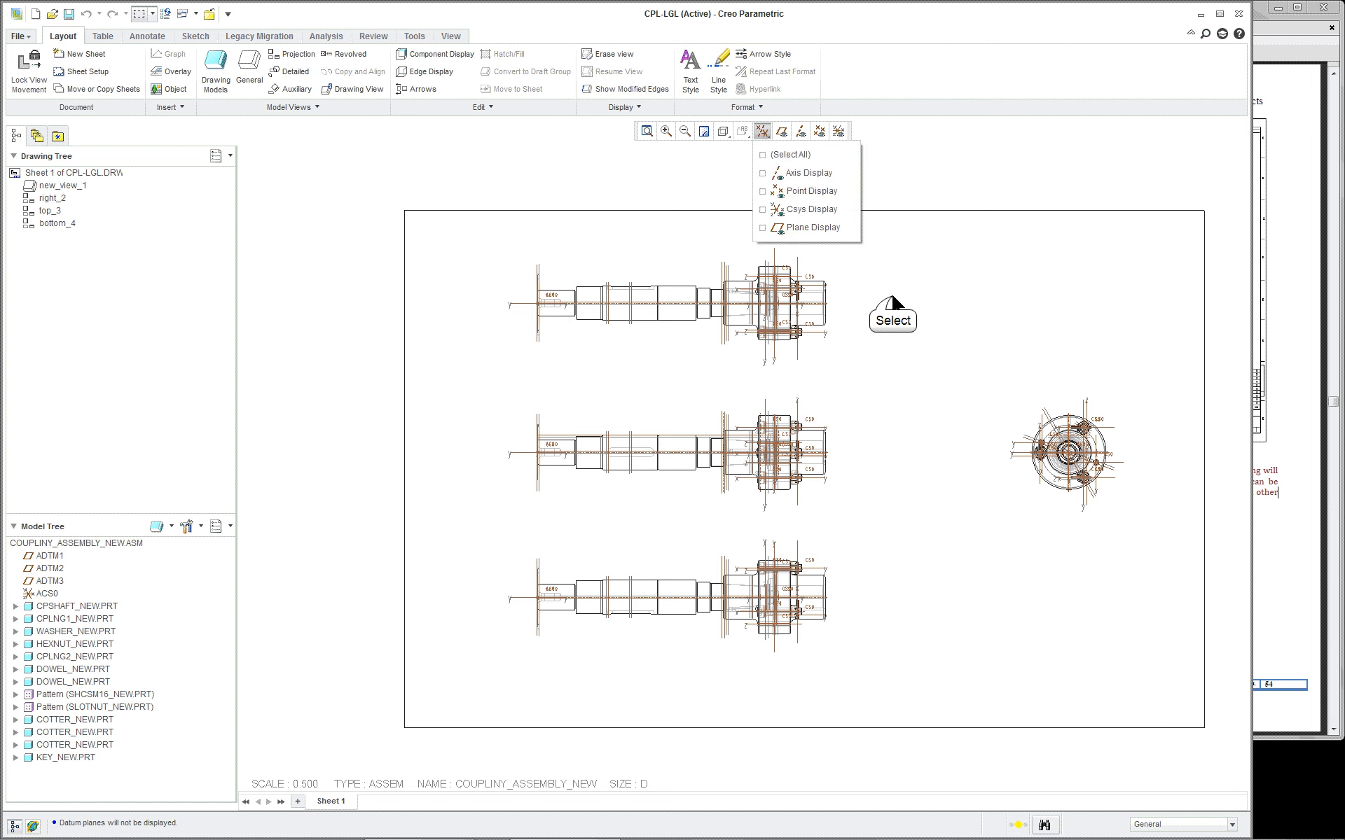
{"action": "scroll", "coordinate": [893, 292], "scroll_direction": "down", "scroll_amount": 2}
{"action": "scroll", "coordinate": [1059, 301], "scroll_direction": "up", "scroll_amount": 2}
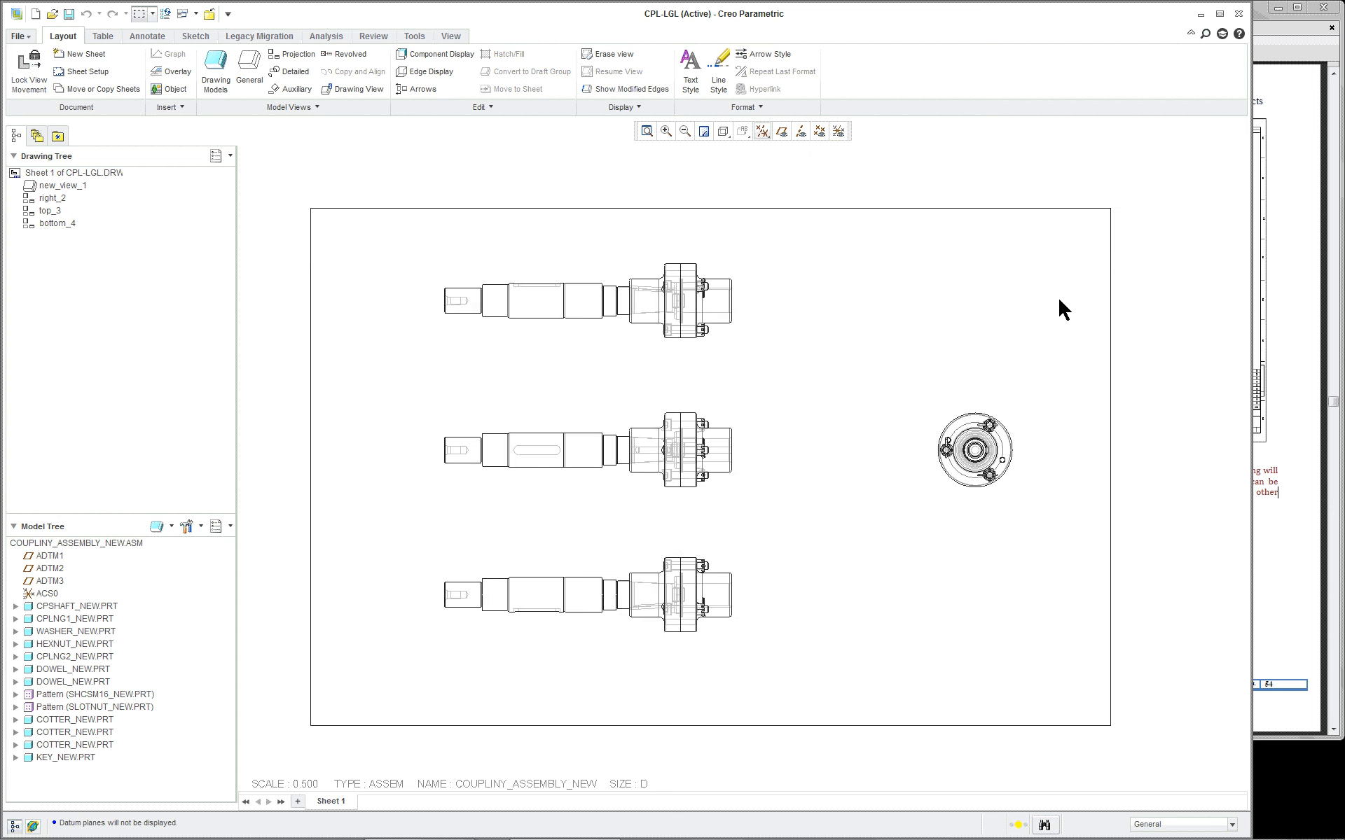
{"action": "scroll", "coordinate": [1041, 306], "scroll_direction": "up", "scroll_amount": 1}
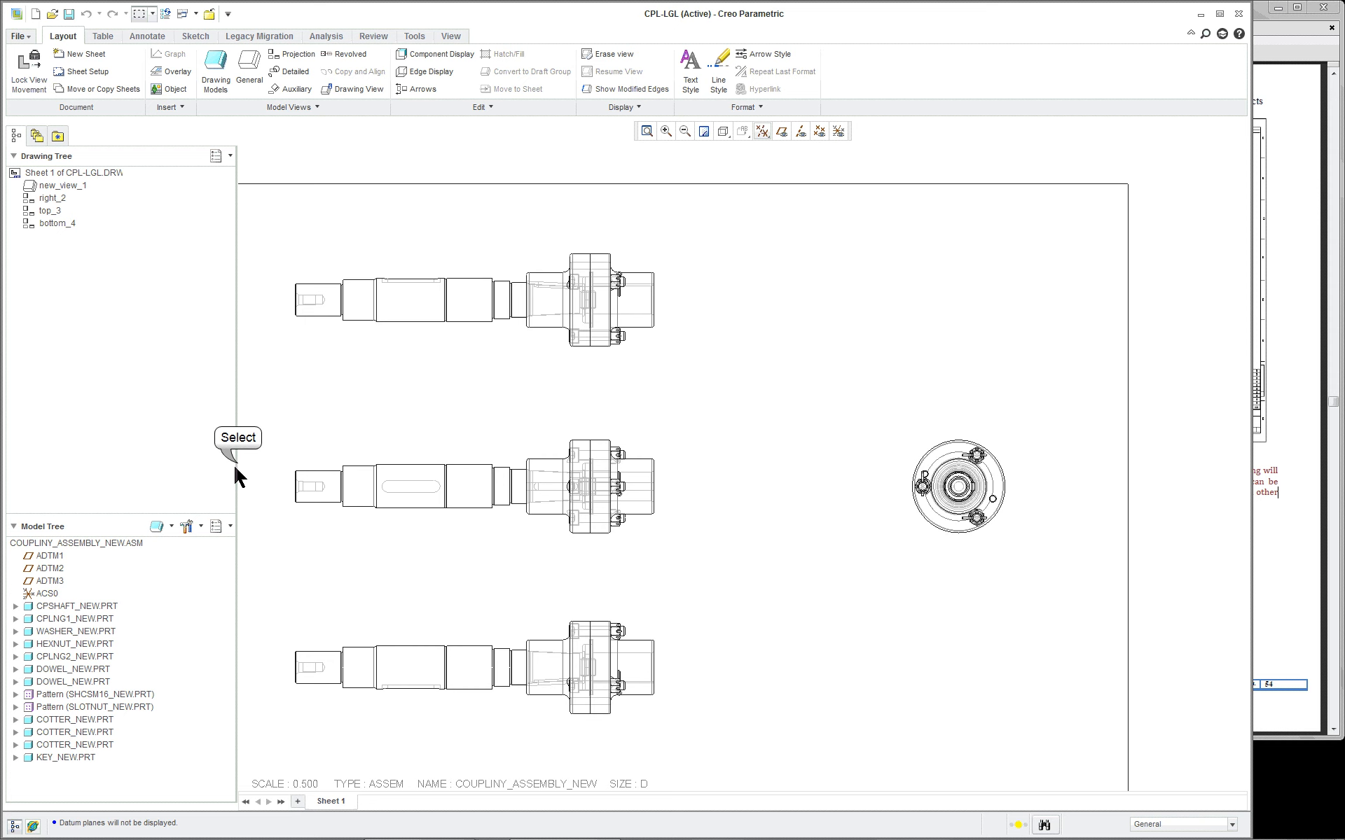
{"action": "left_click_drag", "start_coordinate": [238, 463], "coordinate": [169, 460]}
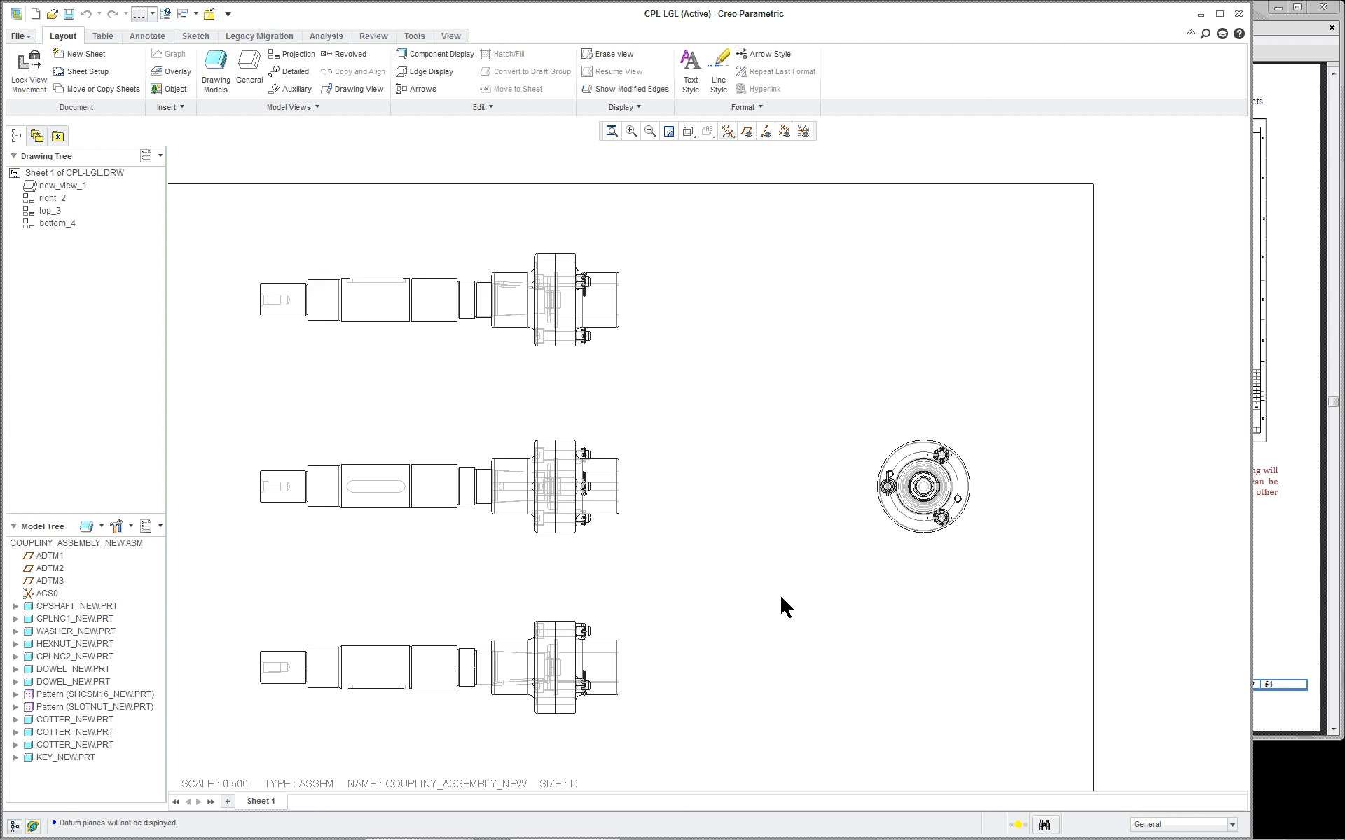
{"action": "scroll", "coordinate": [717, 536], "scroll_direction": "down", "scroll_amount": 2}
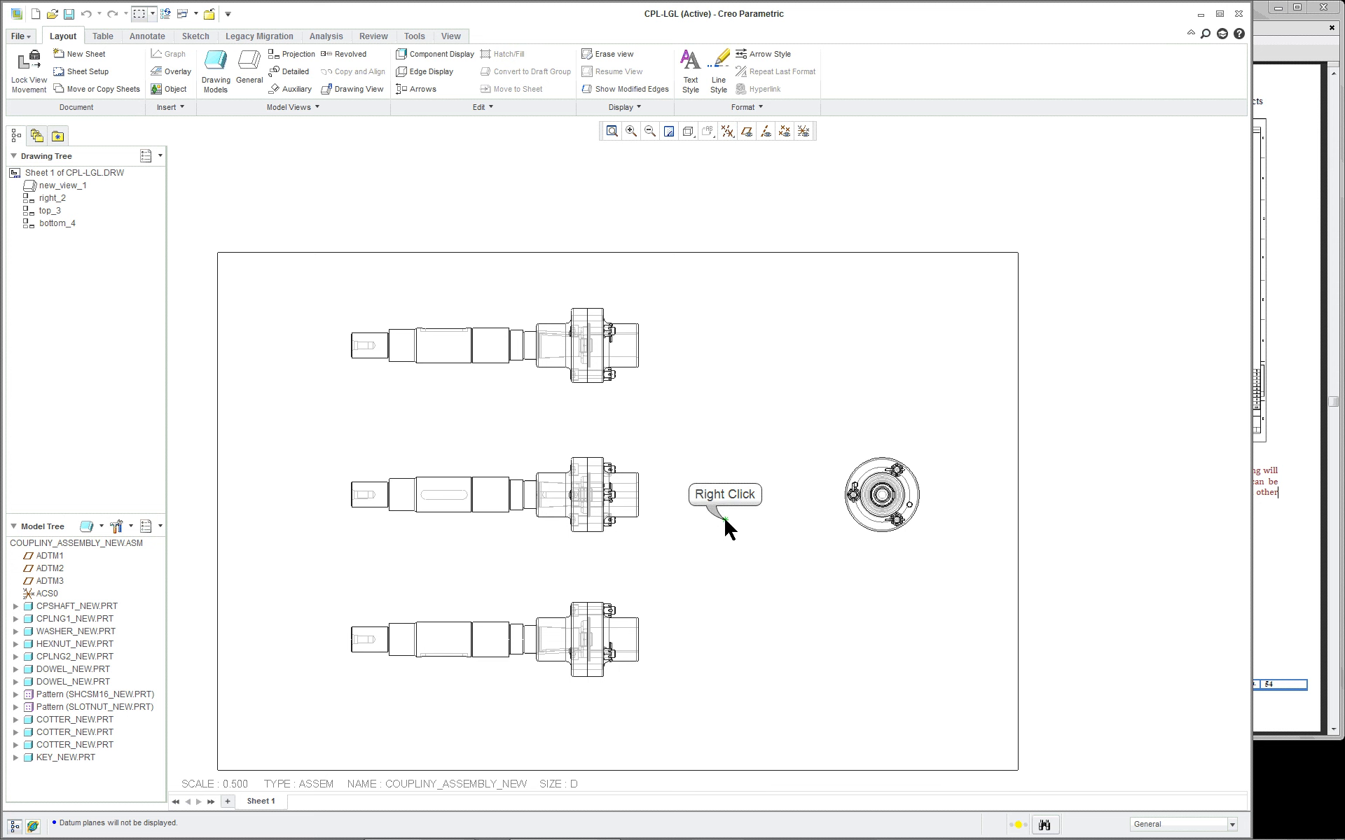
{"action": "right_click", "coordinate": [724, 519]}
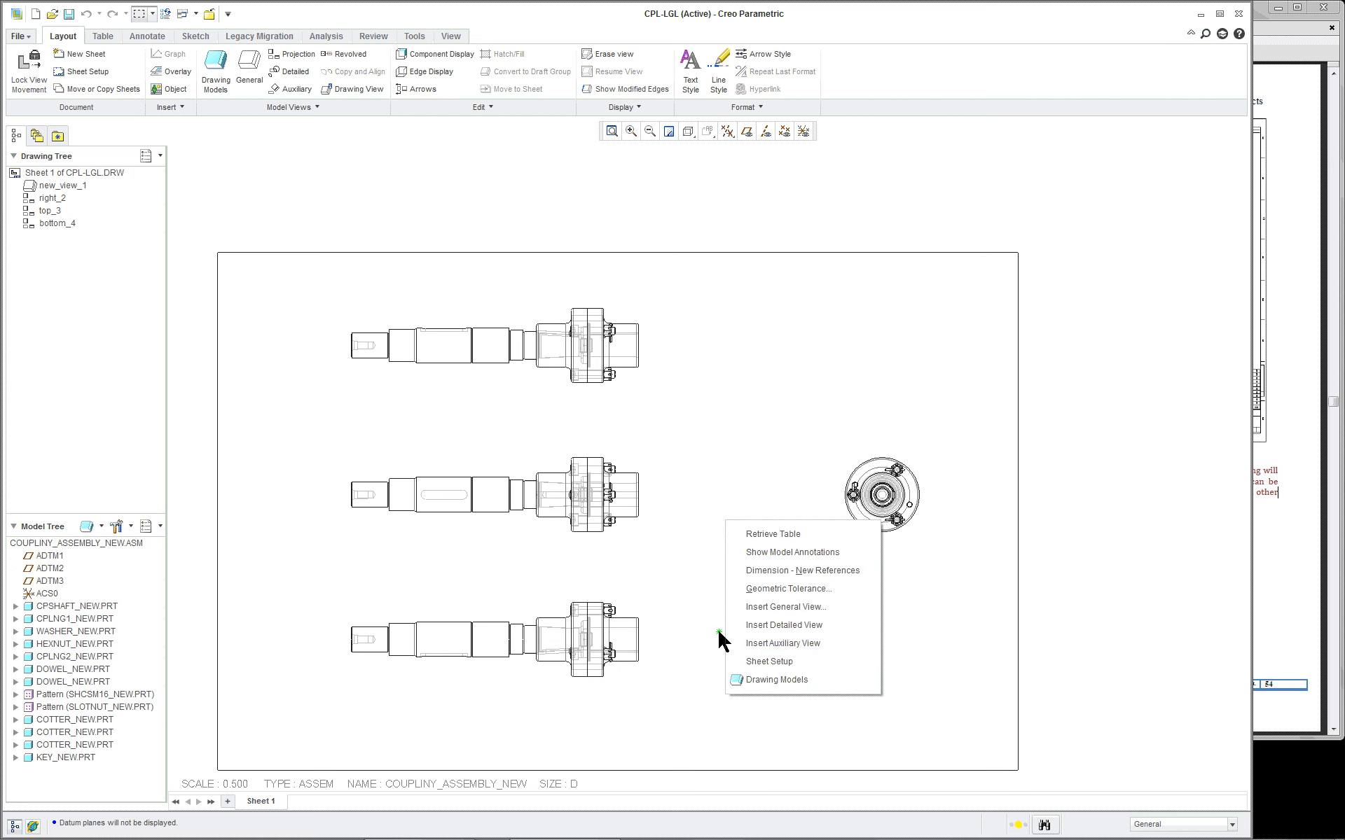
{"action": "left_click", "coordinate": [674, 591]}
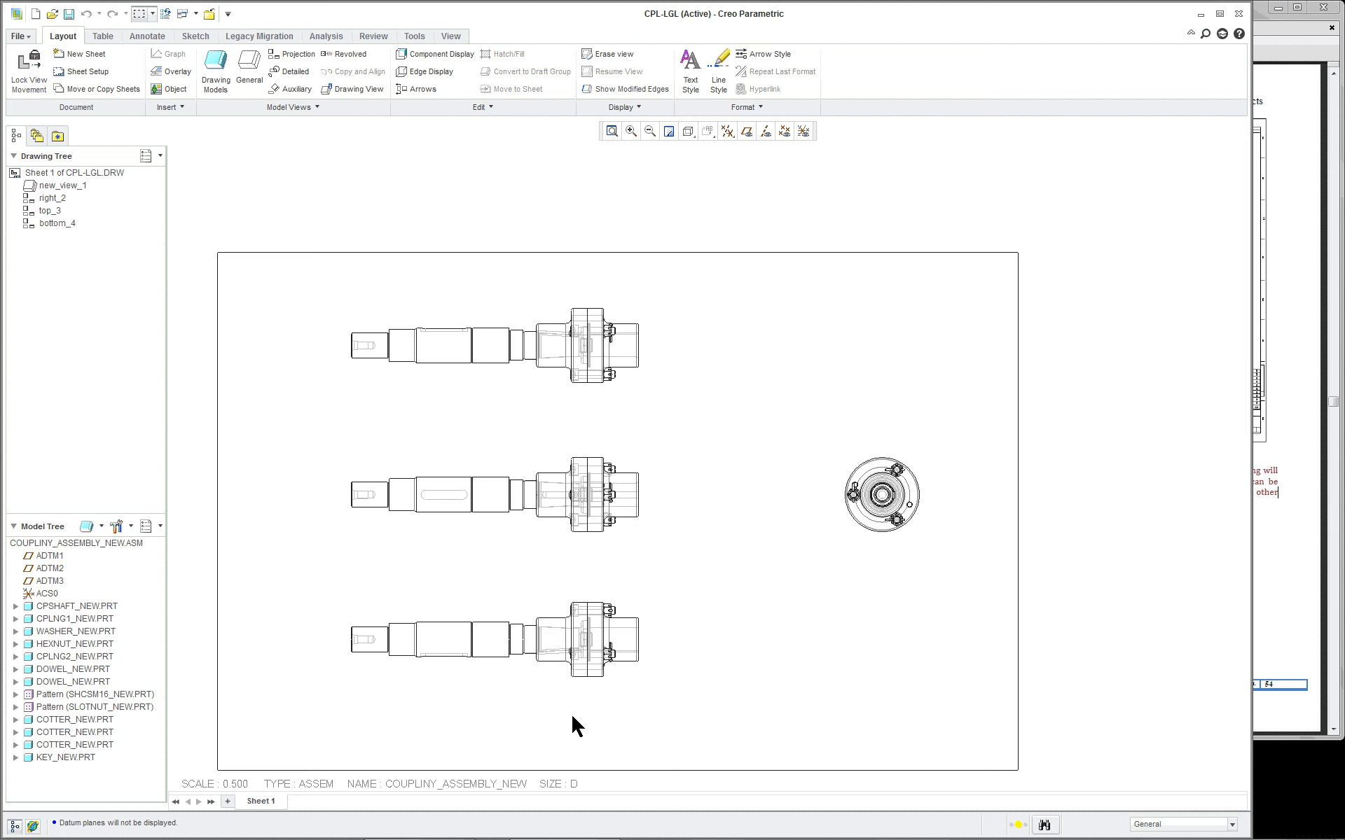
Step: Move the right projection view horizontally closer to the general view and deselect it
{"action": "left_click", "coordinate": [879, 495]}
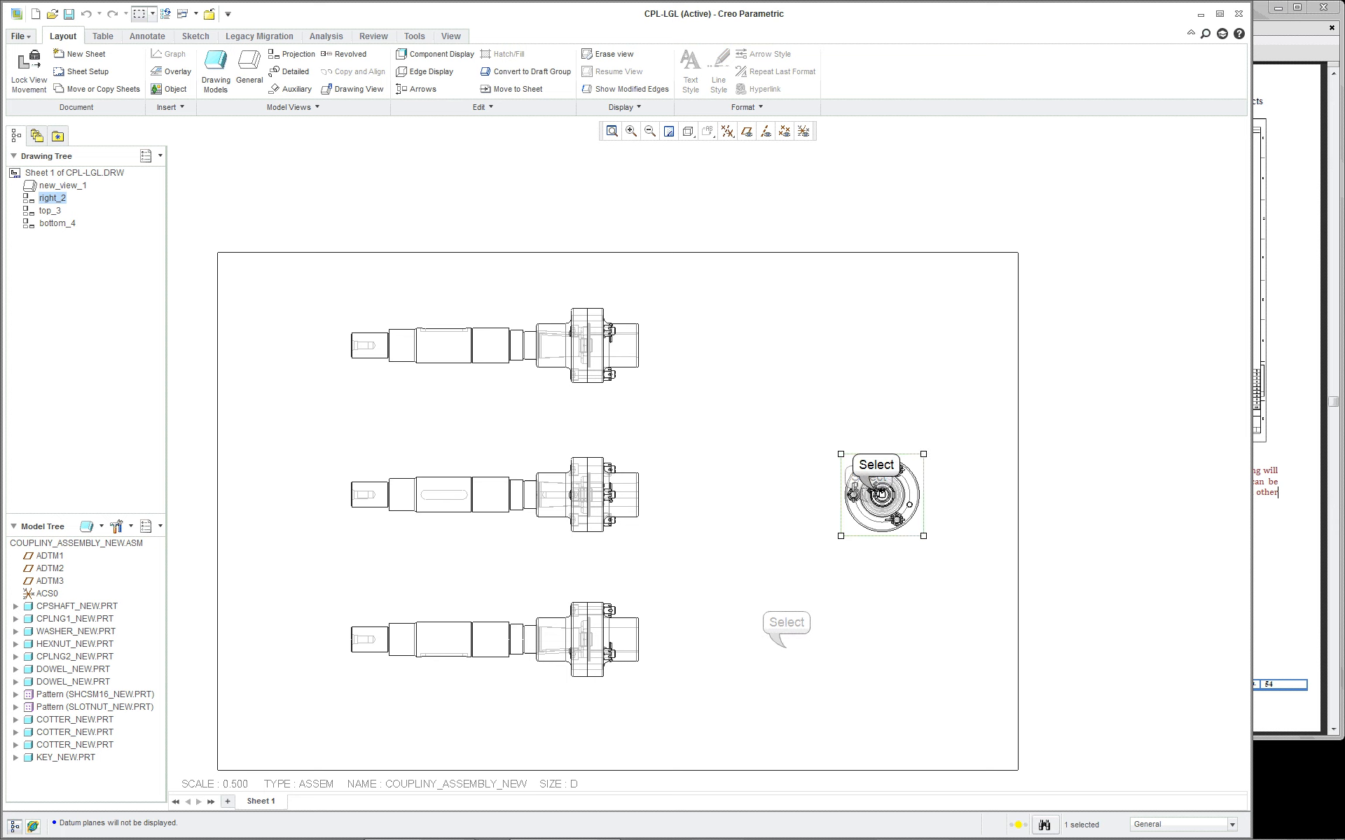
{"action": "left_click_drag", "start_coordinate": [879, 496], "coordinate": [776, 496]}
{"action": "left_click", "coordinate": [786, 648]}
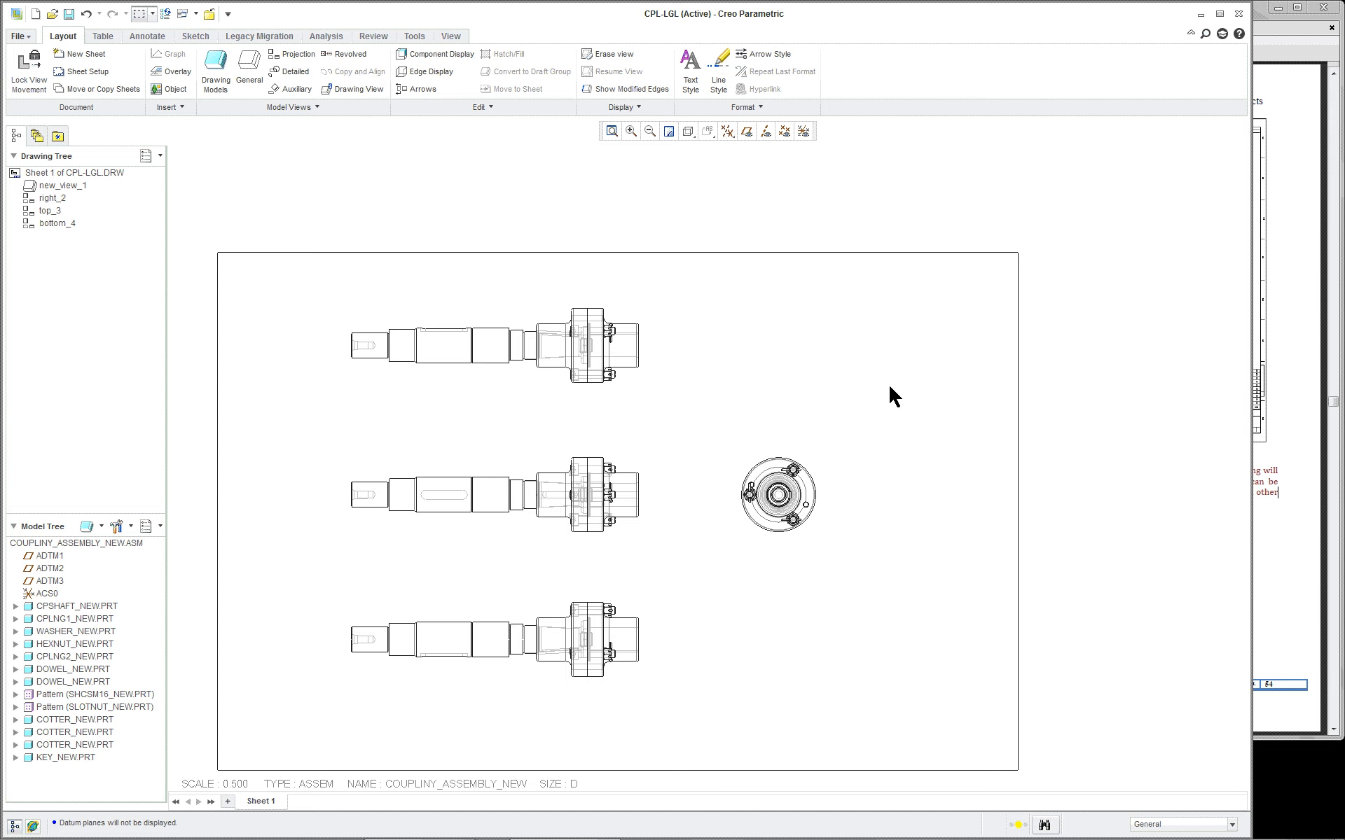
Step: Open the CPSHAFT_NEW part from the assembly's model tree and display it shaded with edges
{"action": "scroll", "coordinate": [882, 476], "scroll_direction": "down", "scroll_amount": 2}
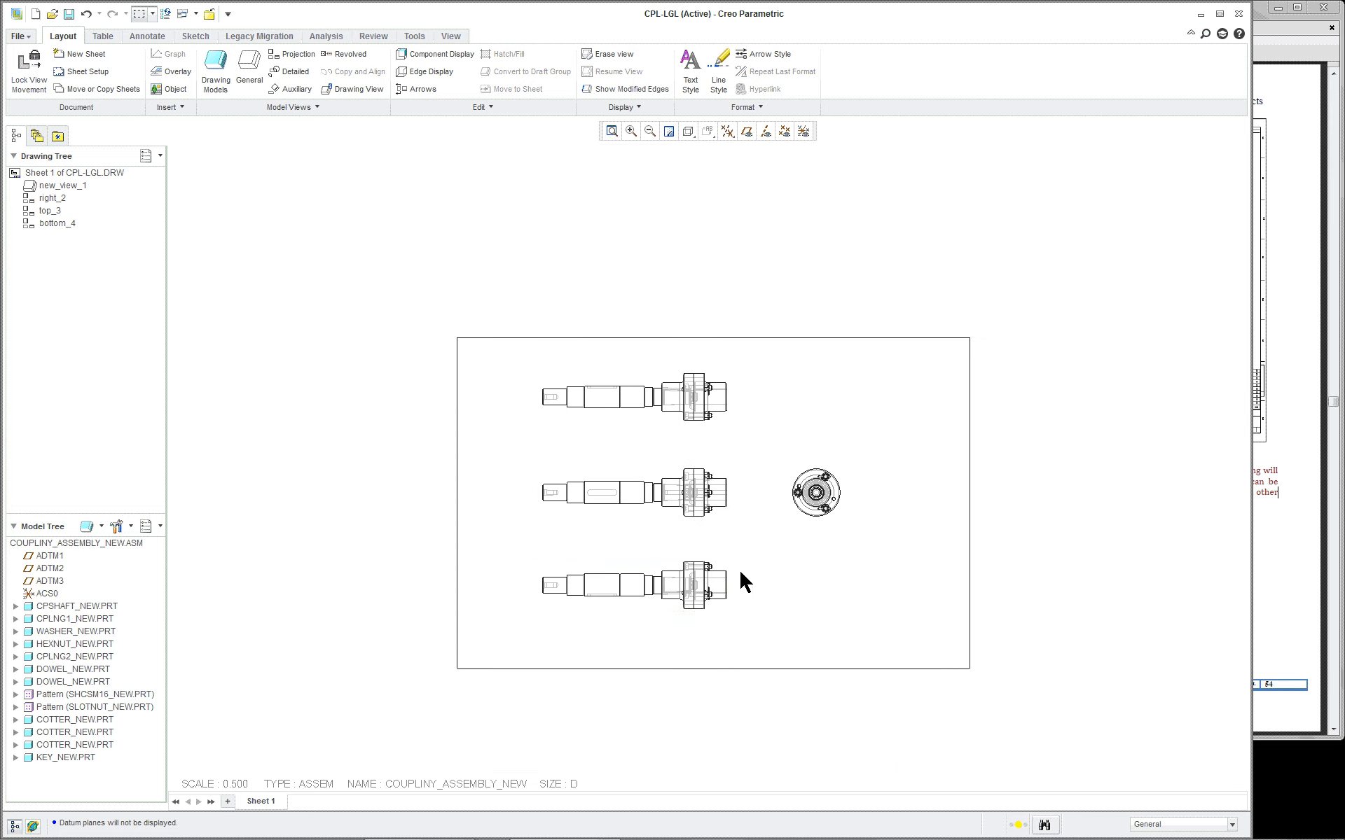
{"action": "scroll", "coordinate": [734, 564], "scroll_direction": "up", "scroll_amount": 1}
{"action": "scroll", "coordinate": [758, 532], "scroll_direction": "up", "scroll_amount": 1}
{"action": "scroll", "coordinate": [776, 438], "scroll_direction": "up", "scroll_amount": 1}
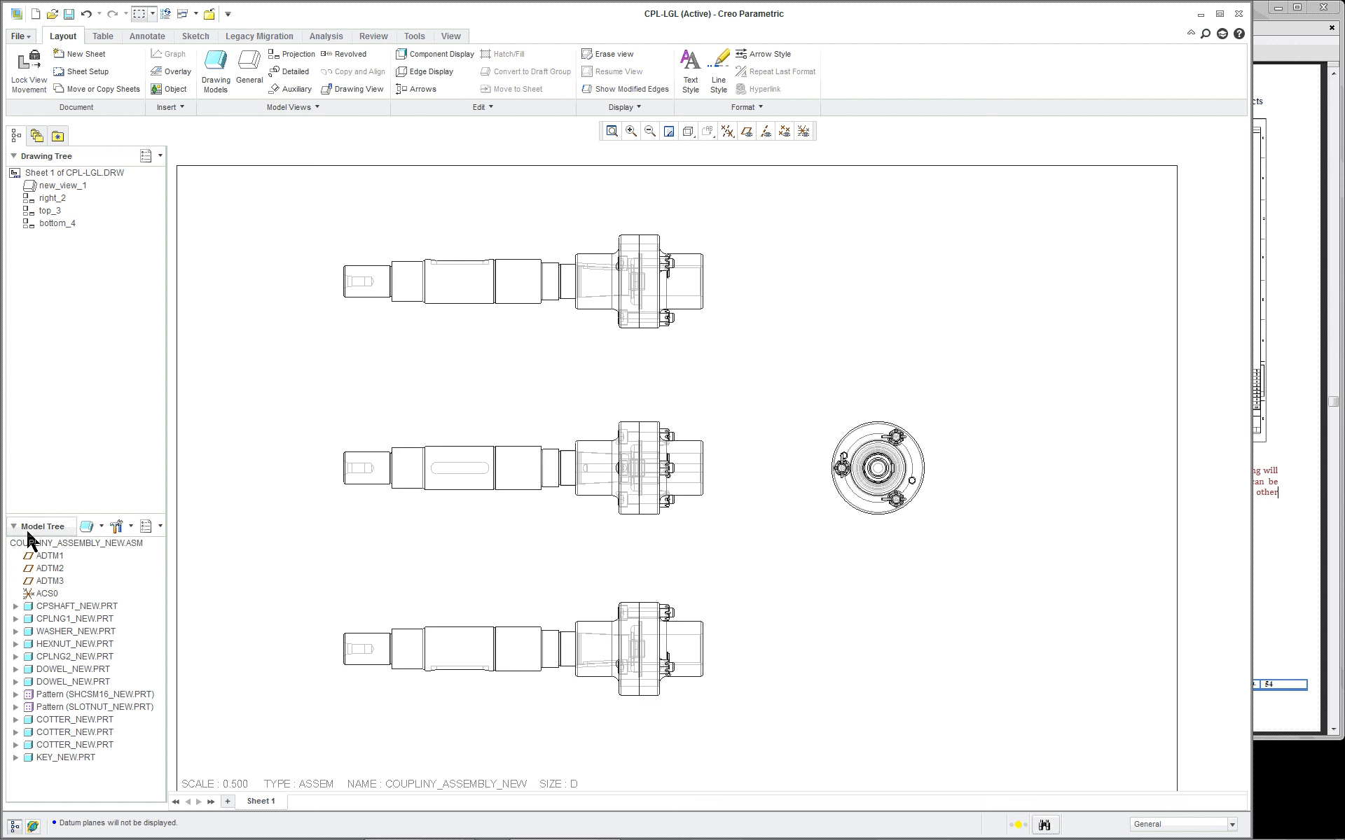
{"action": "right_click", "coordinate": [84, 605]}
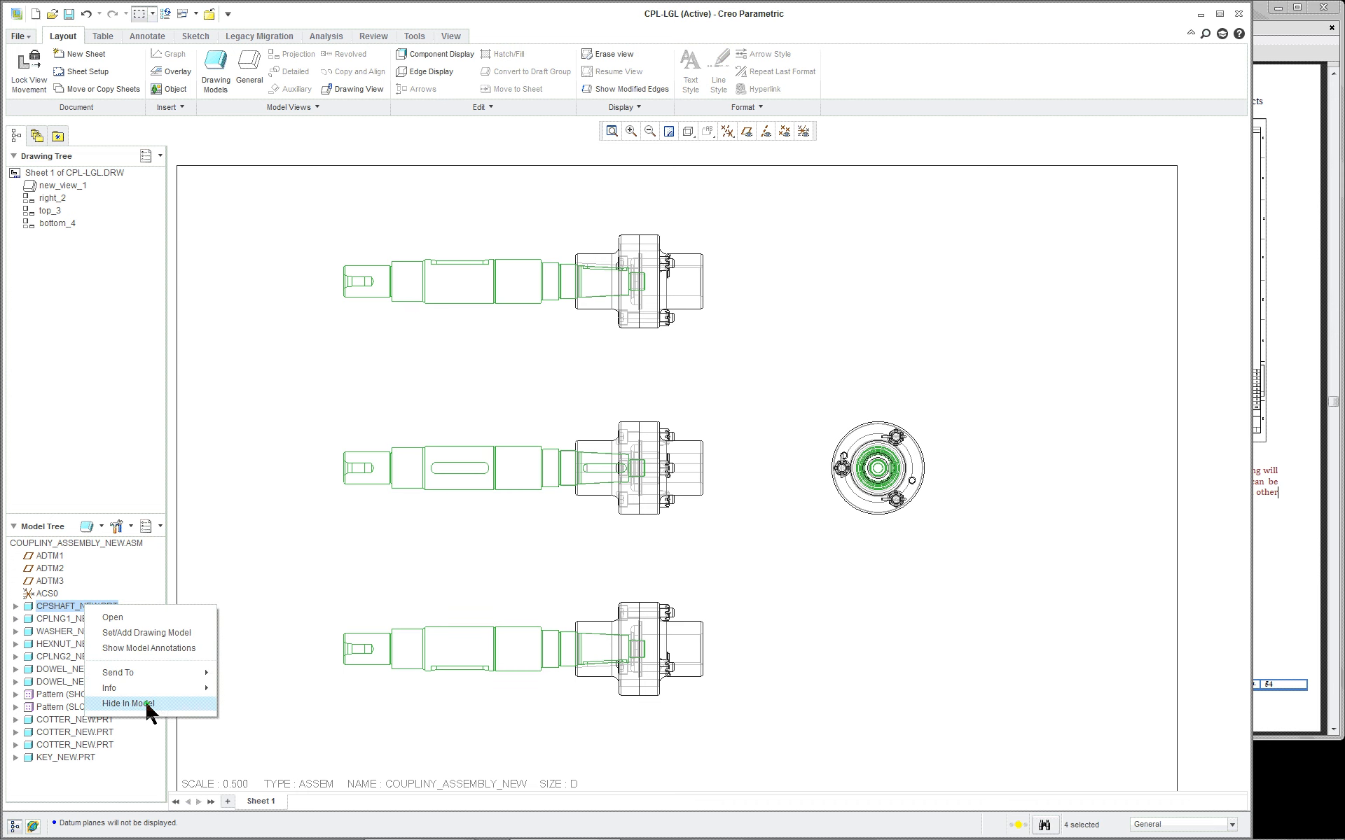
{"action": "left_click", "coordinate": [151, 618]}
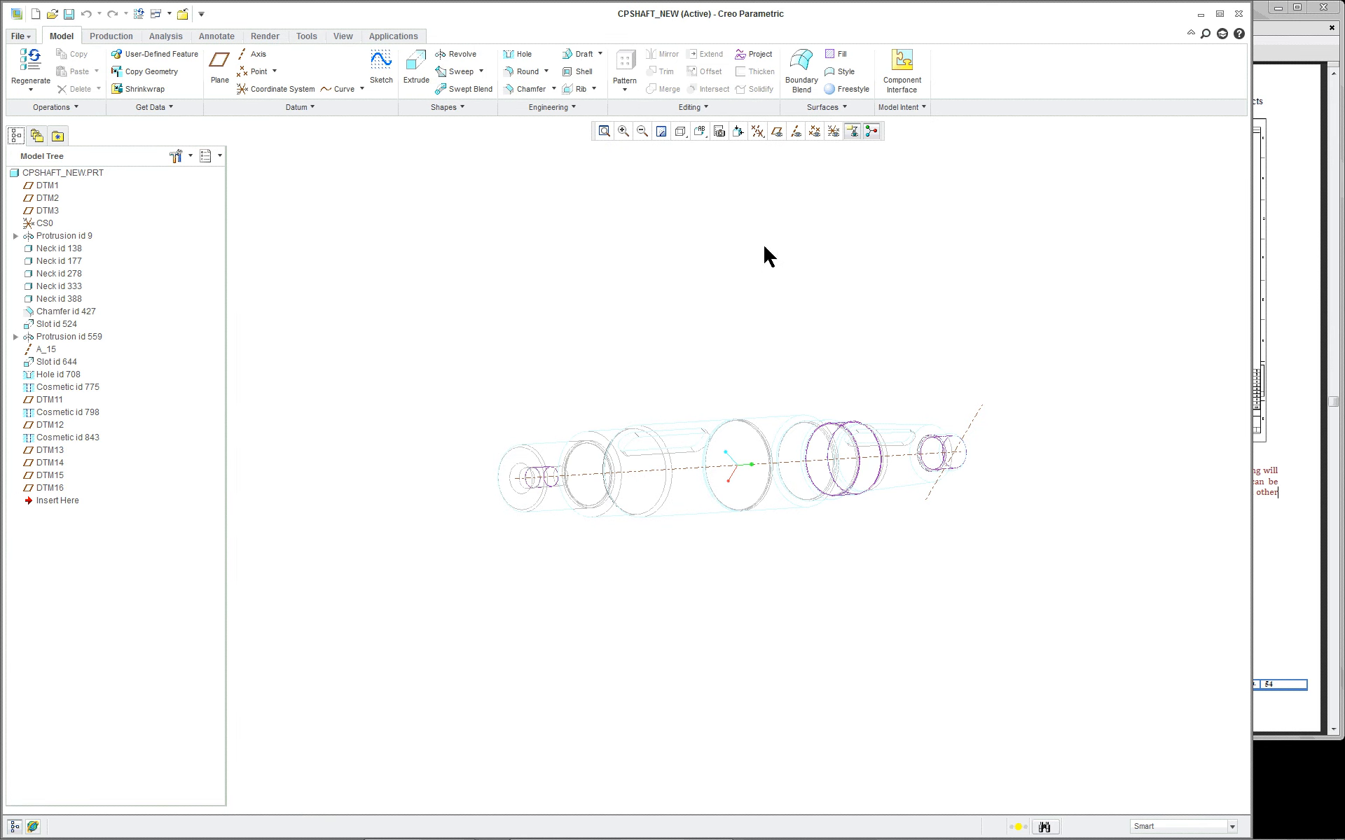
{"action": "left_click", "coordinate": [699, 131]}
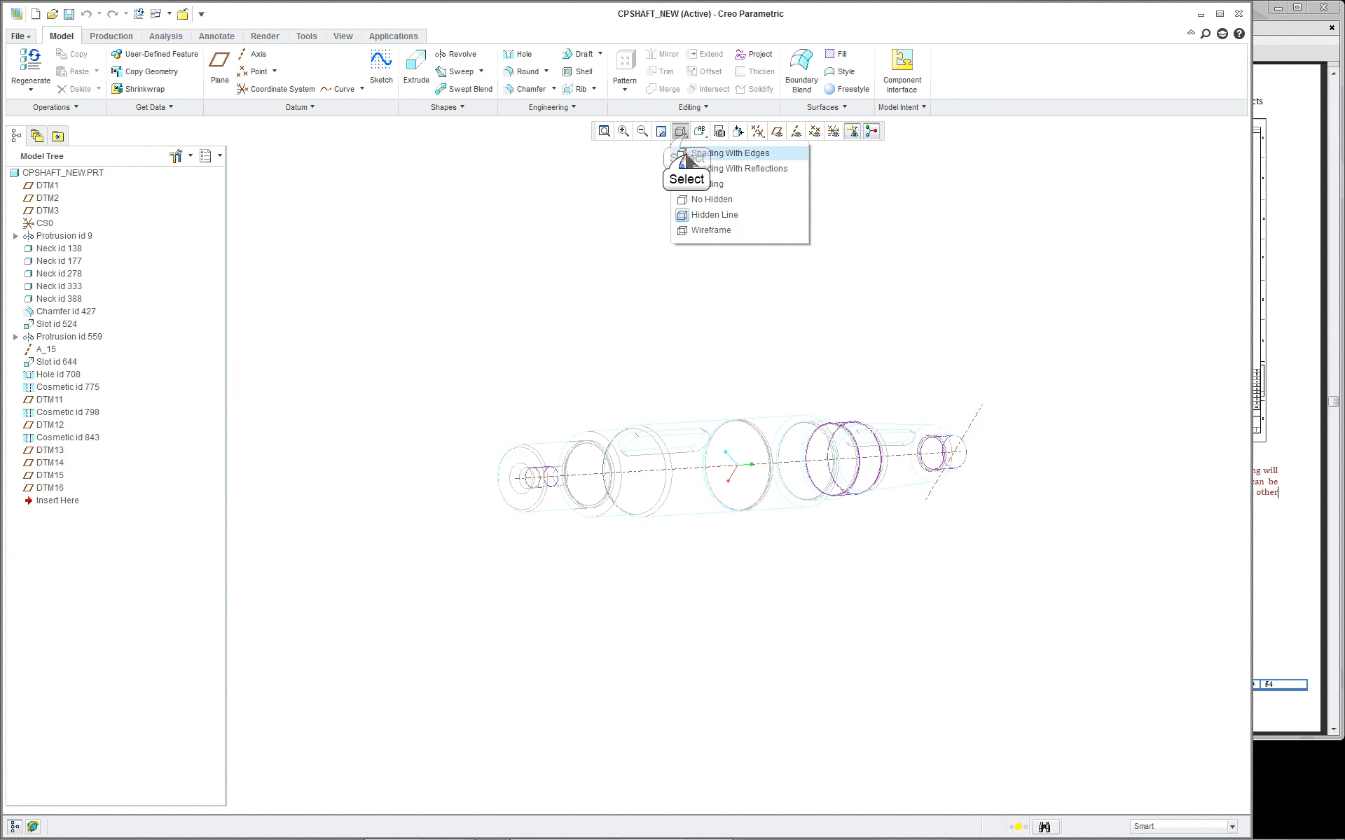
{"action": "left_click", "coordinate": [707, 149]}
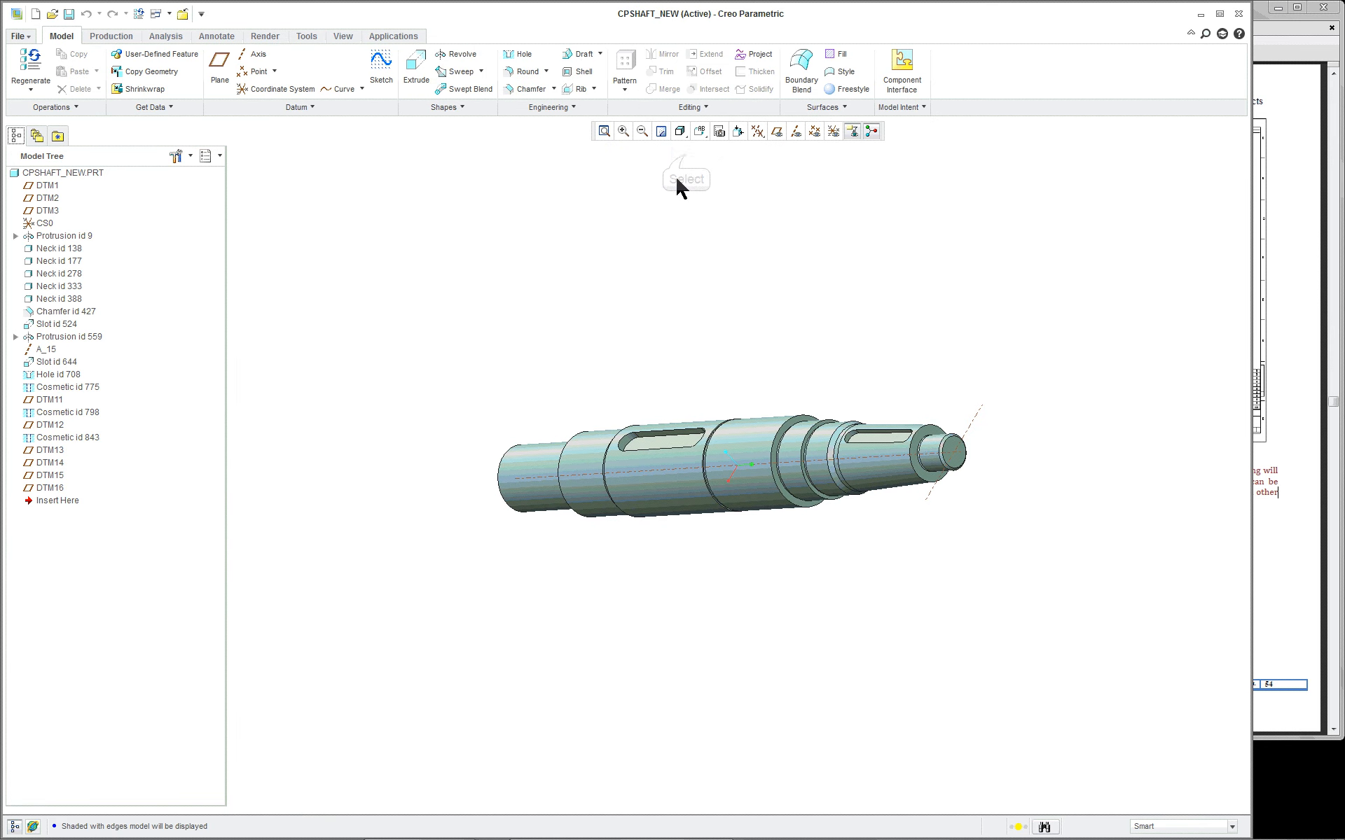
Step: Examine the coupling shaft's DSC, MAT and PRTNO parameters with the Value column widened, and close the list without changing them
{"action": "left_click", "coordinate": [317, 38]}
{"action": "left_click", "coordinate": [396, 55]}
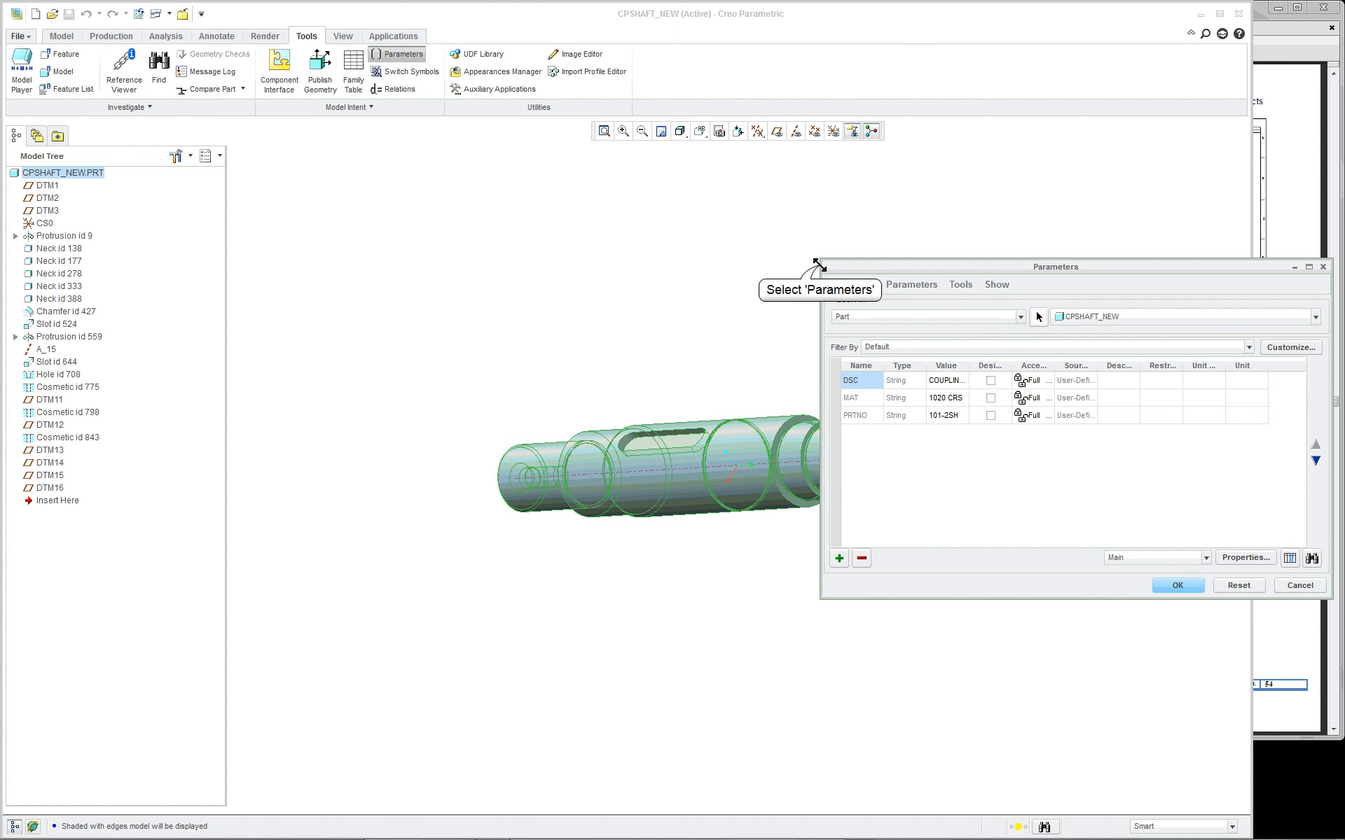
{"action": "left_click_drag", "start_coordinate": [818, 264], "coordinate": [509, 214]}
{"action": "left_click_drag", "start_coordinate": [659, 316], "coordinate": [770, 317]}
{"action": "mouse_move", "coordinate": [616, 320]}
{"action": "left_mouse_down"}
{"action": "mouse_move", "coordinate": [638, 320]}
{"action": "mouse_move", "coordinate": [612, 320]}
{"action": "left_mouse_up"}
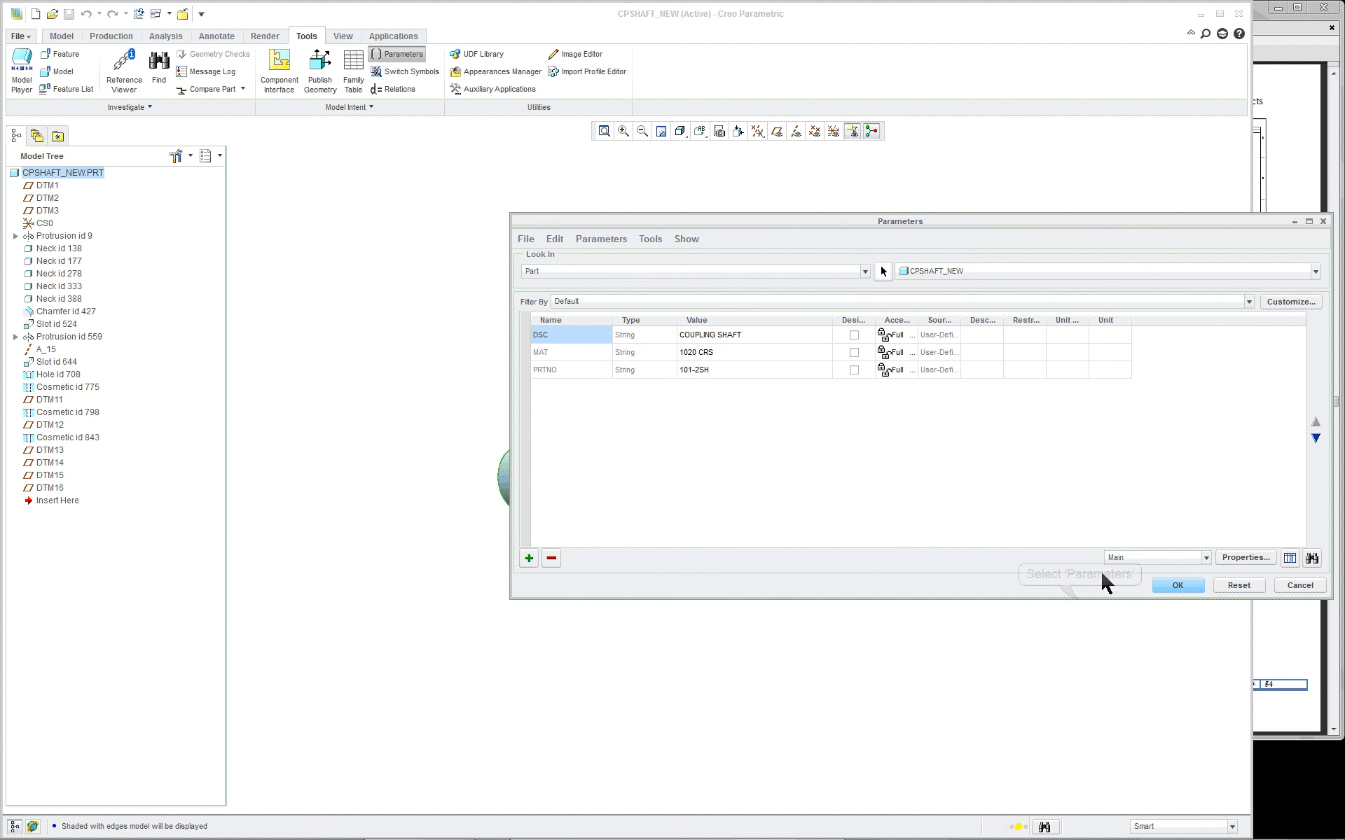
{"action": "left_click_drag", "start_coordinate": [1077, 598], "coordinate": [1077, 482]}
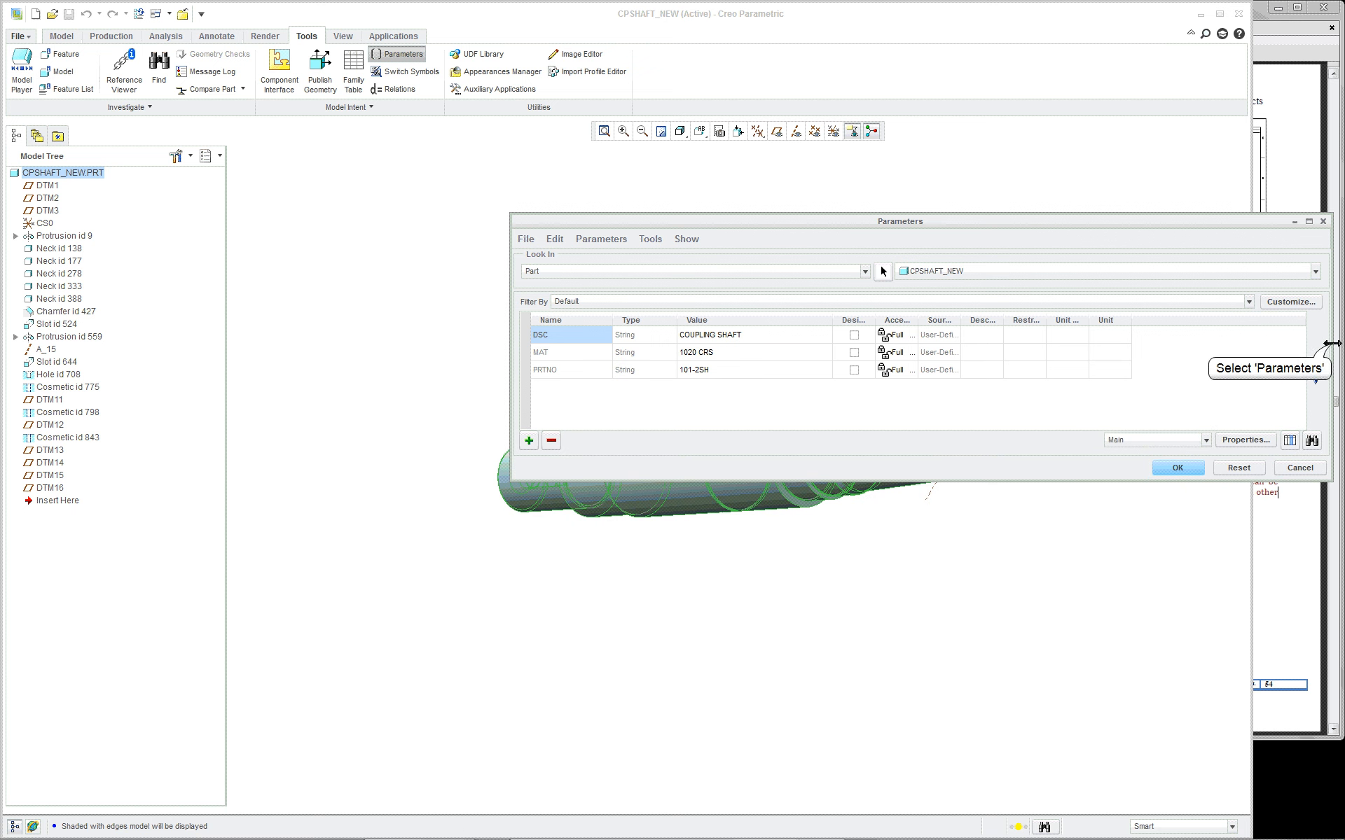
{"action": "left_click_drag", "start_coordinate": [1330, 343], "coordinate": [1182, 347]}
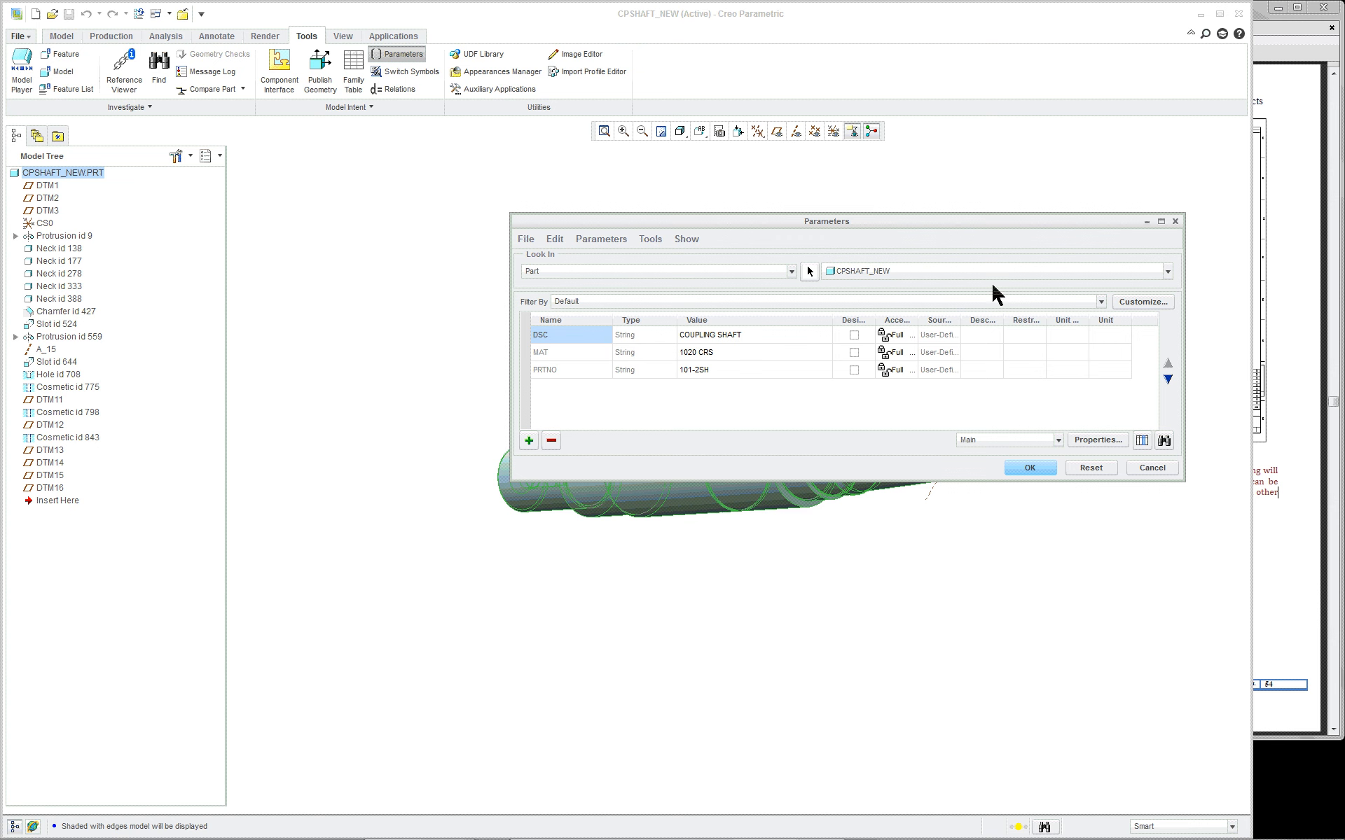
{"action": "left_click", "coordinate": [1176, 221]}
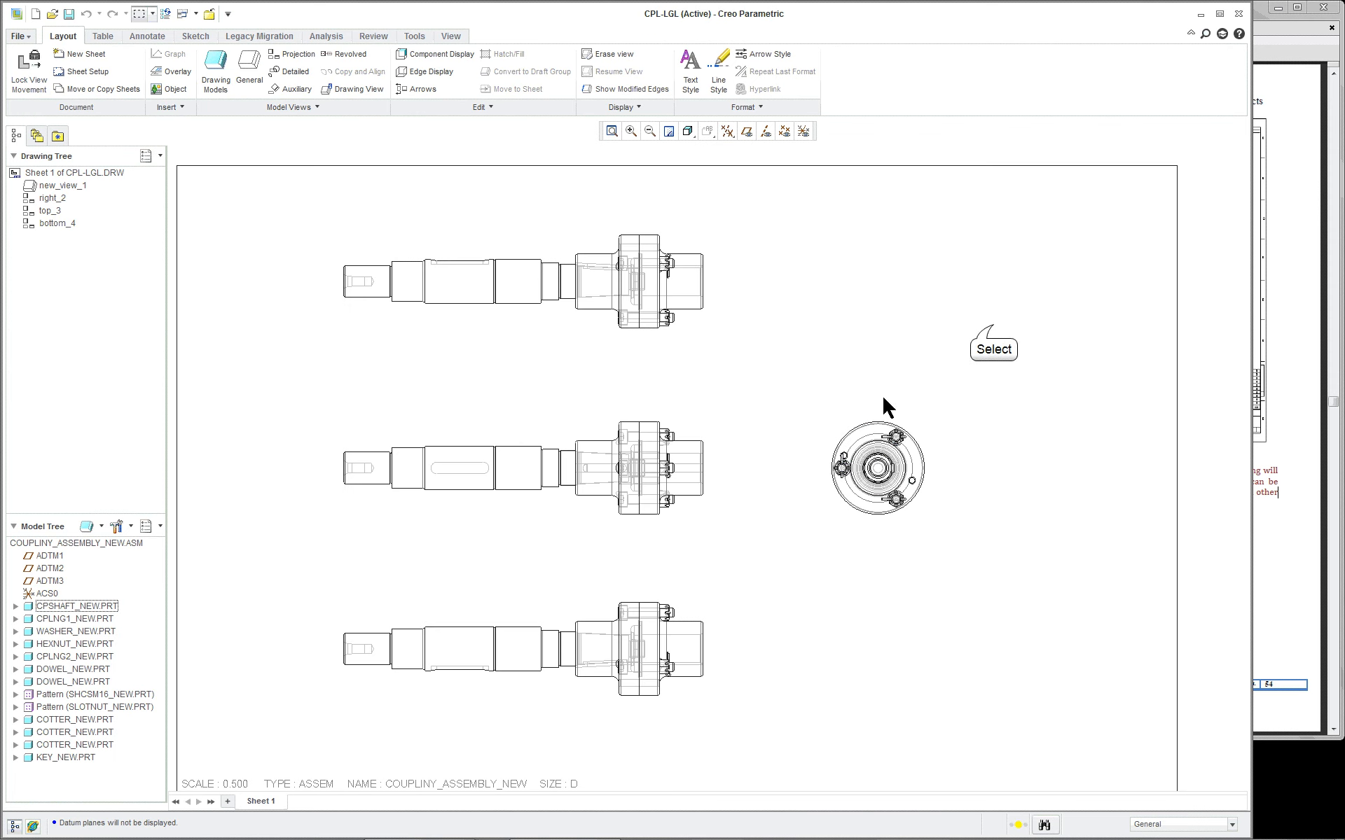
Step: Return to the drawing and replace Sheet 1's D Size format with asm_format_e.frm from the Lesson_6_7_8_9_10_12_CREO folder
{"action": "right_click", "coordinate": [902, 334]}
{"action": "left_click", "coordinate": [964, 473]}
{"action": "left_click", "coordinate": [621, 392]}
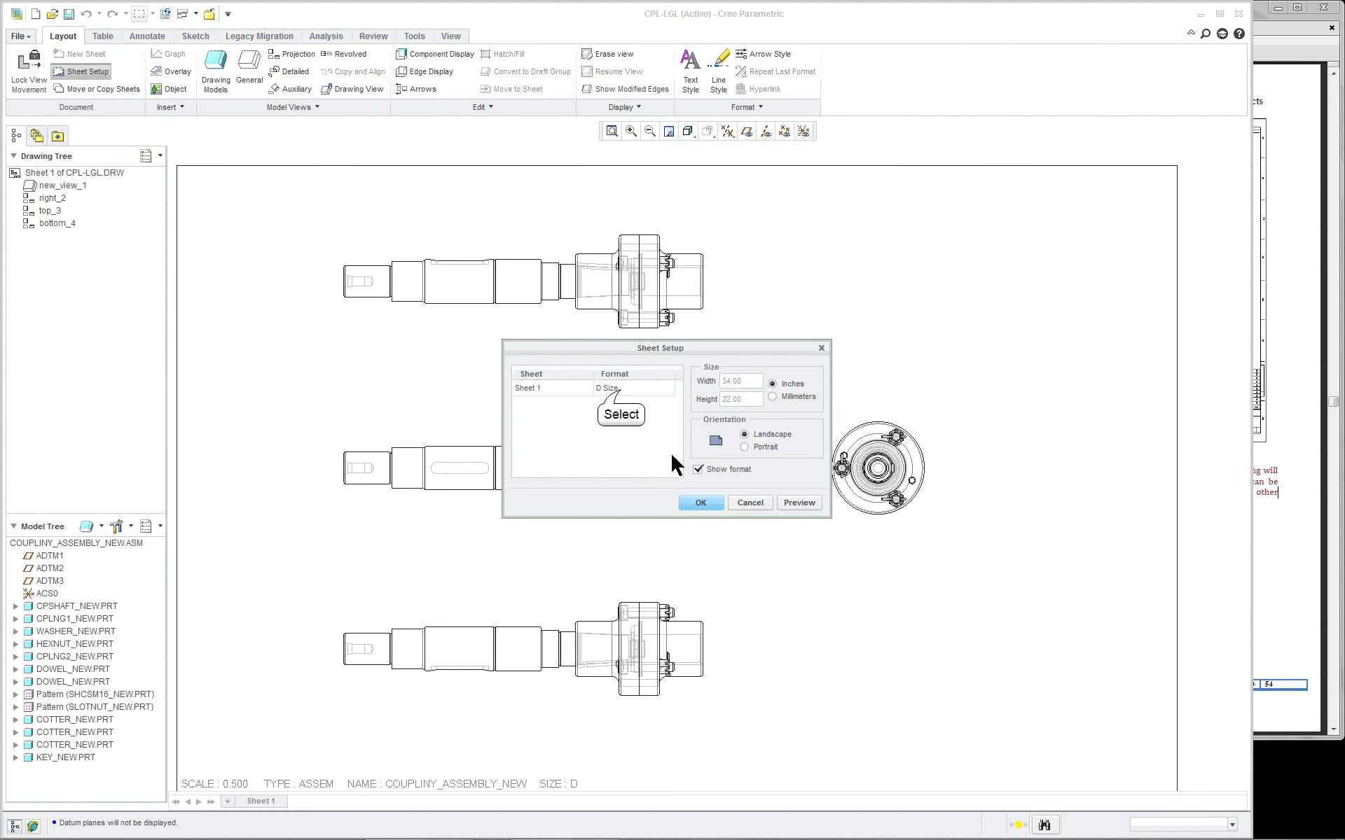
{"action": "left_click", "coordinate": [669, 388]}
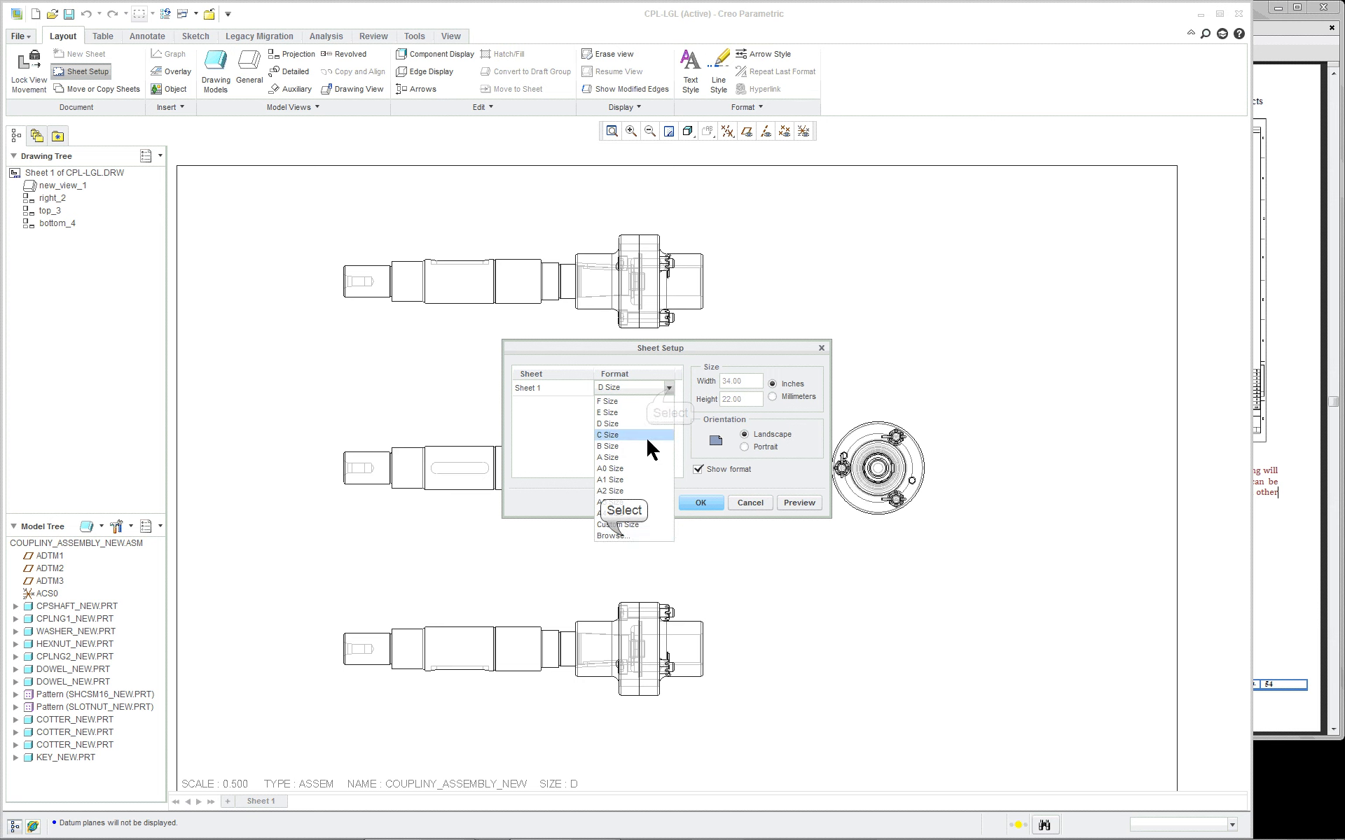
{"action": "left_click", "coordinate": [621, 536]}
{"action": "left_click", "coordinate": [451, 392]}
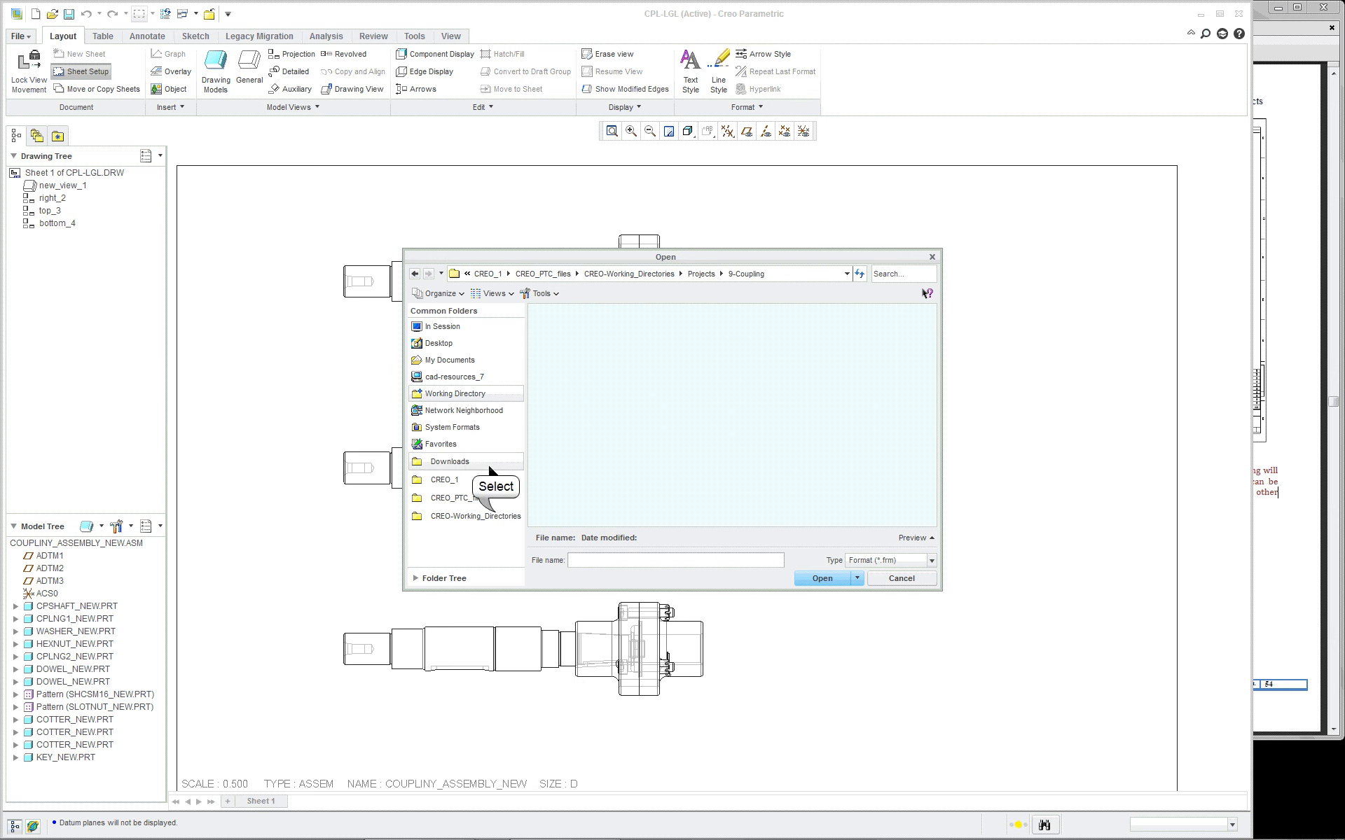
{"action": "left_click", "coordinate": [493, 515]}
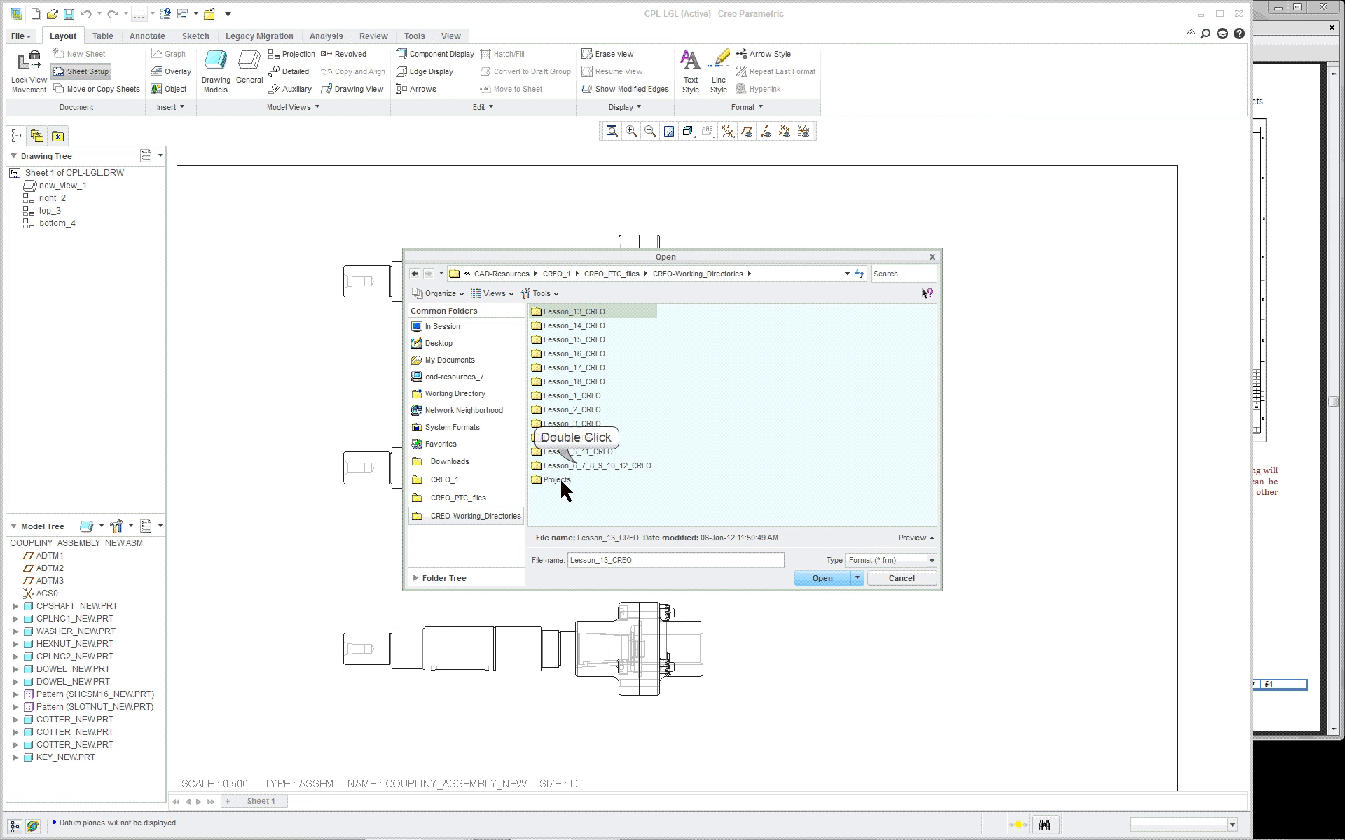
{"action": "double_click", "coordinate": [575, 466]}
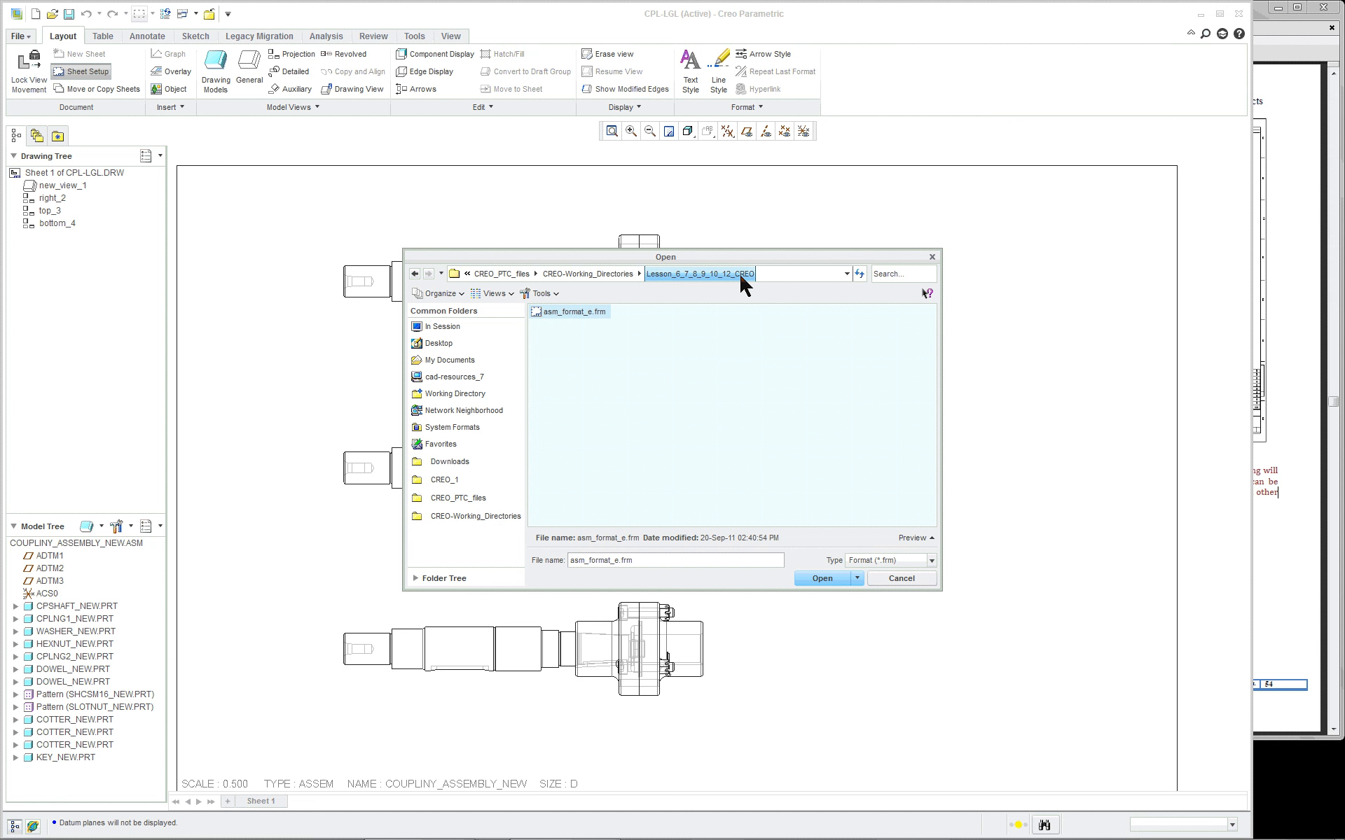
{"action": "double_click", "coordinate": [604, 312]}
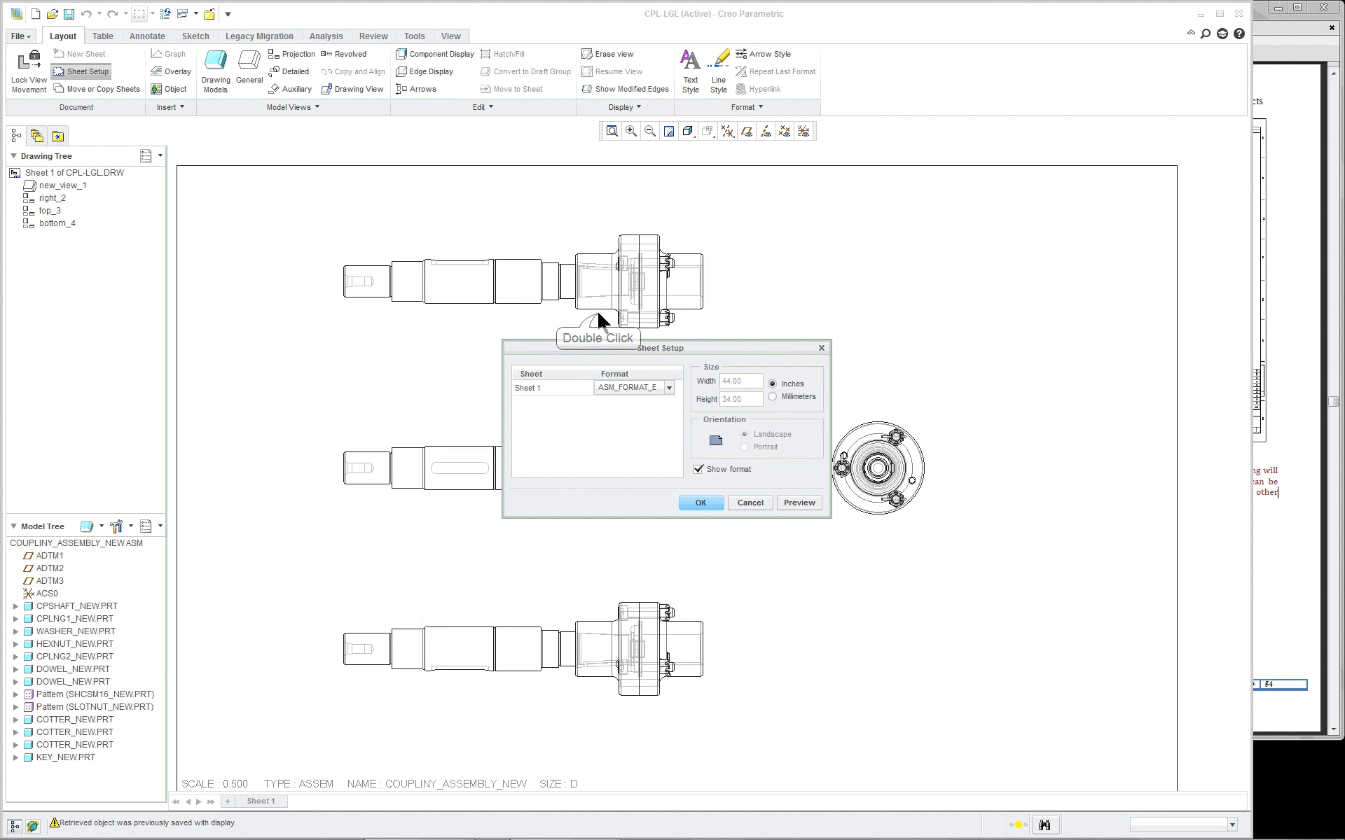
{"action": "left_click", "coordinate": [701, 503]}
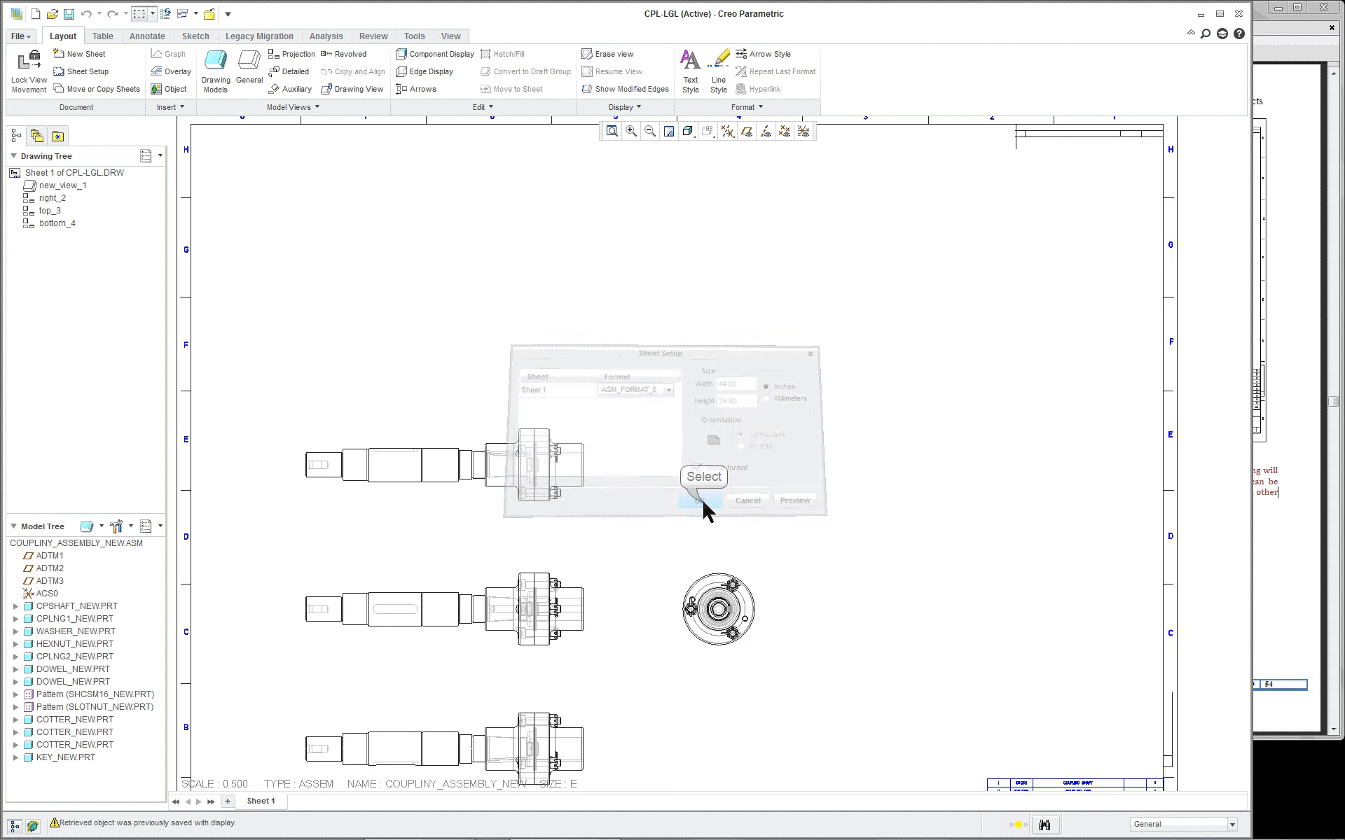
Step: Move the parts list table straight up so that it sits clear above the title block, and deselect it
{"action": "scroll", "coordinate": [786, 703], "scroll_direction": "down", "scroll_amount": 6}
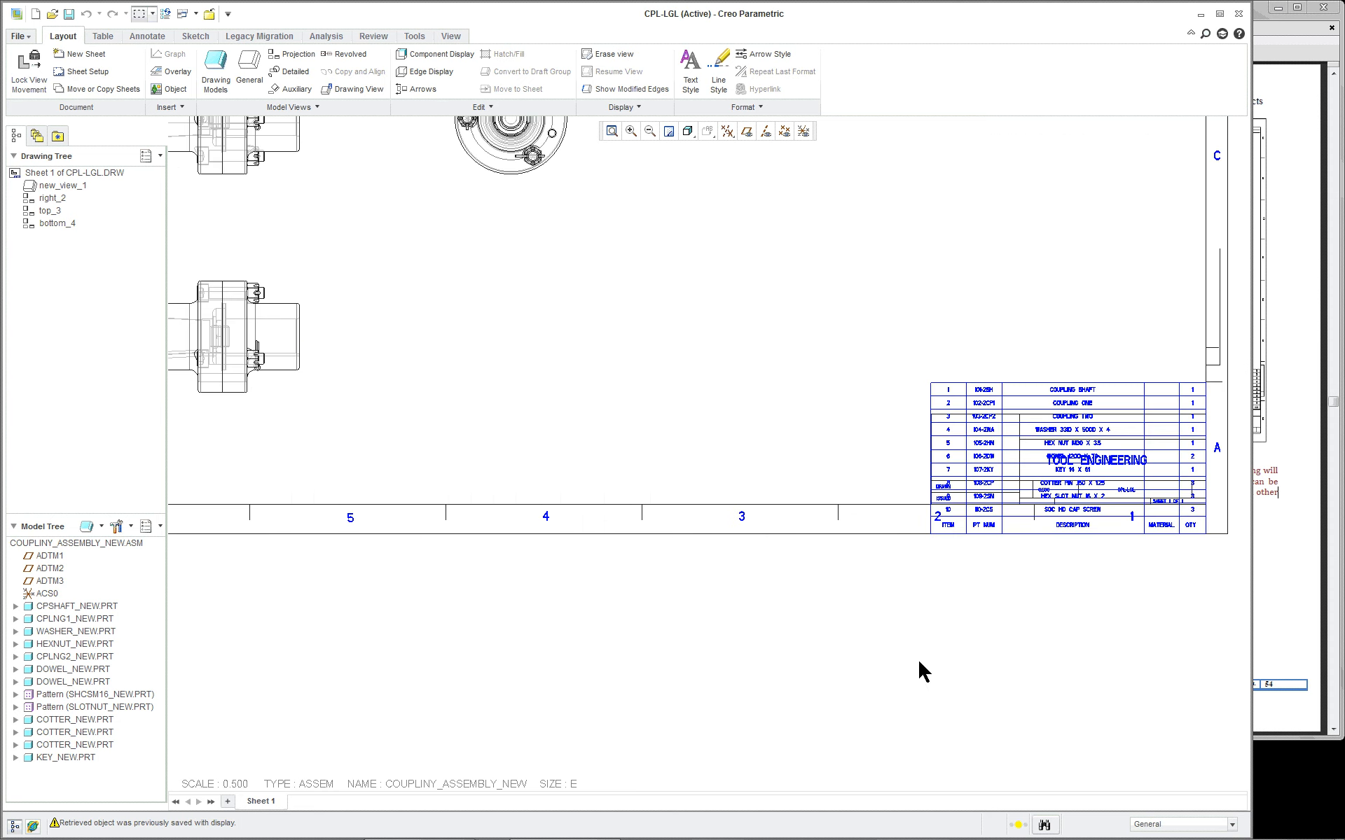
{"action": "scroll", "coordinate": [1121, 630], "scroll_direction": "up", "scroll_amount": 3}
{"action": "scroll", "coordinate": [1206, 619], "scroll_direction": "down", "scroll_amount": 3}
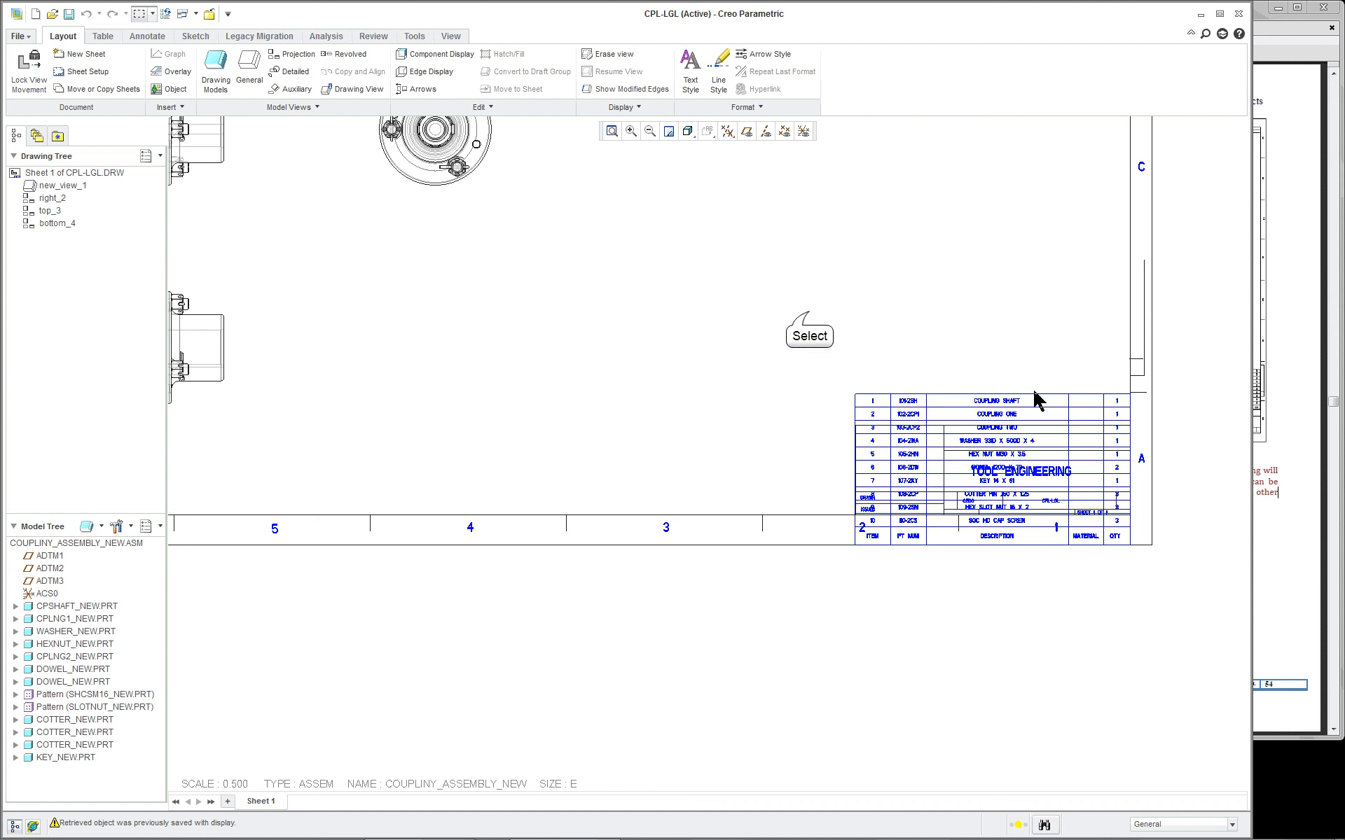
{"action": "left_click_drag", "start_coordinate": [807, 311], "coordinate": [1176, 614]}
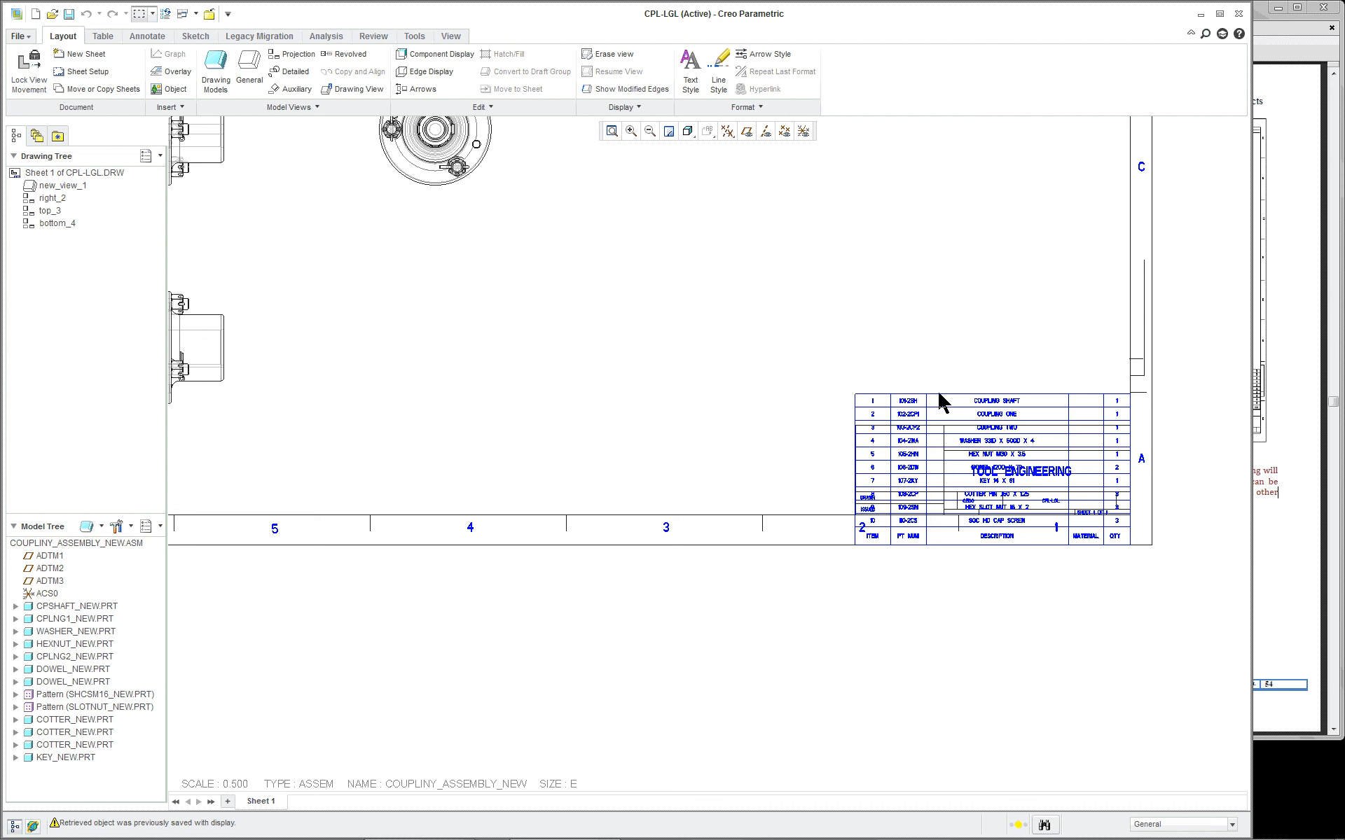
{"action": "left_click", "coordinate": [103, 36]}
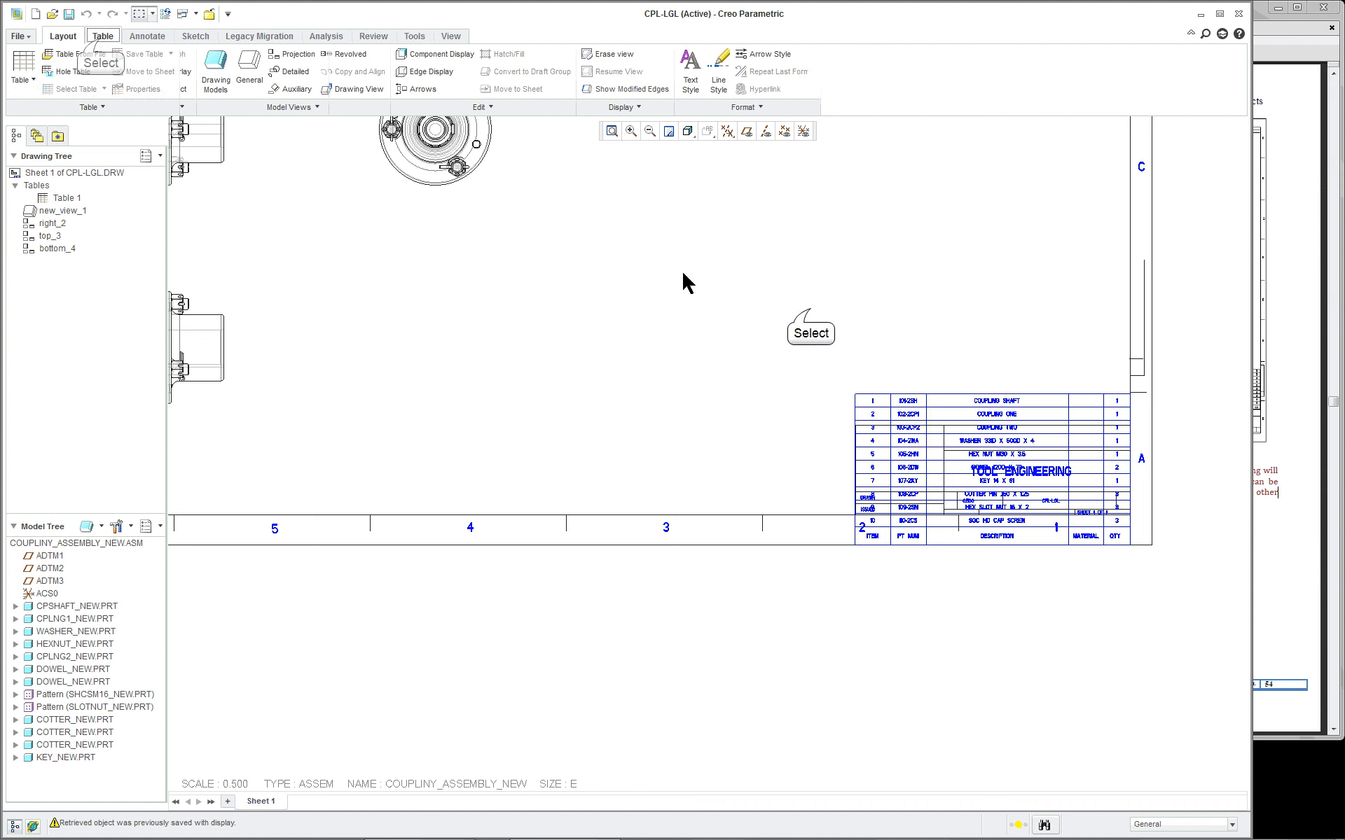
{"action": "left_click_drag", "start_coordinate": [806, 310], "coordinate": [1190, 634]}
{"action": "left_click", "coordinate": [851, 395]}
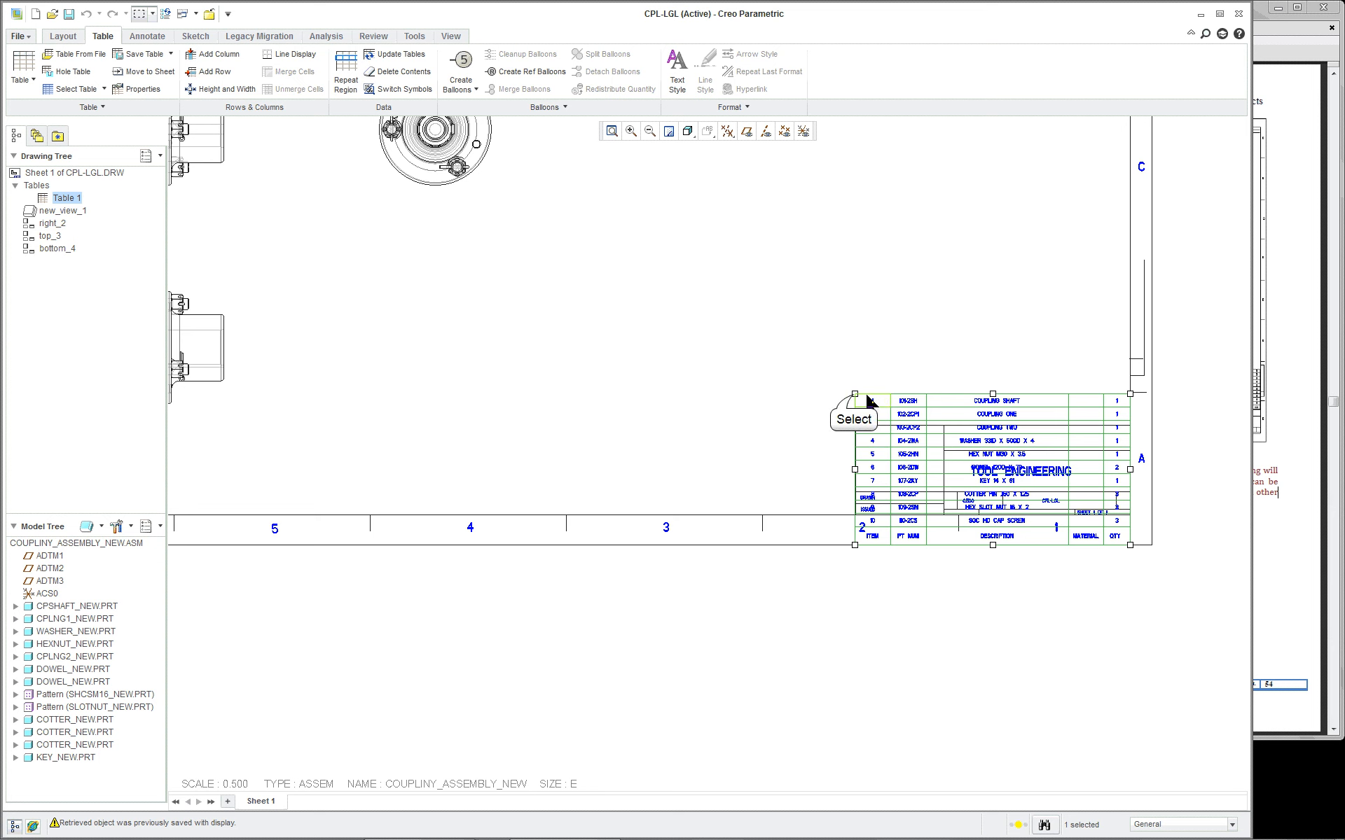
{"action": "left_click_drag", "start_coordinate": [853, 393], "coordinate": [854, 267]}
{"action": "left_click", "coordinate": [711, 330]}
{"action": "scroll", "coordinate": [755, 363], "scroll_direction": "up", "scroll_amount": 2}
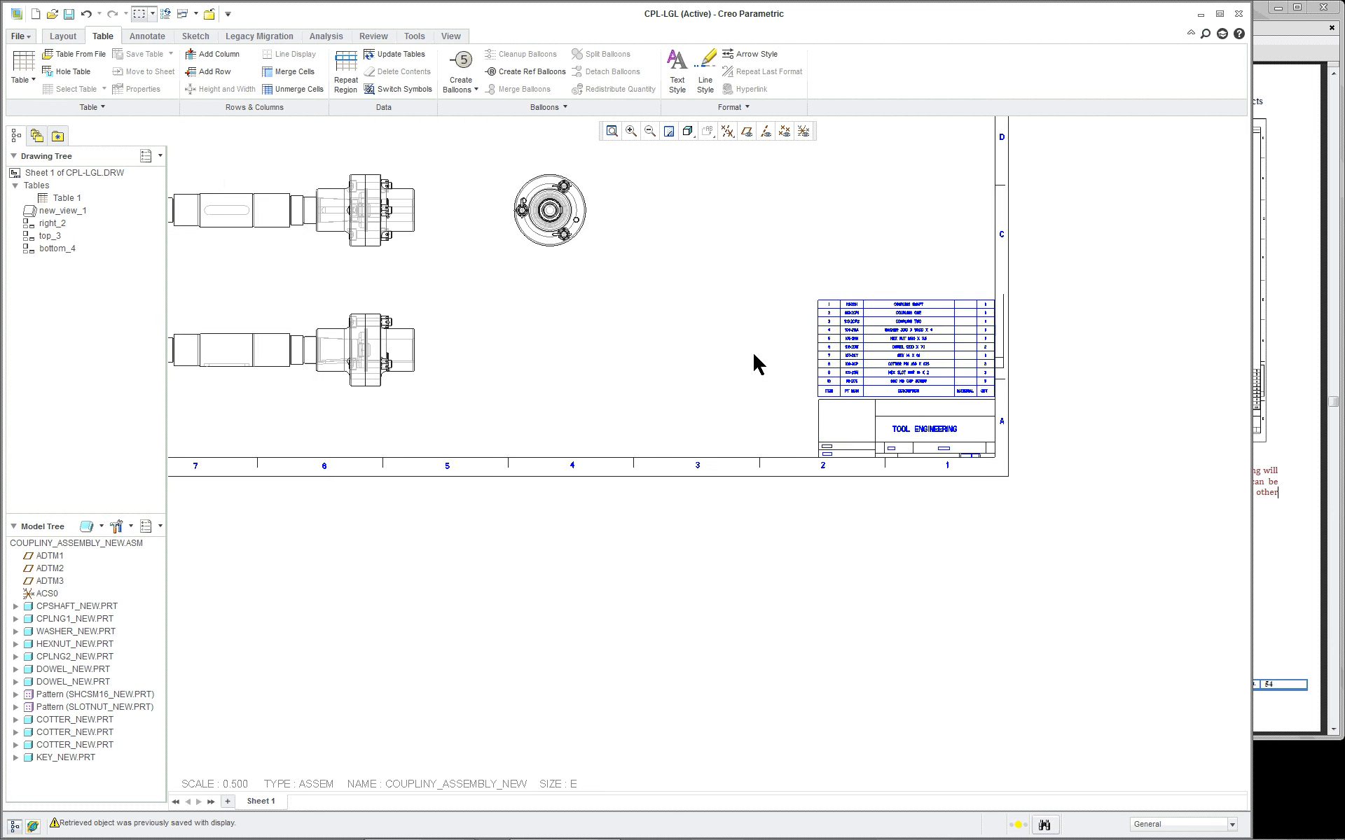
Step: Fit the whole sheet in the window and set the drawing scale to 1
{"action": "left_click", "coordinate": [611, 131]}
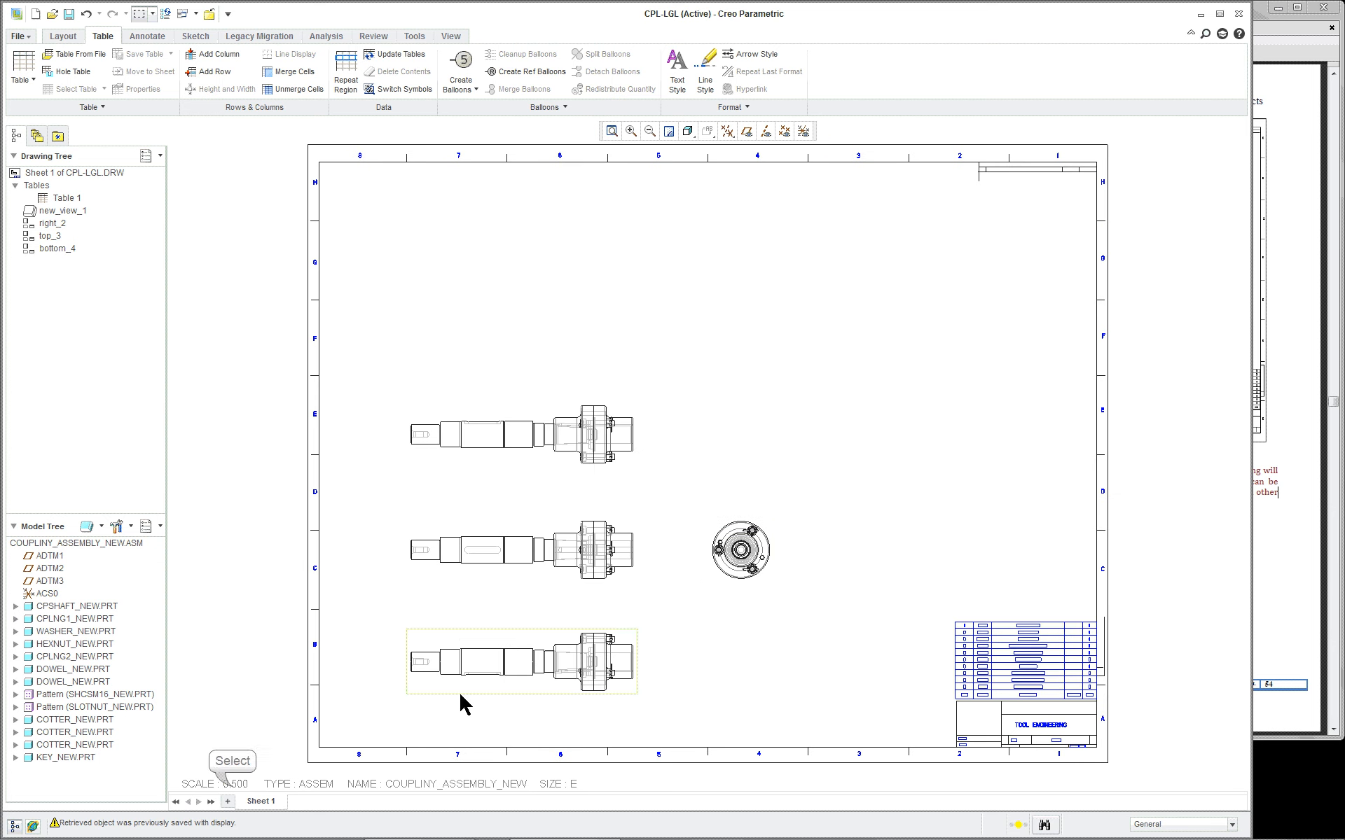
{"action": "left_click", "coordinate": [242, 785]}
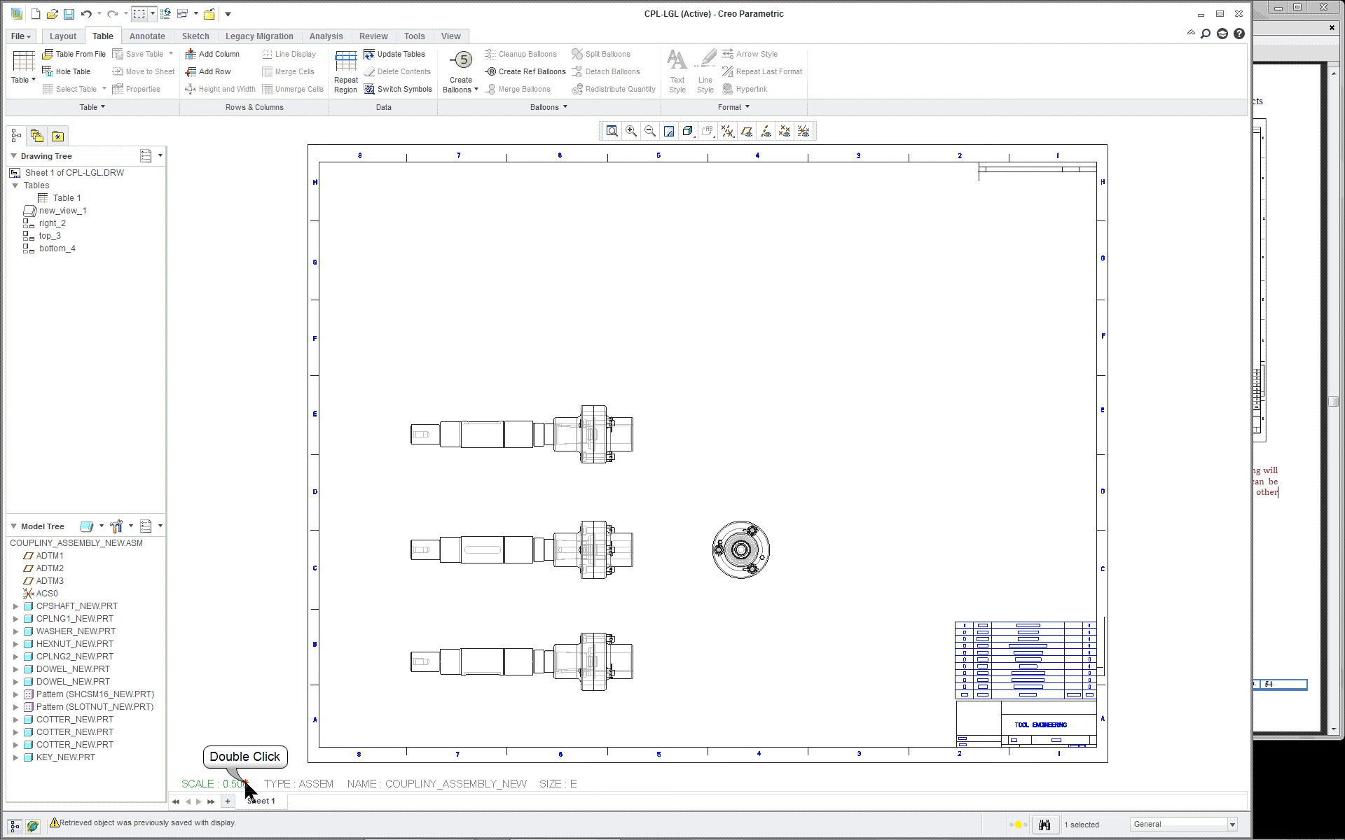
{"action": "double_click", "coordinate": [245, 785]}
{"action": "type", "text": "1"}
{"action": "key", "text": "Return"}
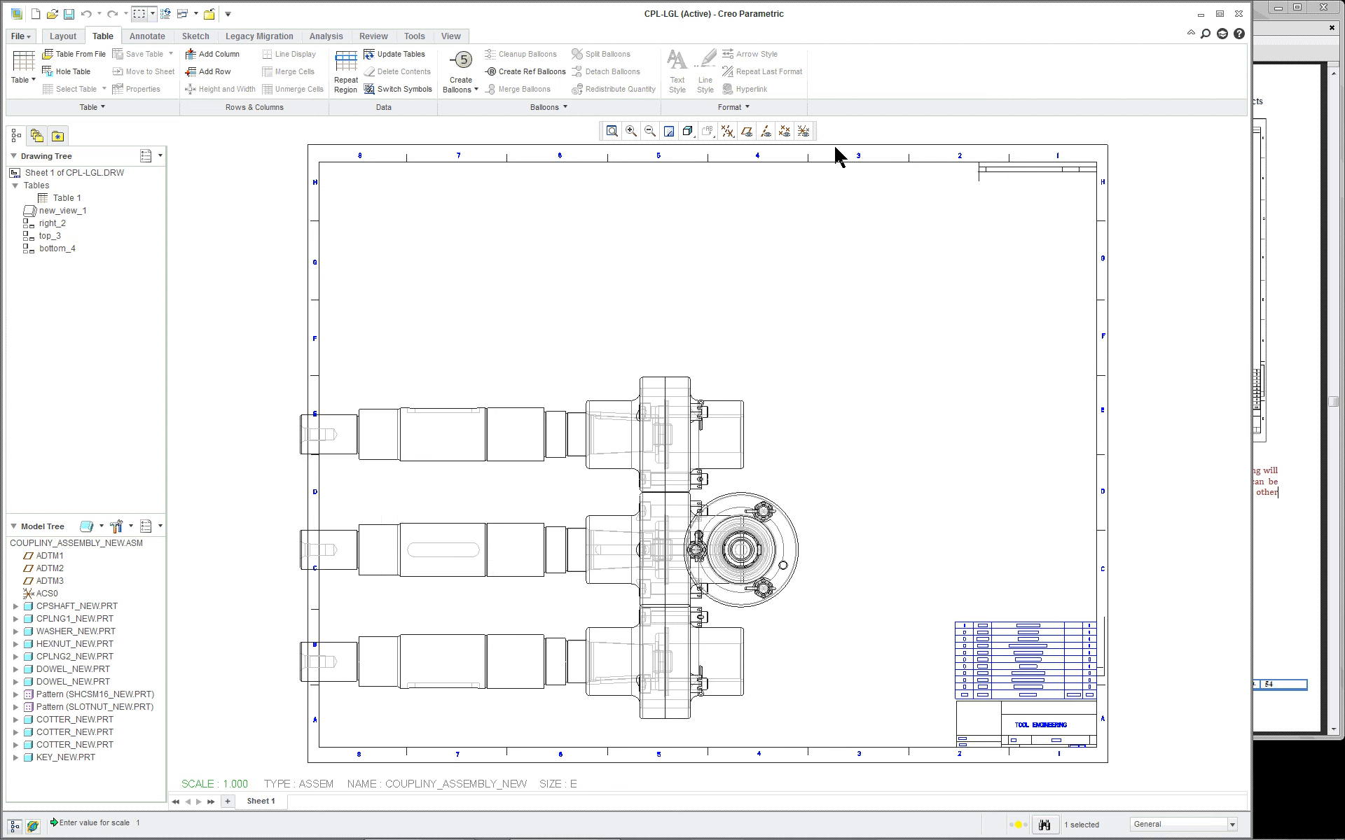
Step: Move the top projection view up into the upper part of the sheet, well above the general view
{"action": "left_click", "coordinate": [526, 436]}
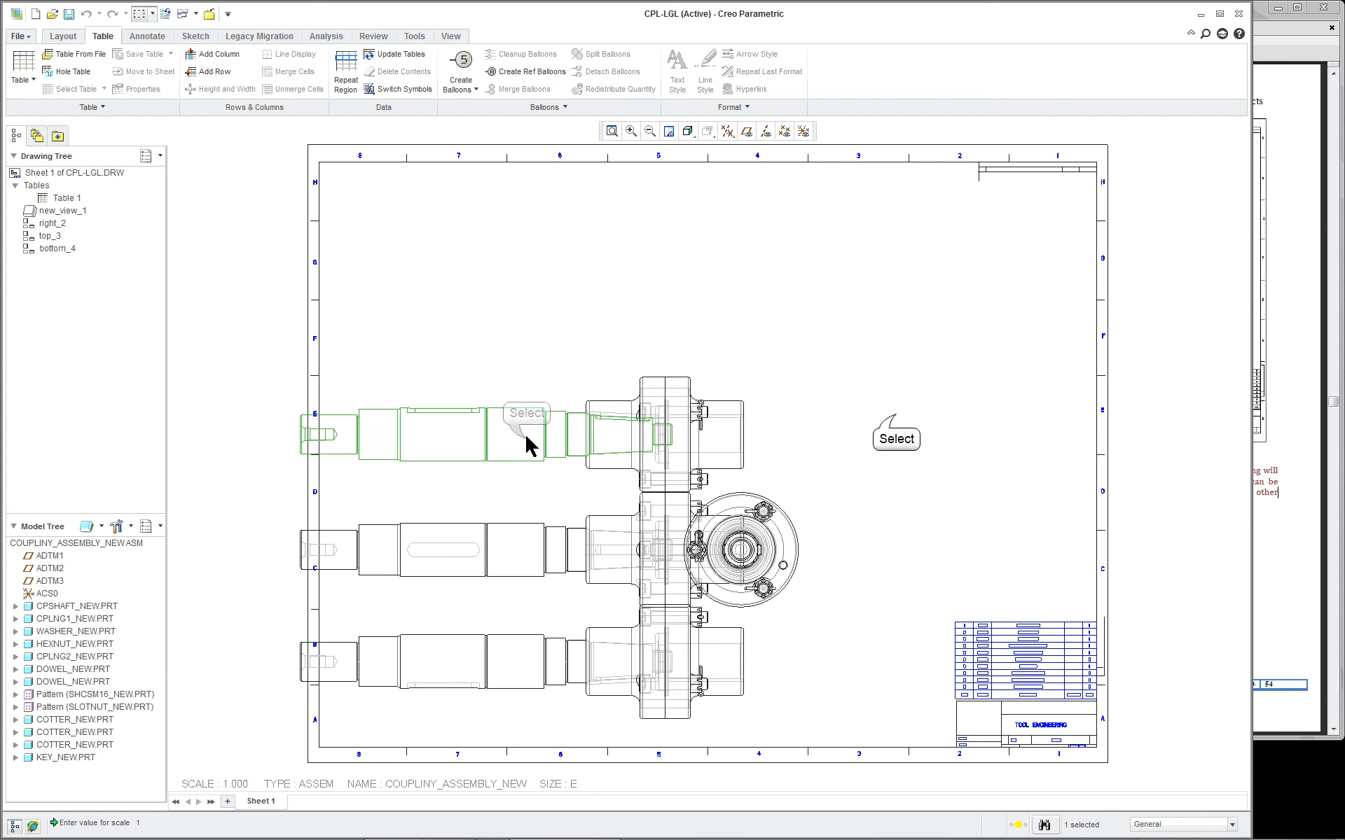
{"action": "left_click", "coordinate": [63, 35]}
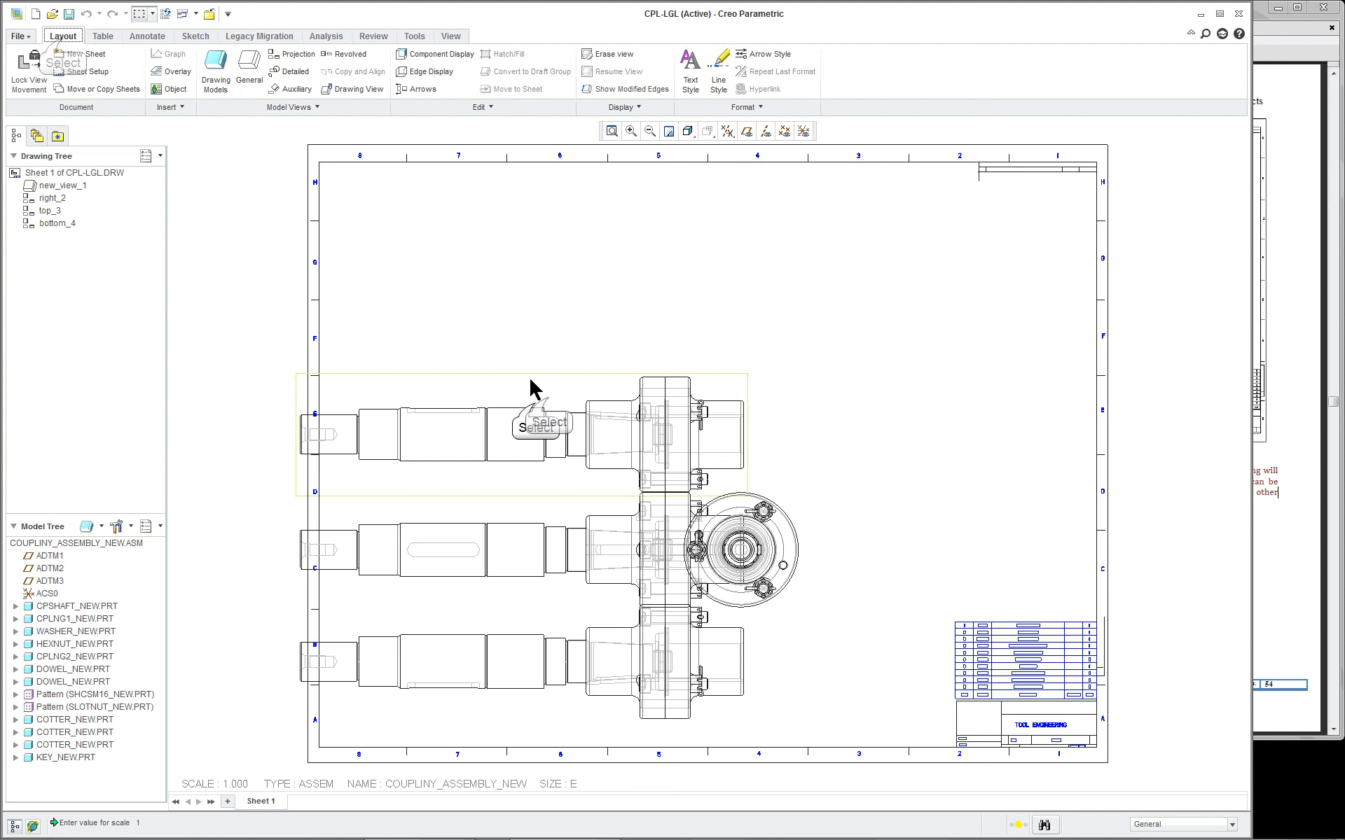
{"action": "left_click", "coordinate": [539, 392]}
{"action": "mouse_move", "coordinate": [543, 393]}
{"action": "left_mouse_down"}
{"action": "mouse_move", "coordinate": [616, 301]}
{"action": "mouse_move", "coordinate": [616, 241]}
{"action": "left_mouse_up"}
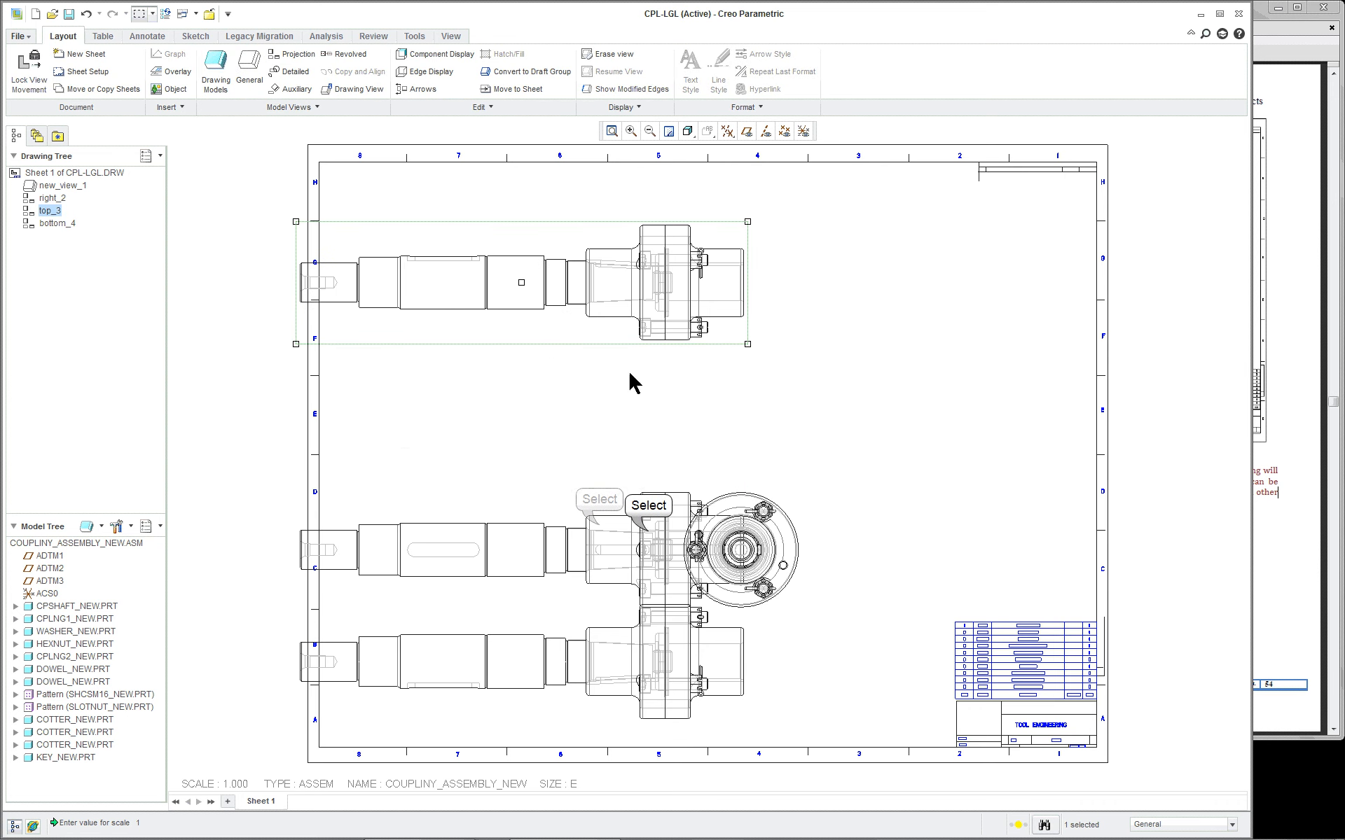
Step: Position the general view inside the border about midway between the top and bottom views, and move the right projection view clear beside it
{"action": "left_click", "coordinate": [599, 523]}
{"action": "left_click_drag", "start_coordinate": [599, 524], "coordinate": [690, 442]}
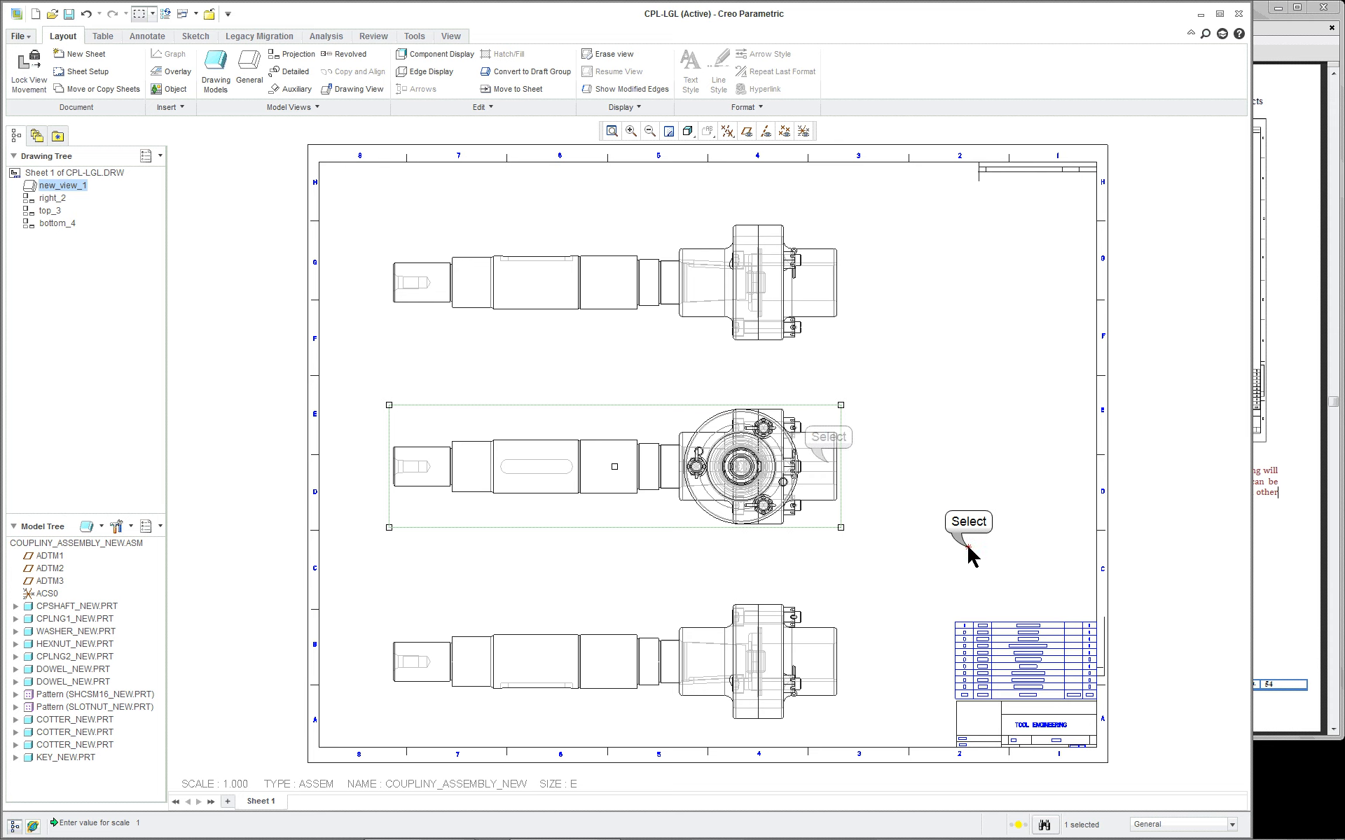
{"action": "left_click_drag", "start_coordinate": [827, 440], "coordinate": [917, 432]}
{"action": "left_click", "coordinate": [777, 429]}
{"action": "left_click", "coordinate": [594, 446]}
{"action": "left_click_drag", "start_coordinate": [594, 445], "coordinate": [689, 438]}
{"action": "left_click", "coordinate": [843, 451]}
{"action": "left_click_drag", "start_coordinate": [880, 443], "coordinate": [941, 444]}
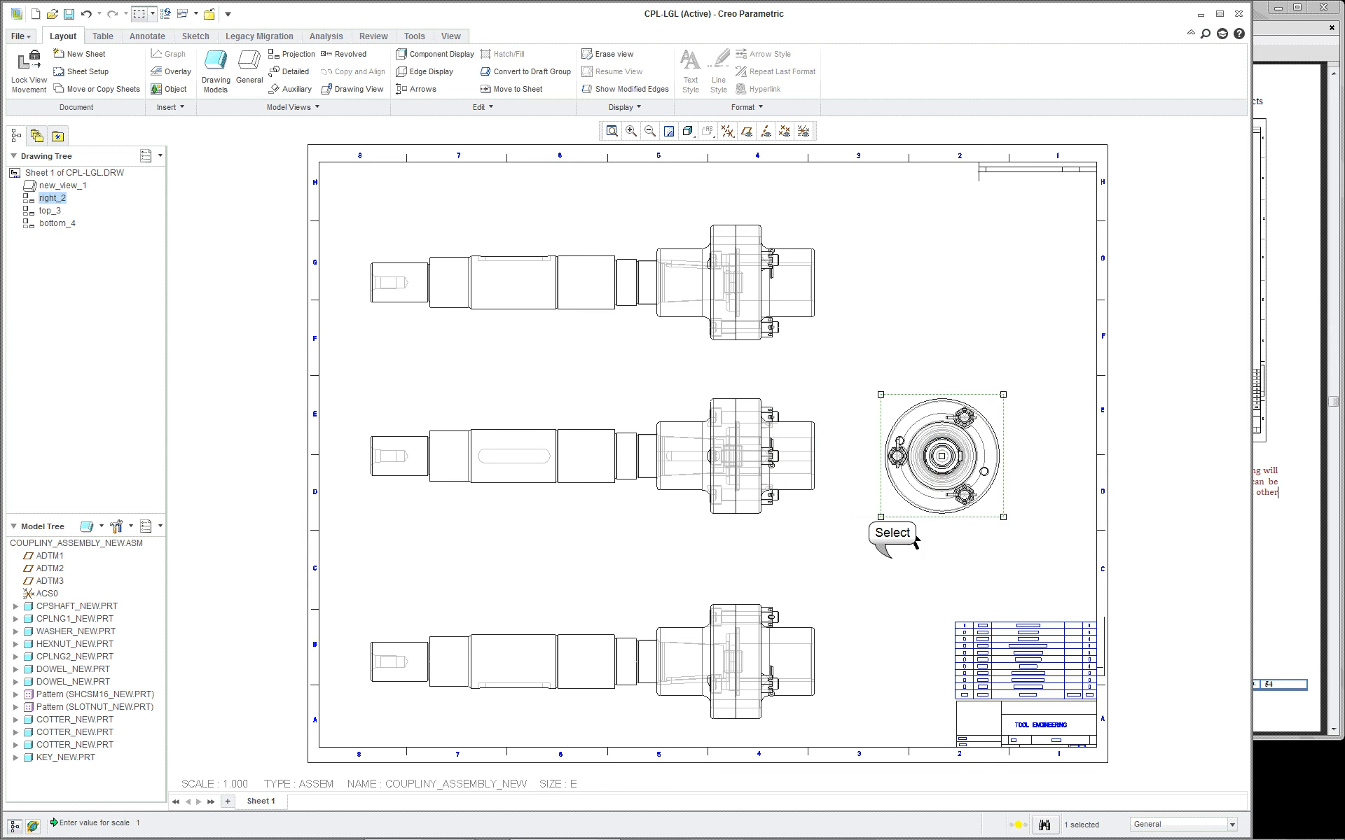
{"action": "left_click", "coordinate": [876, 612]}
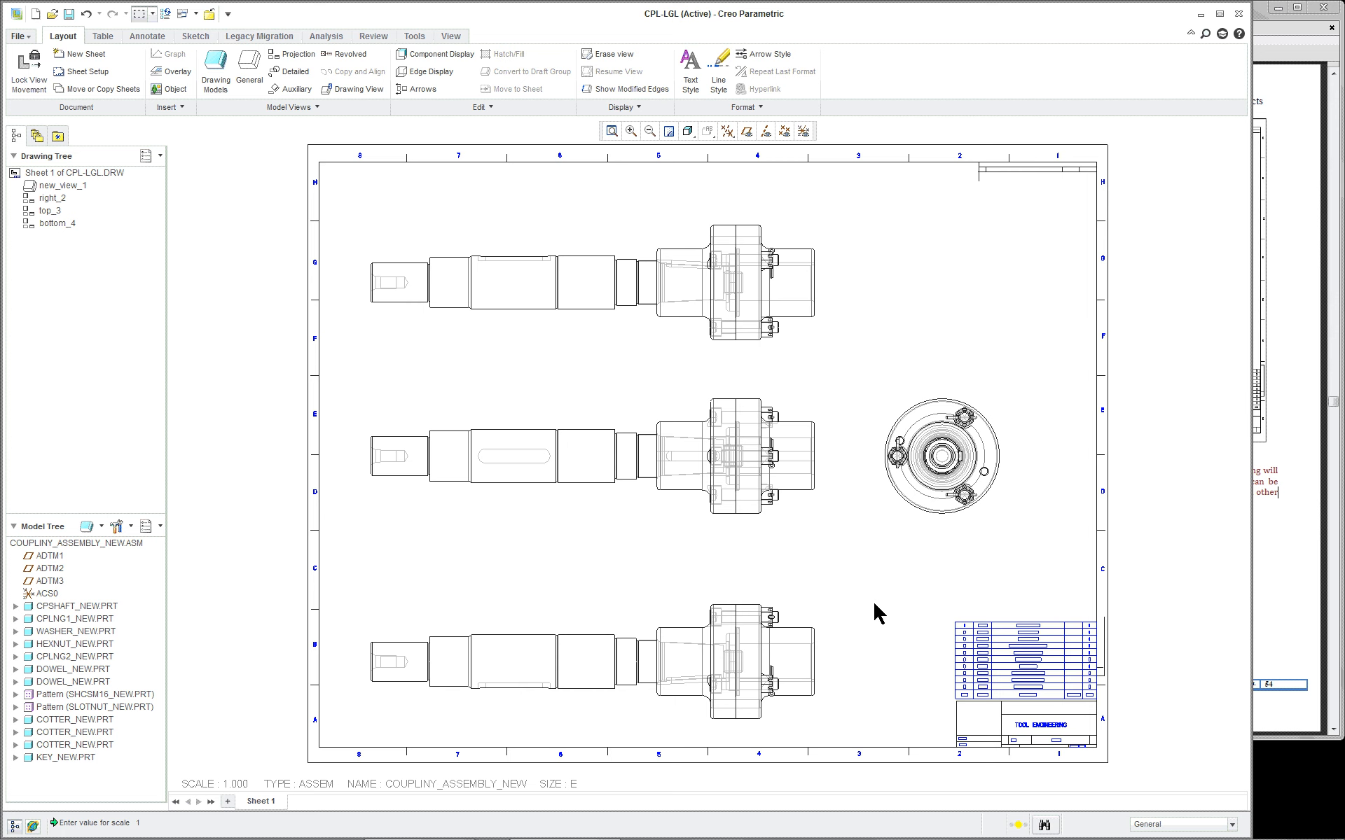
Step: Move the bottom projection view slightly upward to even out the spacing below the general view, and deselect it
{"action": "left_click", "coordinate": [634, 620]}
{"action": "left_click_drag", "start_coordinate": [629, 616], "coordinate": [624, 597]}
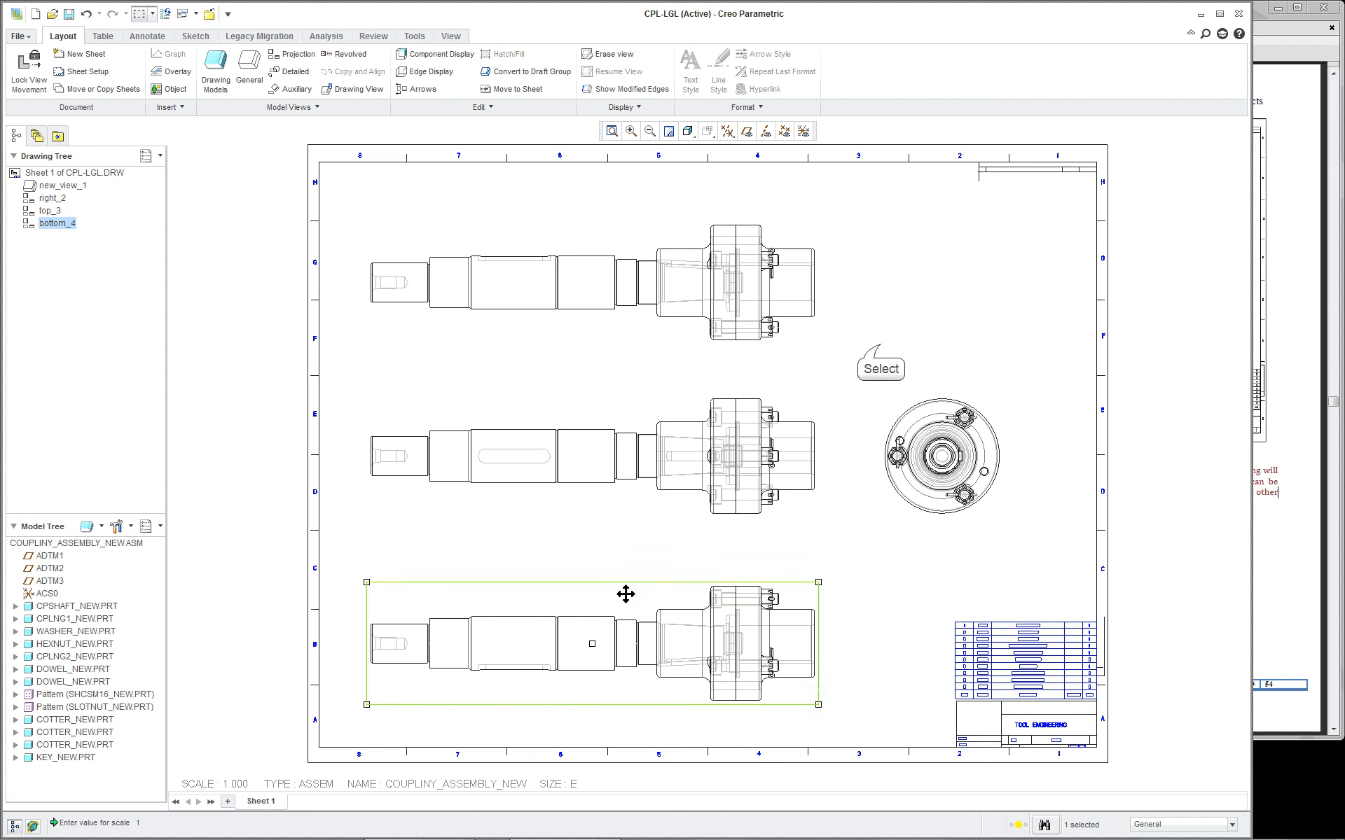
{"action": "left_click", "coordinate": [875, 351]}
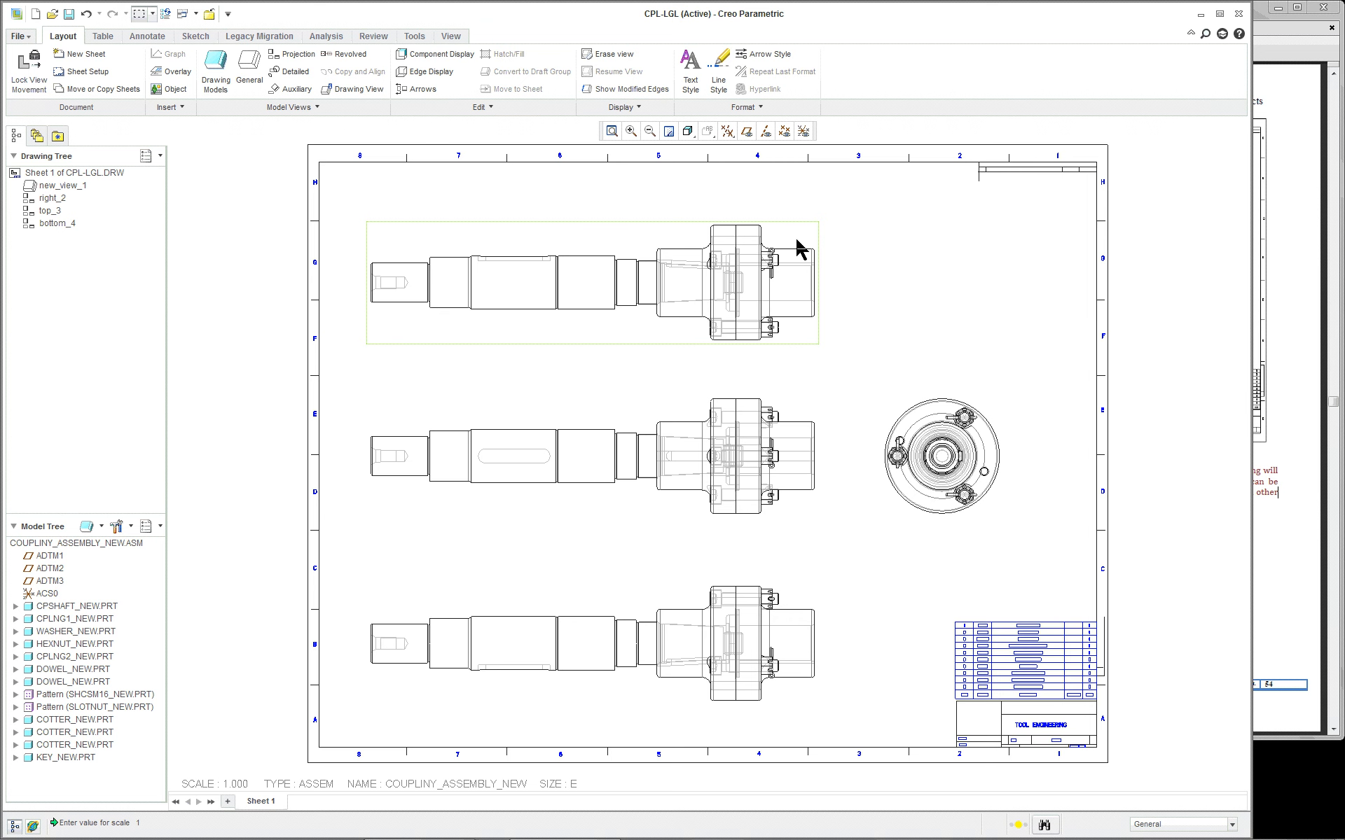
Step: Make the bottom projection view a full 2D cross-section using section B
{"action": "double_click", "coordinate": [615, 609]}
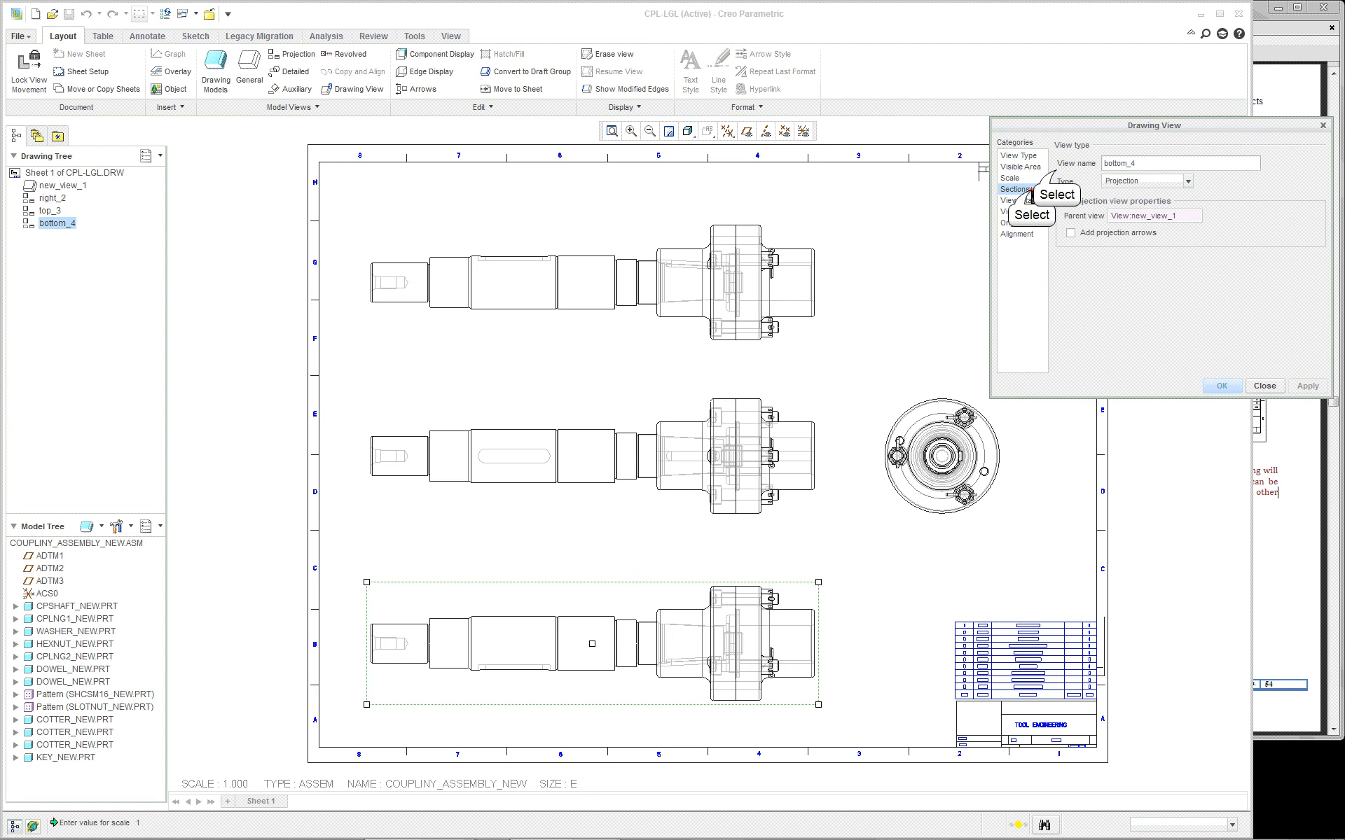
{"action": "left_click", "coordinate": [1015, 189]}
{"action": "left_click", "coordinate": [1060, 172]}
{"action": "left_click", "coordinate": [1067, 223]}
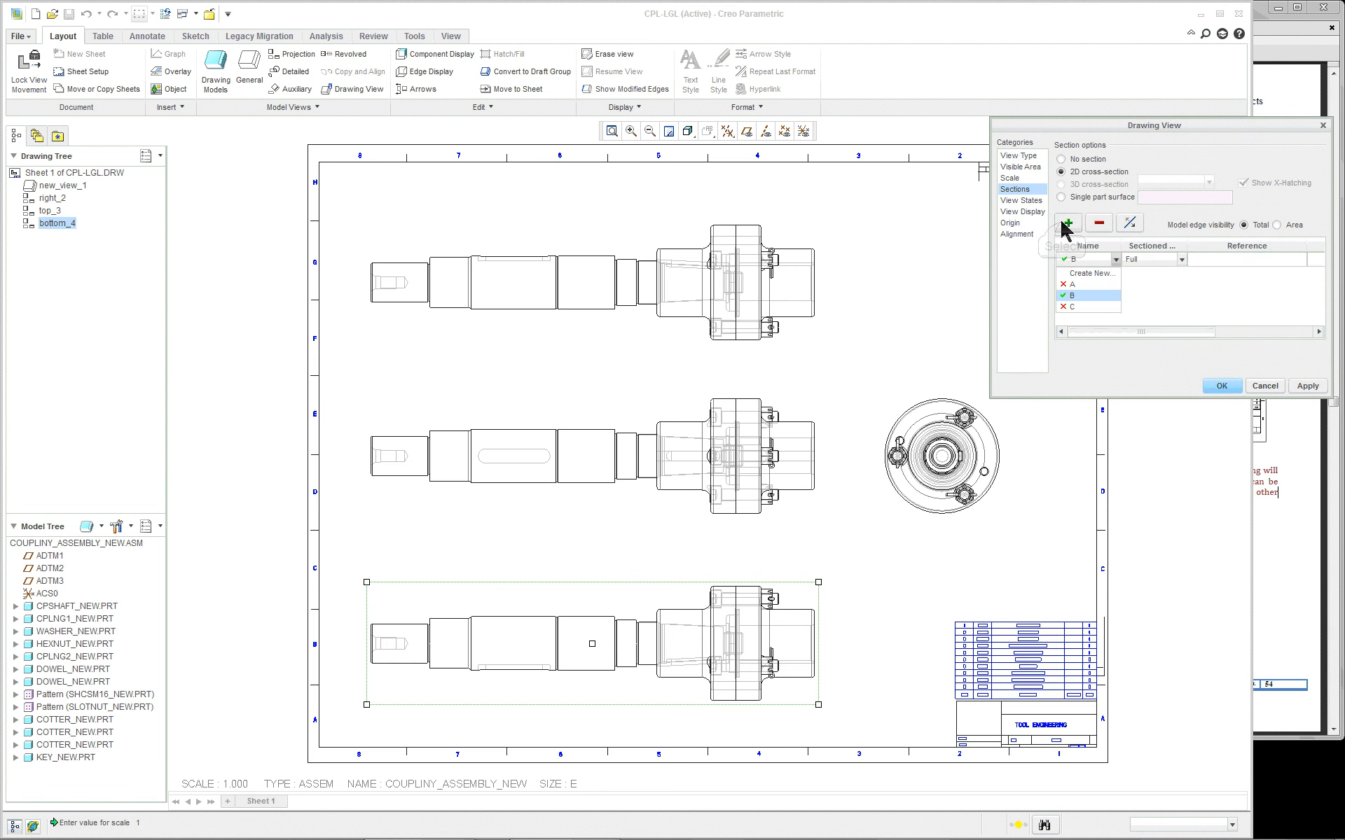
{"action": "left_click", "coordinate": [1092, 296]}
{"action": "left_click", "coordinate": [1308, 385]}
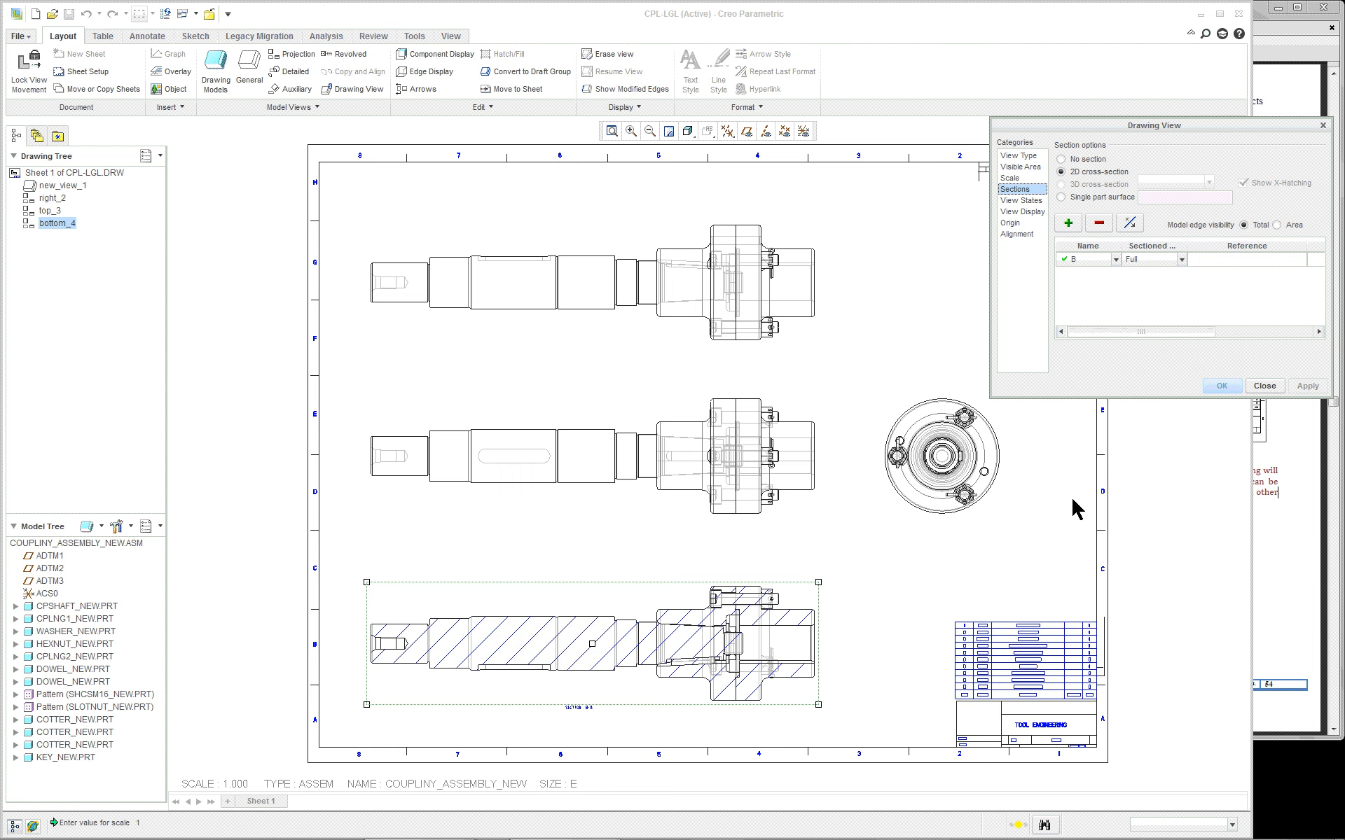
Step: Display the section B arrows of the bottom view on the general view and accept the view settings
{"action": "left_click", "coordinate": [1033, 533]}
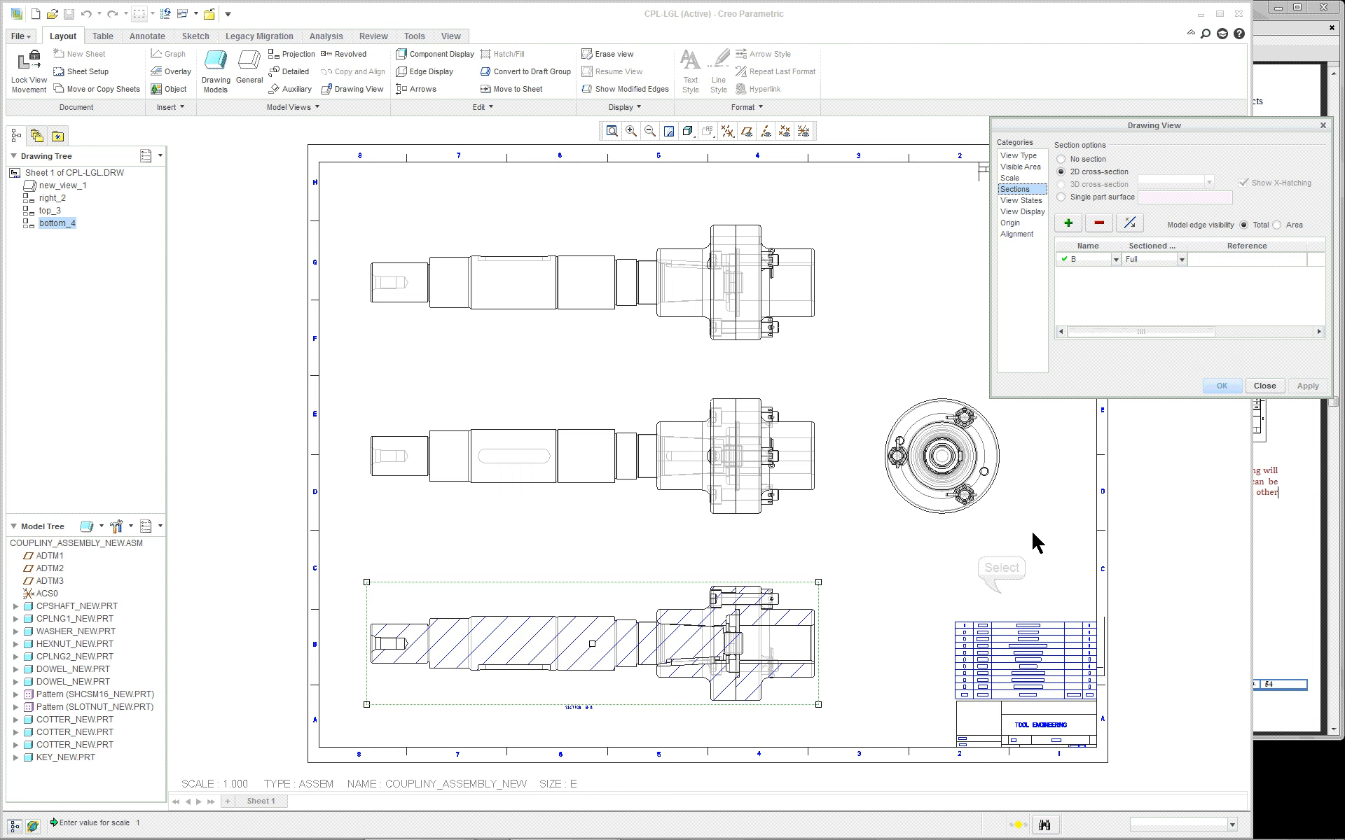
{"action": "left_click", "coordinate": [1001, 594]}
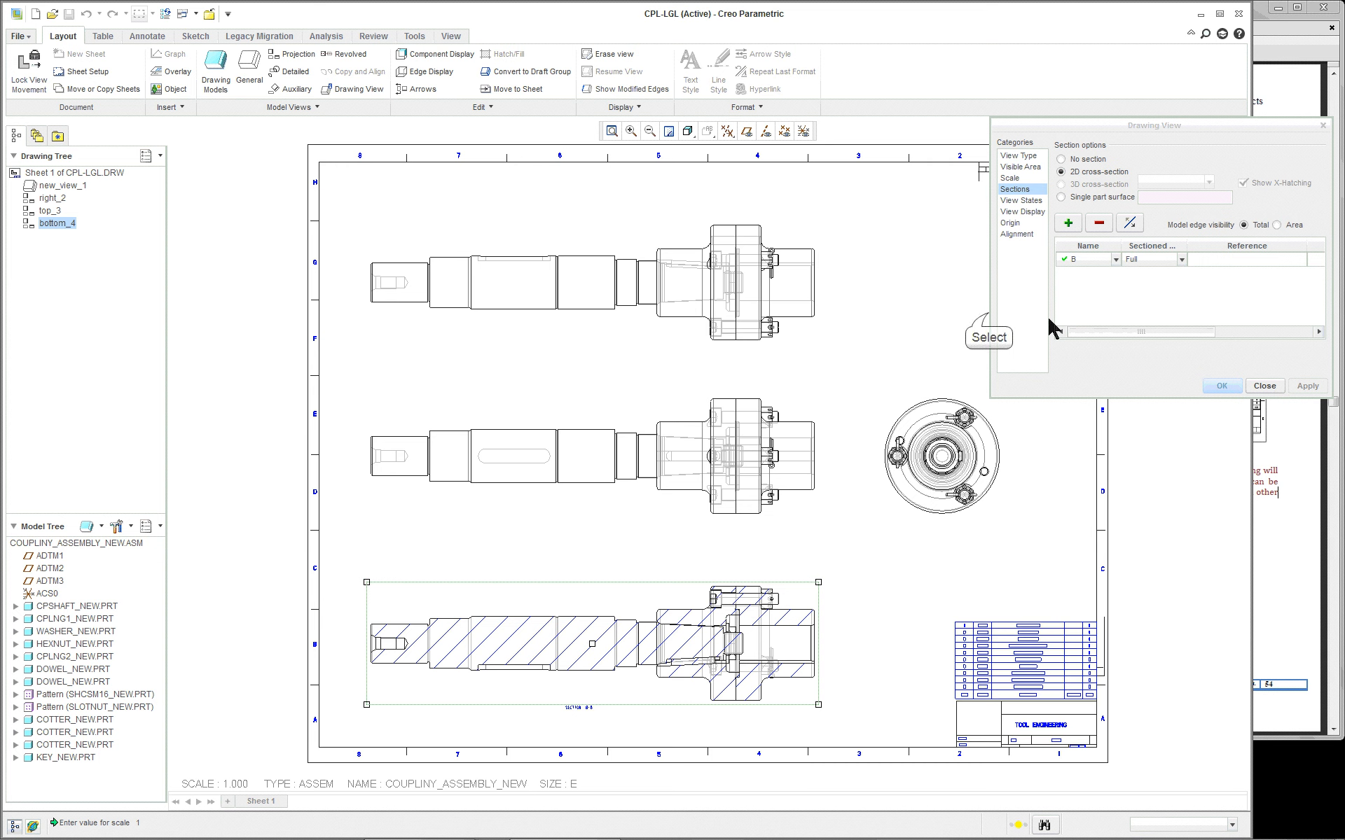
{"action": "left_click_drag", "start_coordinate": [991, 311], "coordinate": [459, 306]}
{"action": "left_click", "coordinate": [1177, 260]}
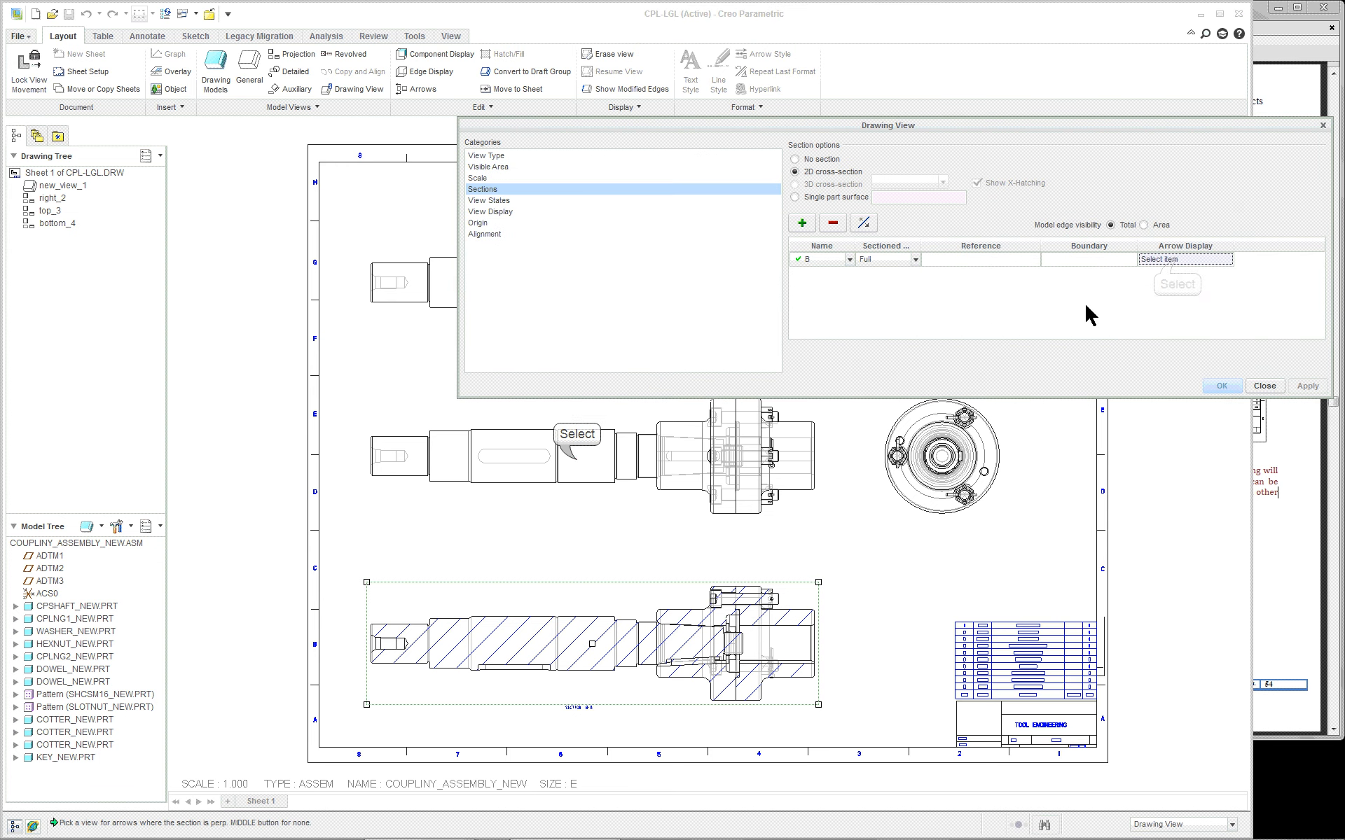
{"action": "left_click", "coordinate": [579, 465]}
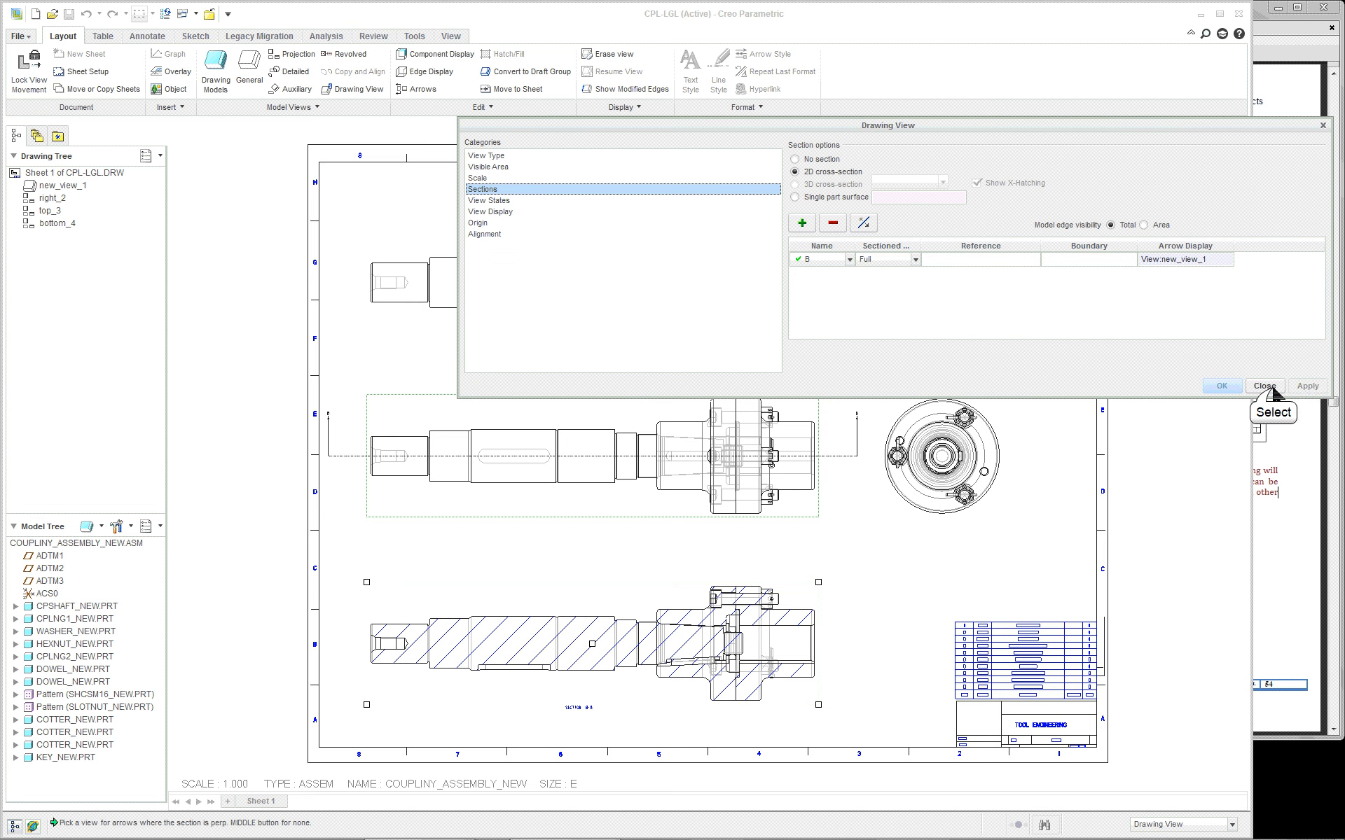
{"action": "left_click", "coordinate": [1225, 388]}
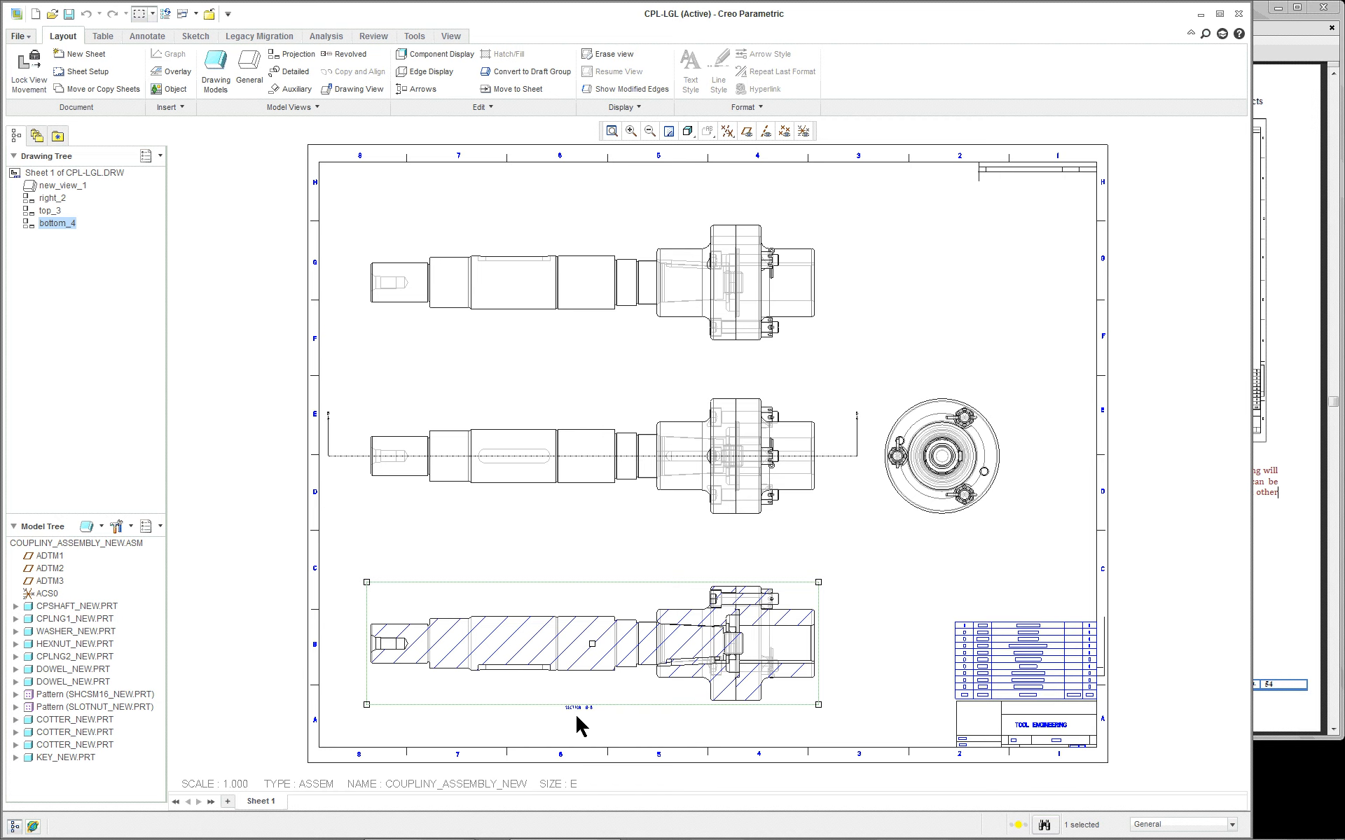
{"action": "scroll", "coordinate": [816, 459], "scroll_direction": "down", "scroll_amount": 1}
{"action": "scroll", "coordinate": [824, 467], "scroll_direction": "up", "scroll_amount": 7}
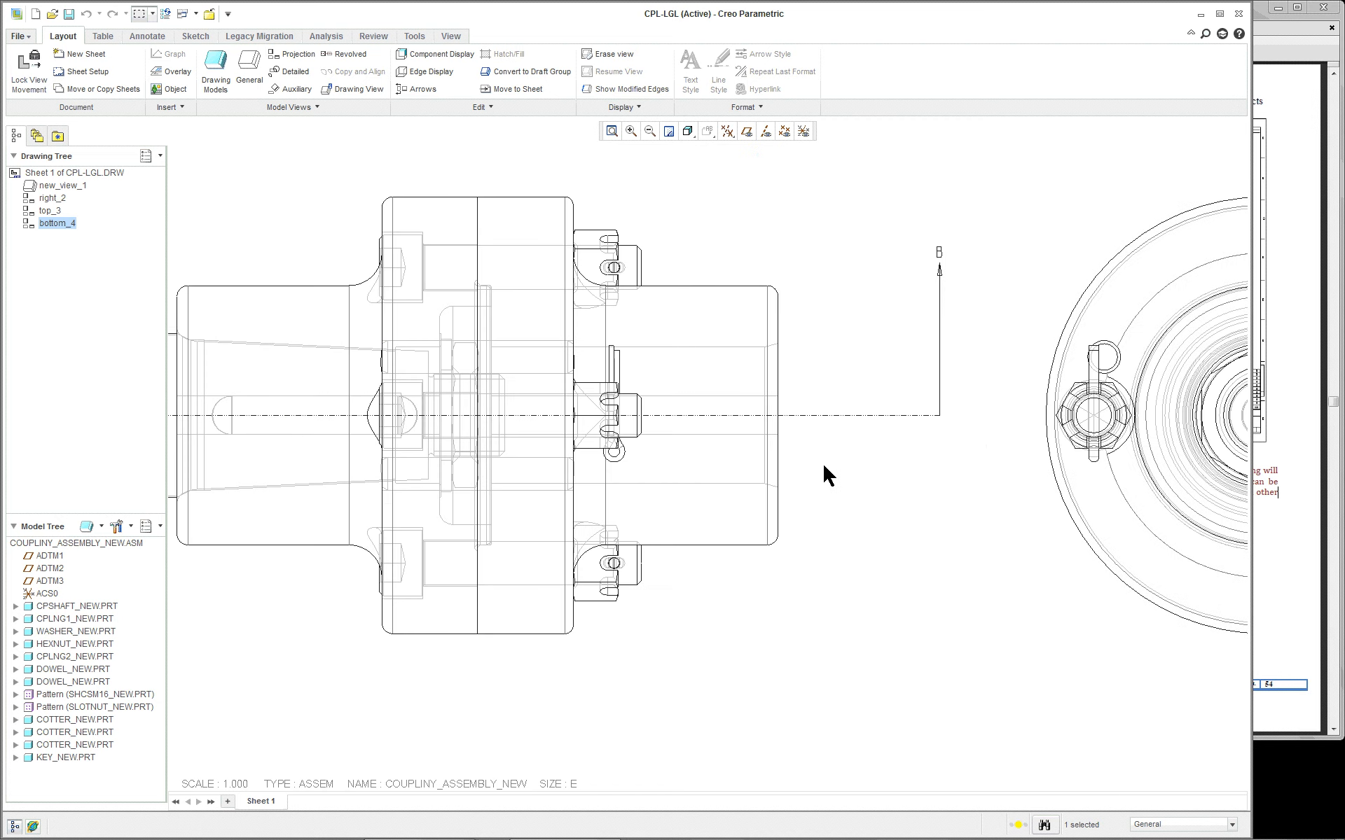
{"action": "scroll", "coordinate": [823, 466], "scroll_direction": "down", "scroll_amount": 7}
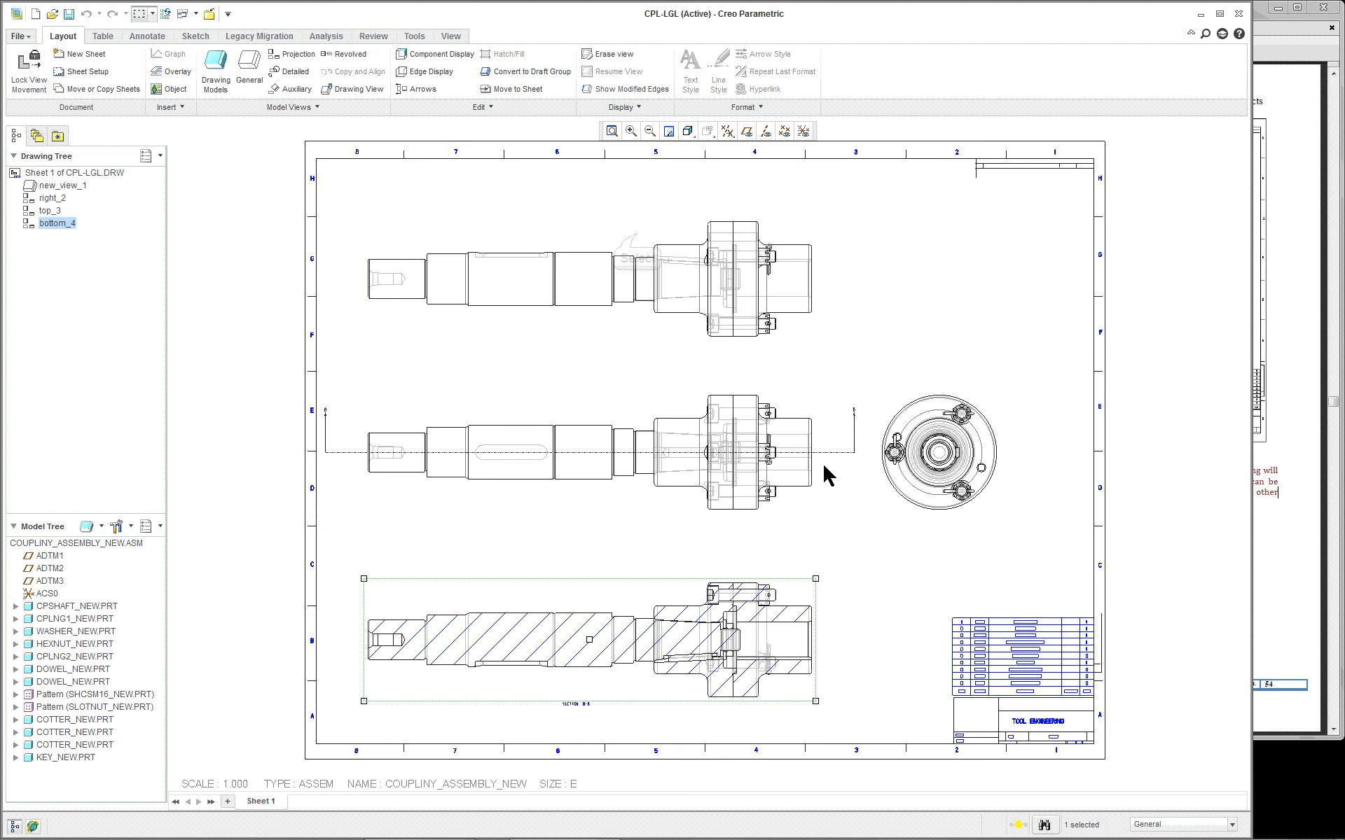
{"action": "left_click", "coordinate": [645, 238]}
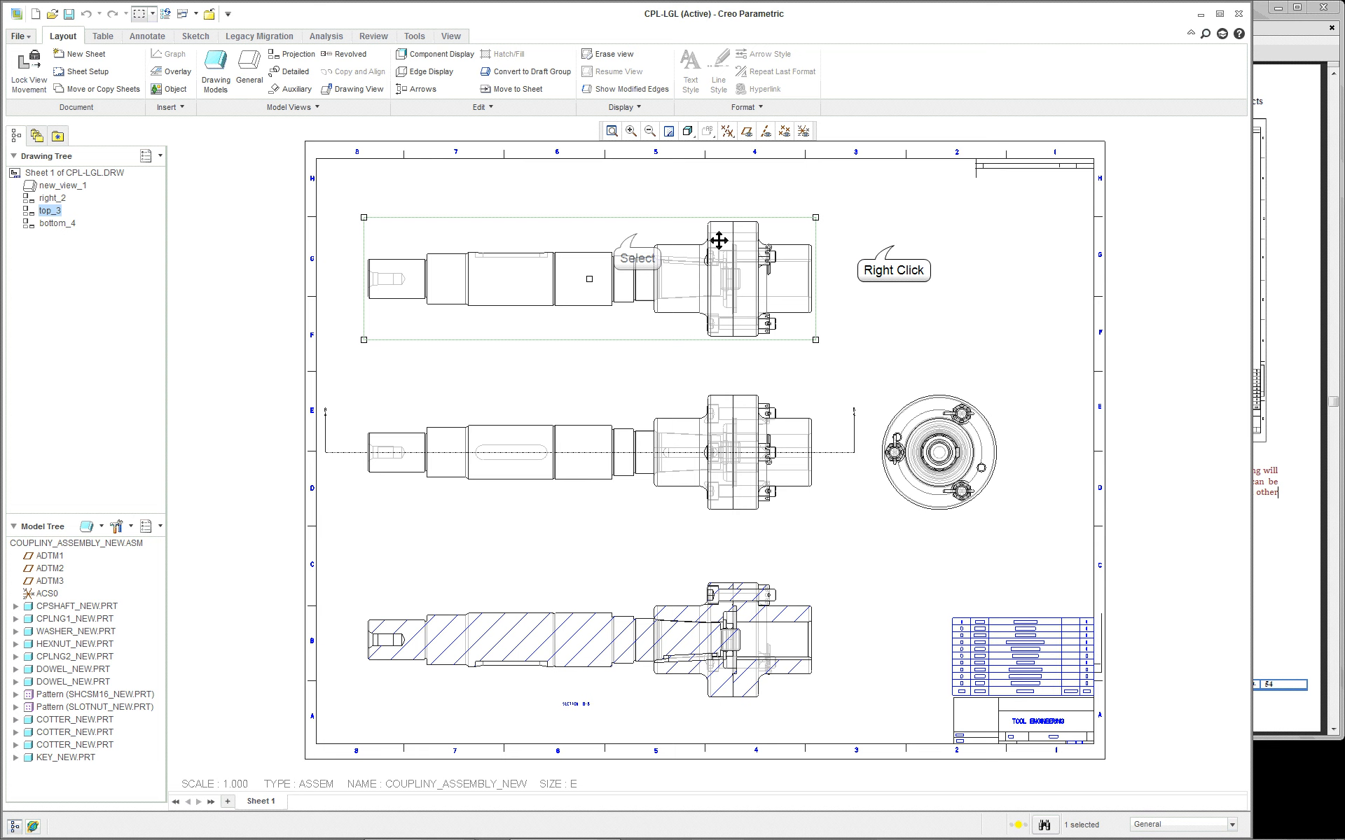
{"action": "right_click", "coordinate": [894, 258]}
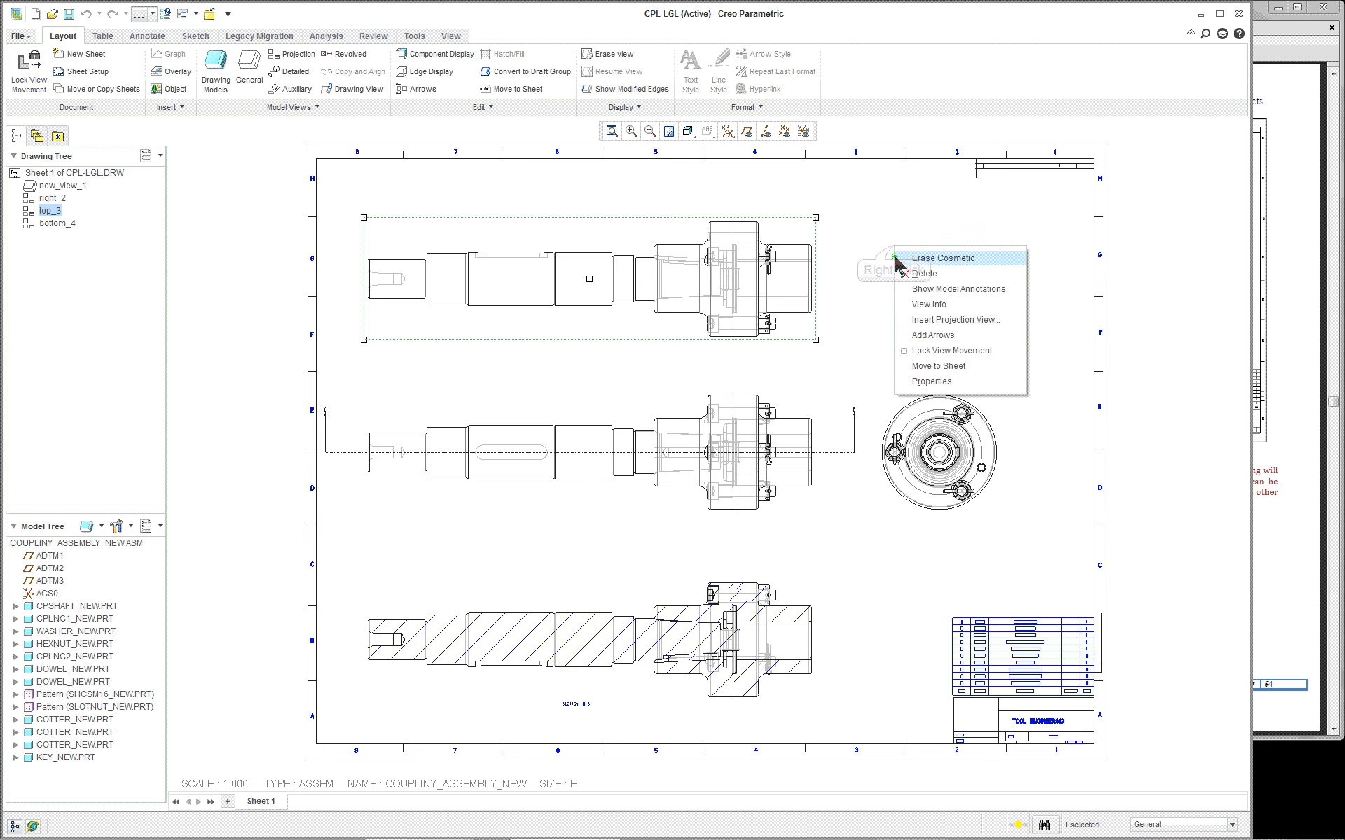
{"action": "left_click", "coordinate": [929, 381]}
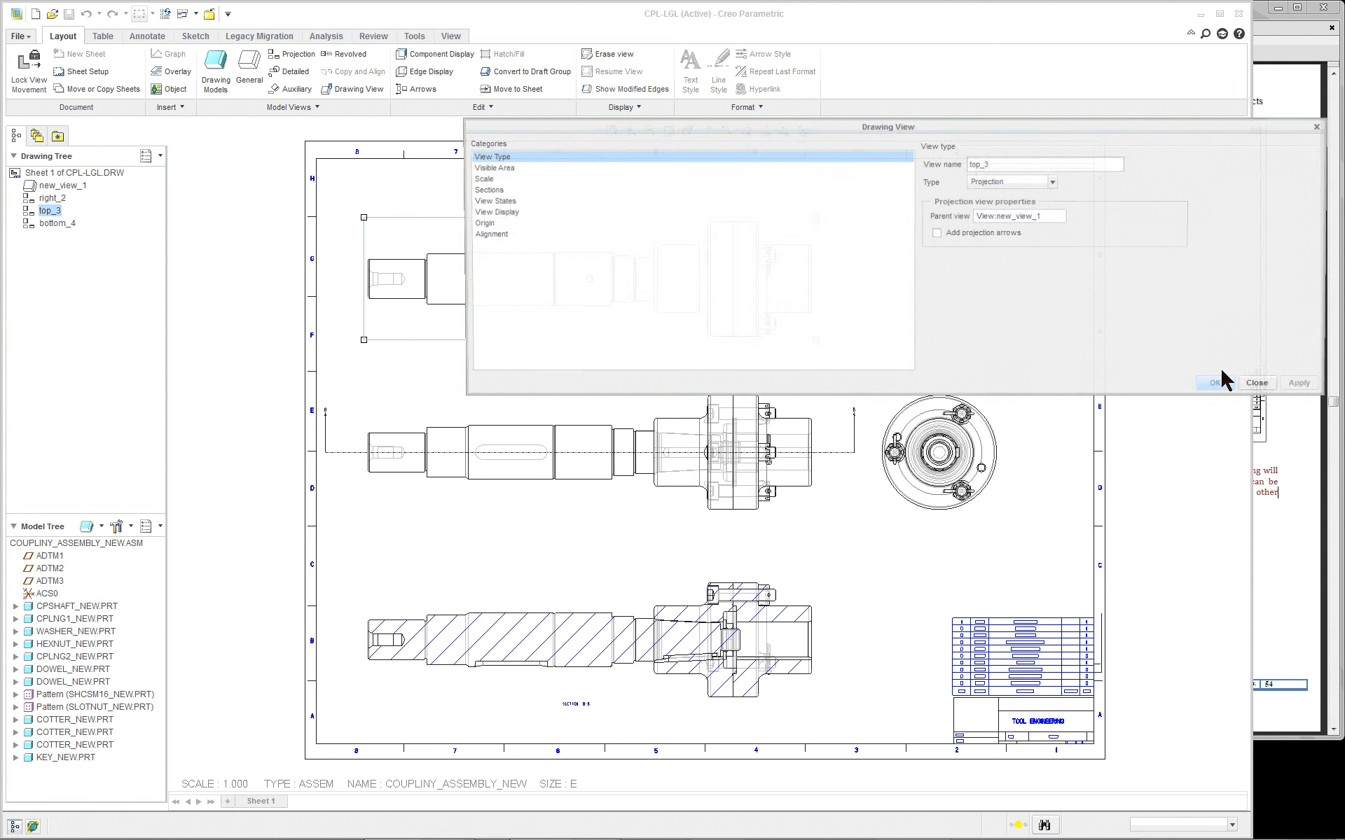
{"action": "left_click", "coordinate": [483, 189]}
{"action": "left_click", "coordinate": [948, 171]}
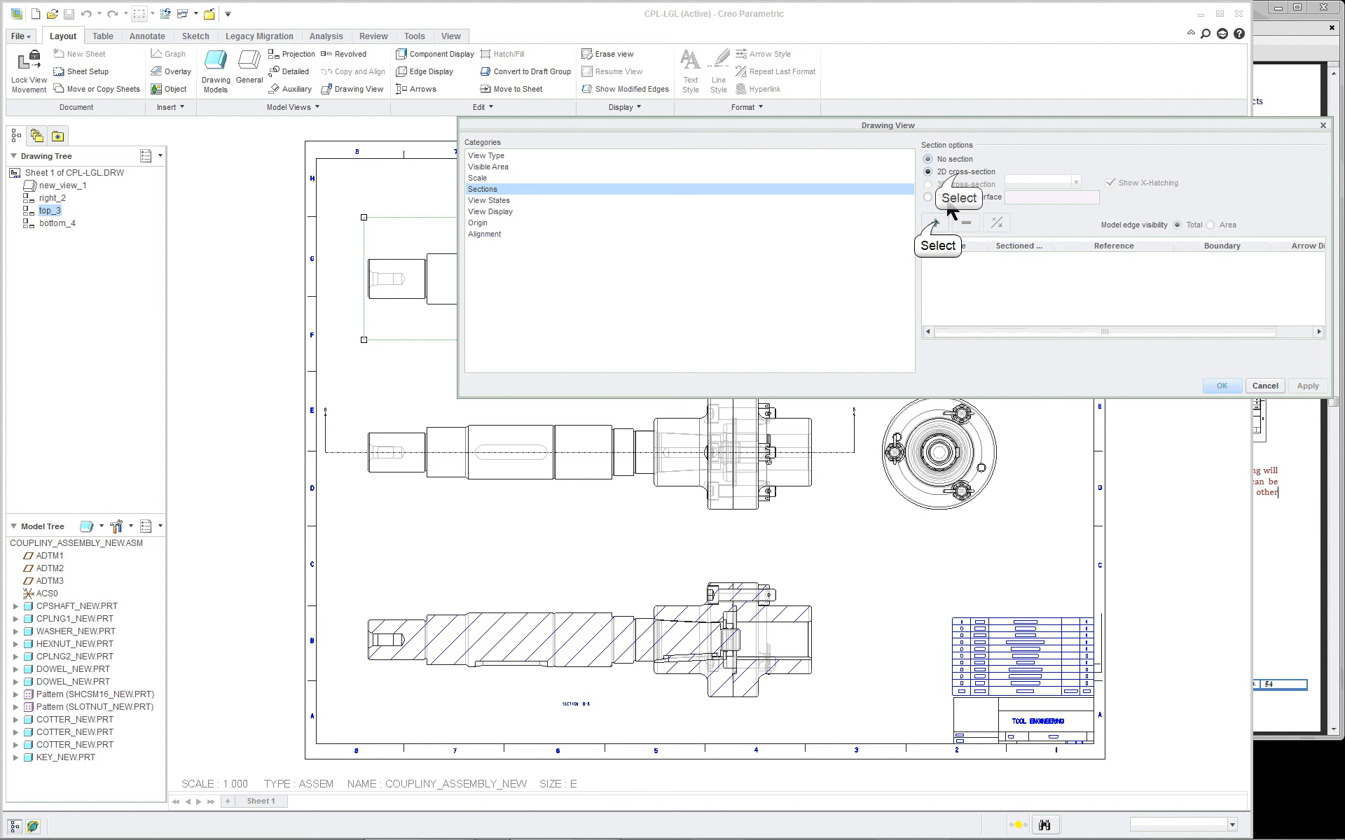
{"action": "left_click", "coordinate": [934, 222]}
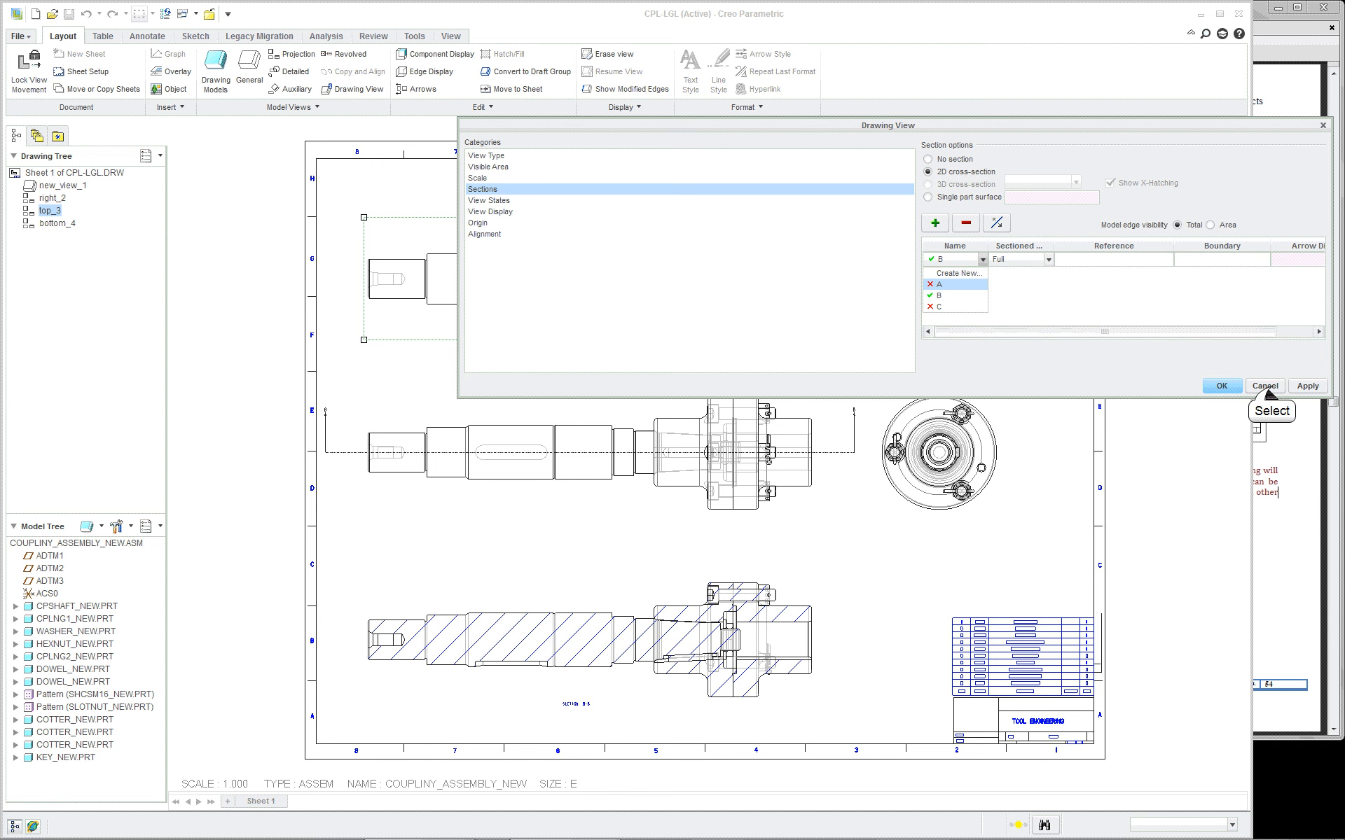
{"action": "left_click", "coordinate": [1271, 390]}
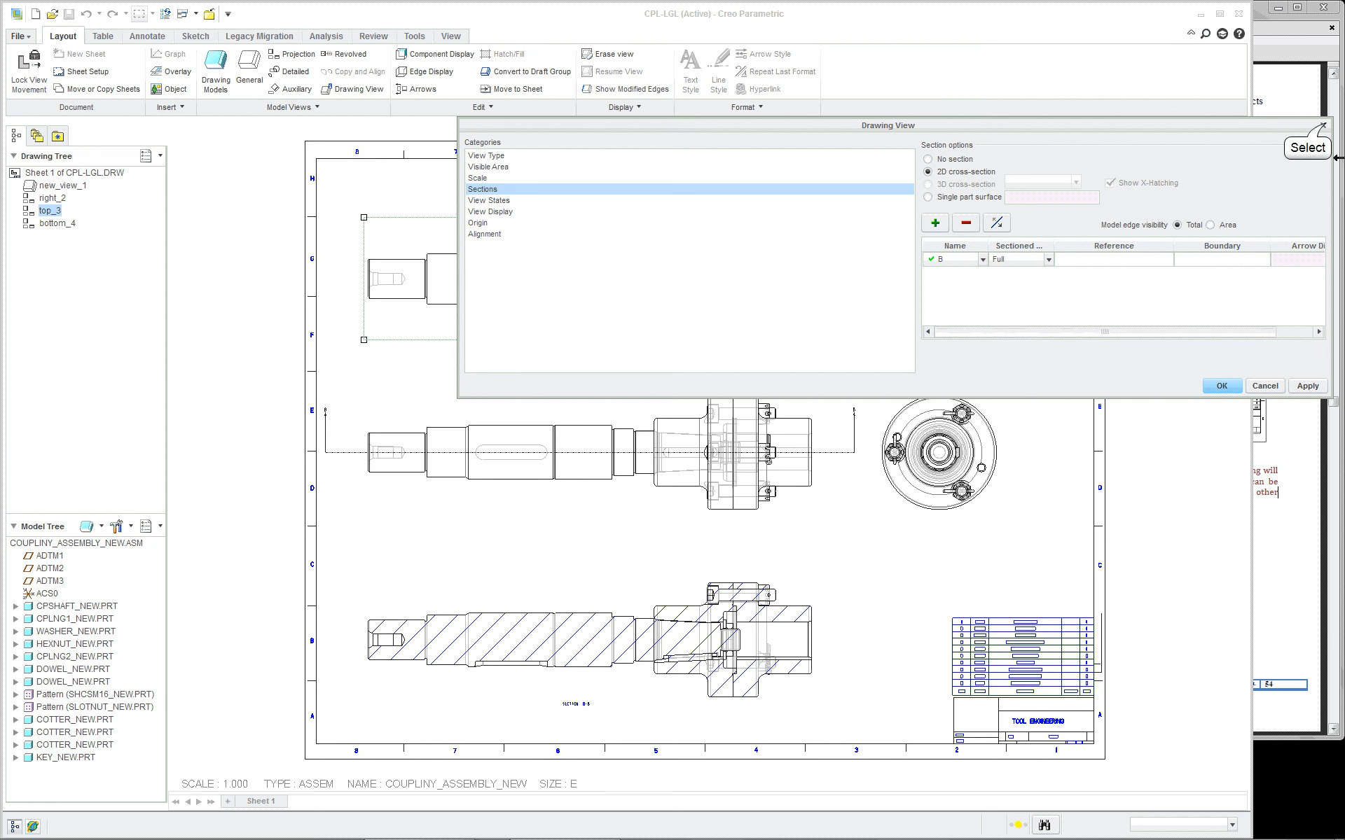
{"action": "left_click", "coordinate": [1323, 126]}
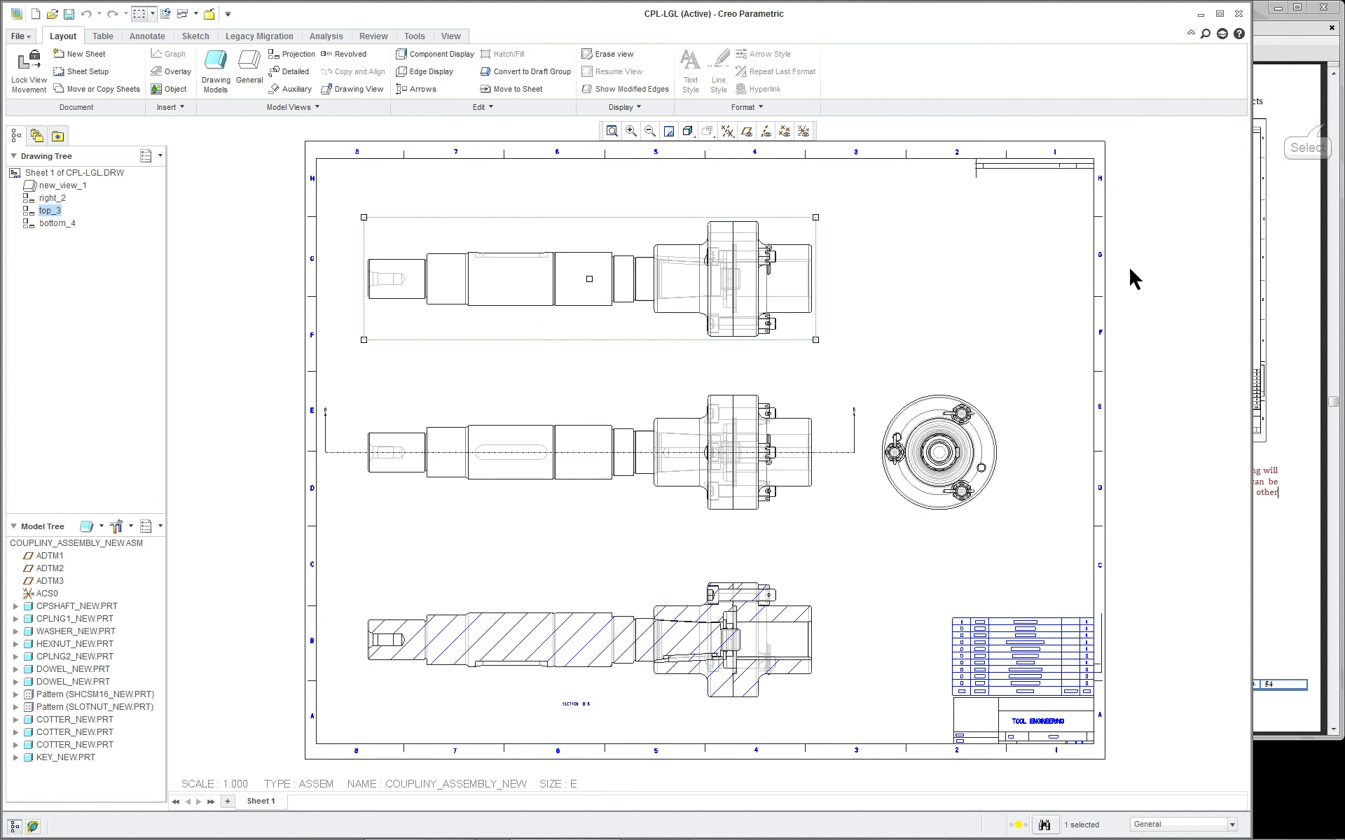
Step: Make the general view a full 2D cross-section using section A
{"action": "double_click", "coordinate": [629, 423]}
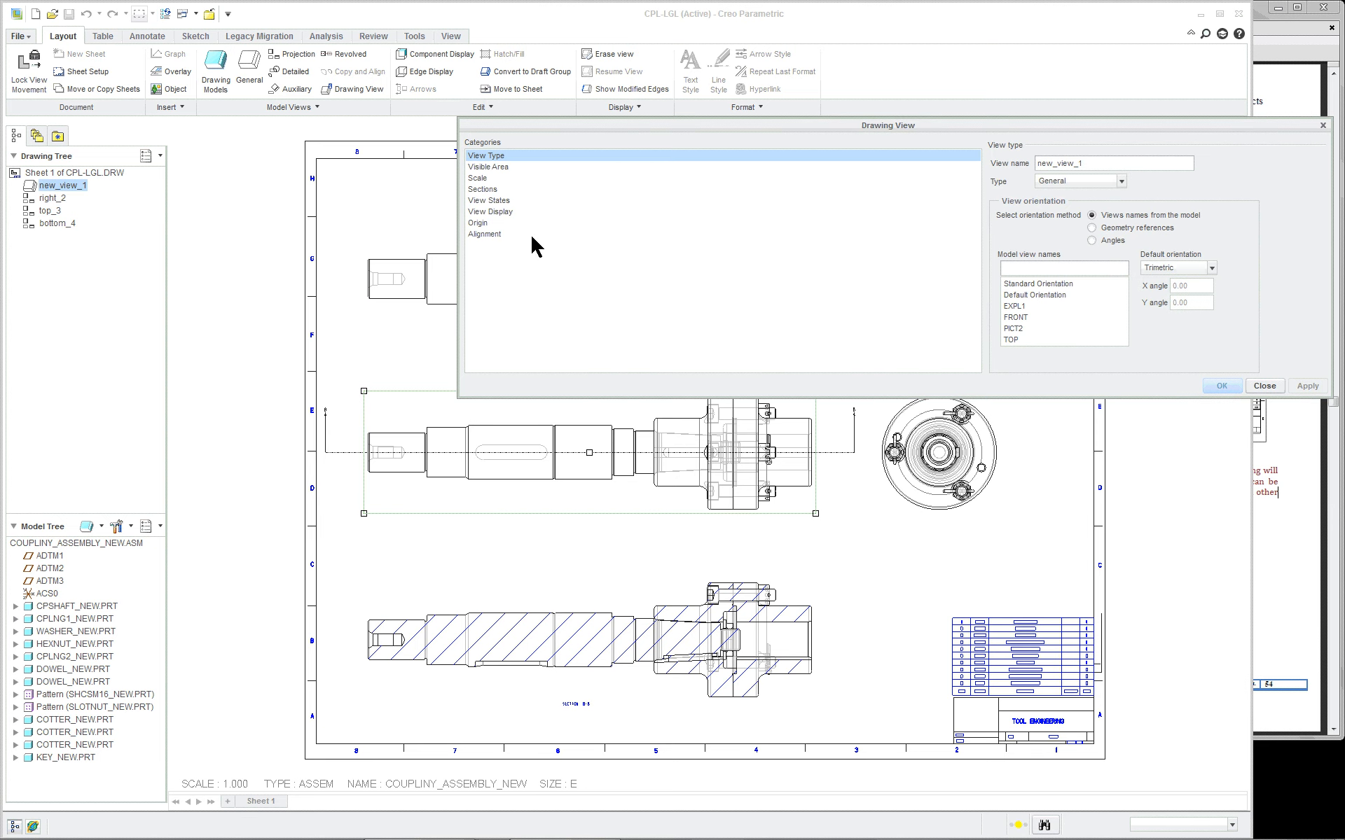
{"action": "left_click_drag", "start_coordinate": [460, 258], "coordinate": [891, 257]}
{"action": "left_click", "coordinate": [915, 189]}
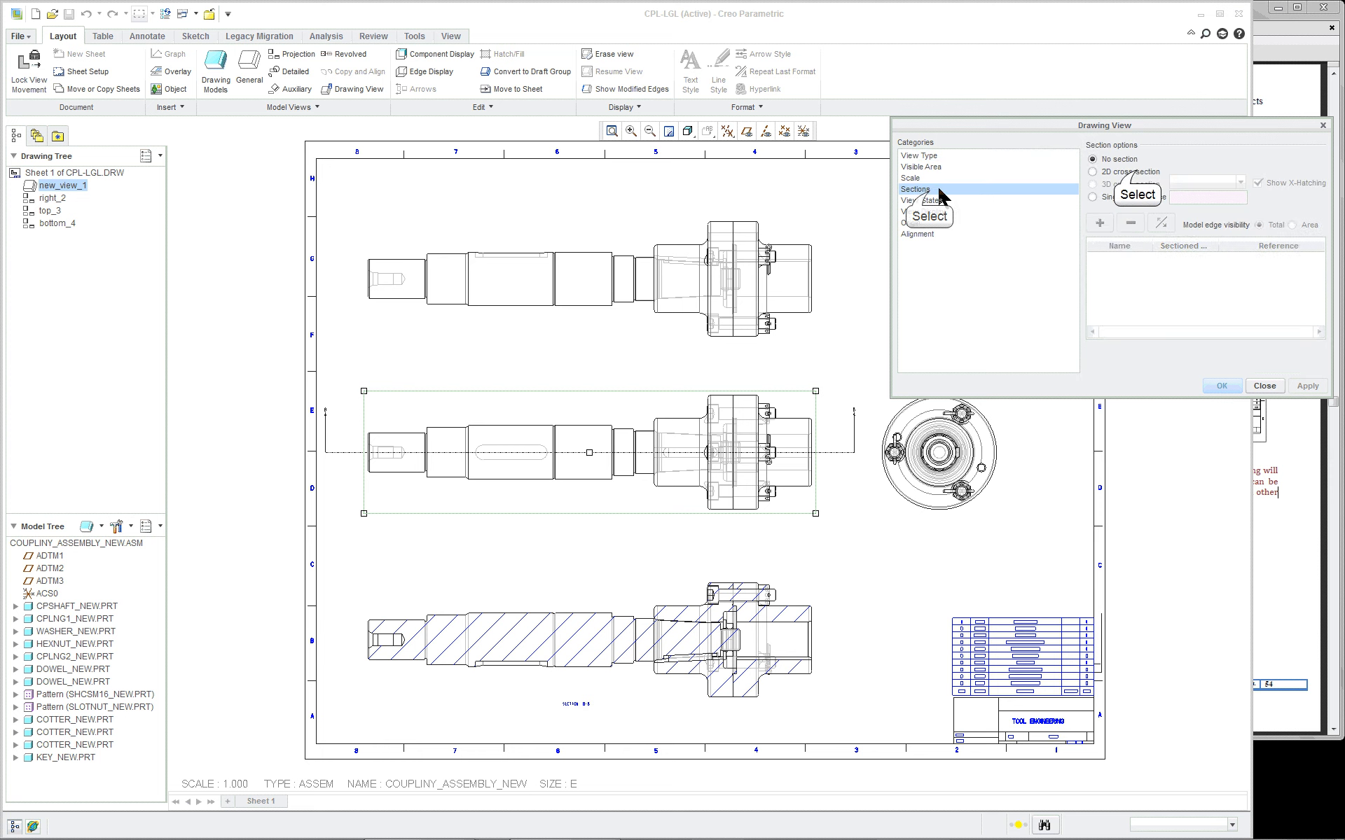
{"action": "left_click", "coordinate": [1135, 172]}
{"action": "left_click", "coordinate": [1099, 222]}
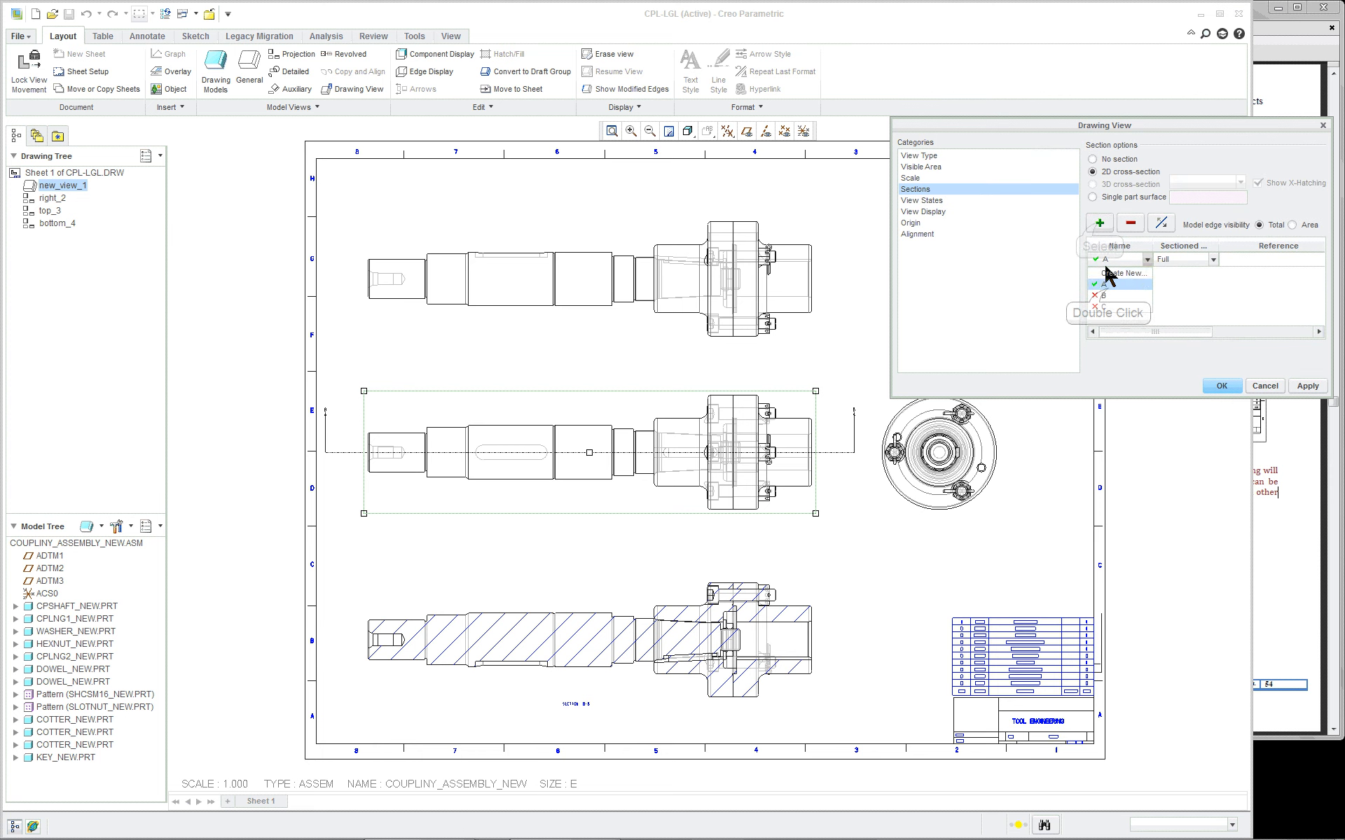
{"action": "left_click", "coordinate": [1107, 285]}
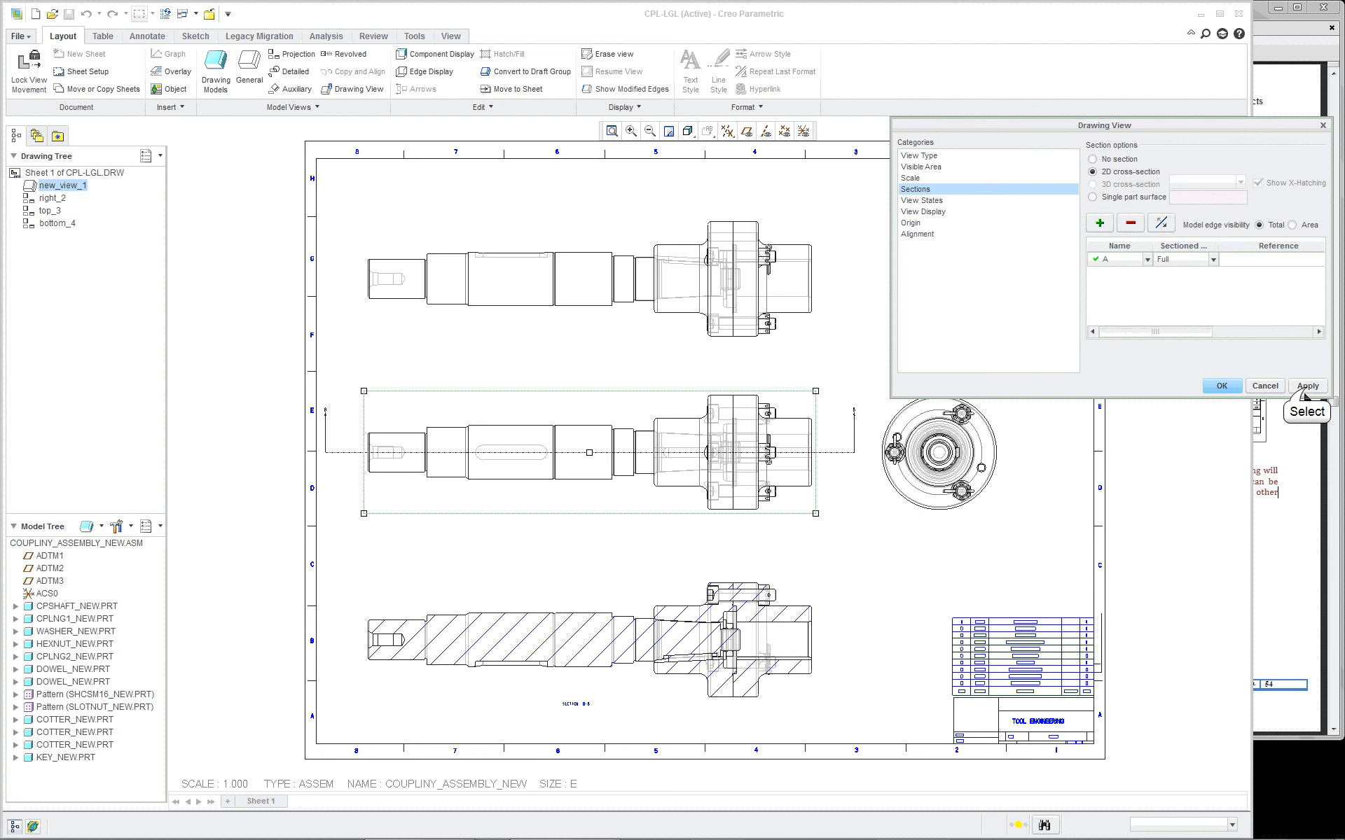
{"action": "left_click", "coordinate": [1307, 385]}
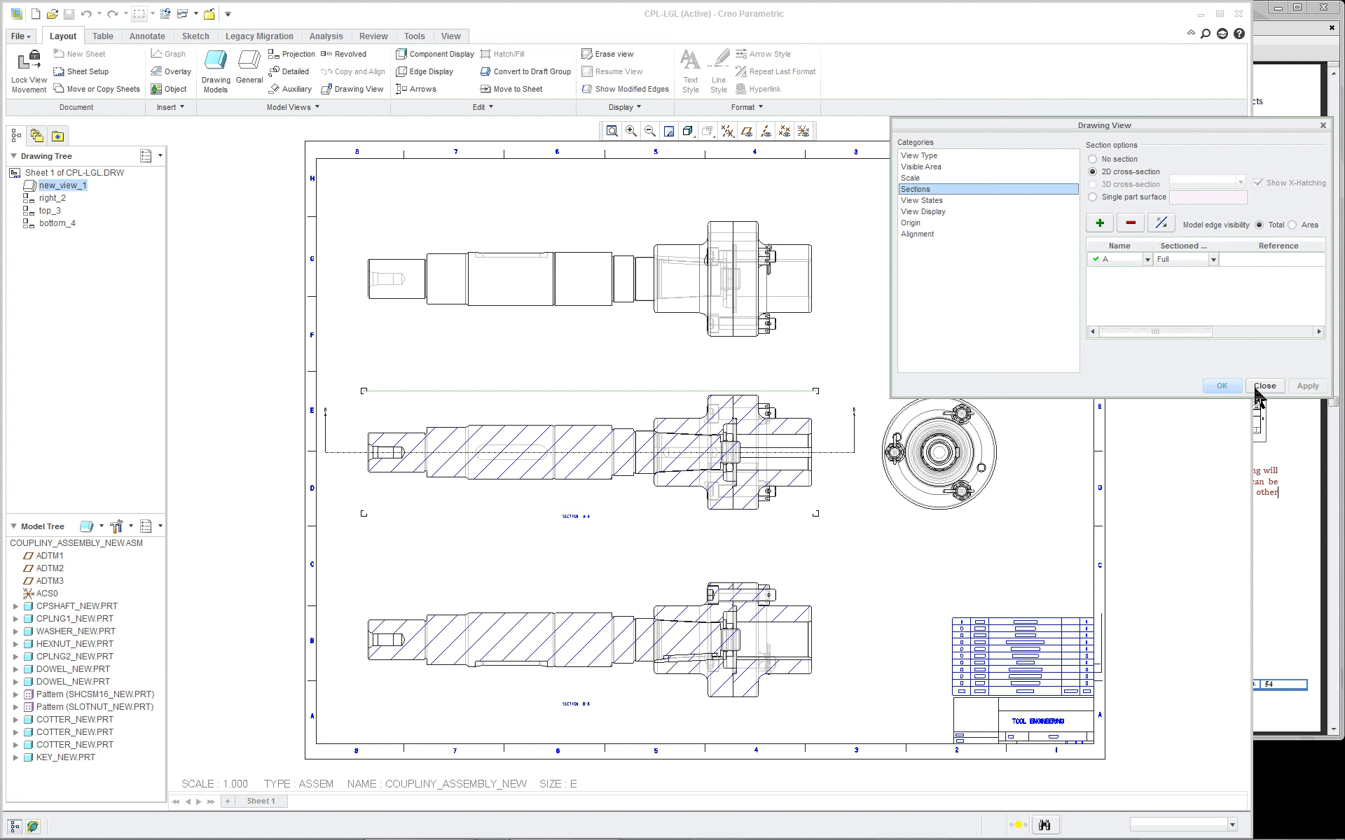
{"action": "left_click", "coordinate": [1265, 386]}
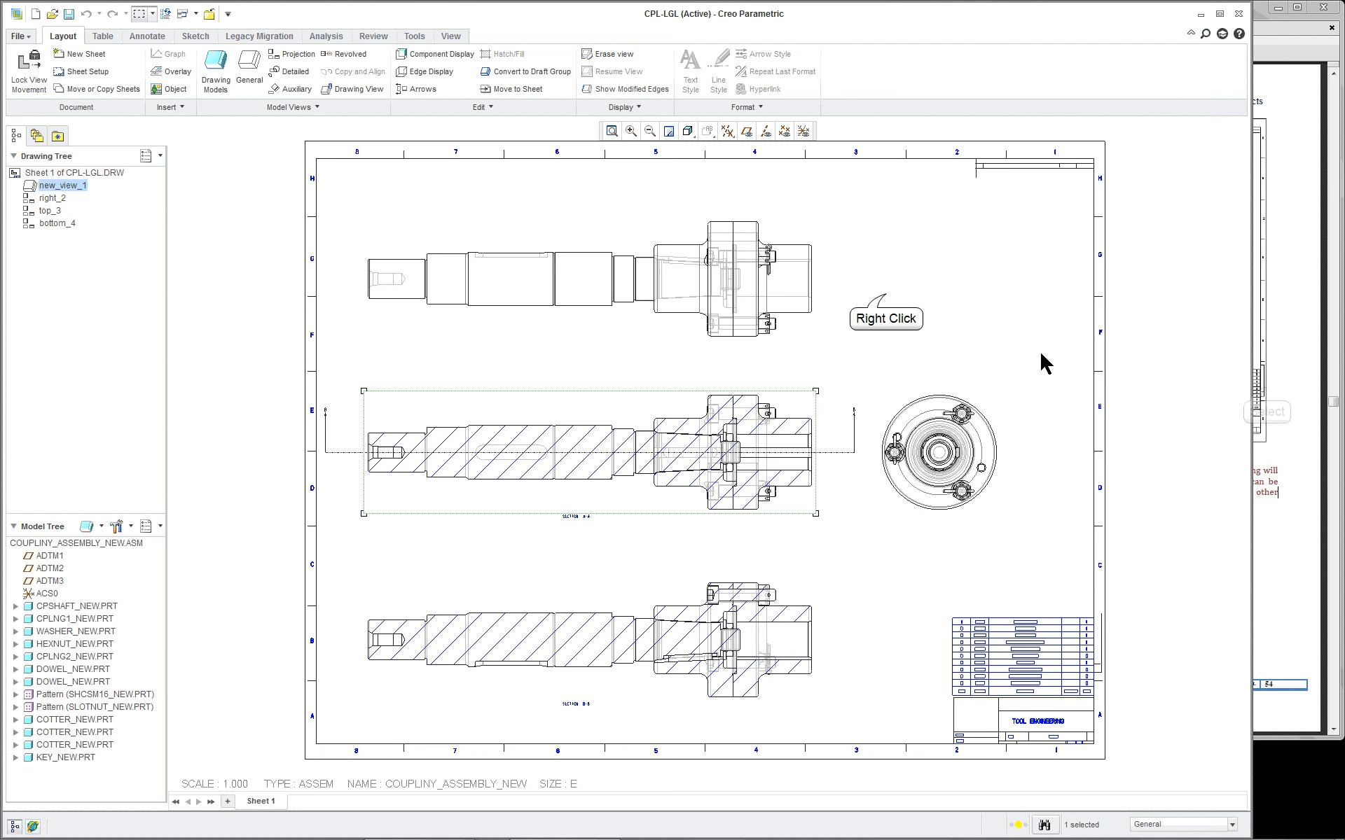
Step: Add the general view's section A arrows to the top projection view
{"action": "right_click", "coordinate": [884, 394]}
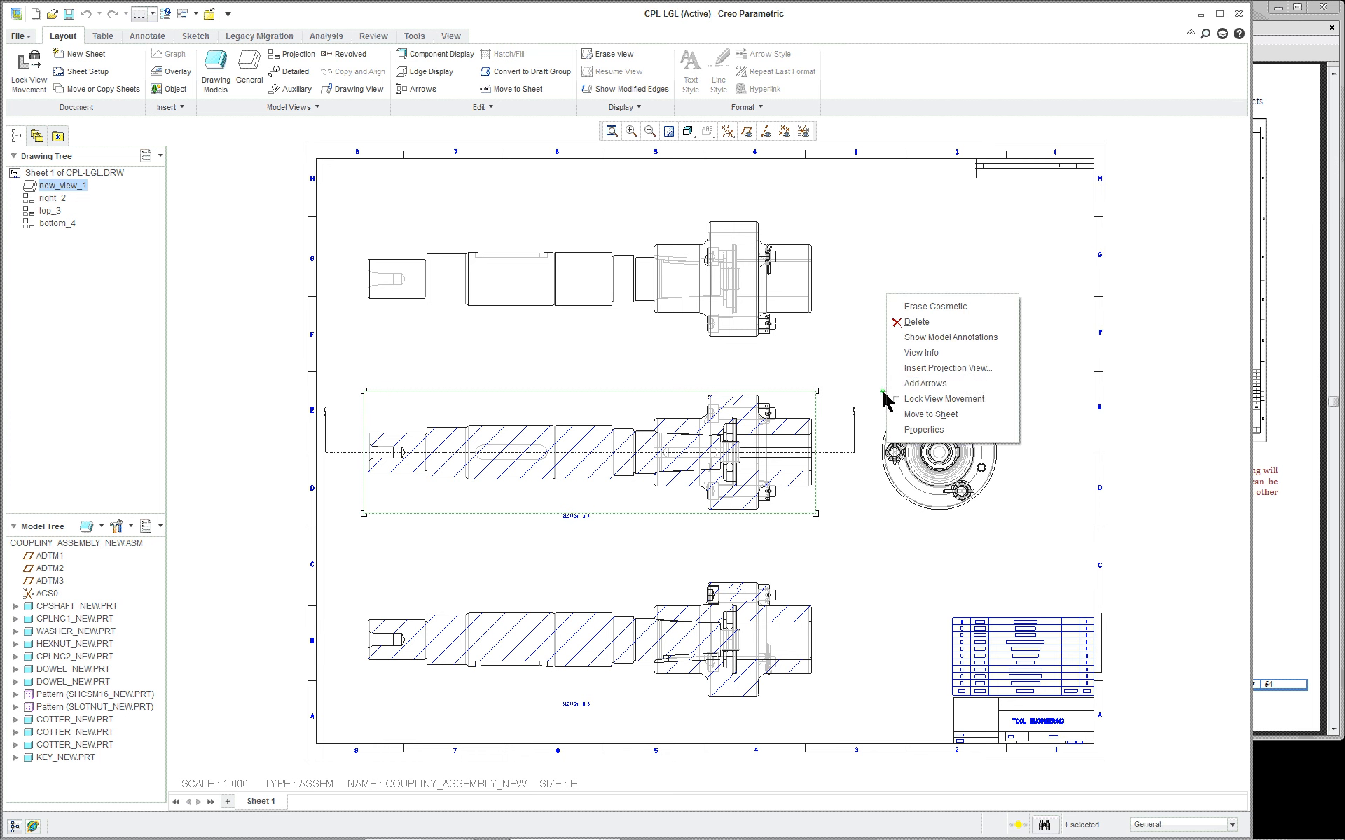
{"action": "left_click", "coordinate": [966, 383]}
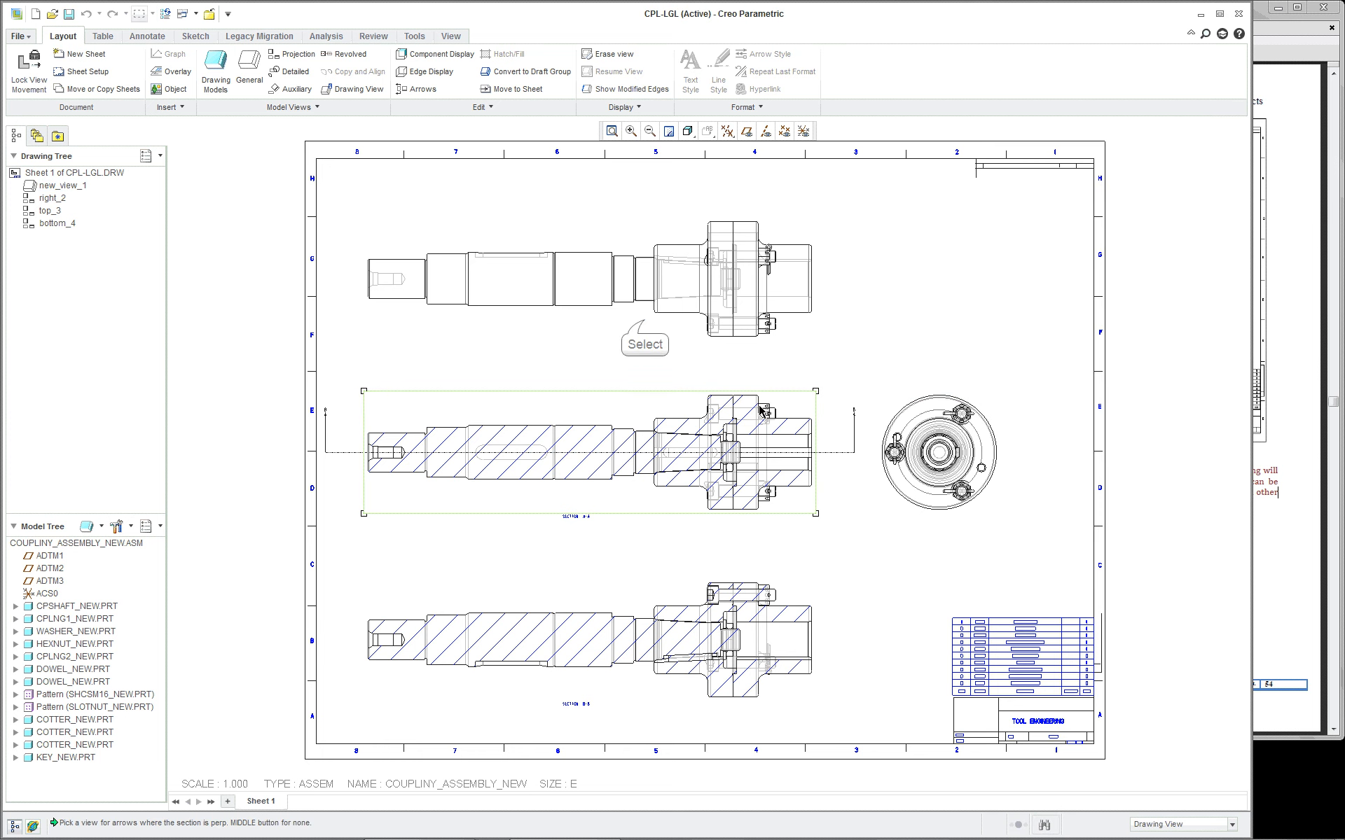
{"action": "left_click", "coordinate": [644, 323]}
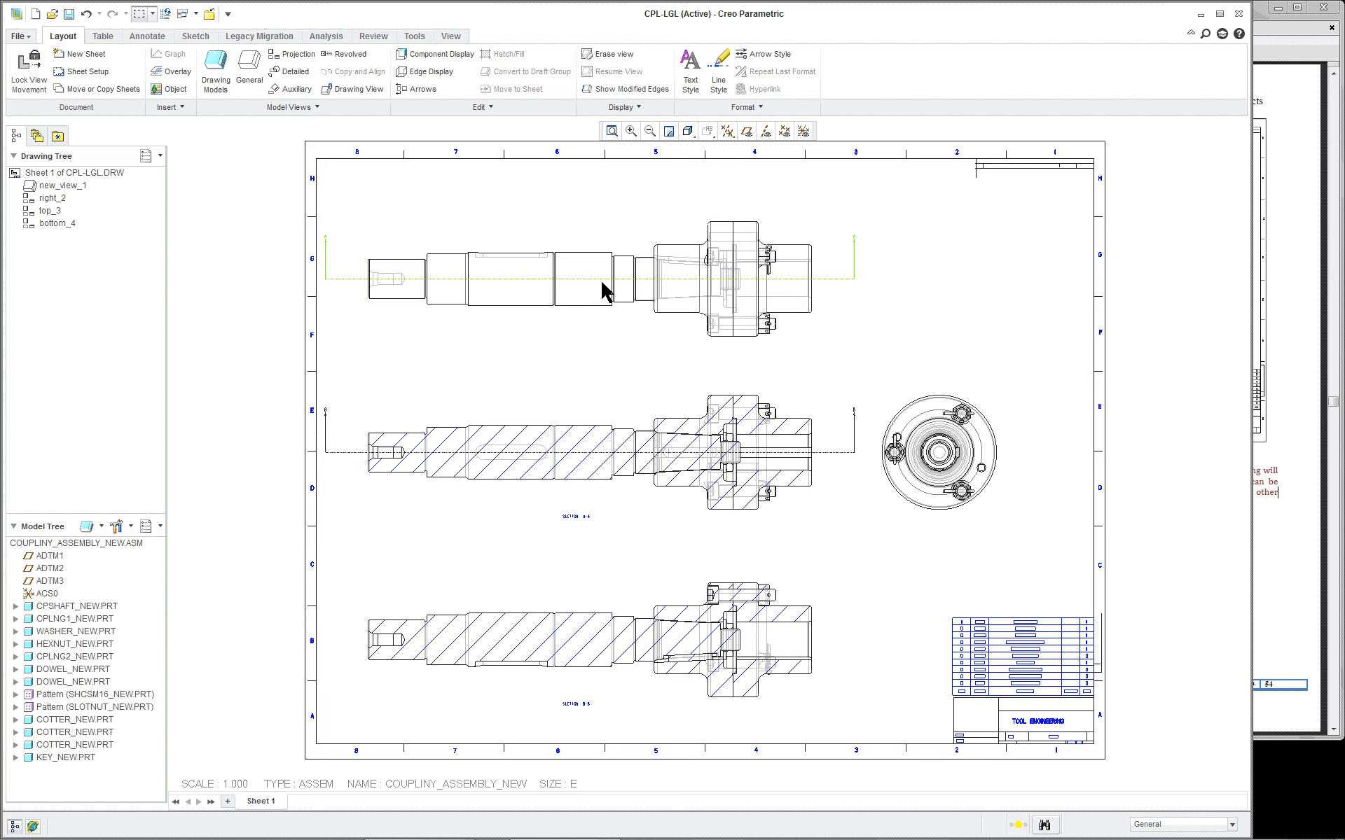
Step: Set the top projection view's display style to No Hidden, apply it and deselect the view
{"action": "scroll", "coordinate": [639, 283], "scroll_direction": "down", "scroll_amount": 2}
{"action": "scroll", "coordinate": [926, 271], "scroll_direction": "up", "scroll_amount": 2}
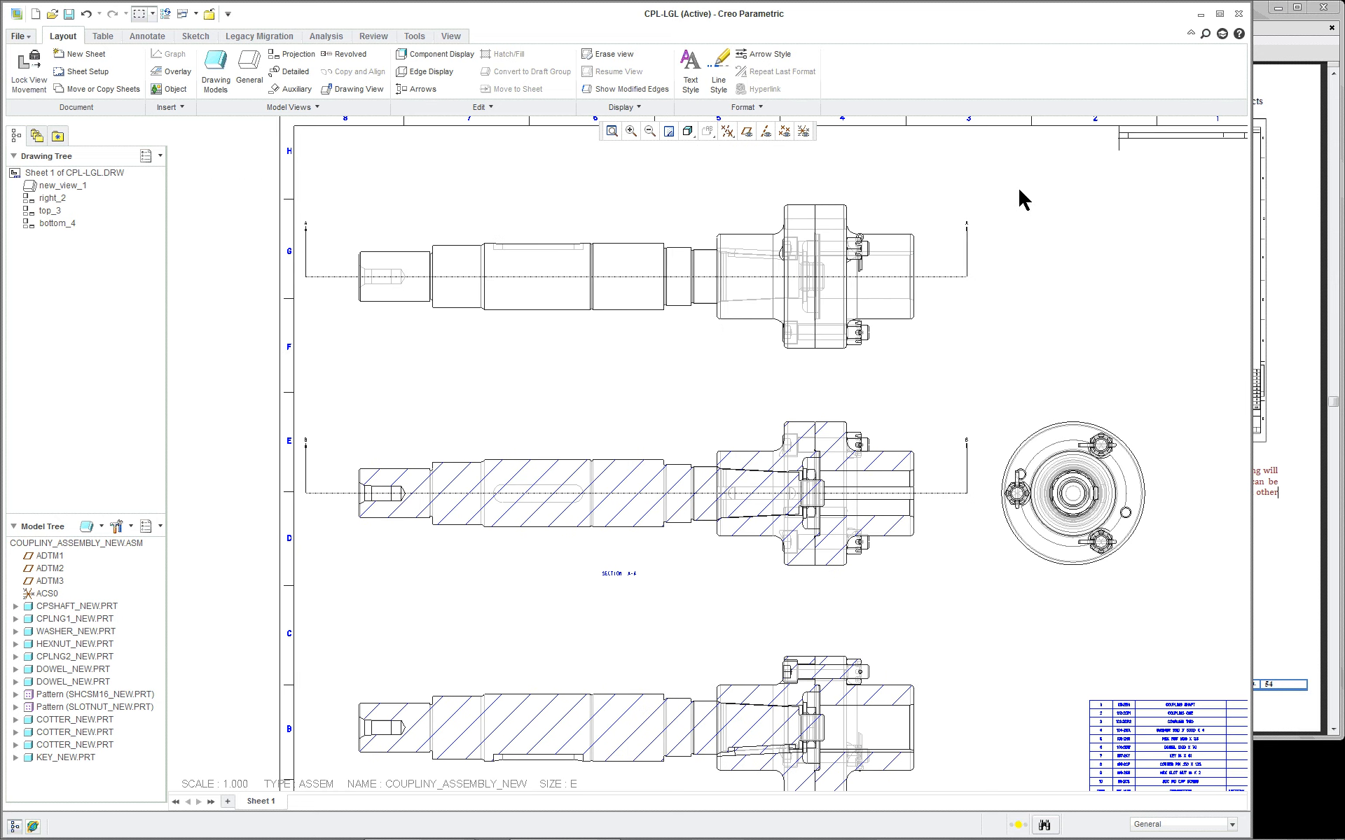
{"action": "scroll", "coordinate": [954, 225], "scroll_direction": "down", "scroll_amount": 2}
{"action": "double_click", "coordinate": [888, 249]}
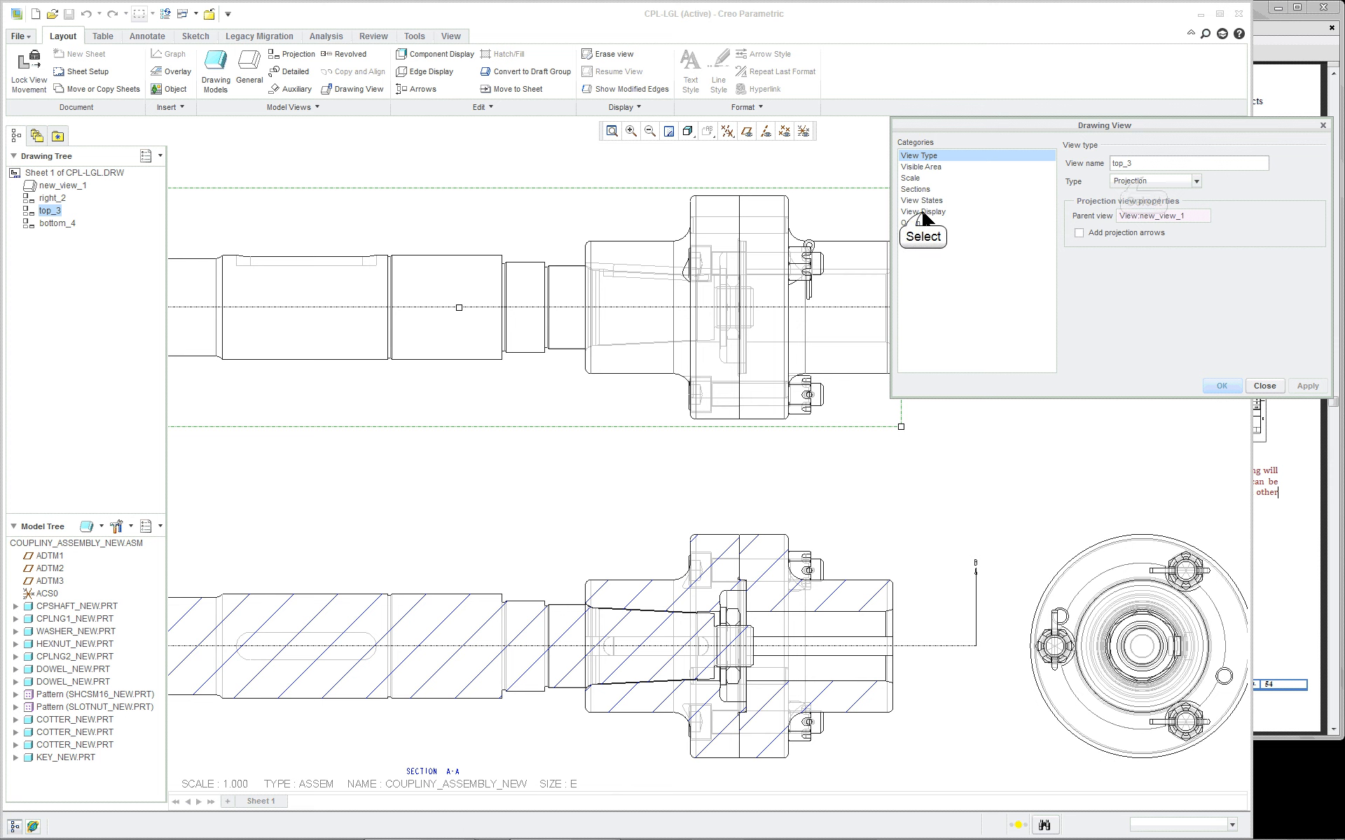
{"action": "left_click", "coordinate": [923, 212]}
{"action": "left_click", "coordinate": [1152, 178]}
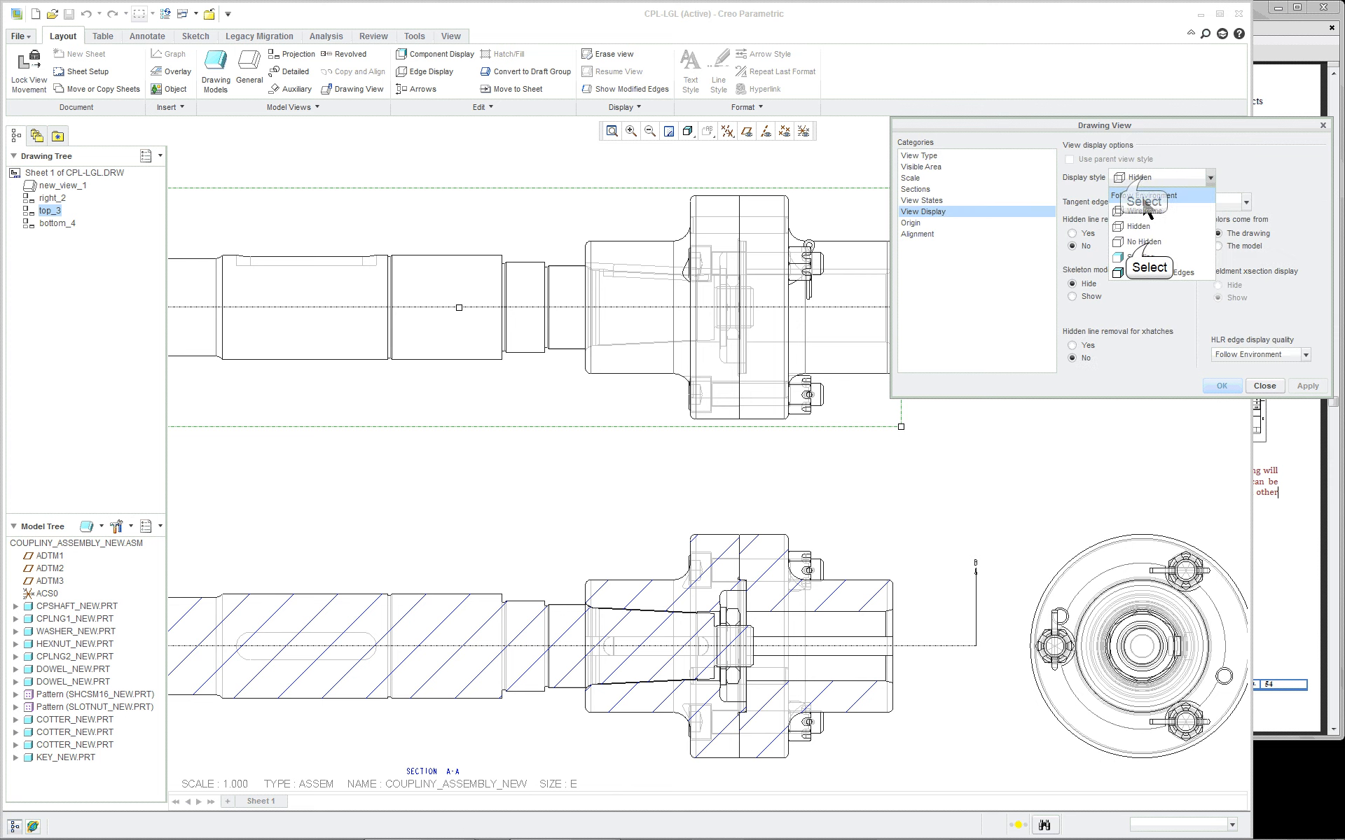
{"action": "left_click", "coordinate": [1145, 241]}
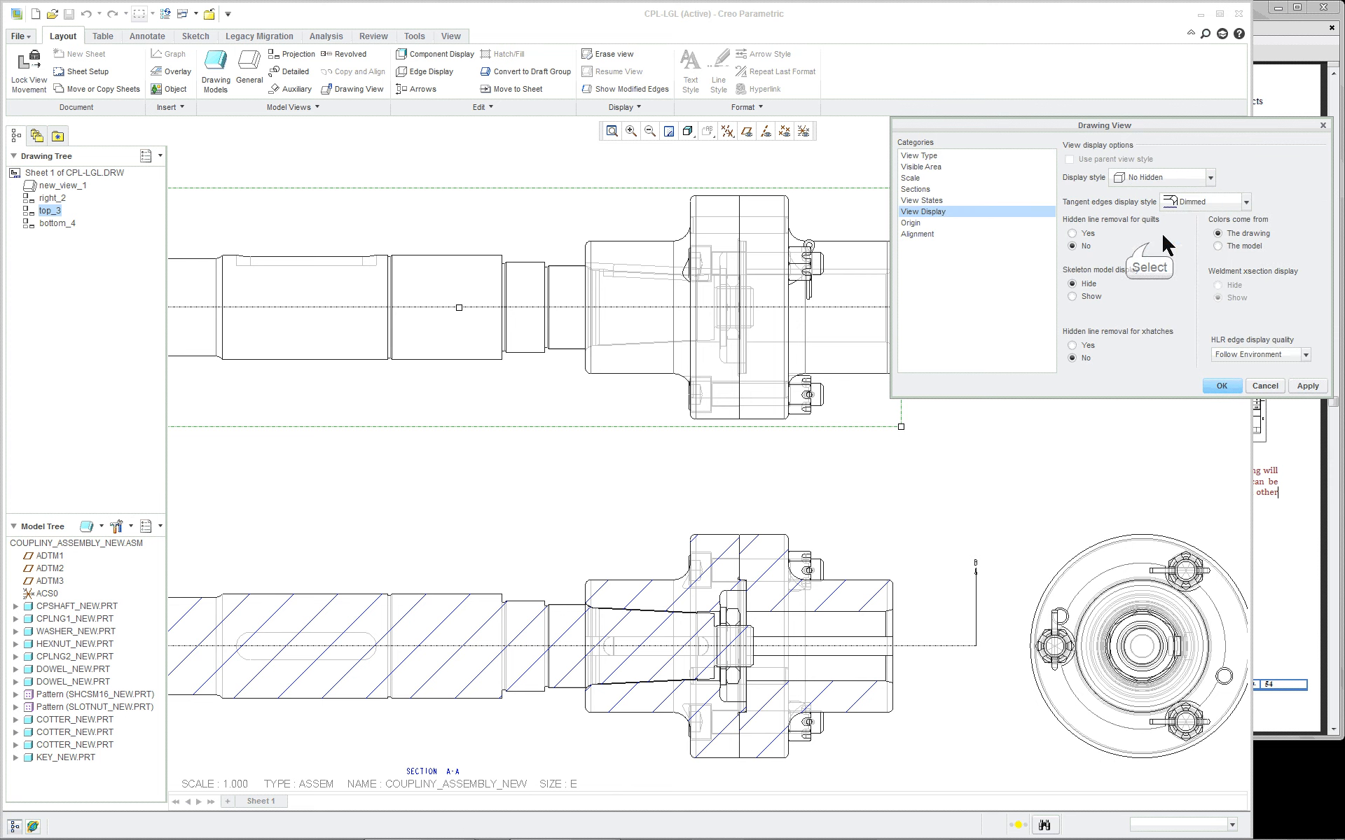
{"action": "left_click", "coordinate": [1324, 389]}
{"action": "left_click", "coordinate": [1265, 387]}
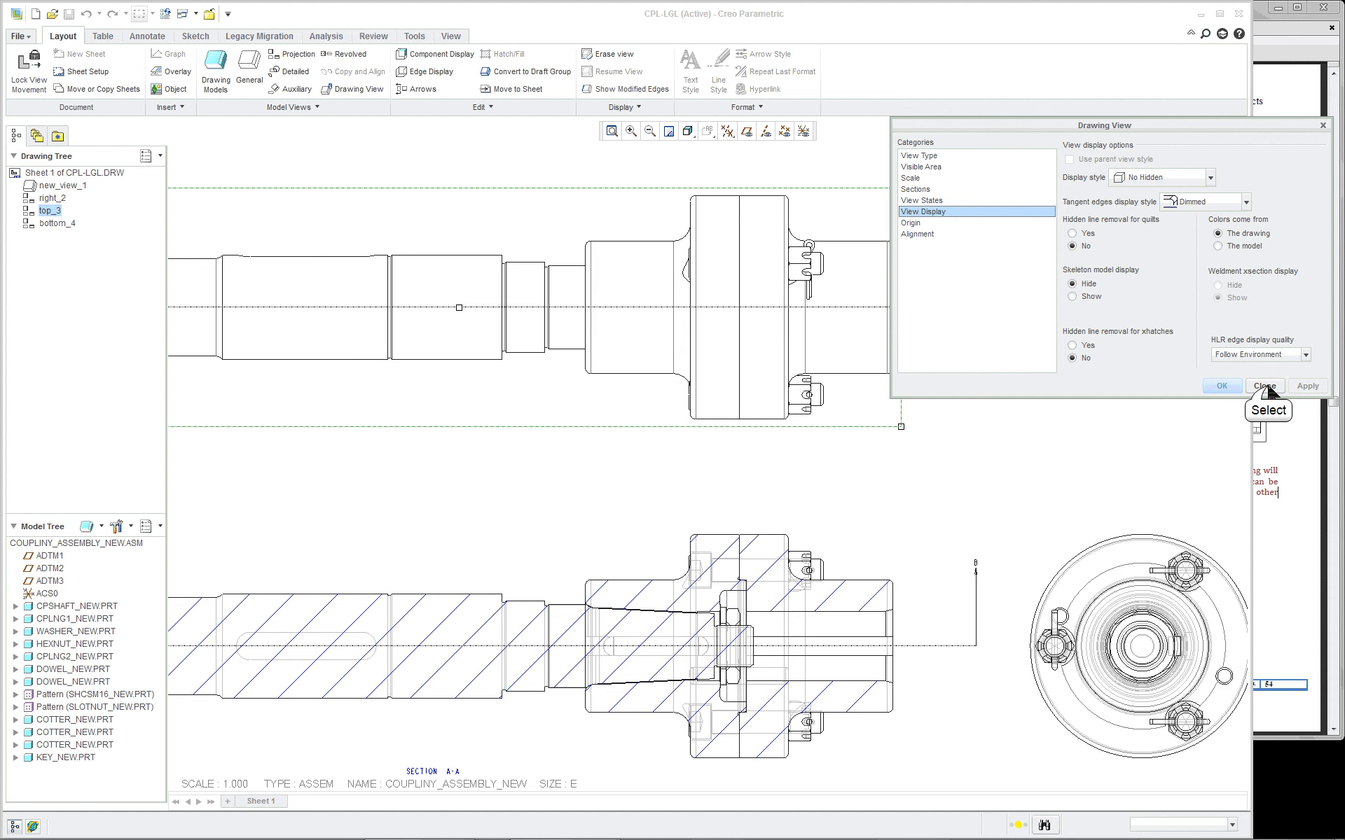
{"action": "left_click", "coordinate": [1037, 442]}
Step: Set the top projection view's tangent edges display style to None, keep its display style at No Hidden, and accept the settings
{"action": "scroll", "coordinate": [1037, 442], "scroll_direction": "up", "scroll_amount": 2}
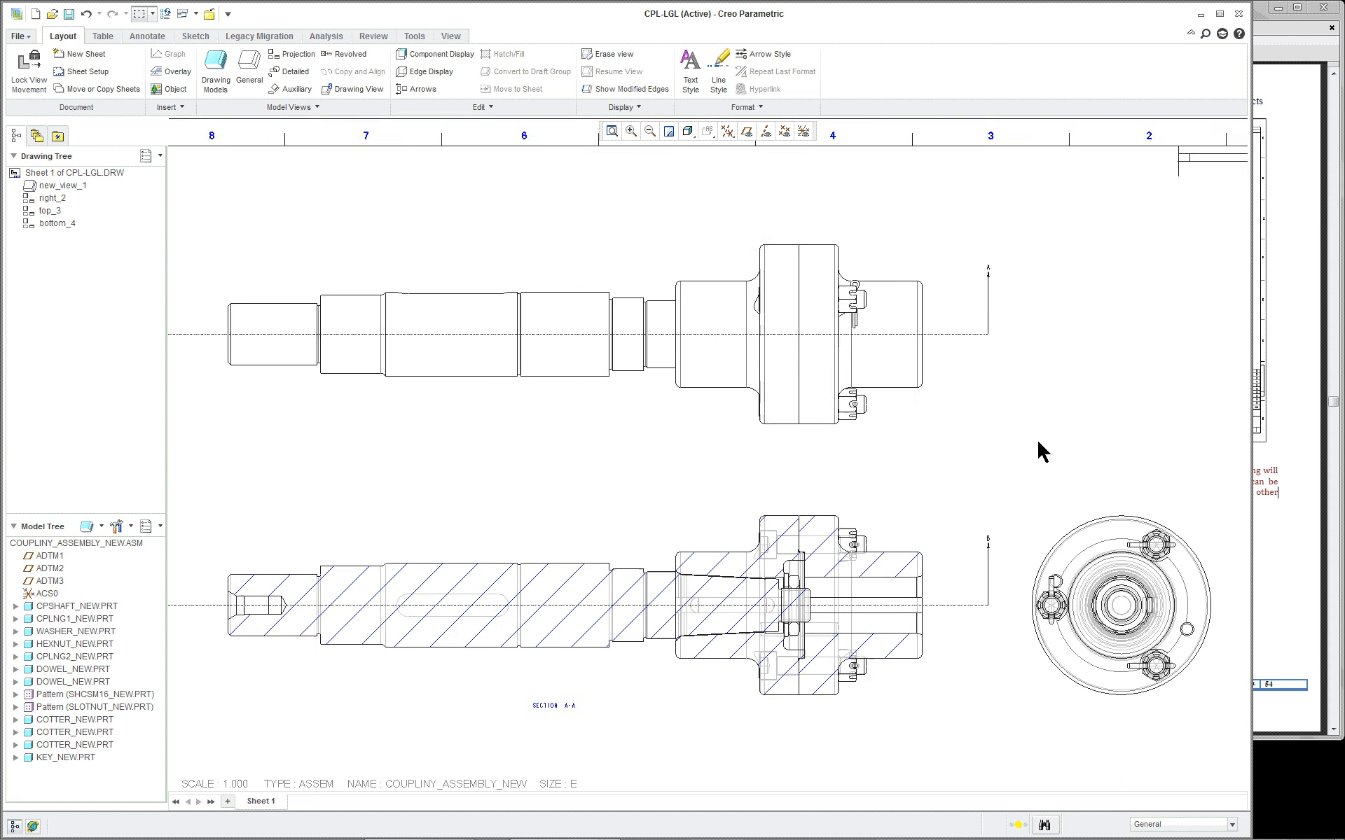
{"action": "double_click", "coordinate": [786, 381]}
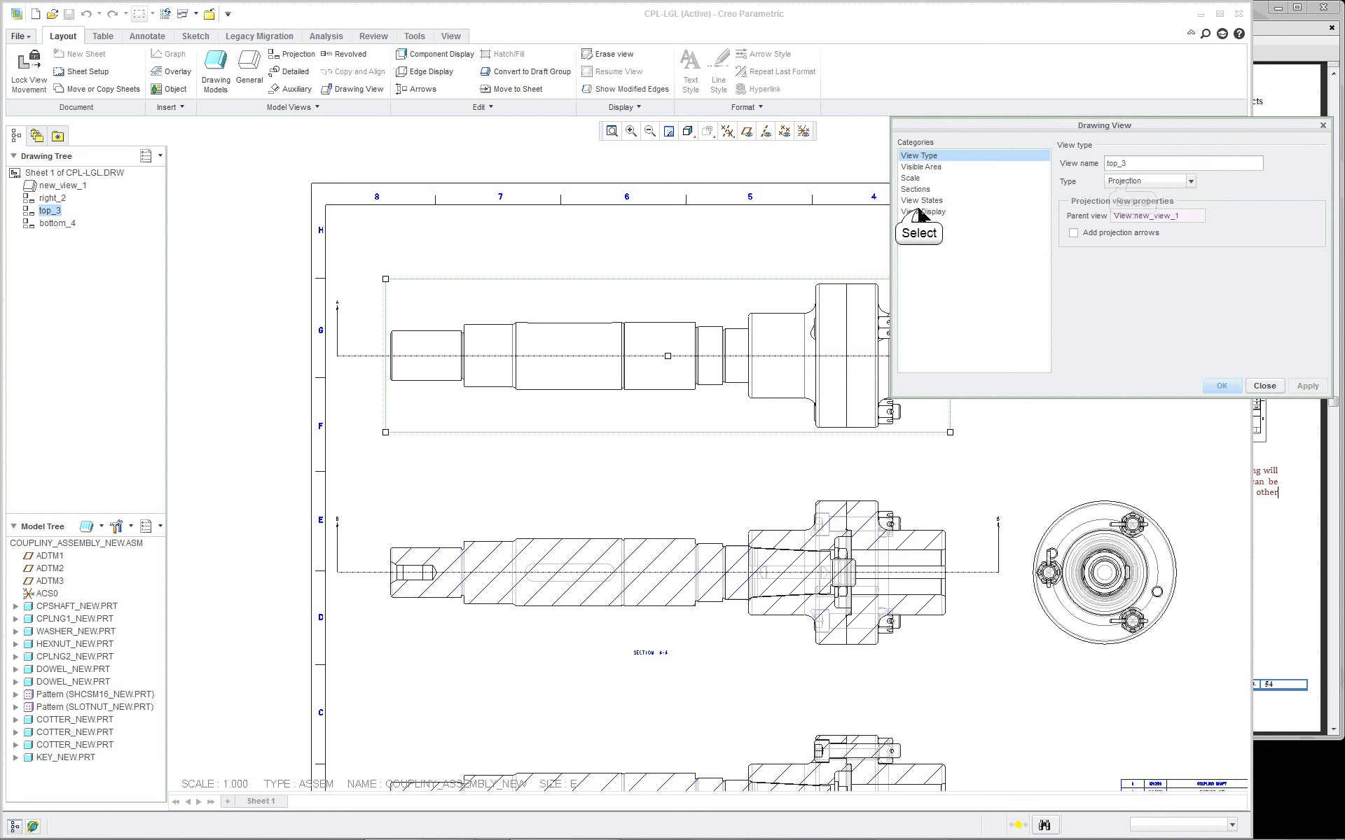
{"action": "left_click", "coordinate": [919, 212]}
{"action": "left_click", "coordinate": [1142, 178]}
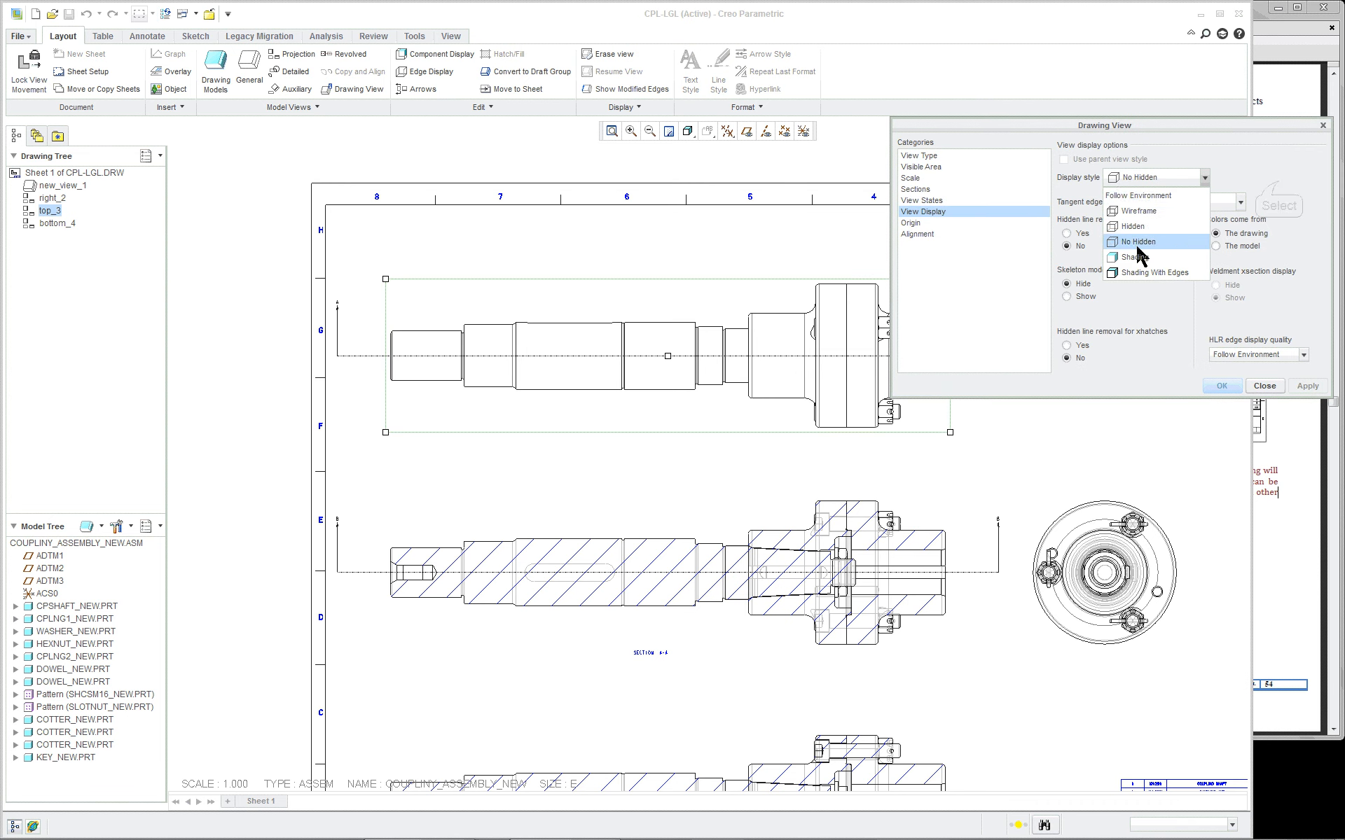
{"action": "left_click", "coordinate": [1138, 241]}
{"action": "left_click", "coordinate": [1194, 203]}
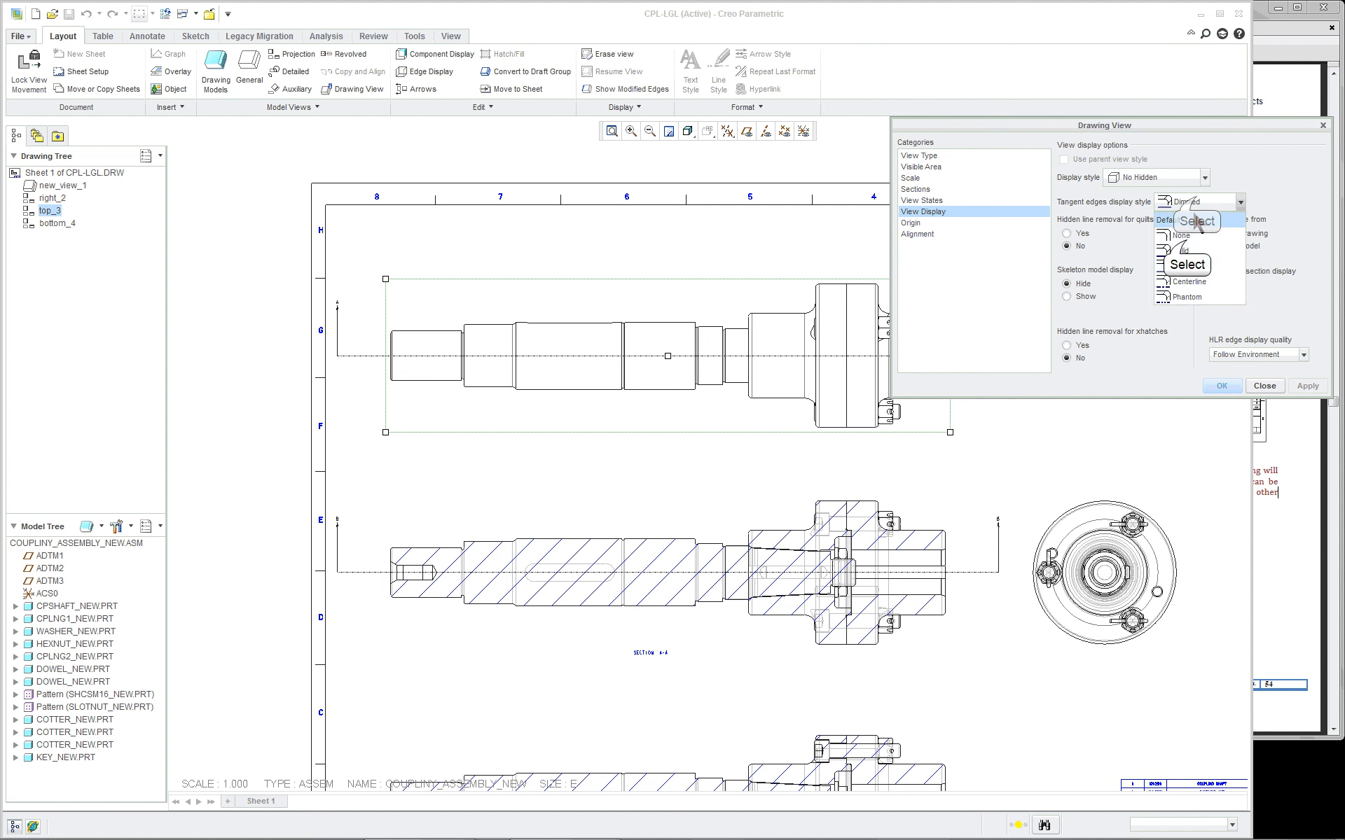
{"action": "left_click", "coordinate": [1181, 235]}
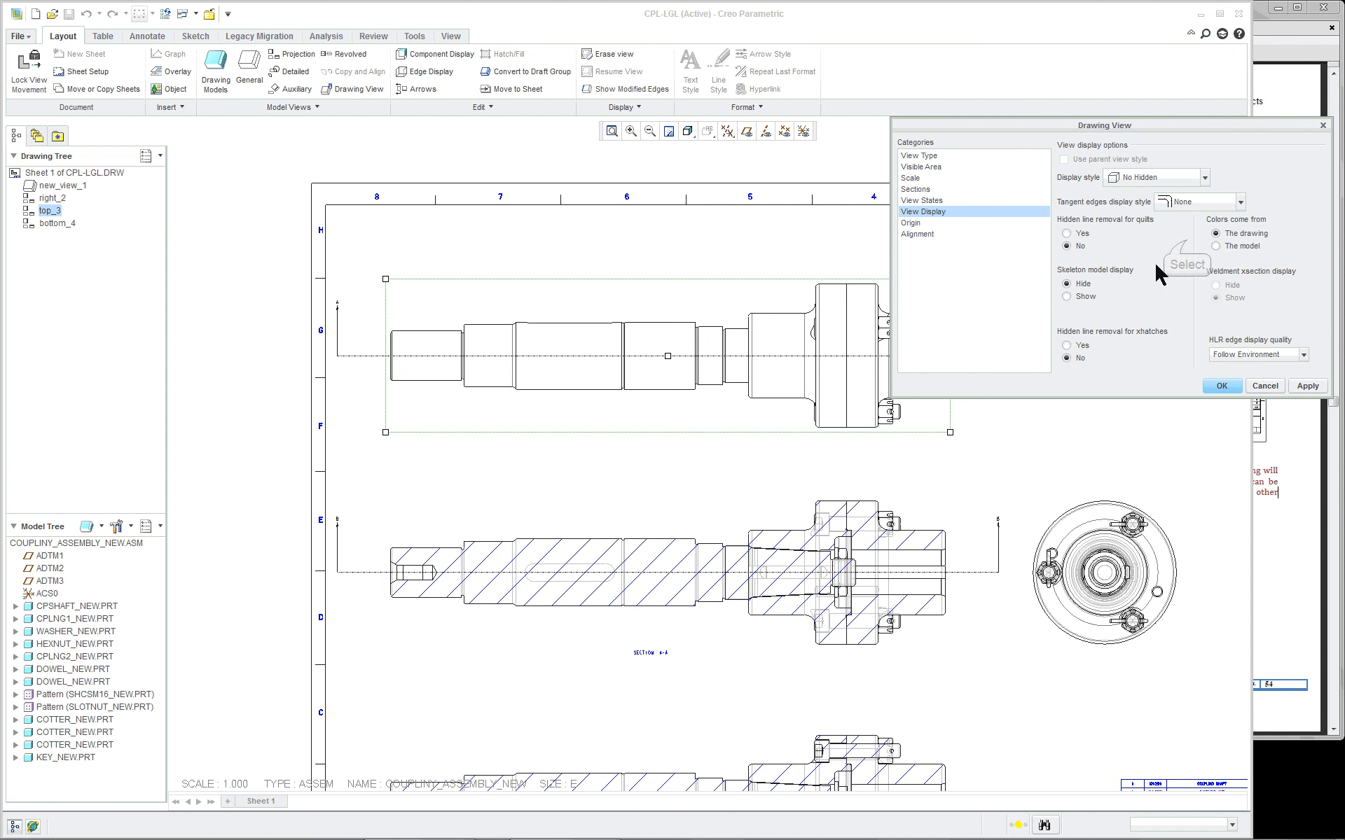
{"action": "double_click", "coordinate": [1223, 387]}
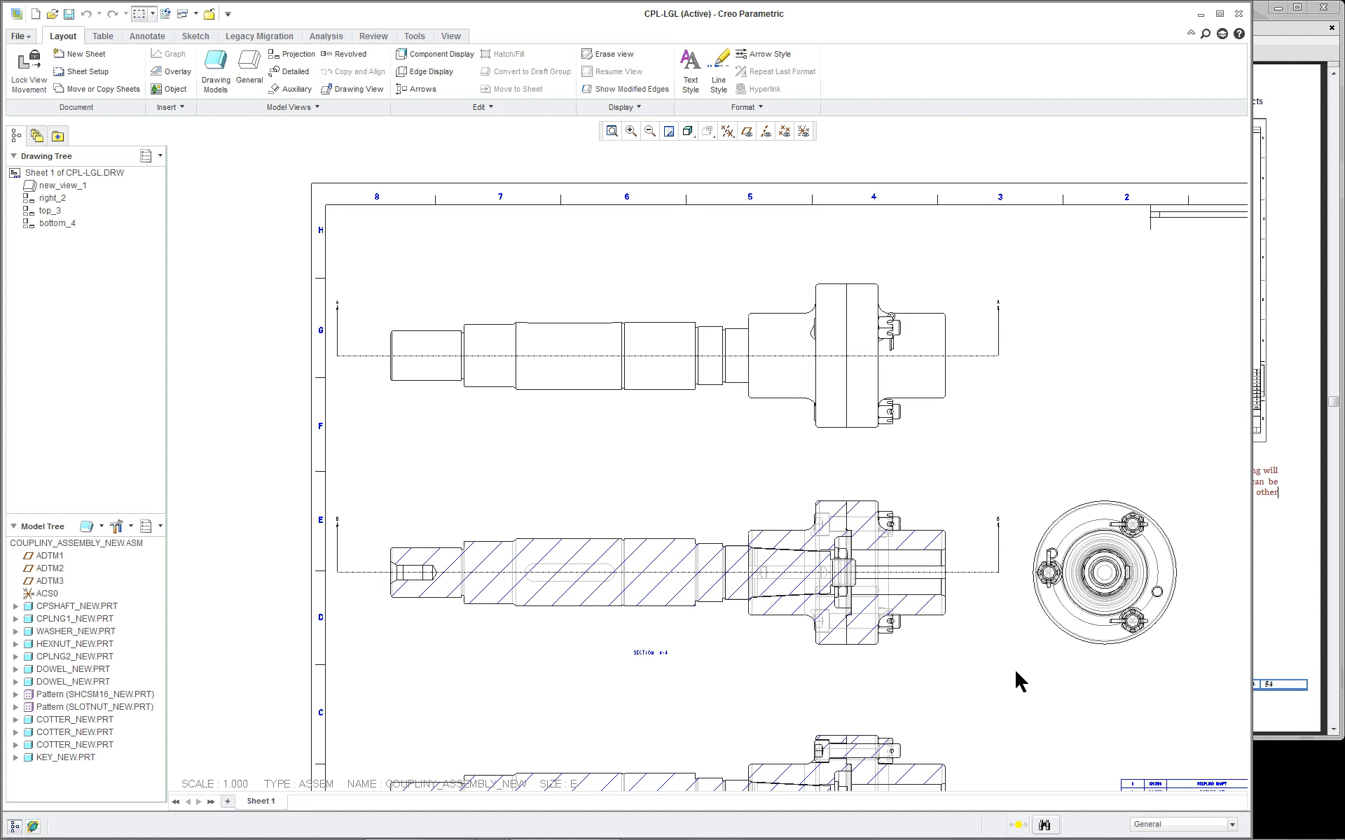
Step: Examine the sheet's shaft views, section arrows and the cross-hatching of sections A-A and B-B
{"action": "scroll", "coordinate": [933, 465], "scroll_direction": "down", "scroll_amount": 4}
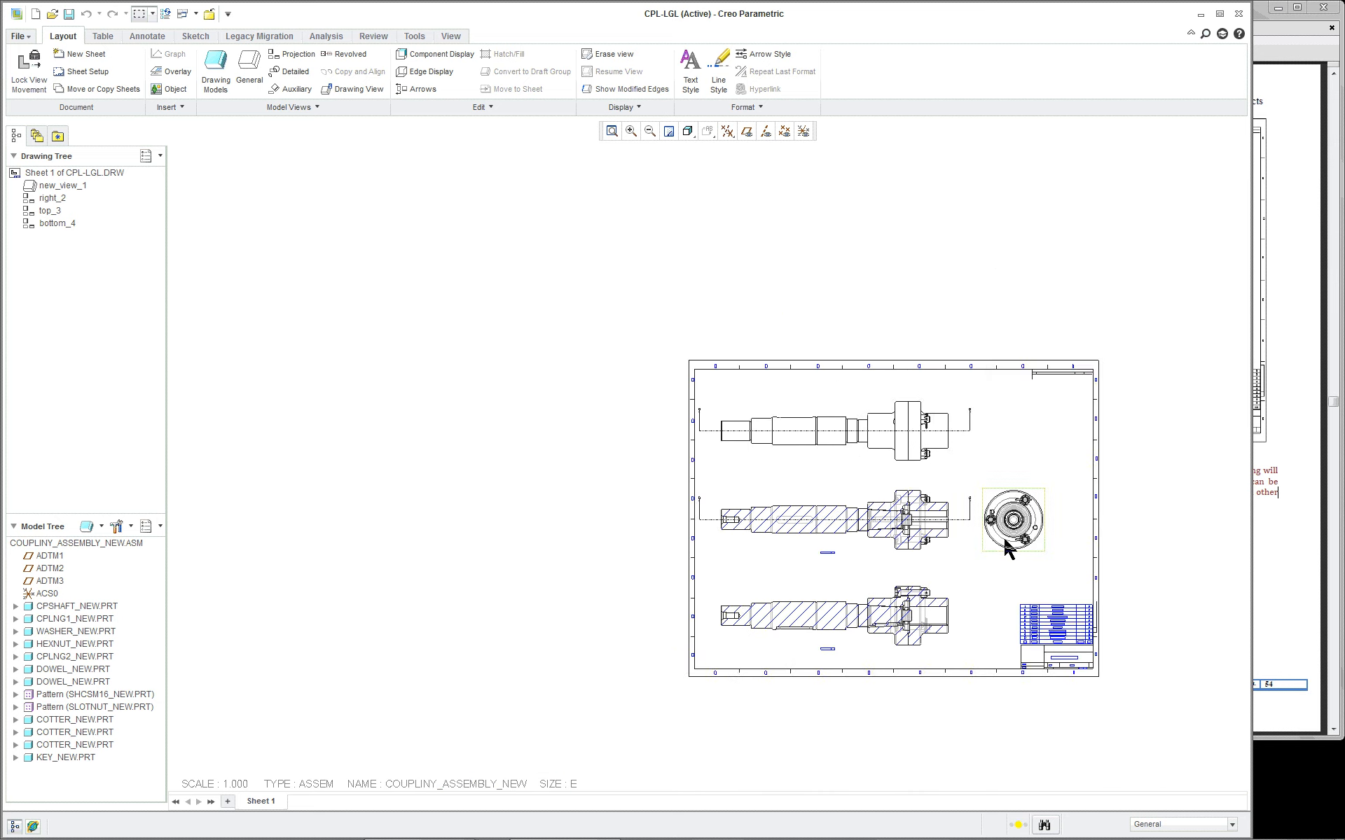
{"action": "scroll", "coordinate": [1009, 539], "scroll_direction": "up", "scroll_amount": 1}
{"action": "scroll", "coordinate": [918, 700], "scroll_direction": "up", "scroll_amount": 3}
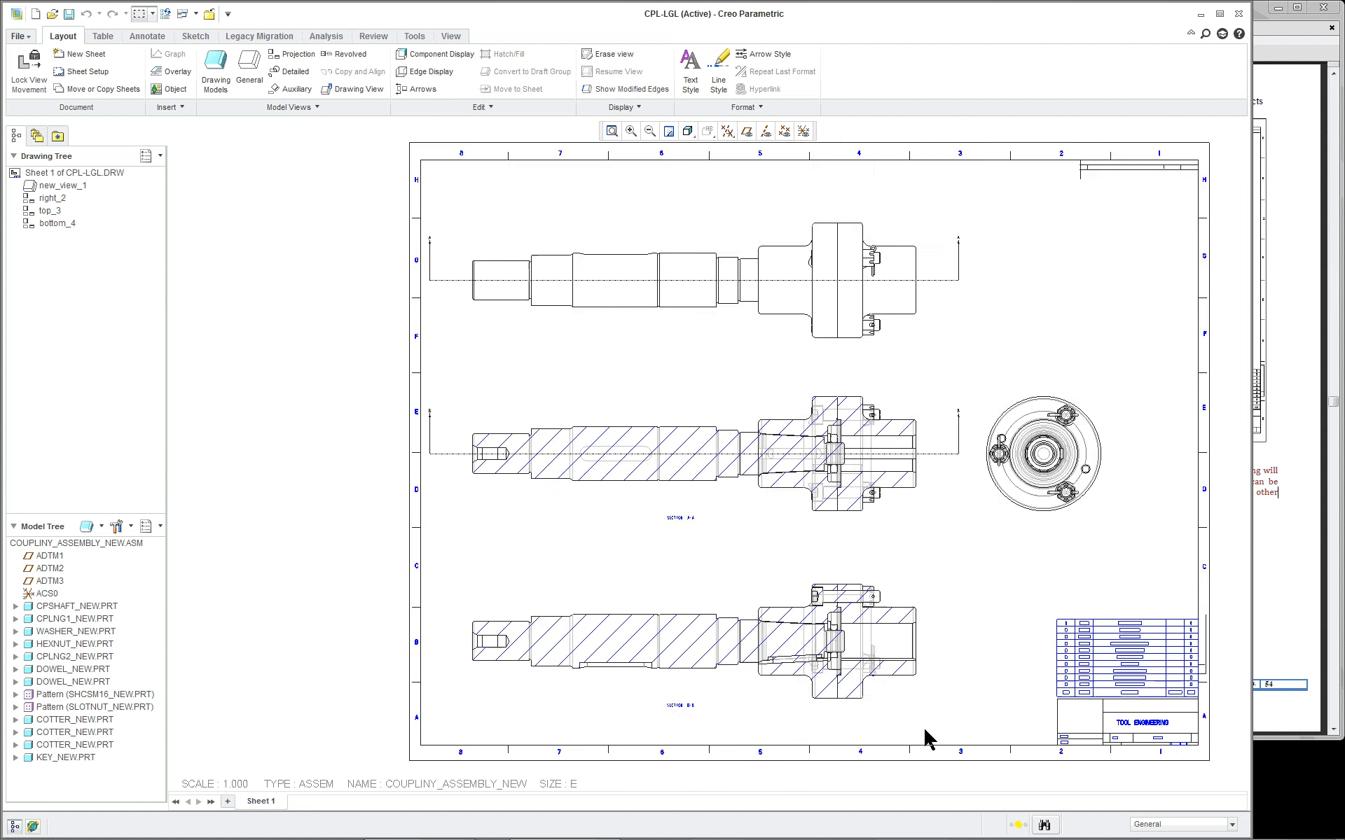
{"action": "scroll", "coordinate": [405, 395], "scroll_direction": "up", "scroll_amount": 2}
{"action": "scroll", "coordinate": [409, 368], "scroll_direction": "down", "scroll_amount": 2}
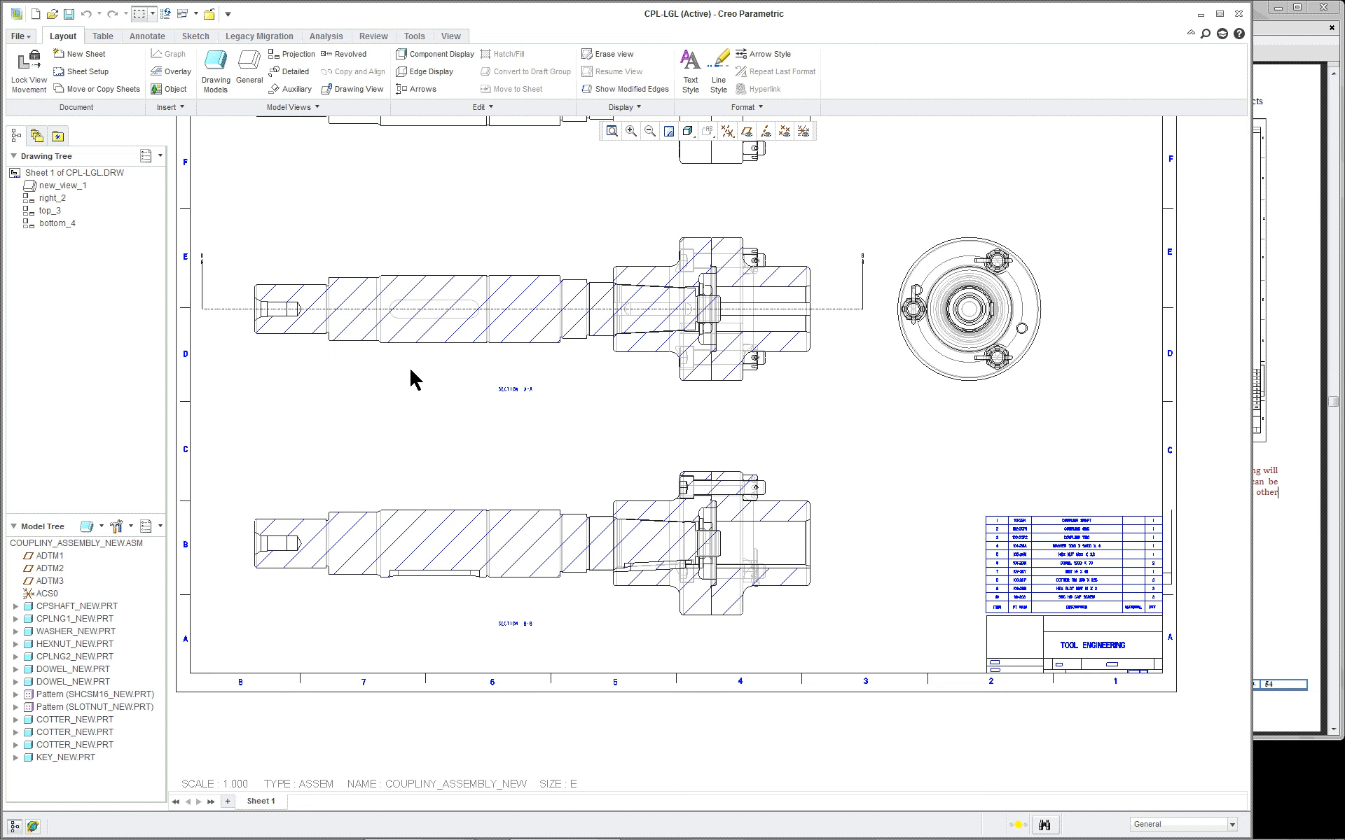
{"action": "scroll", "coordinate": [275, 273], "scroll_direction": "down", "scroll_amount": 1}
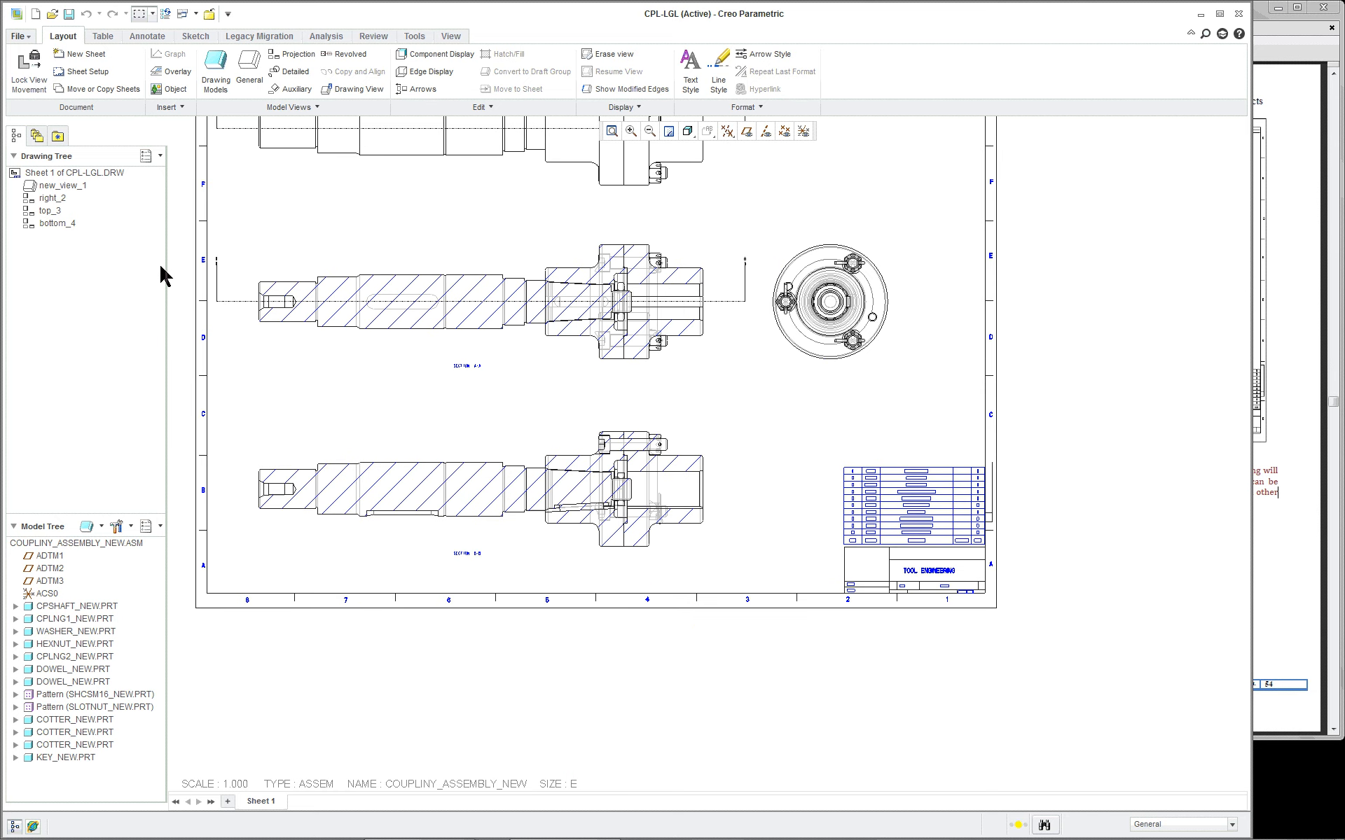
{"action": "scroll", "coordinate": [225, 218], "scroll_direction": "up", "scroll_amount": 1}
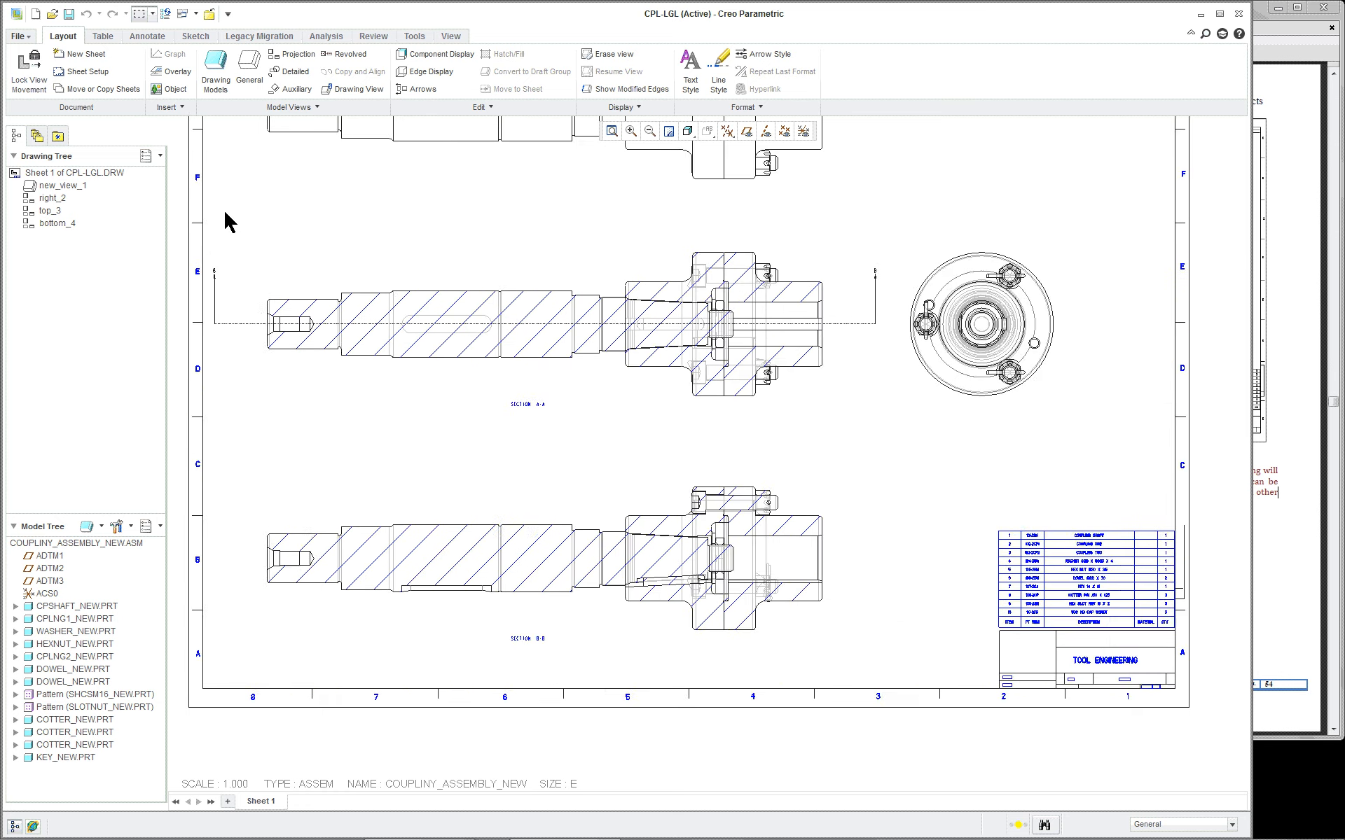
{"action": "scroll", "coordinate": [308, 217], "scroll_direction": "up", "scroll_amount": 1}
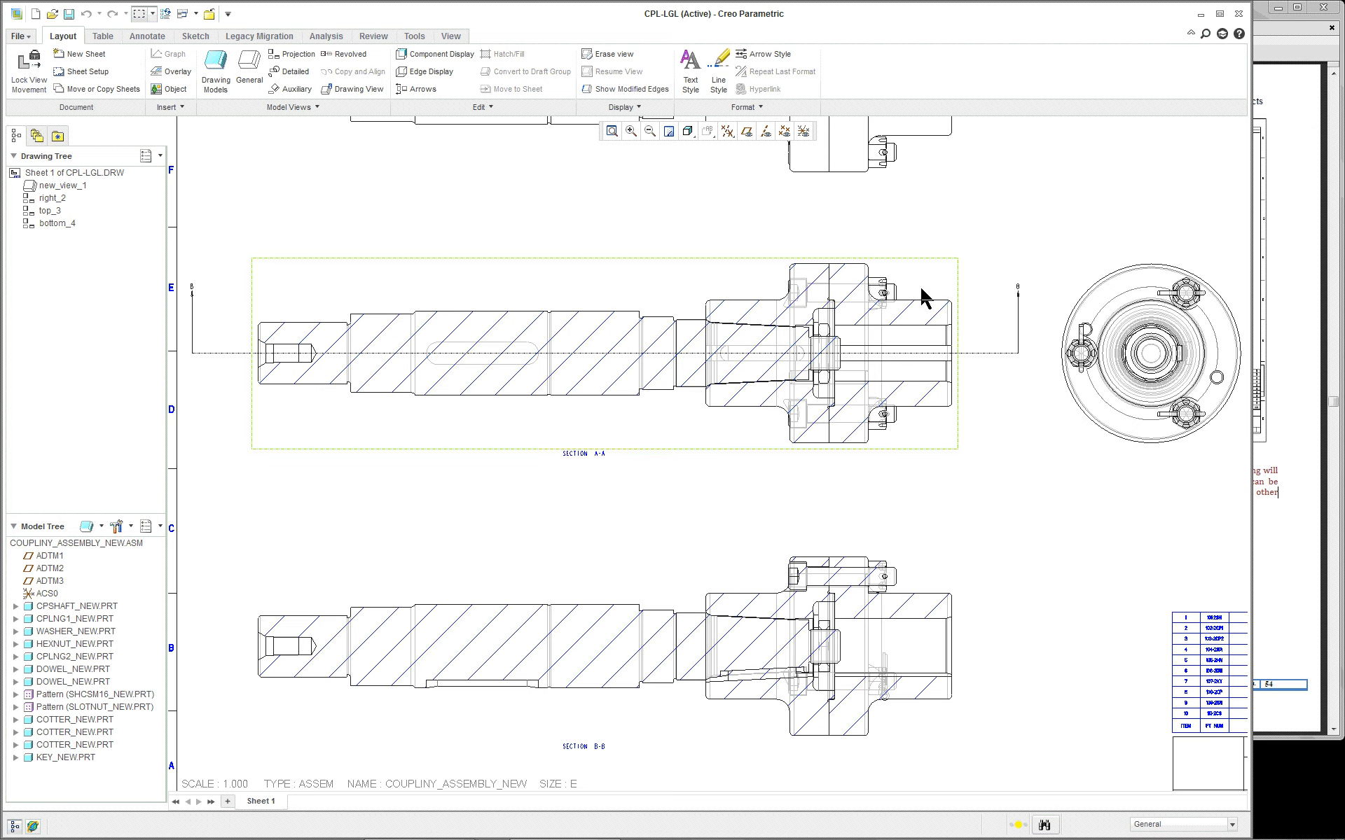
{"action": "scroll", "coordinate": [918, 297], "scroll_direction": "up", "scroll_amount": 1}
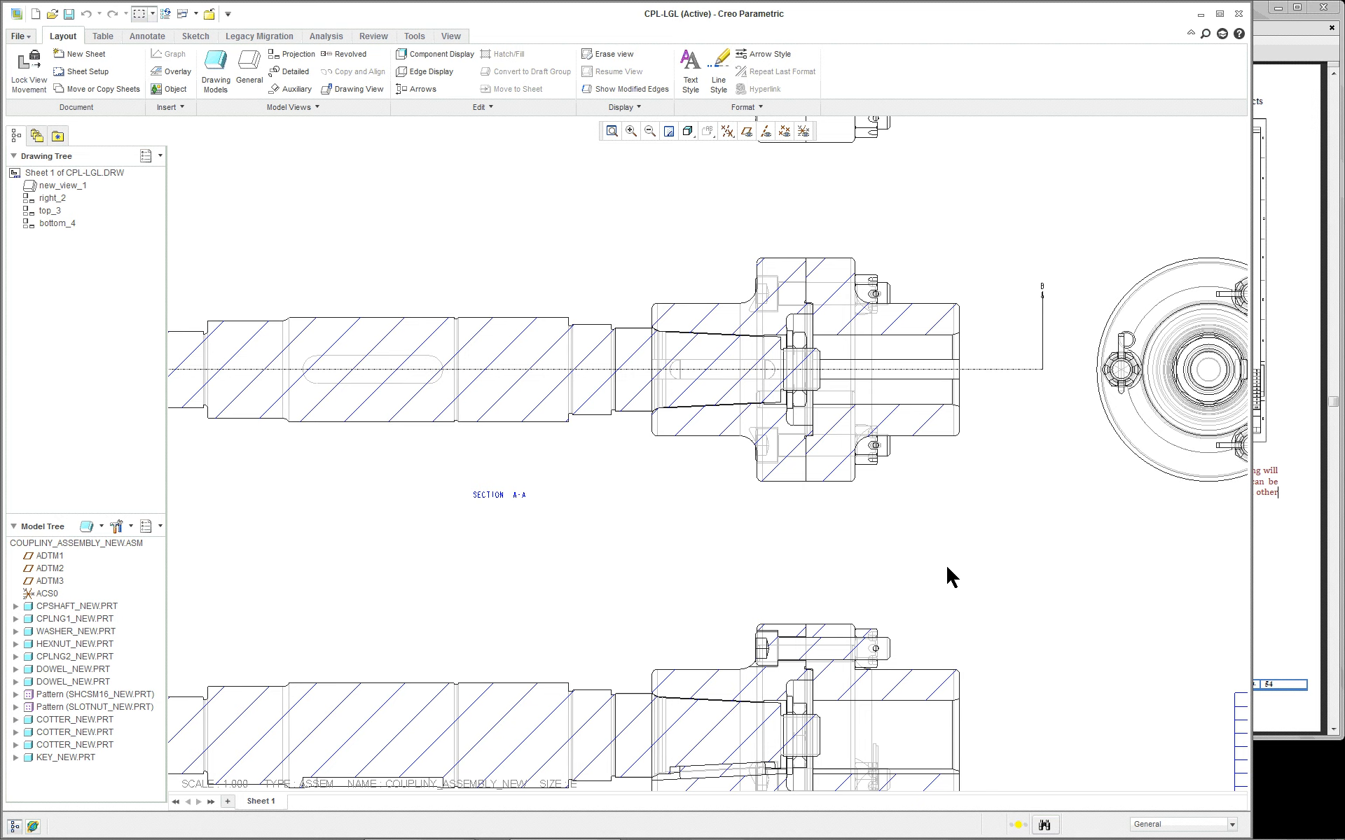
{"action": "scroll", "coordinate": [709, 511], "scroll_direction": "up", "scroll_amount": 3}
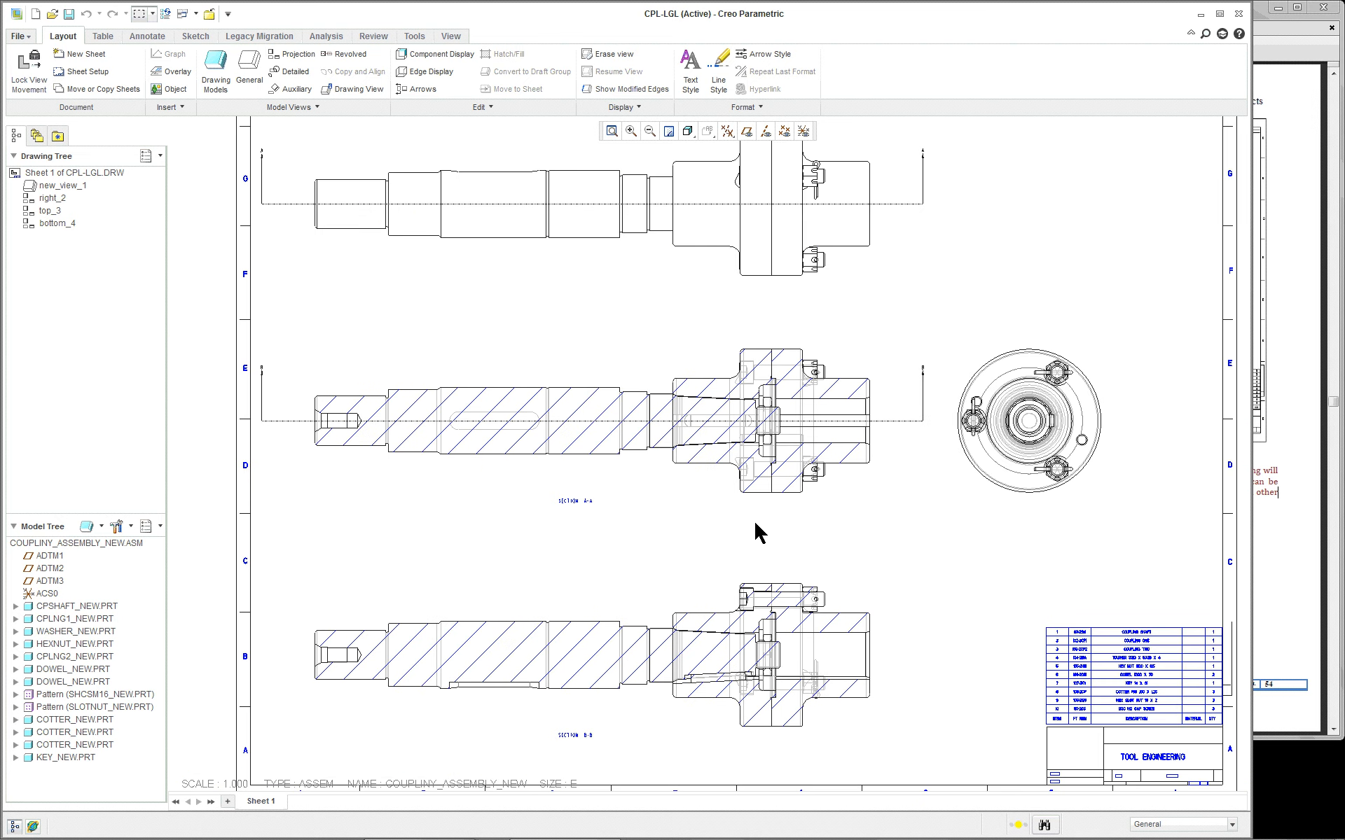
{"action": "scroll", "coordinate": [720, 518], "scroll_direction": "down", "scroll_amount": 2}
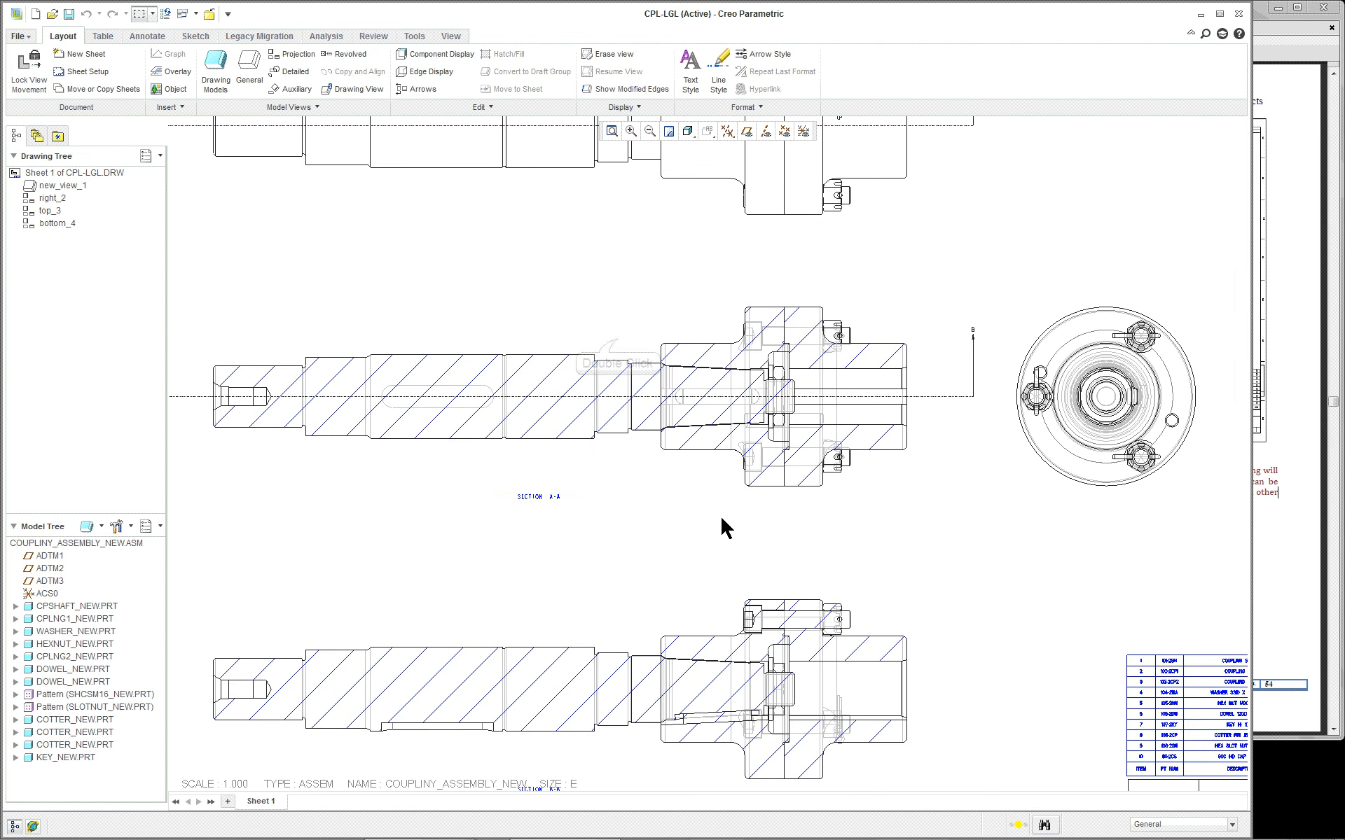
Step: Change the general view's section A to a Local sectioned area and pick its breakout centre point on an edge of the coupling flange
{"action": "double_click", "coordinate": [620, 343]}
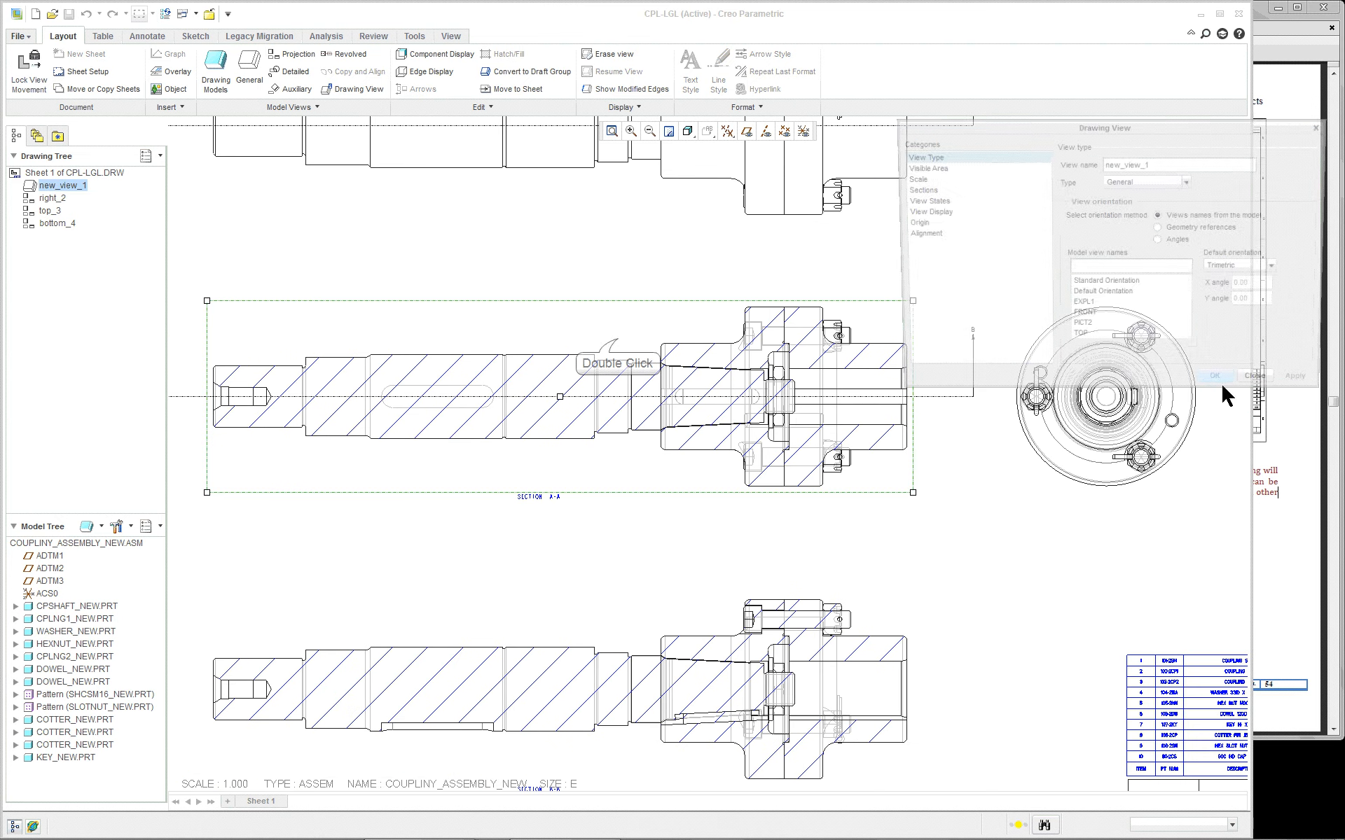
{"action": "left_click", "coordinate": [921, 193]}
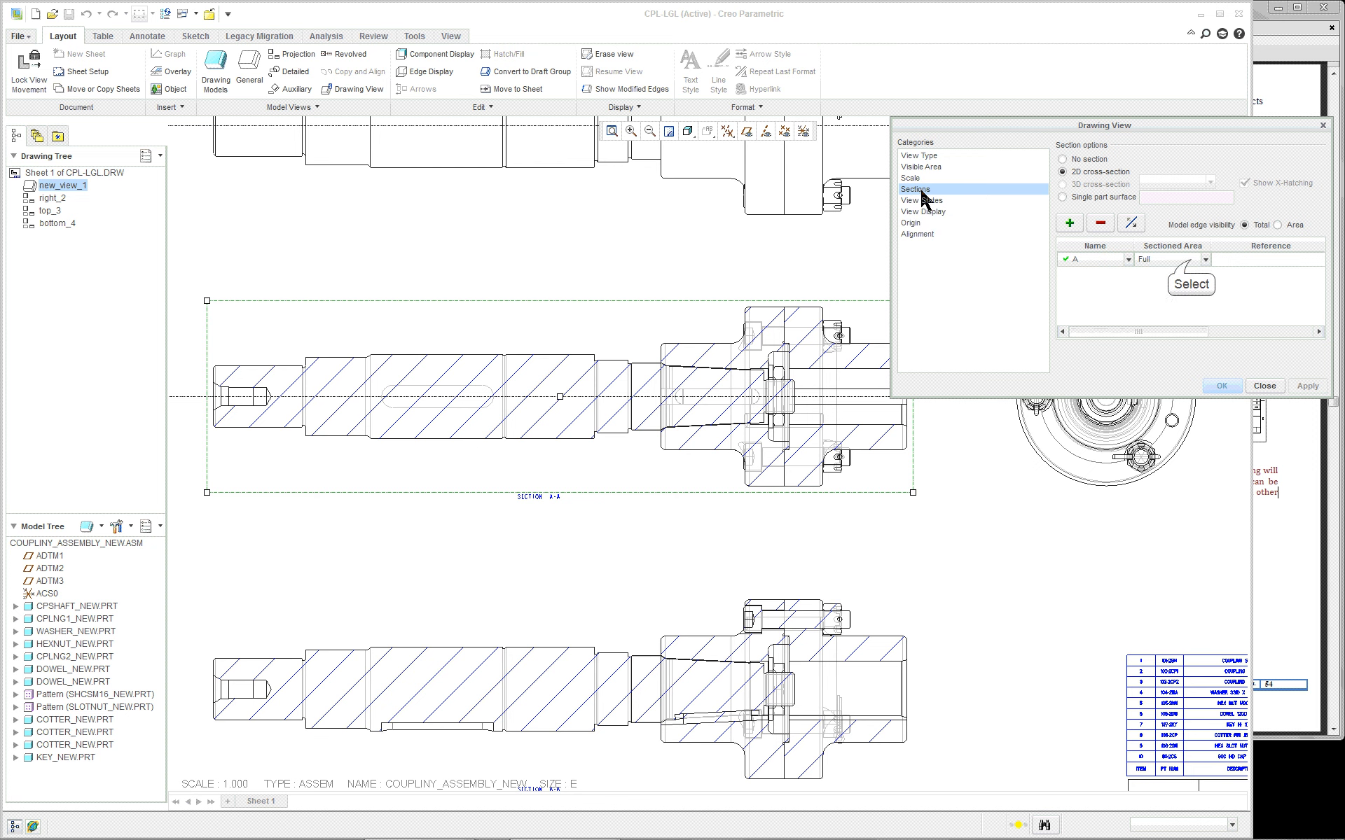
{"action": "left_click", "coordinate": [1192, 260]}
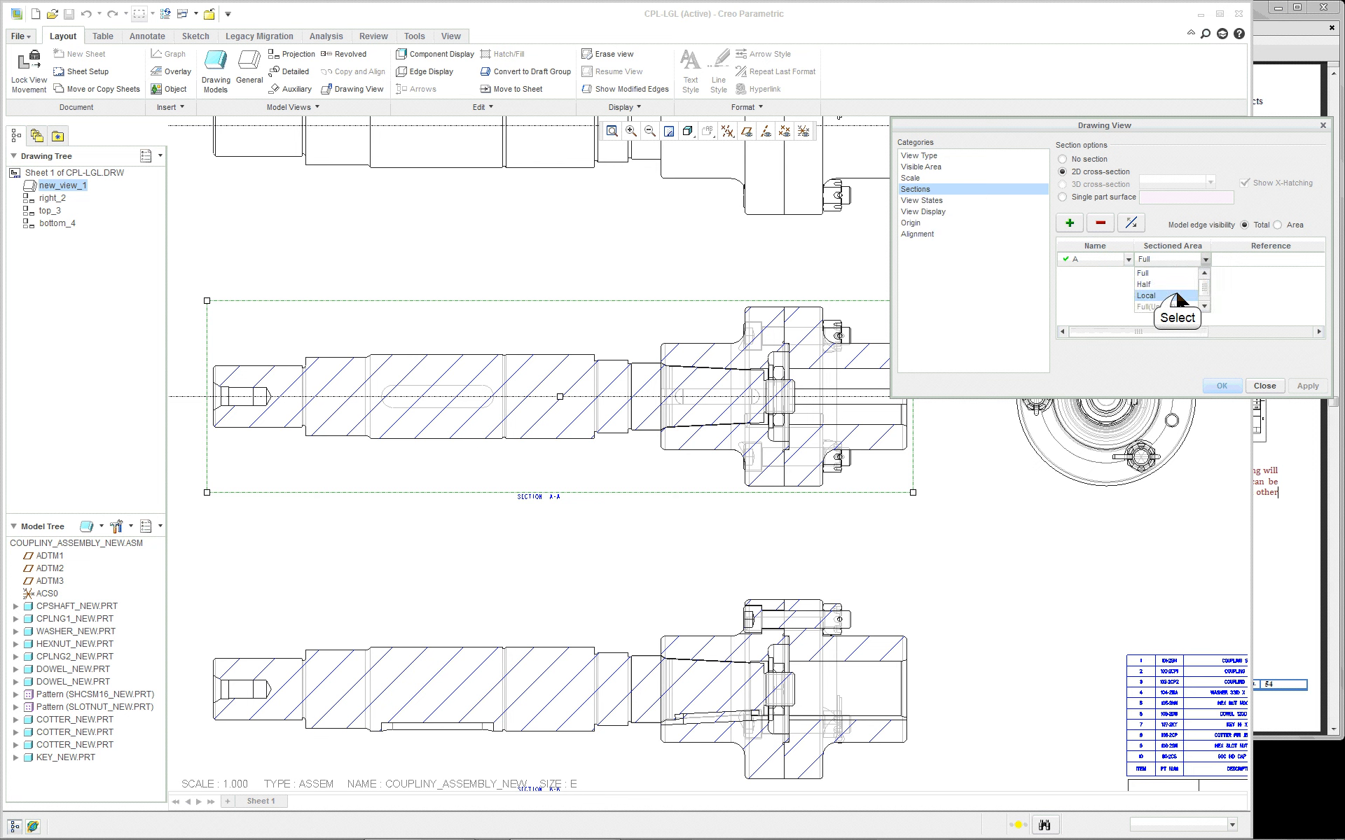
{"action": "left_click", "coordinate": [1147, 295]}
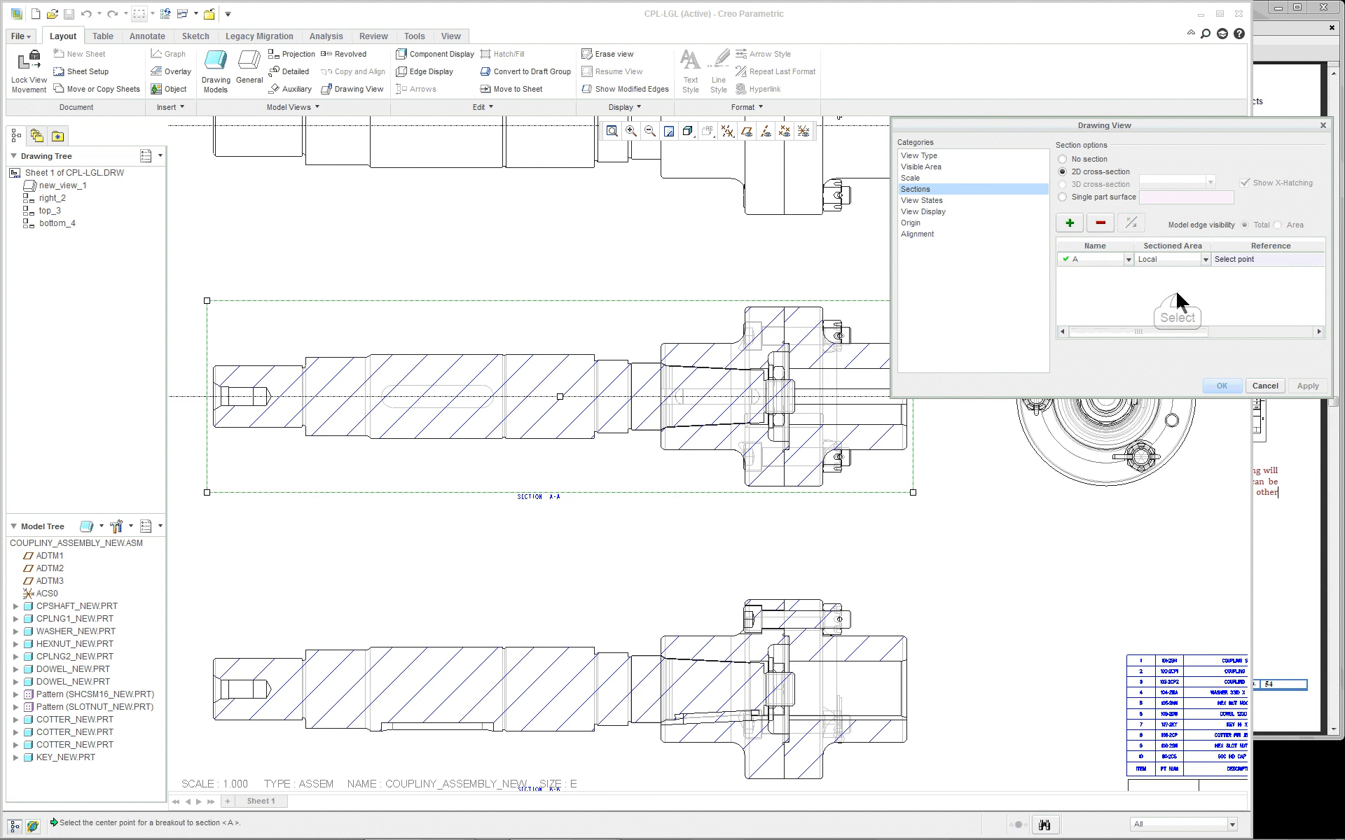
{"action": "left_click", "coordinate": [736, 346]}
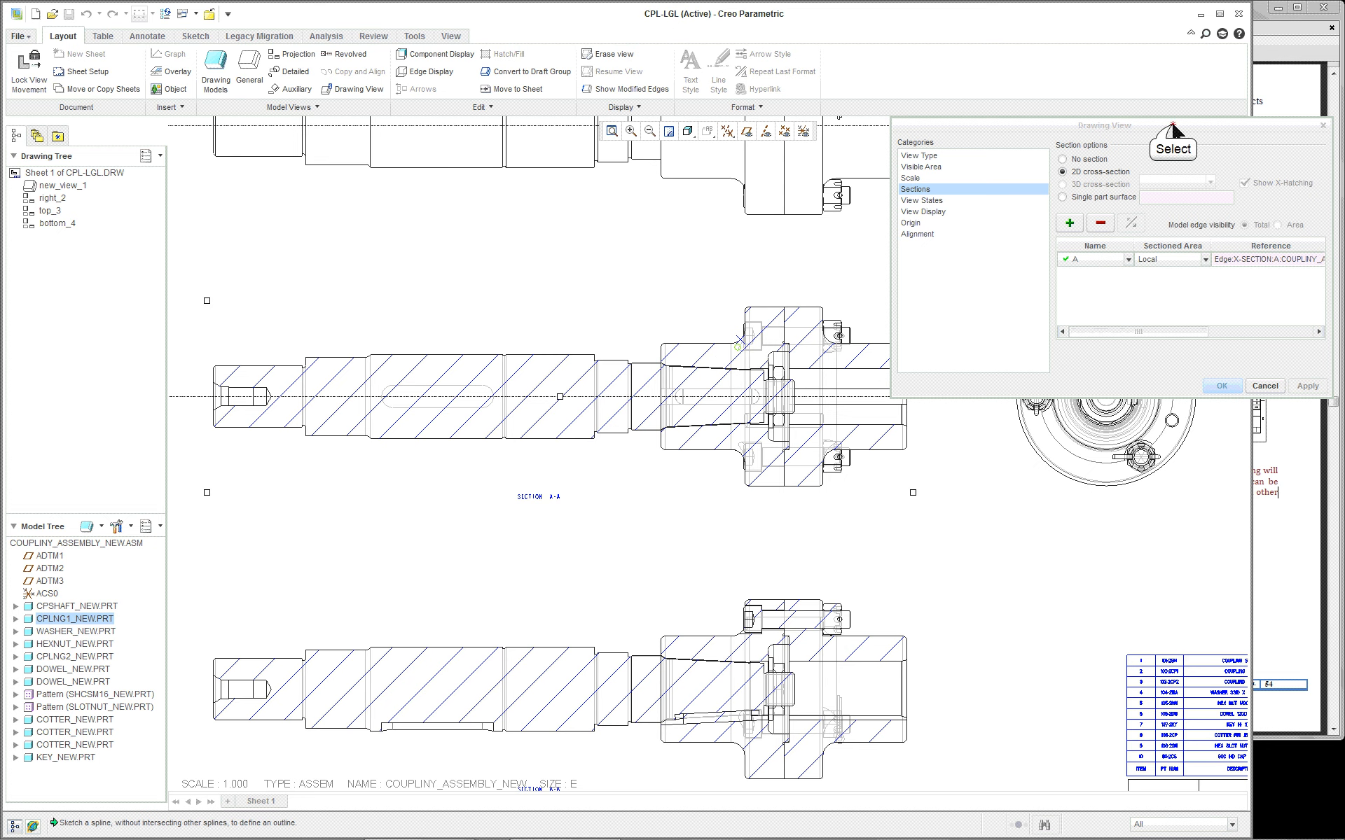
{"action": "mouse_move", "coordinate": [1173, 130]}
{"action": "left_mouse_down"}
{"action": "mouse_move", "coordinate": [1200, 621]}
{"action": "mouse_move", "coordinate": [1209, 567]}
{"action": "left_mouse_up"}
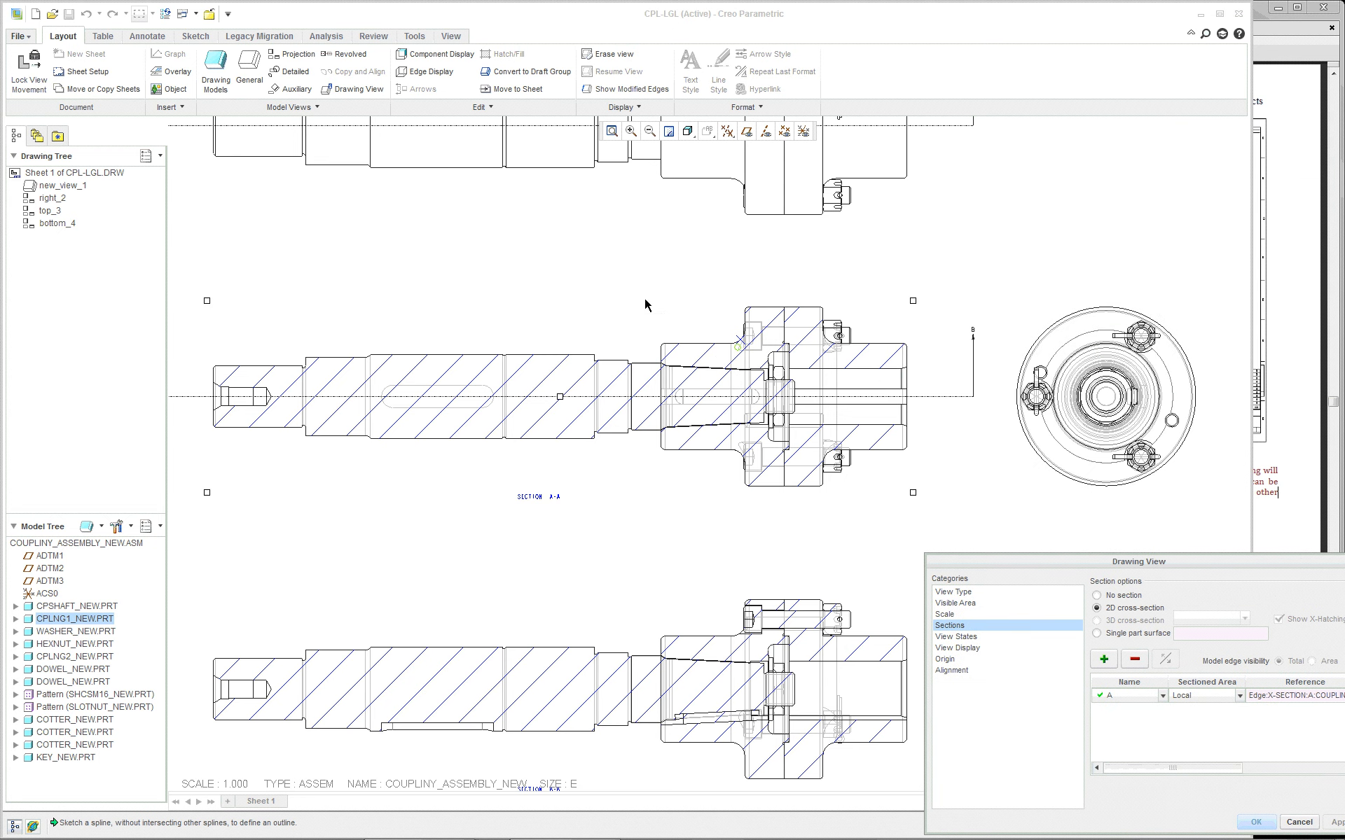
Step: Sketch a closed spline around the coupling end as the local section boundary, apply it and close the view settings
{"action": "left_click", "coordinate": [675, 266]}
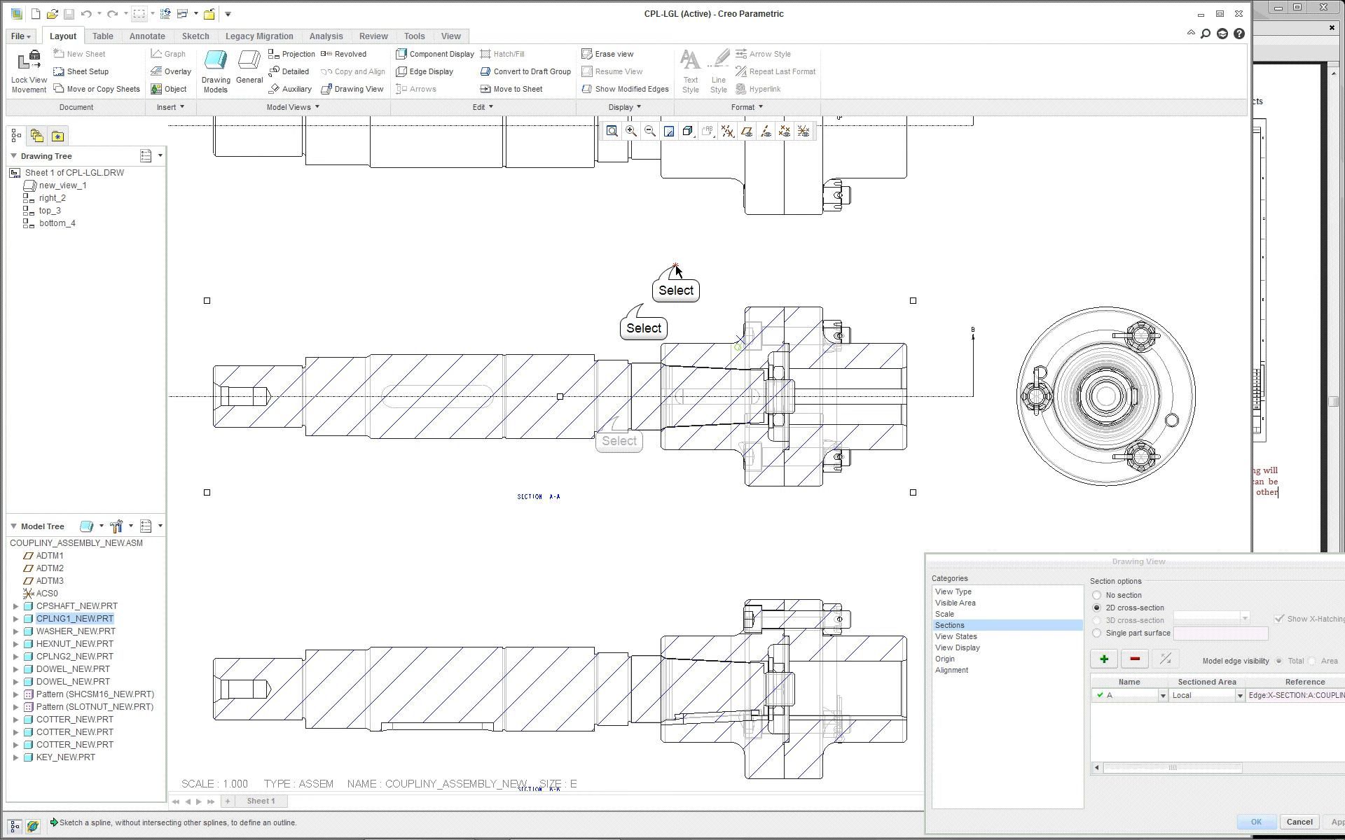
{"action": "left_click", "coordinate": [642, 305]}
{"action": "left_click", "coordinate": [618, 416]}
{"action": "left_click", "coordinate": [713, 522]}
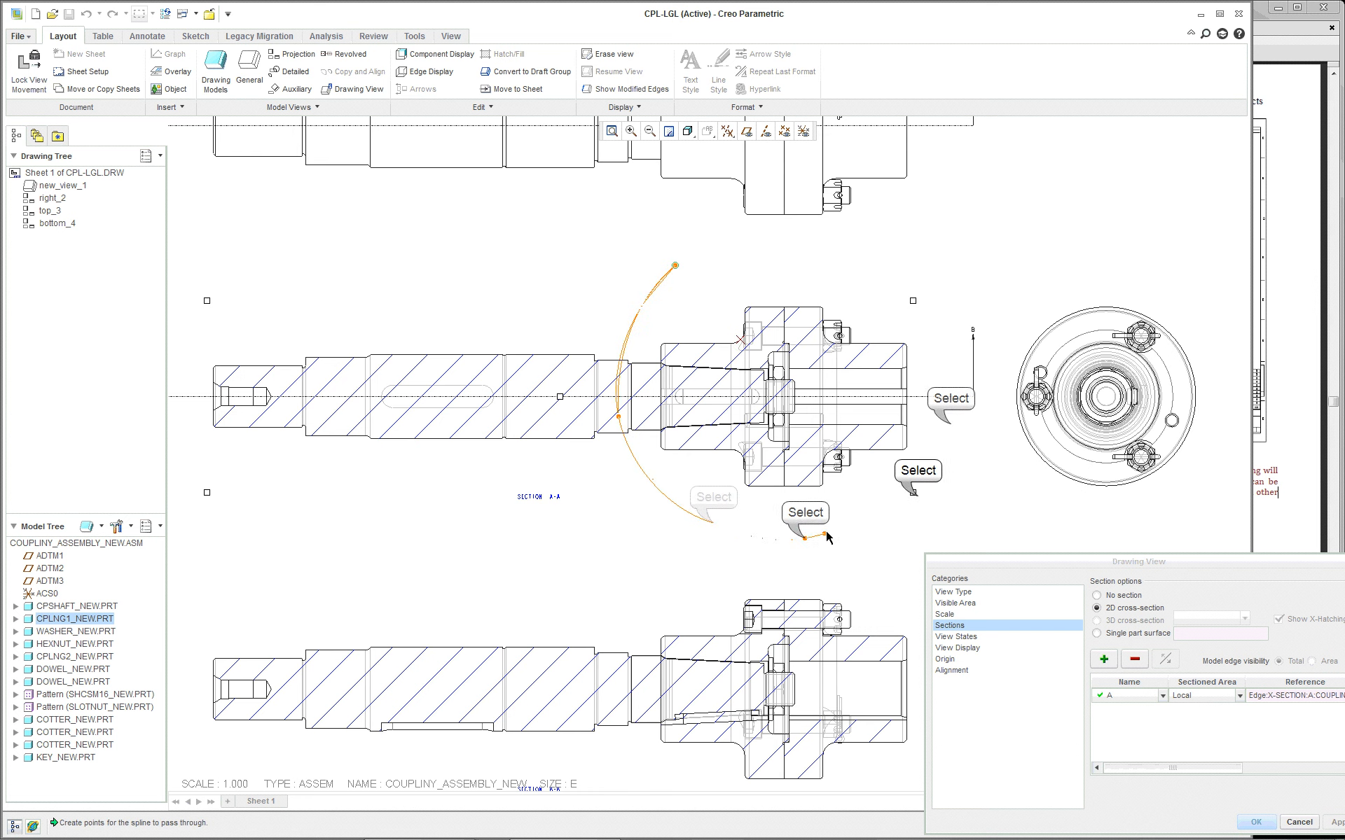
{"action": "left_click", "coordinate": [916, 495]}
{"action": "left_click", "coordinate": [945, 349]}
{"action": "left_click", "coordinate": [764, 240]}
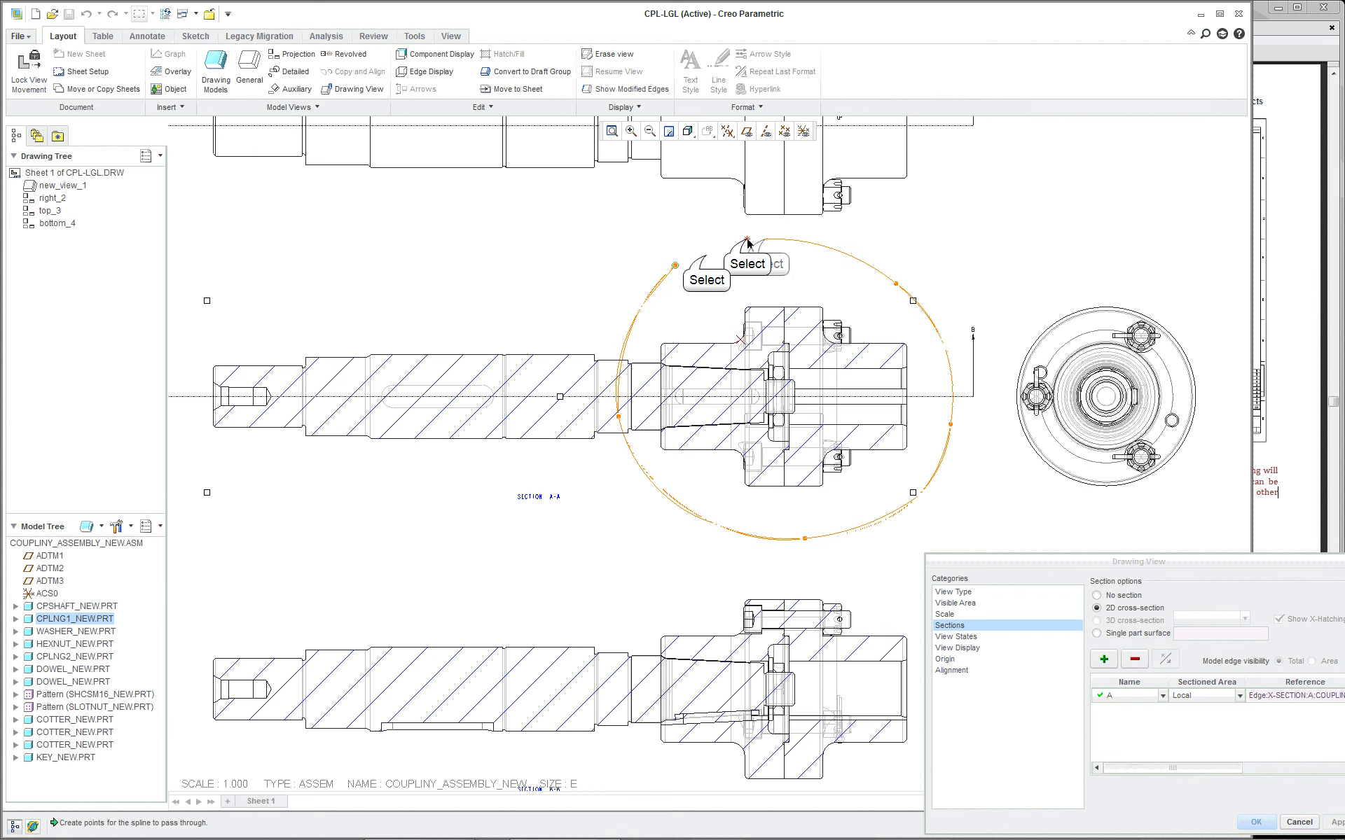
{"action": "middle_click", "coordinate": [707, 261]}
{"action": "scroll", "coordinate": [707, 261], "scroll_direction": "down", "scroll_amount": 2}
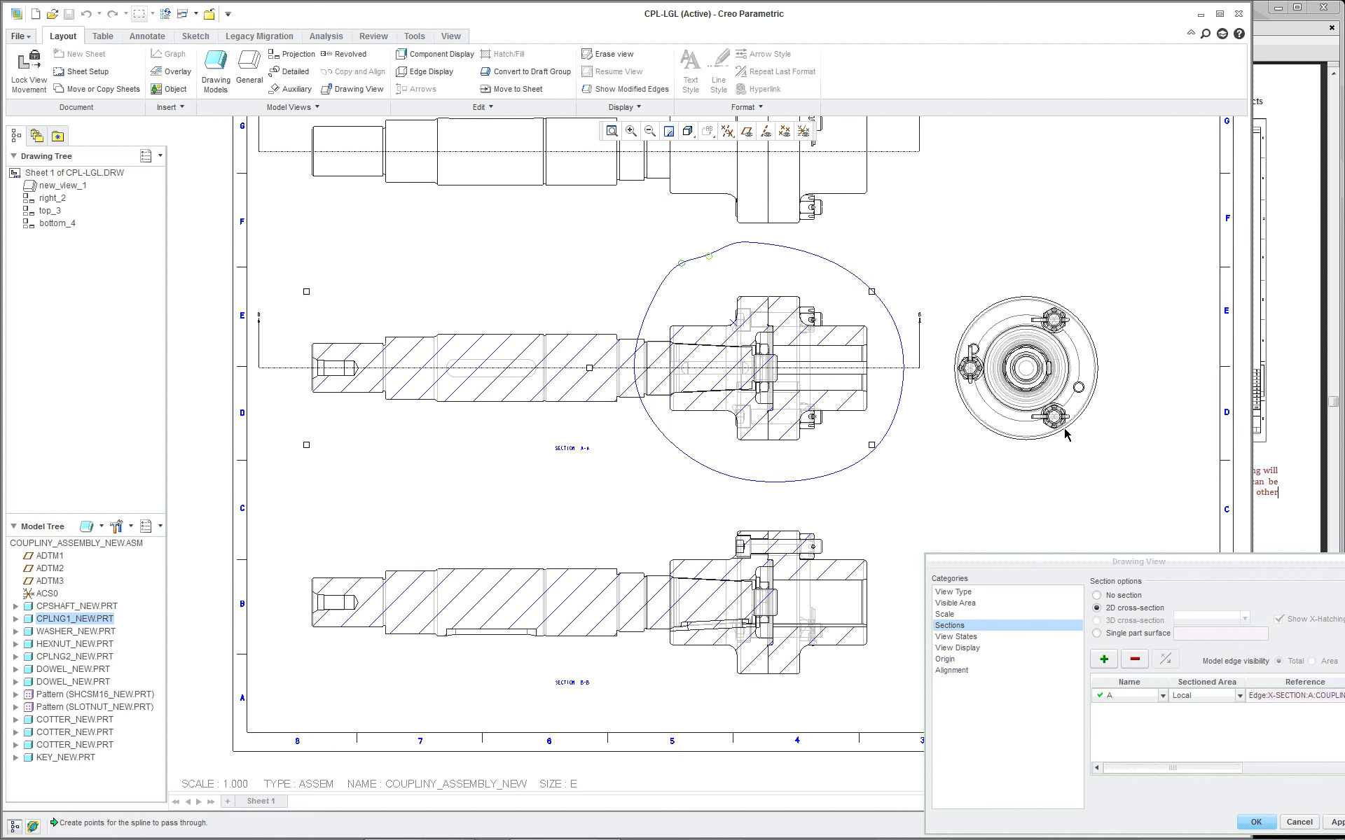
{"action": "left_click", "coordinate": [1335, 824]}
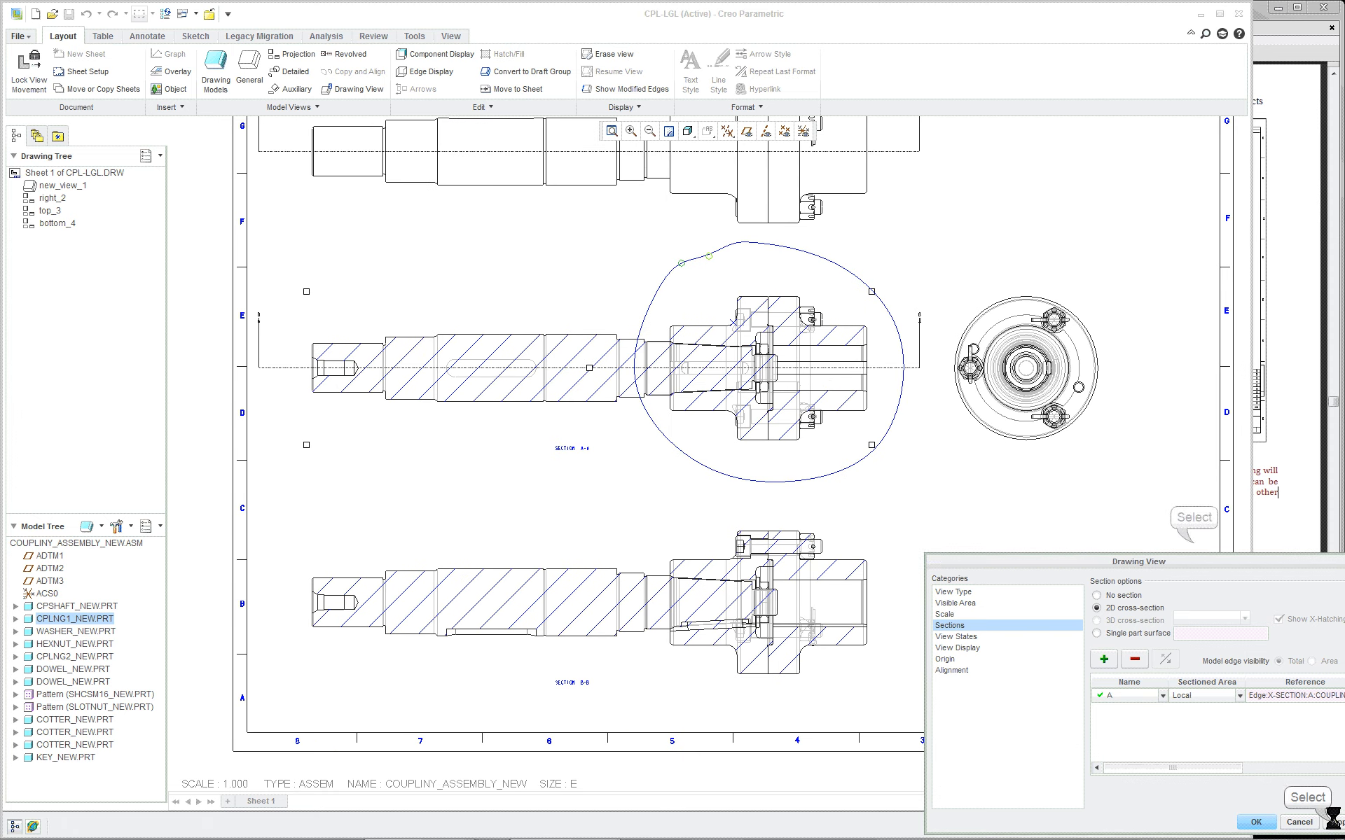
{"action": "left_click_drag", "start_coordinate": [1194, 552], "coordinate": [1082, 523]}
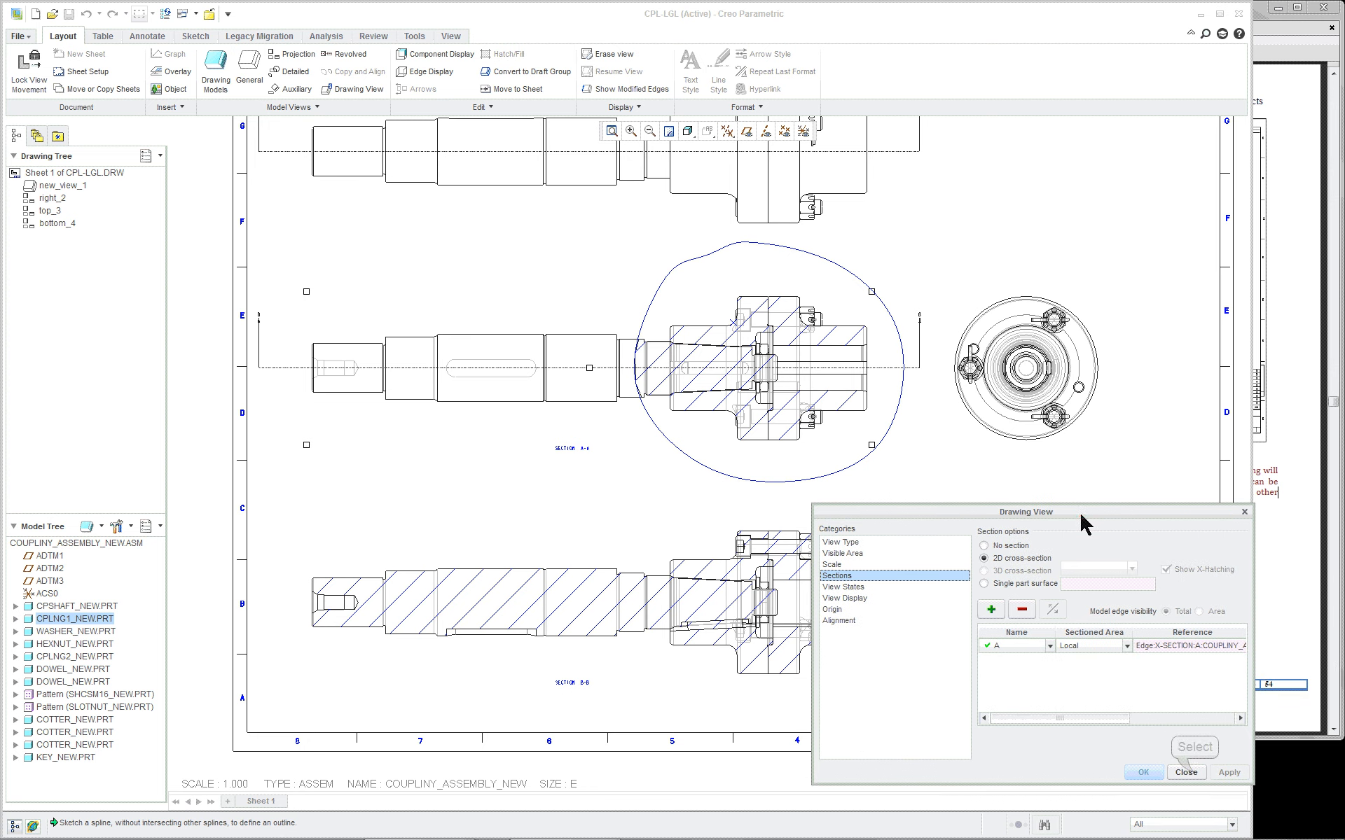
{"action": "left_click", "coordinate": [1194, 775]}
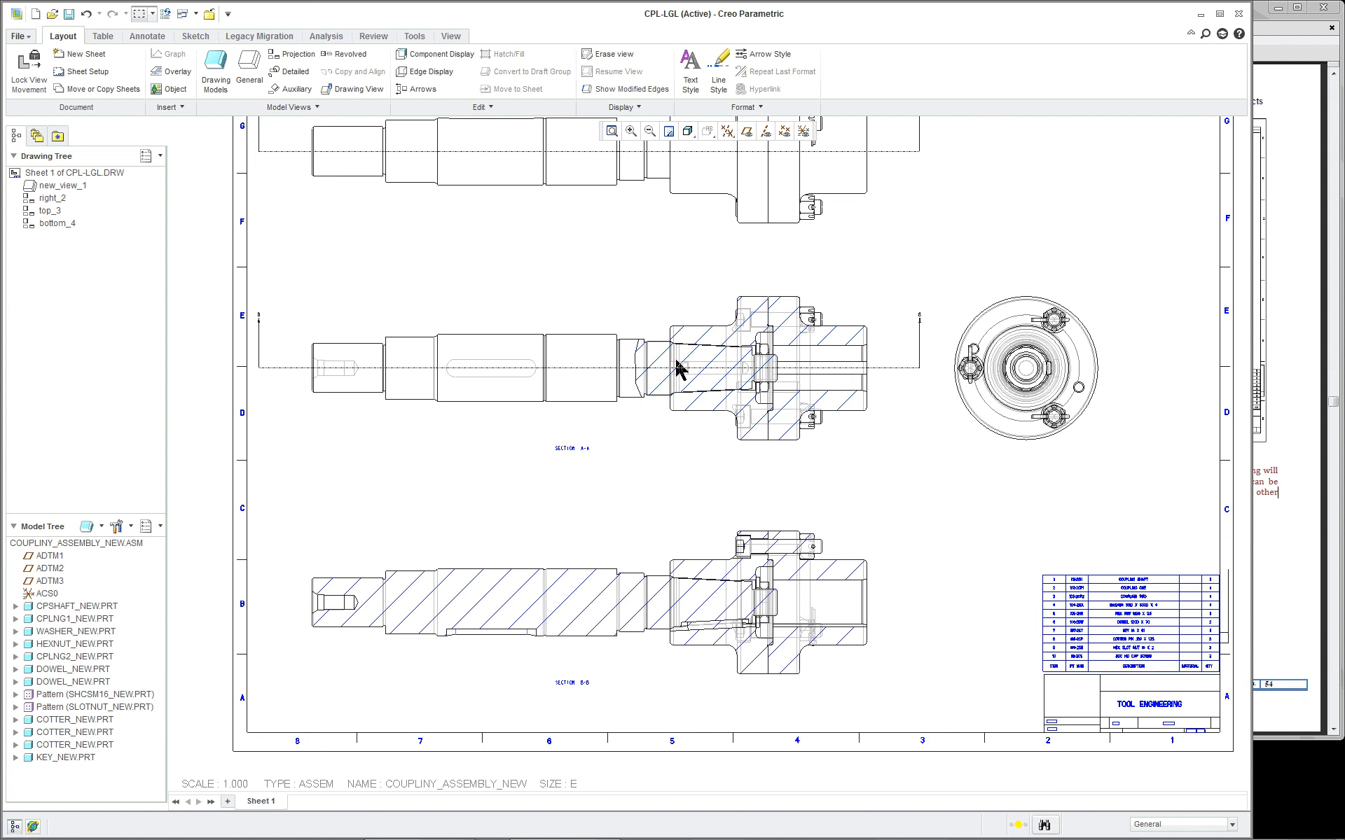
Step: Reduce the overall hatch spacing of the right-hand coupling half in section A-A to half its original spacing
{"action": "double_click", "coordinate": [711, 341]}
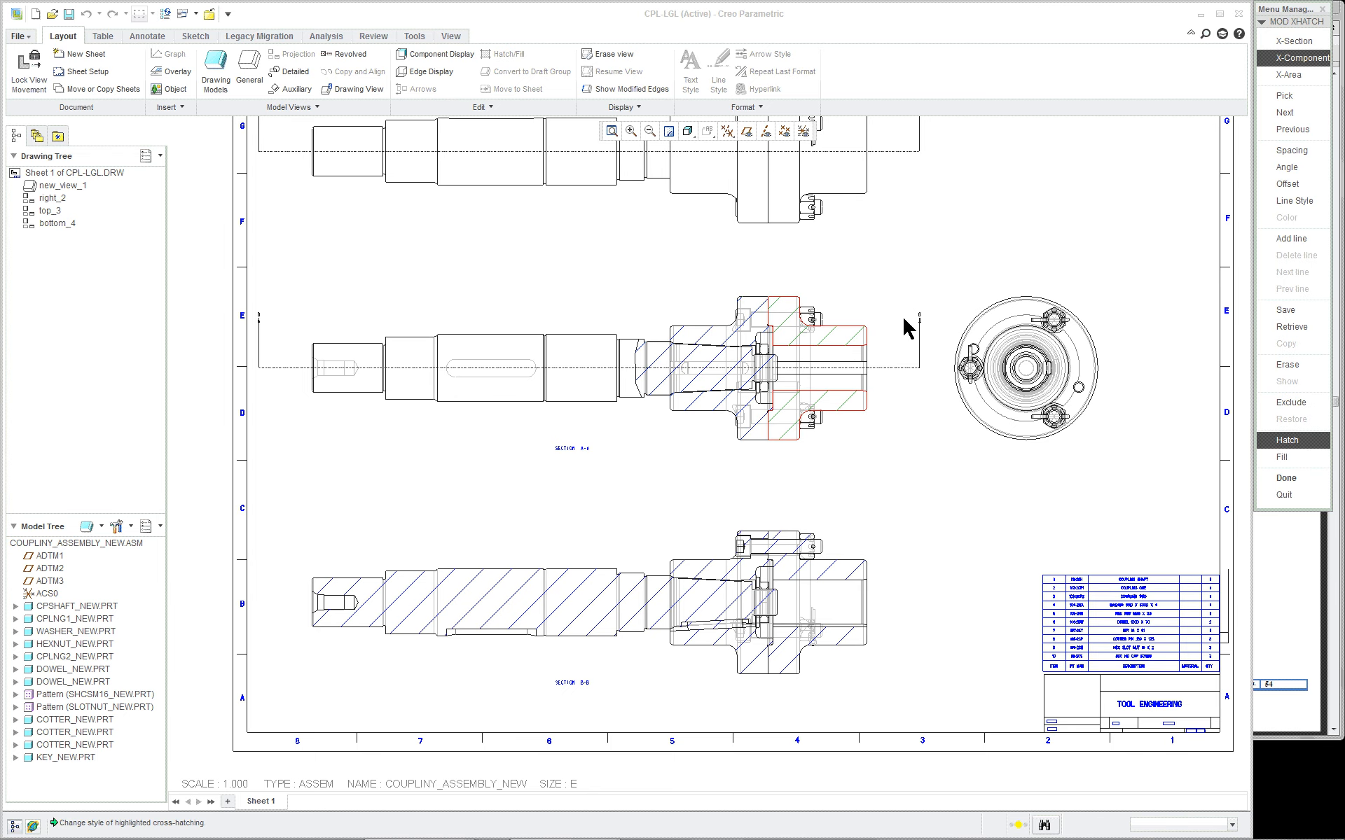
{"action": "scroll", "coordinate": [903, 330], "scroll_direction": "up", "scroll_amount": 5}
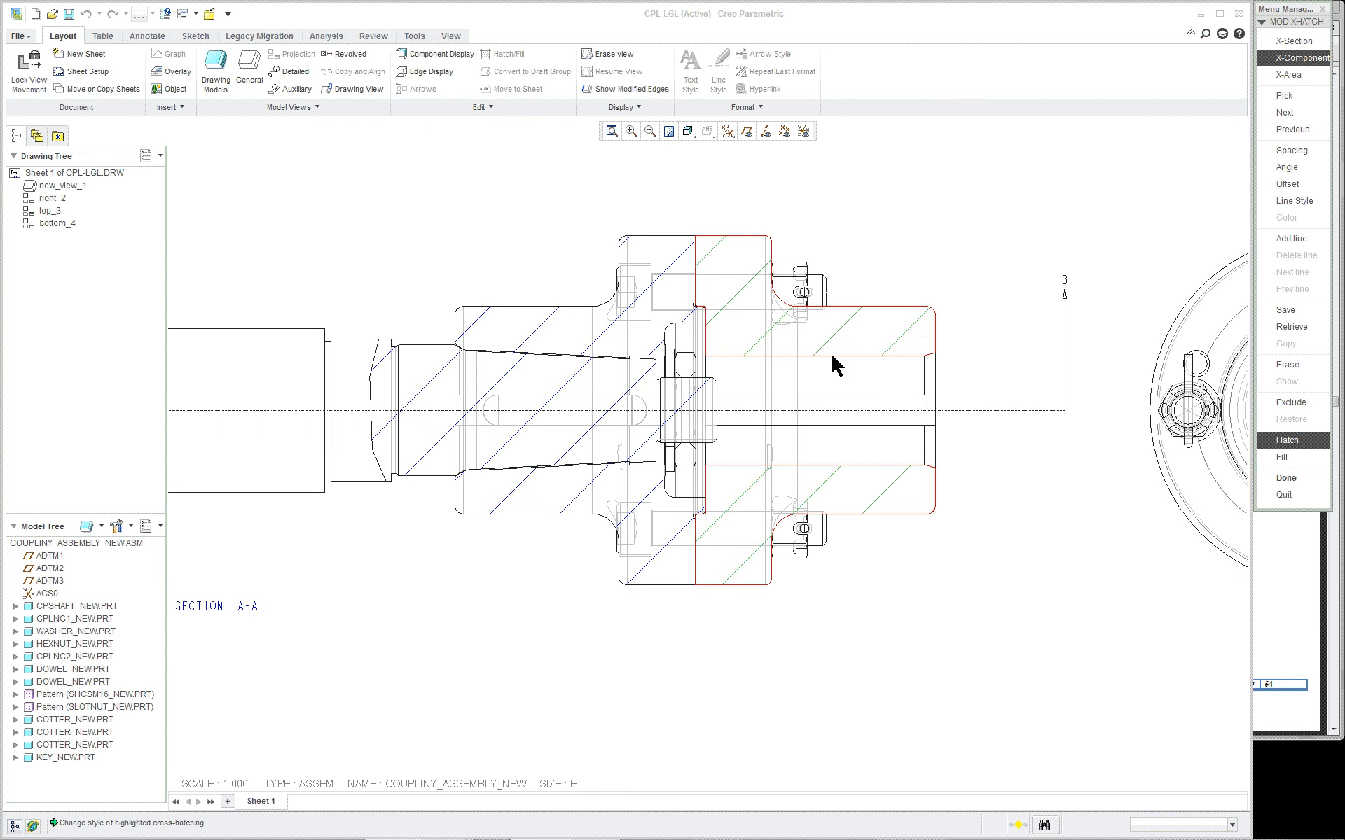
{"action": "left_click", "coordinate": [1289, 151]}
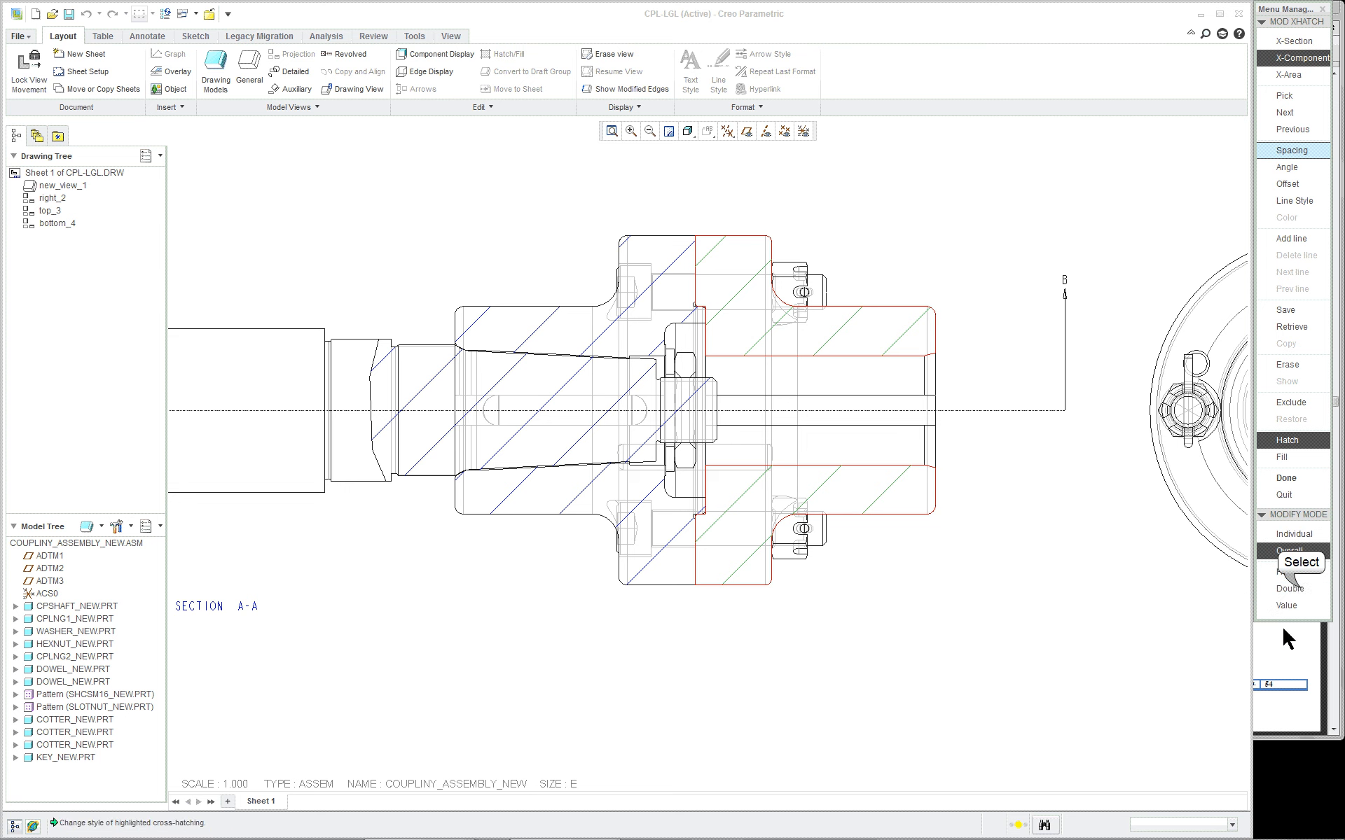
{"action": "left_click", "coordinate": [1302, 573]}
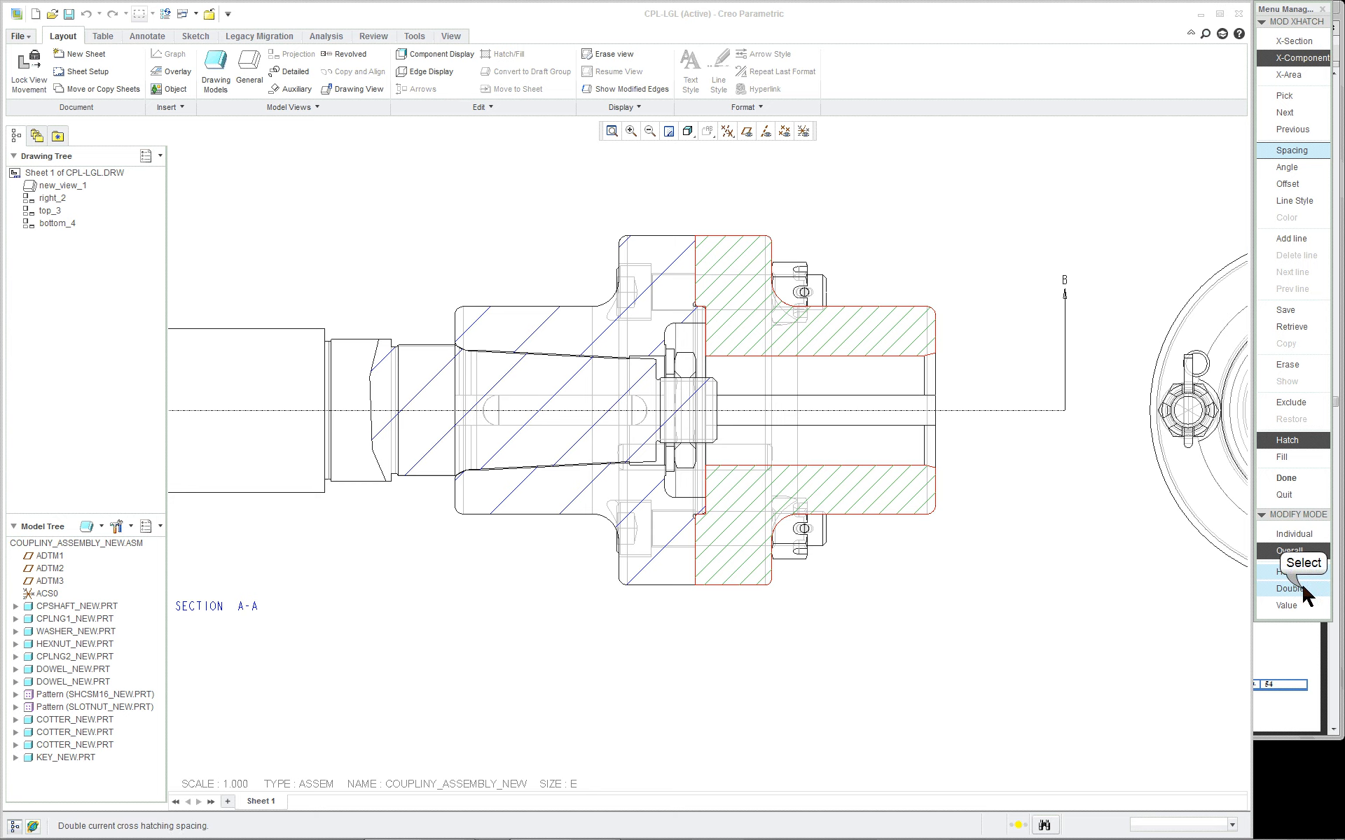
{"action": "left_click", "coordinate": [1292, 589]}
{"action": "left_click", "coordinate": [1297, 605]}
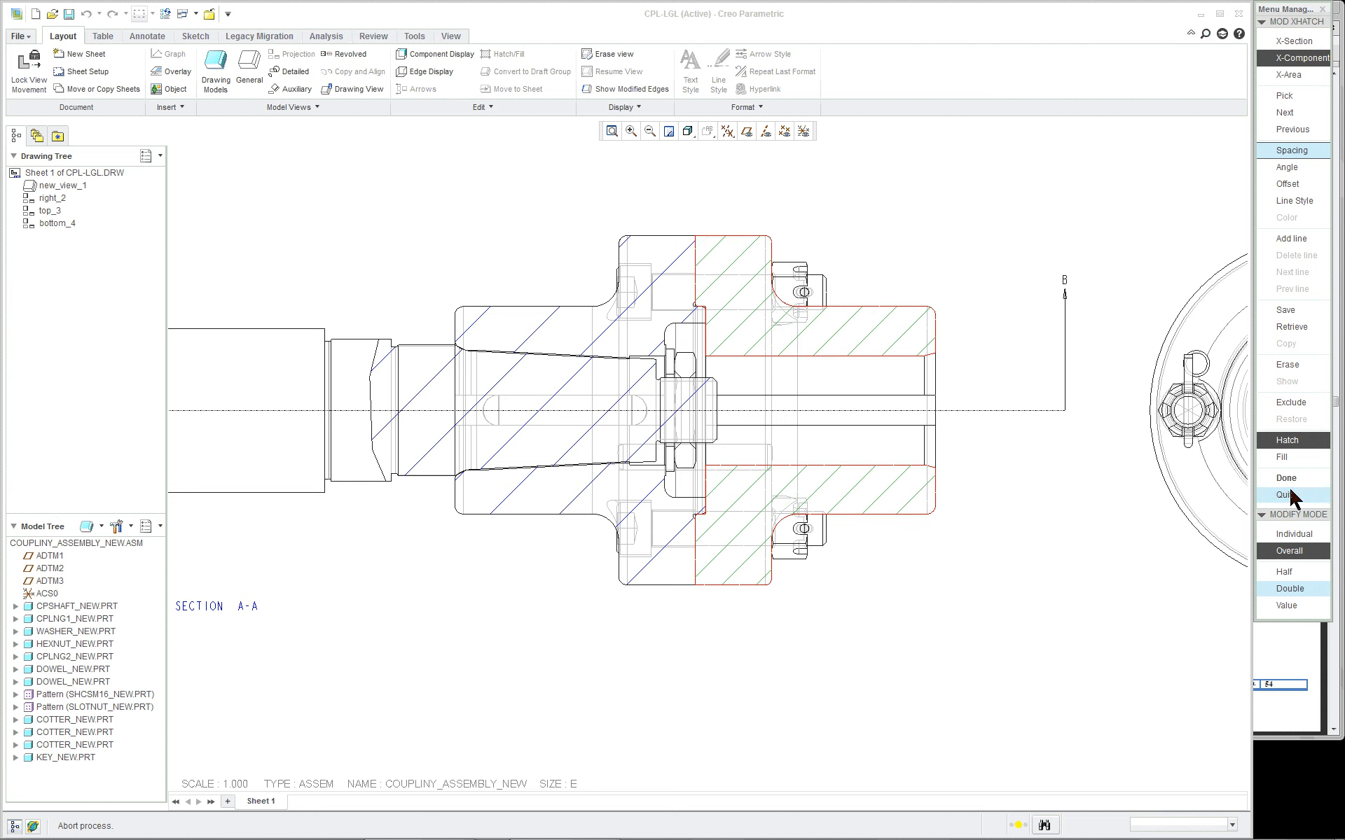
{"action": "scroll", "coordinate": [1004, 536], "scroll_direction": "up", "scroll_amount": 5}
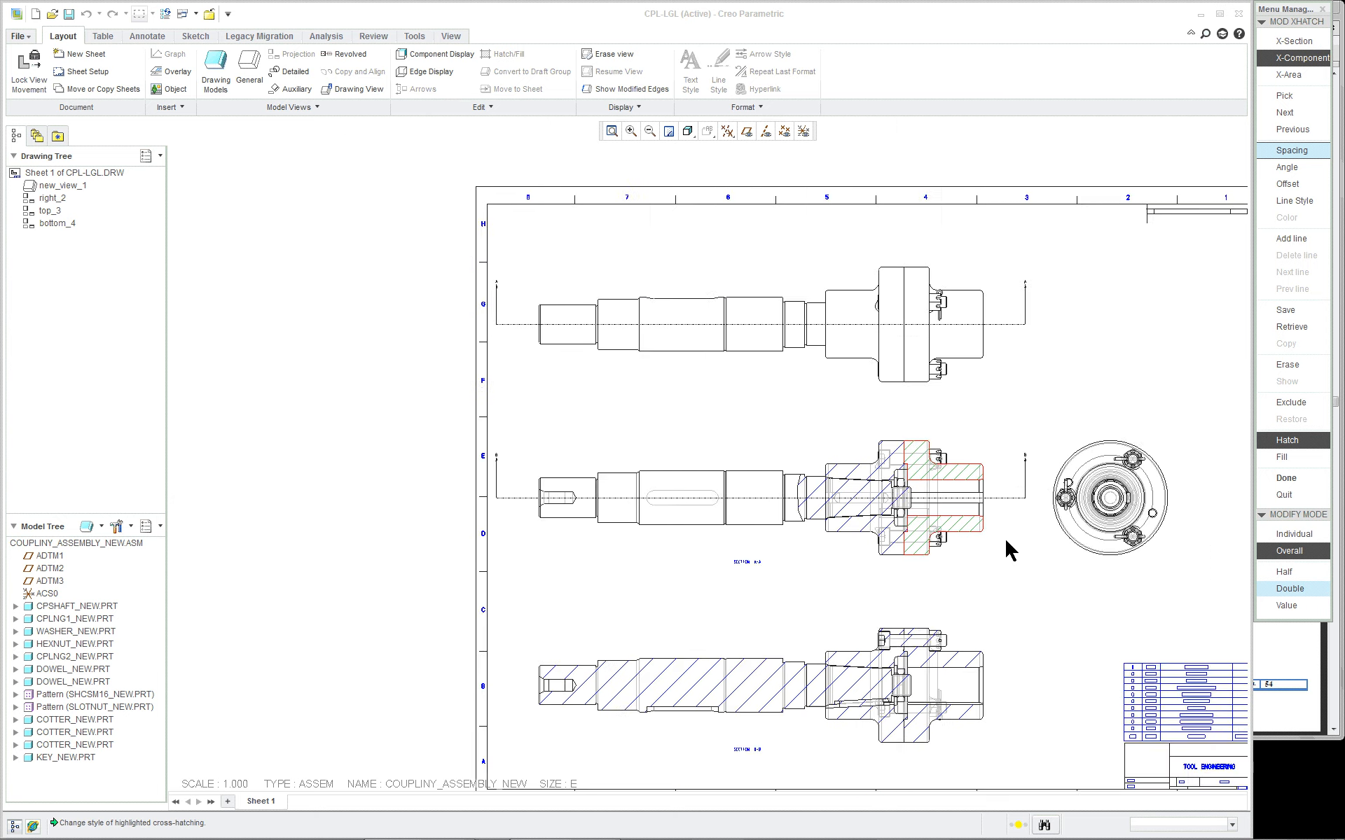
{"action": "scroll", "coordinate": [1035, 520], "scroll_direction": "down", "scroll_amount": 5}
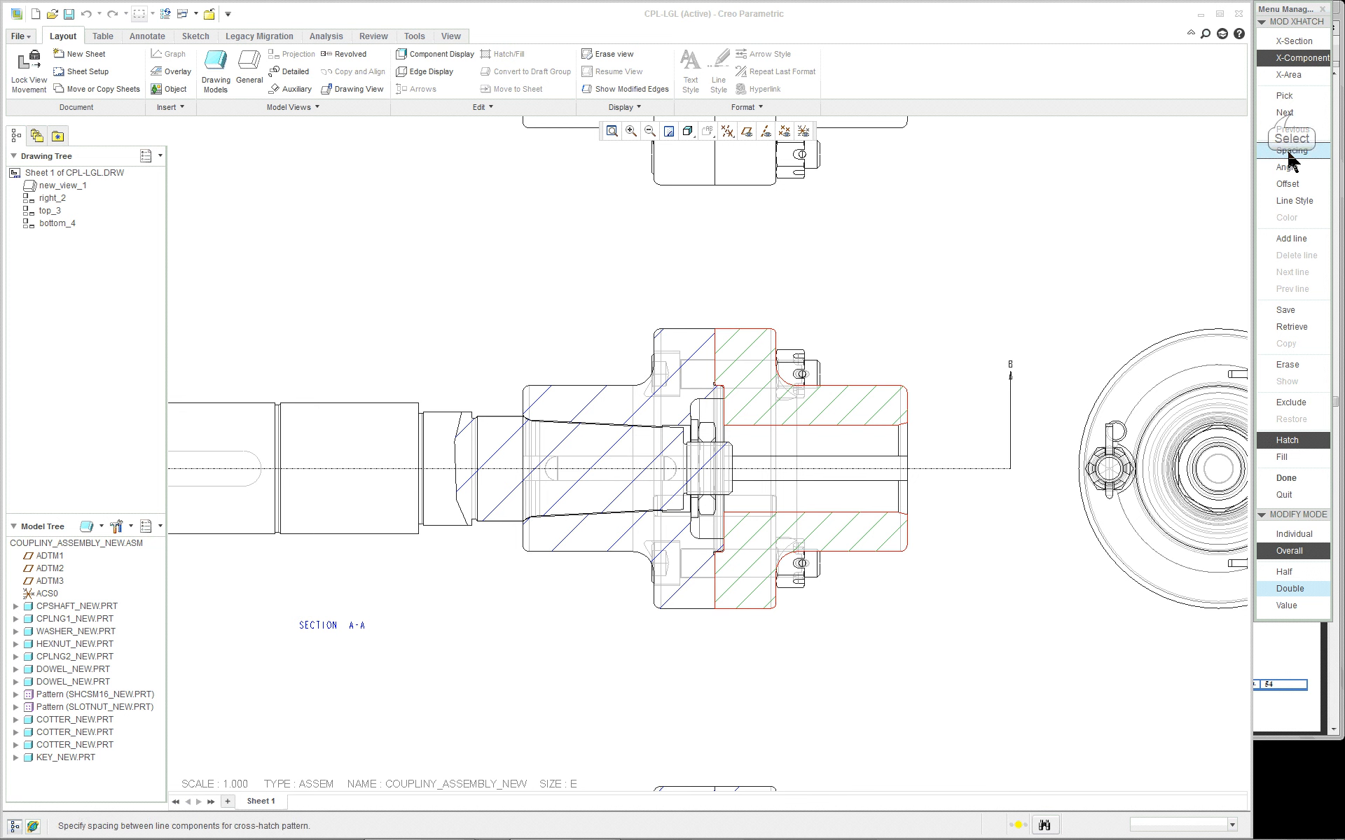
Step: Halve the overall hatch spacing of the hex nut in section A-A and set its hatch angle to 120
{"action": "left_click", "coordinate": [1289, 113]}
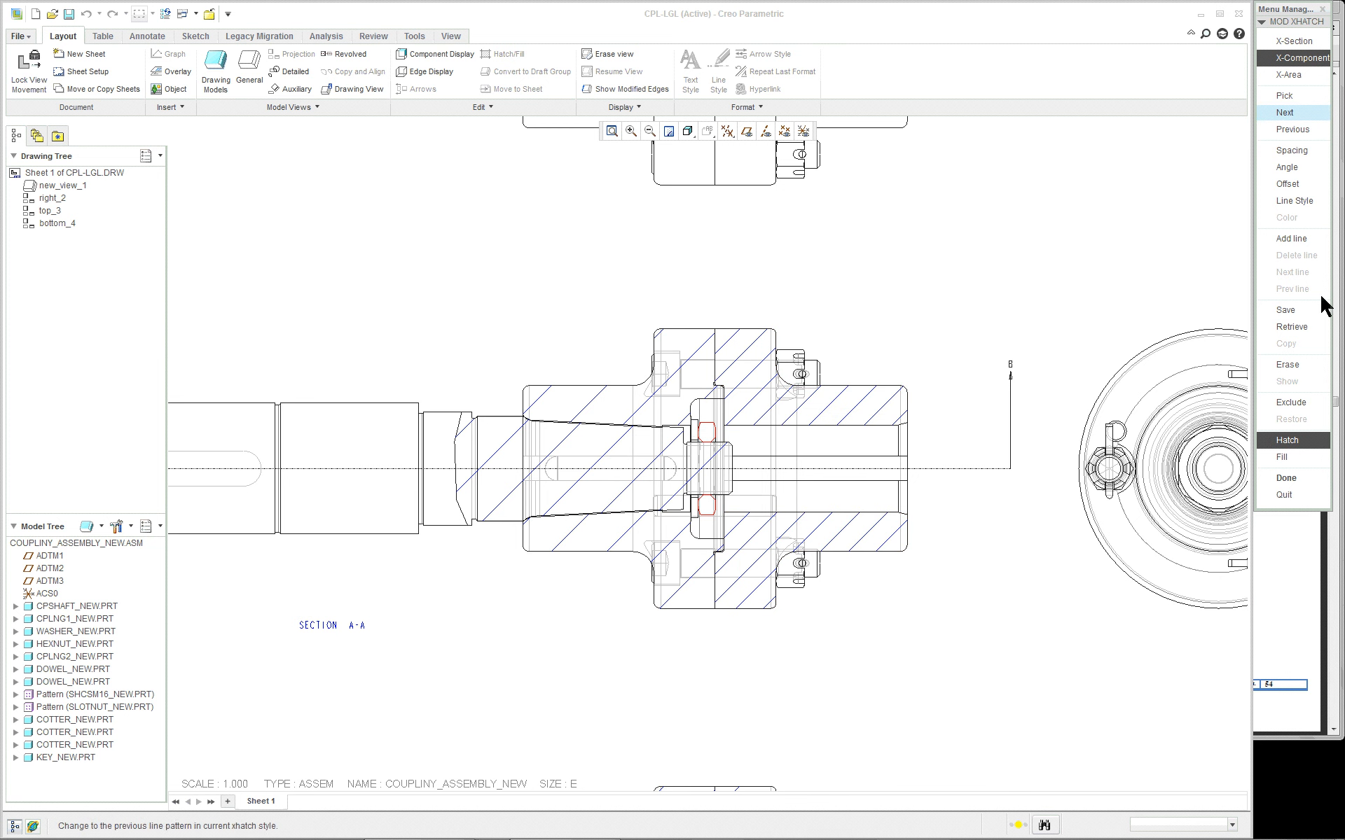
{"action": "left_click", "coordinate": [1292, 151]}
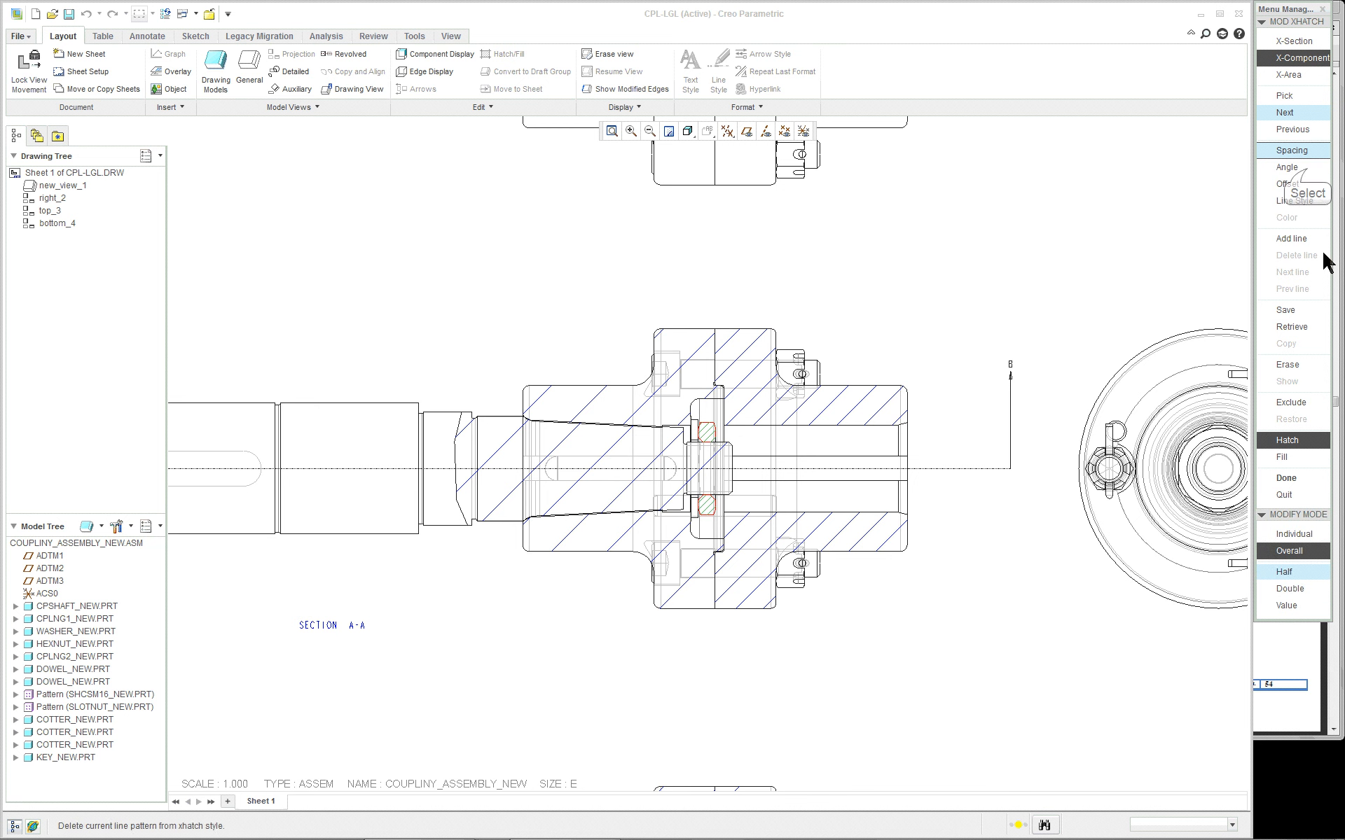
{"action": "left_click", "coordinate": [1303, 169]}
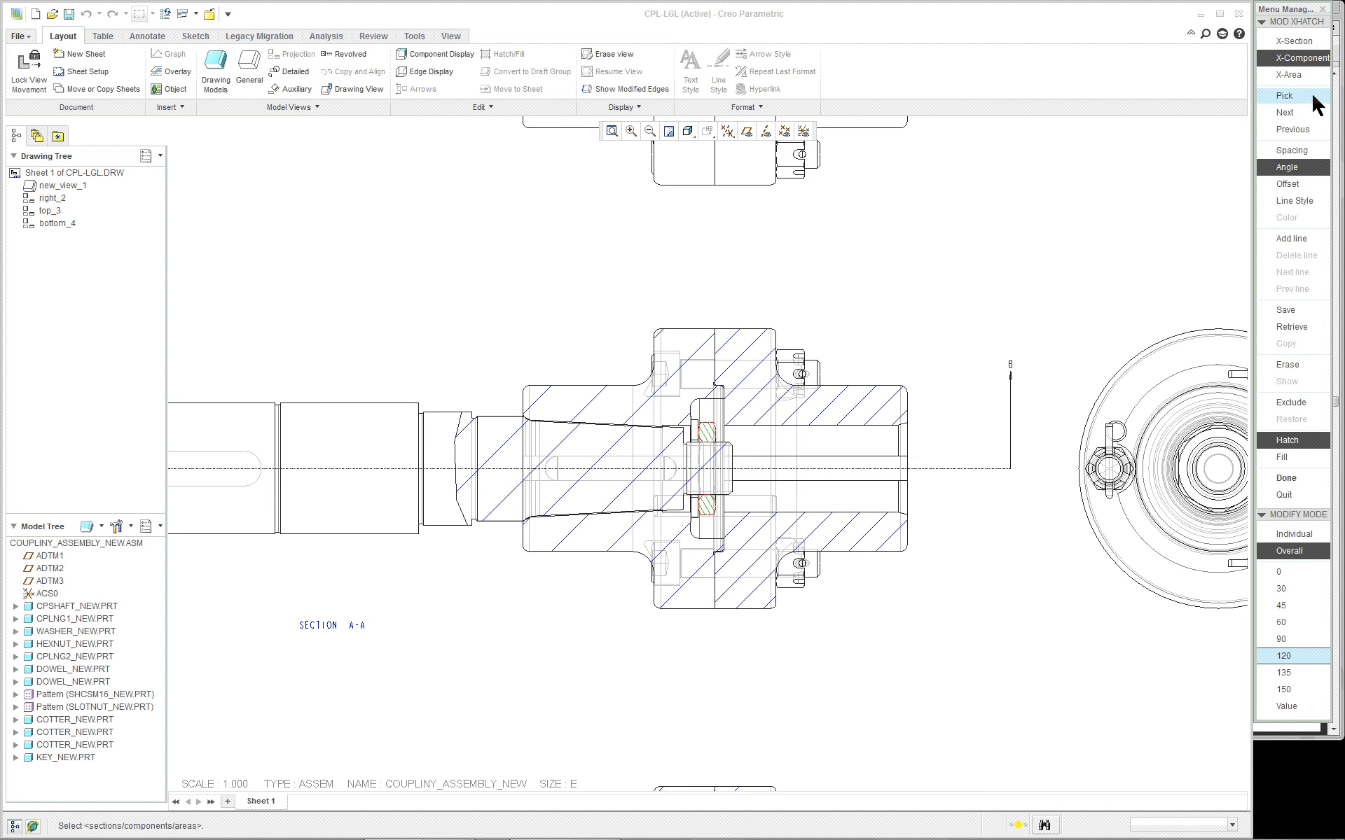
Step: Minimize the reference PDF window and try to apply a solid fill to the washer in section A-A
{"action": "left_click", "coordinate": [1335, 49]}
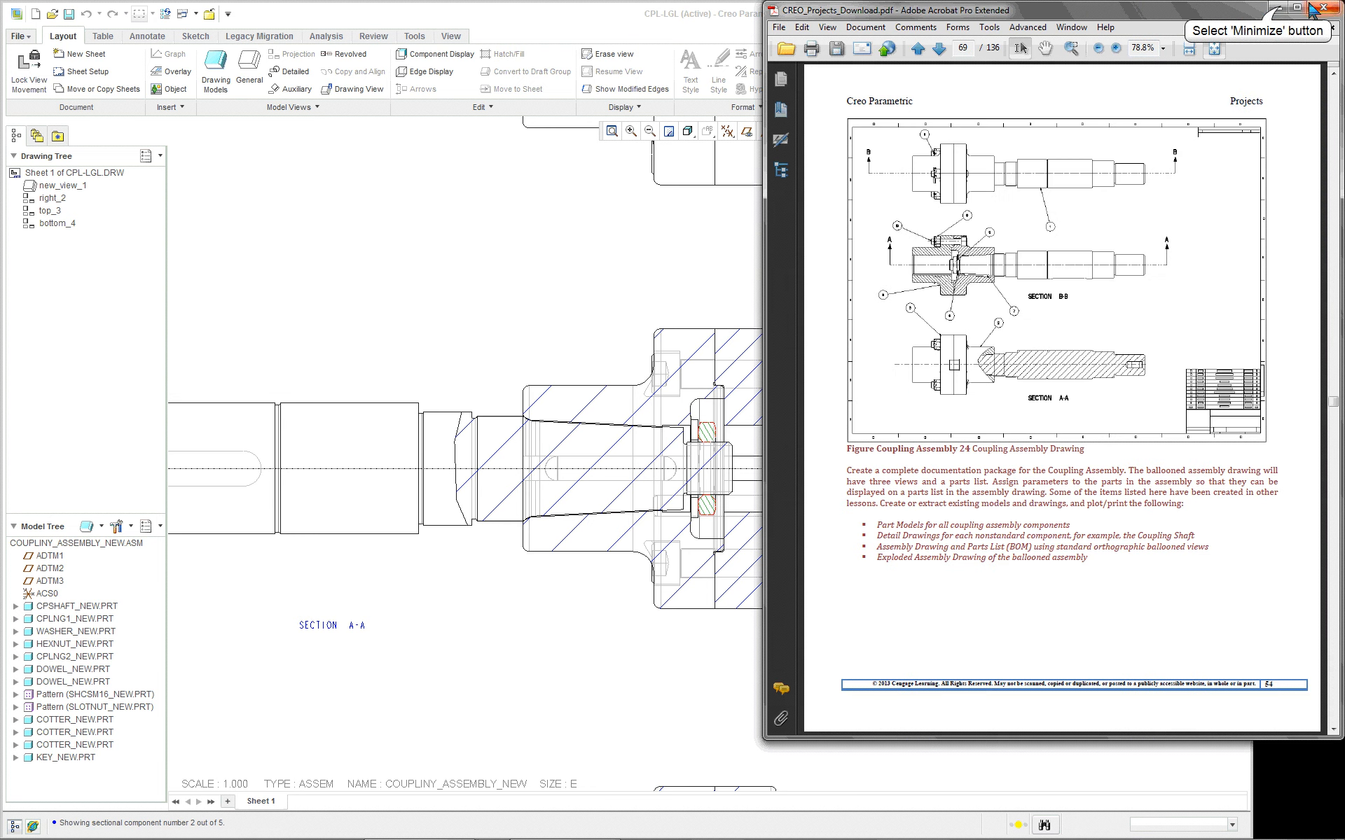
{"action": "left_click", "coordinate": [1280, 8]}
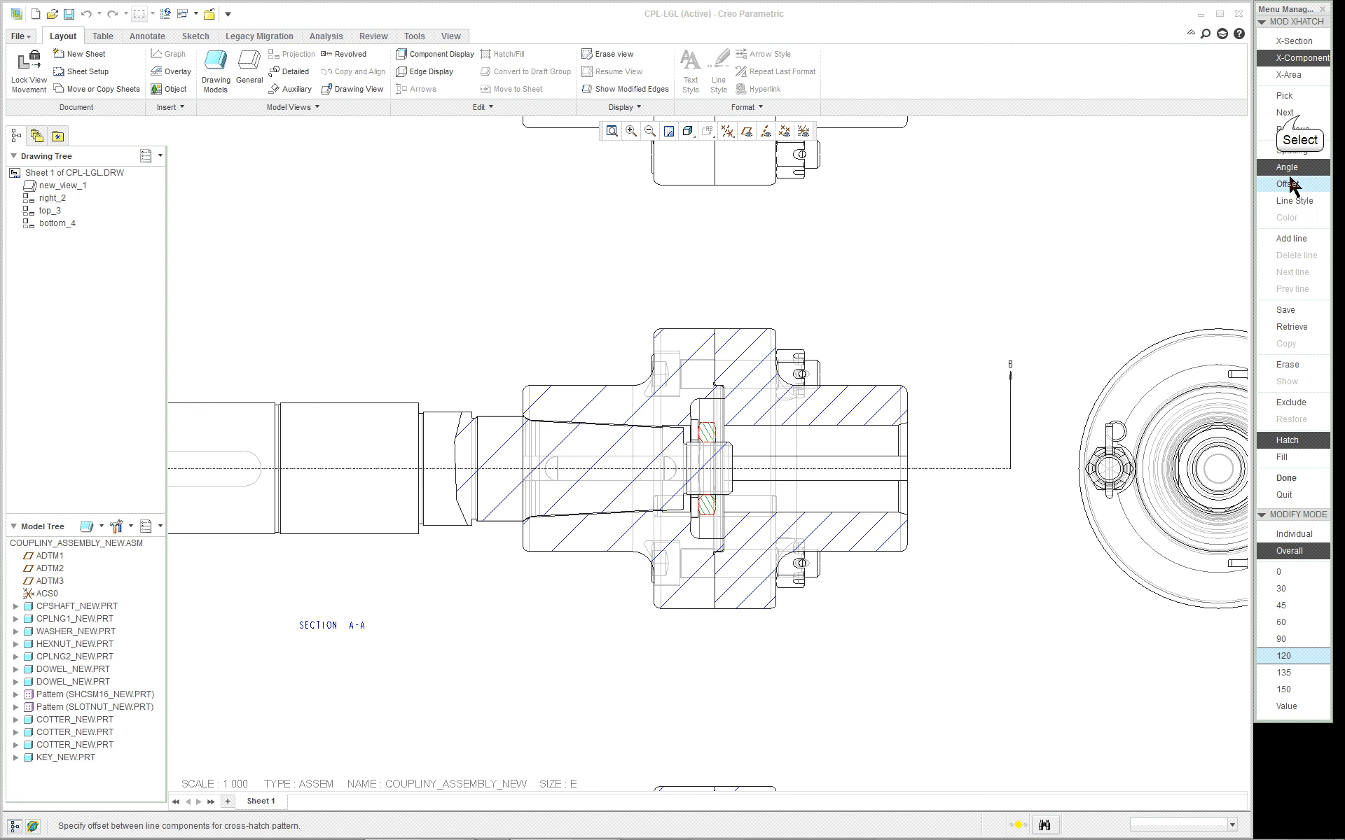
{"action": "left_click", "coordinate": [1284, 113]}
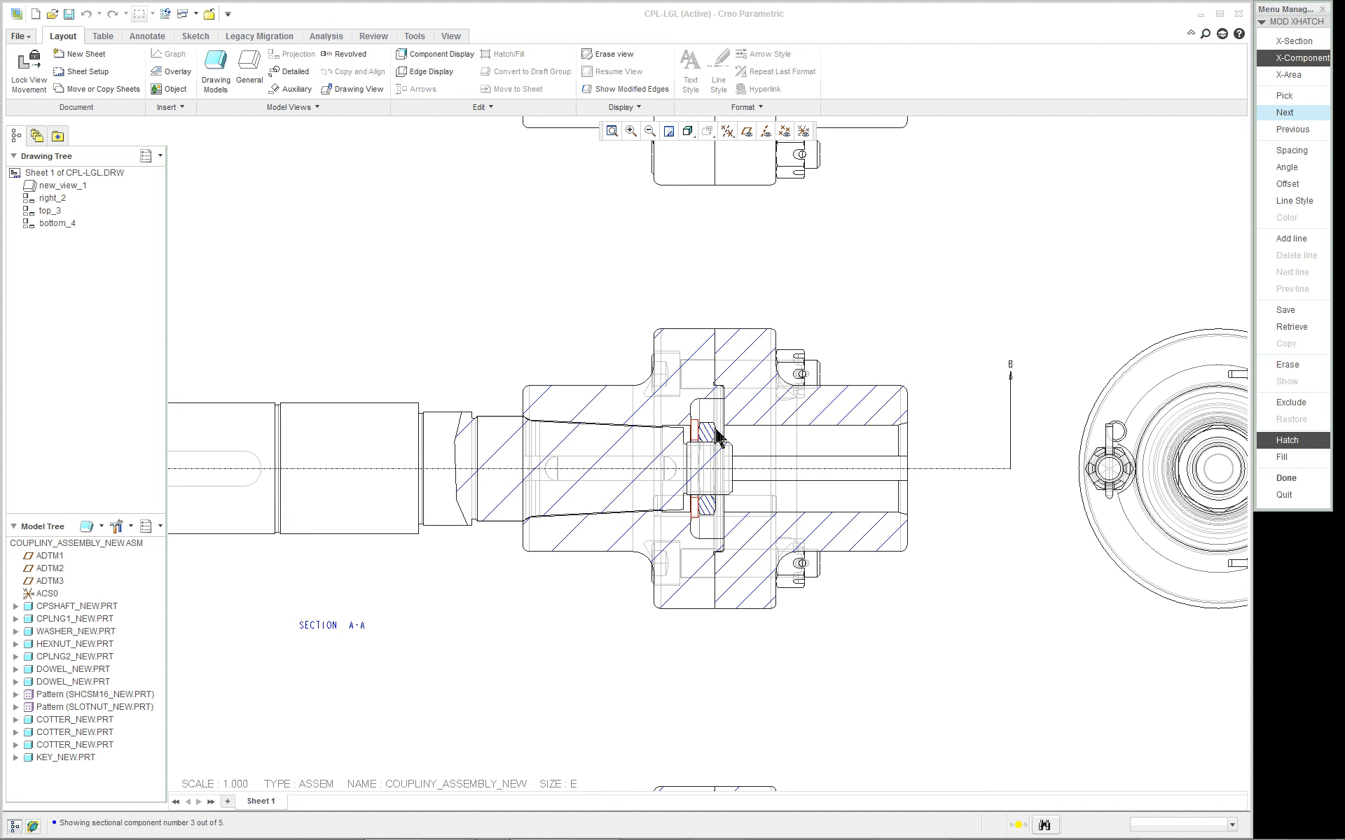
{"action": "left_click", "coordinate": [1302, 457]}
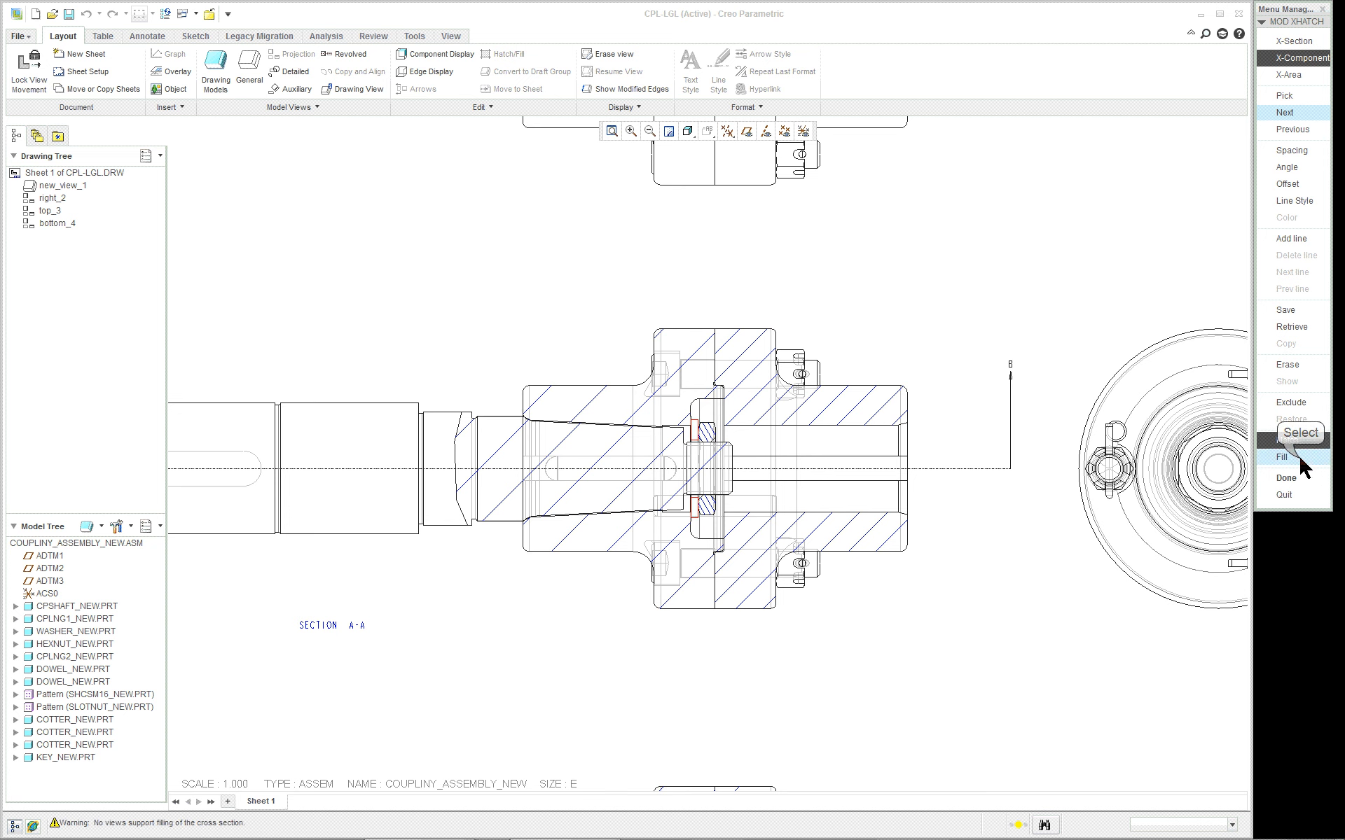
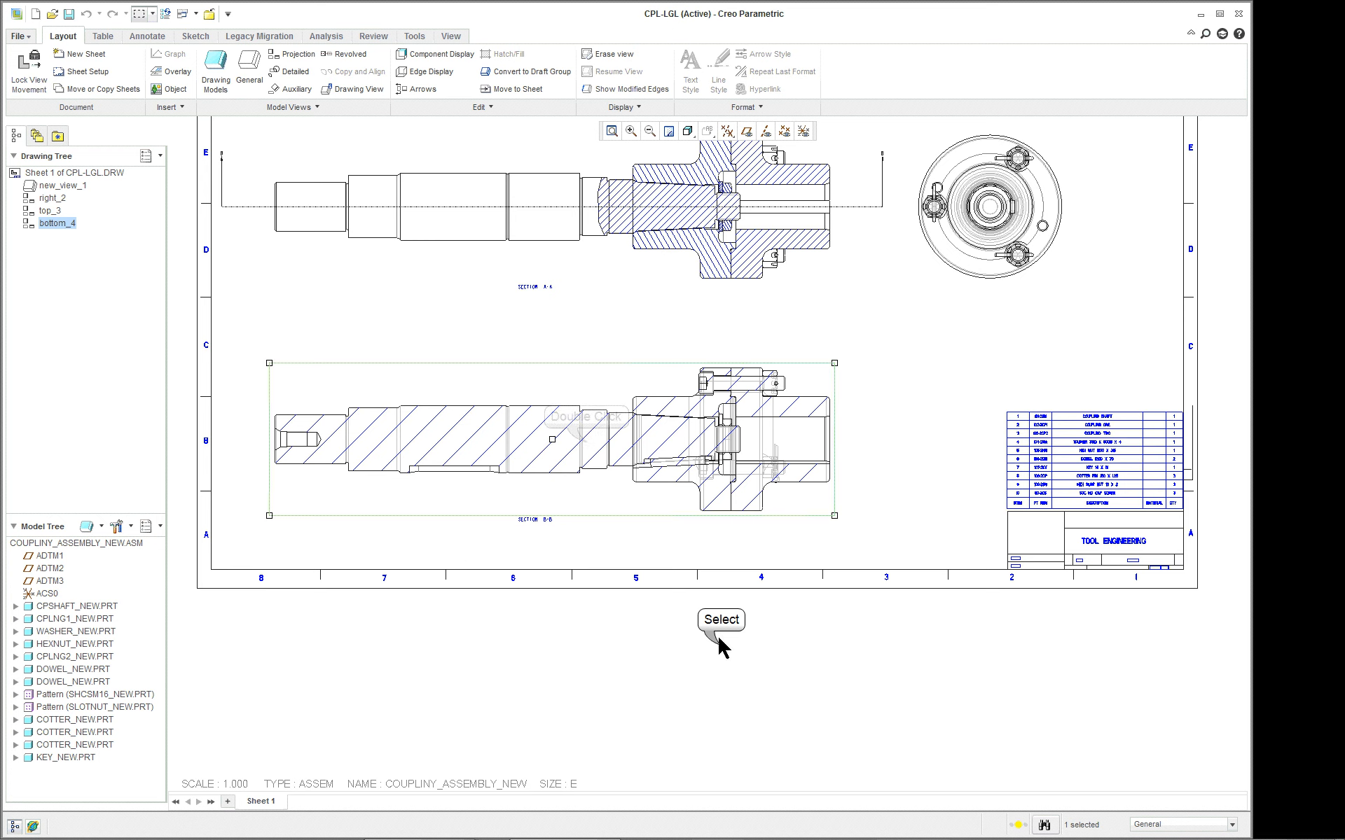
Step: Open the section B-B cross-hatching for modification and replace the key's hatching with a solid fill
{"action": "double_click", "coordinate": [591, 454]}
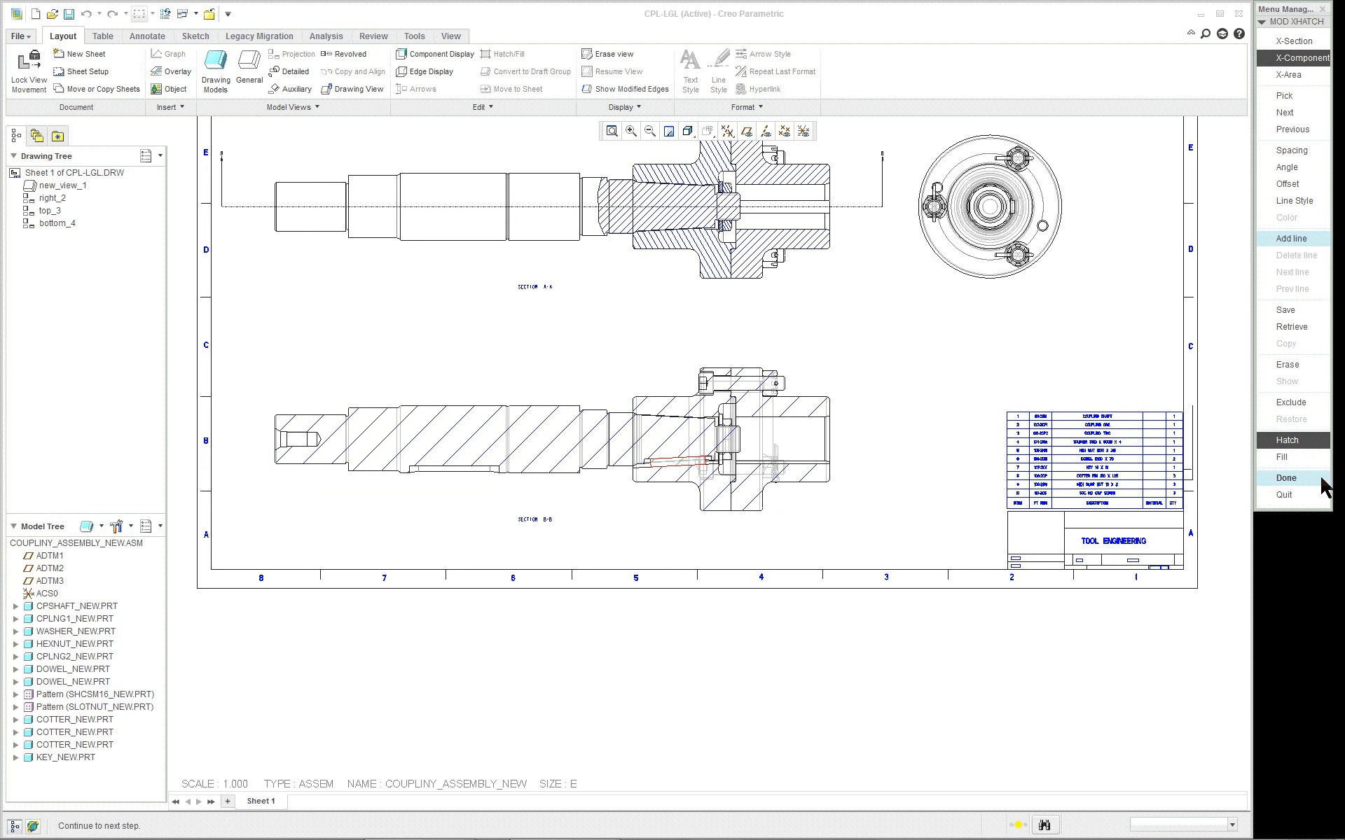
{"action": "scroll", "coordinate": [628, 481], "scroll_direction": "up", "scroll_amount": 1}
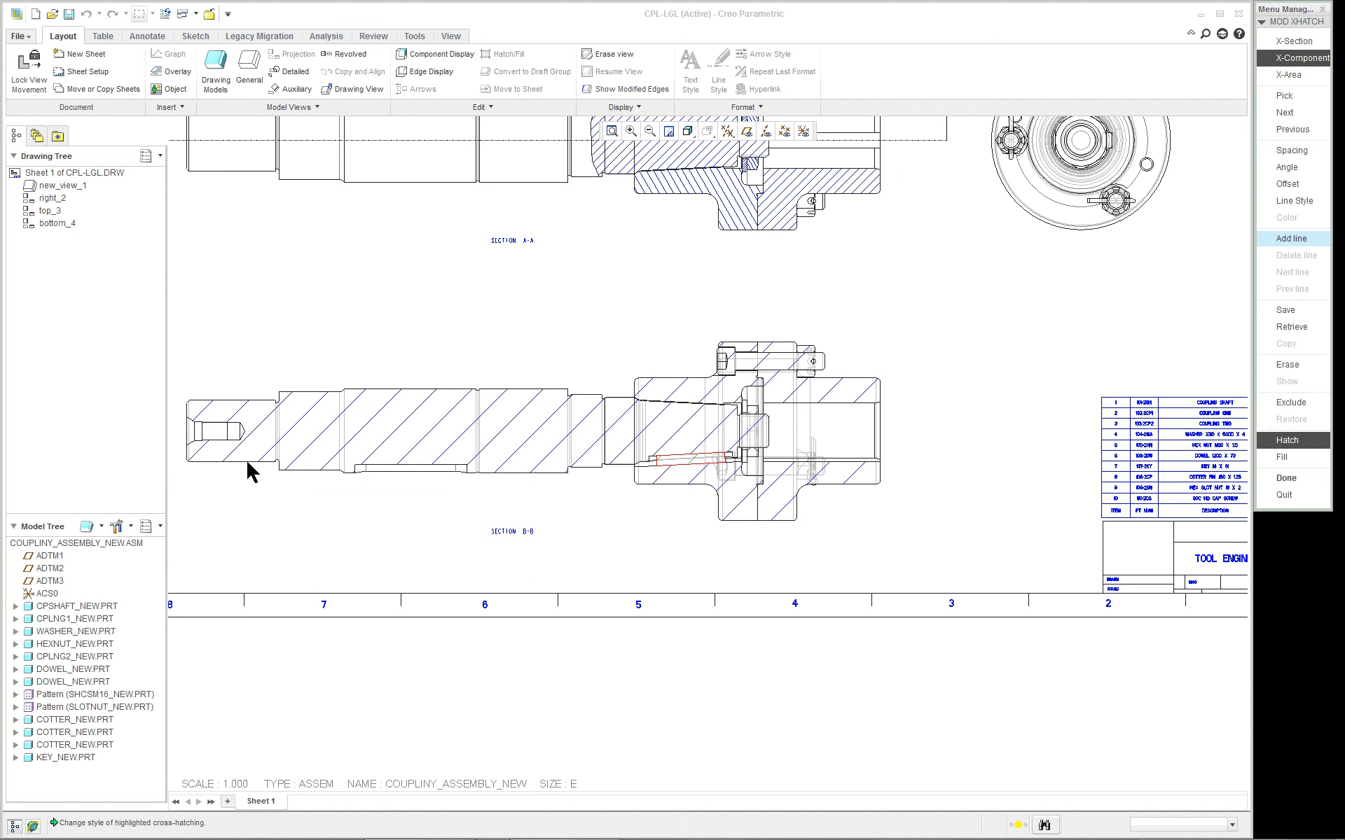
{"action": "left_click", "coordinate": [1284, 457]}
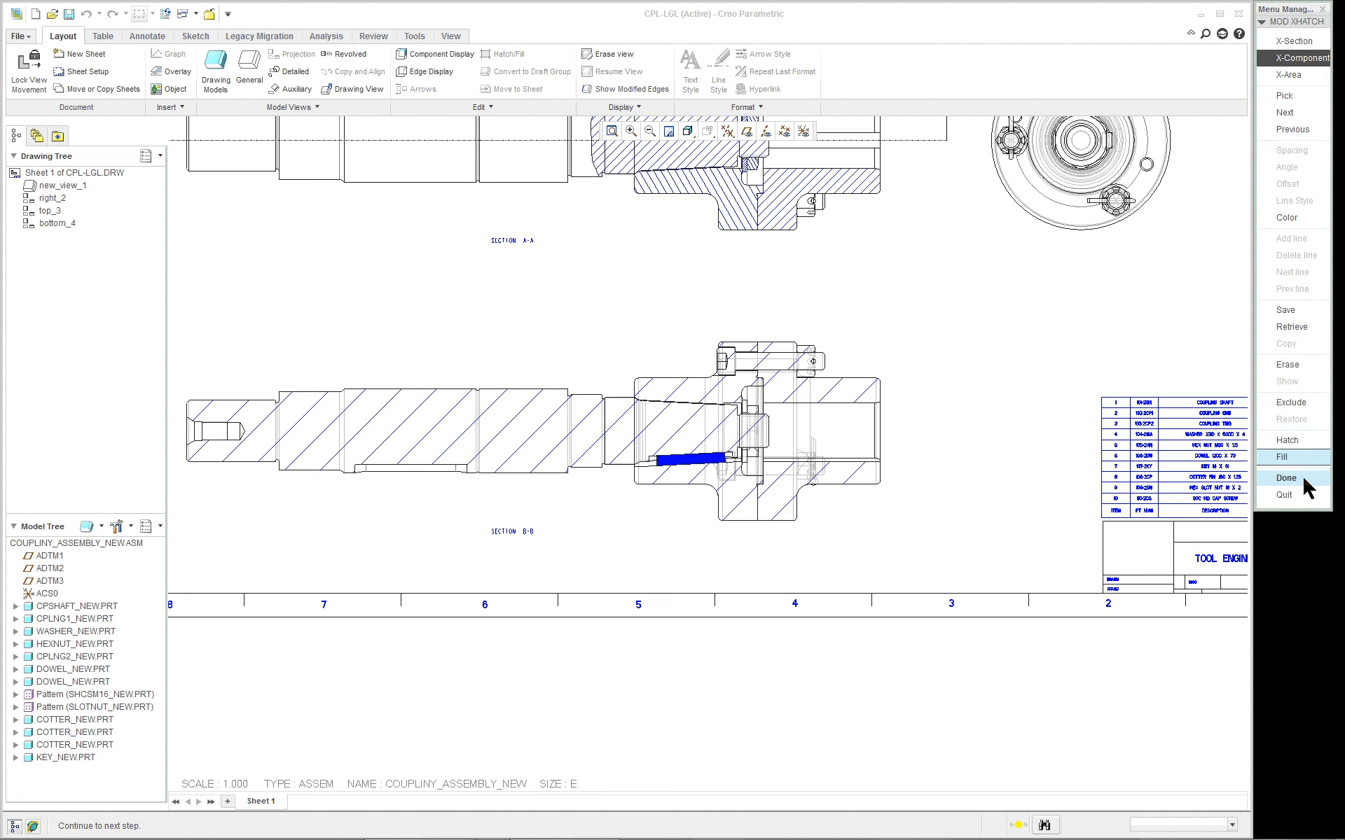
Step: Apply a solid fill to the cotter pin inside the slotted nut in section B-B
{"action": "left_click", "coordinate": [1294, 114]}
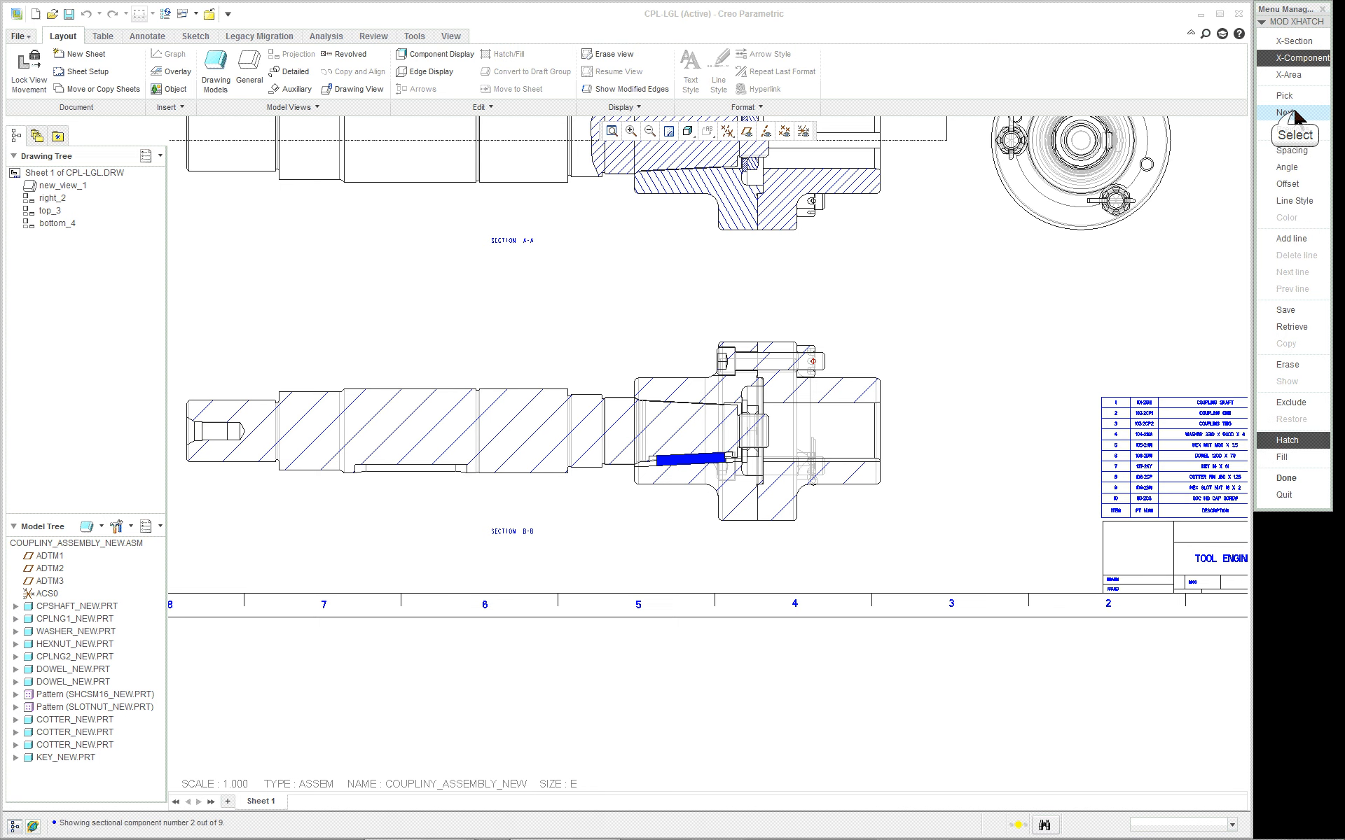
{"action": "scroll", "coordinate": [861, 354], "scroll_direction": "down", "scroll_amount": 5}
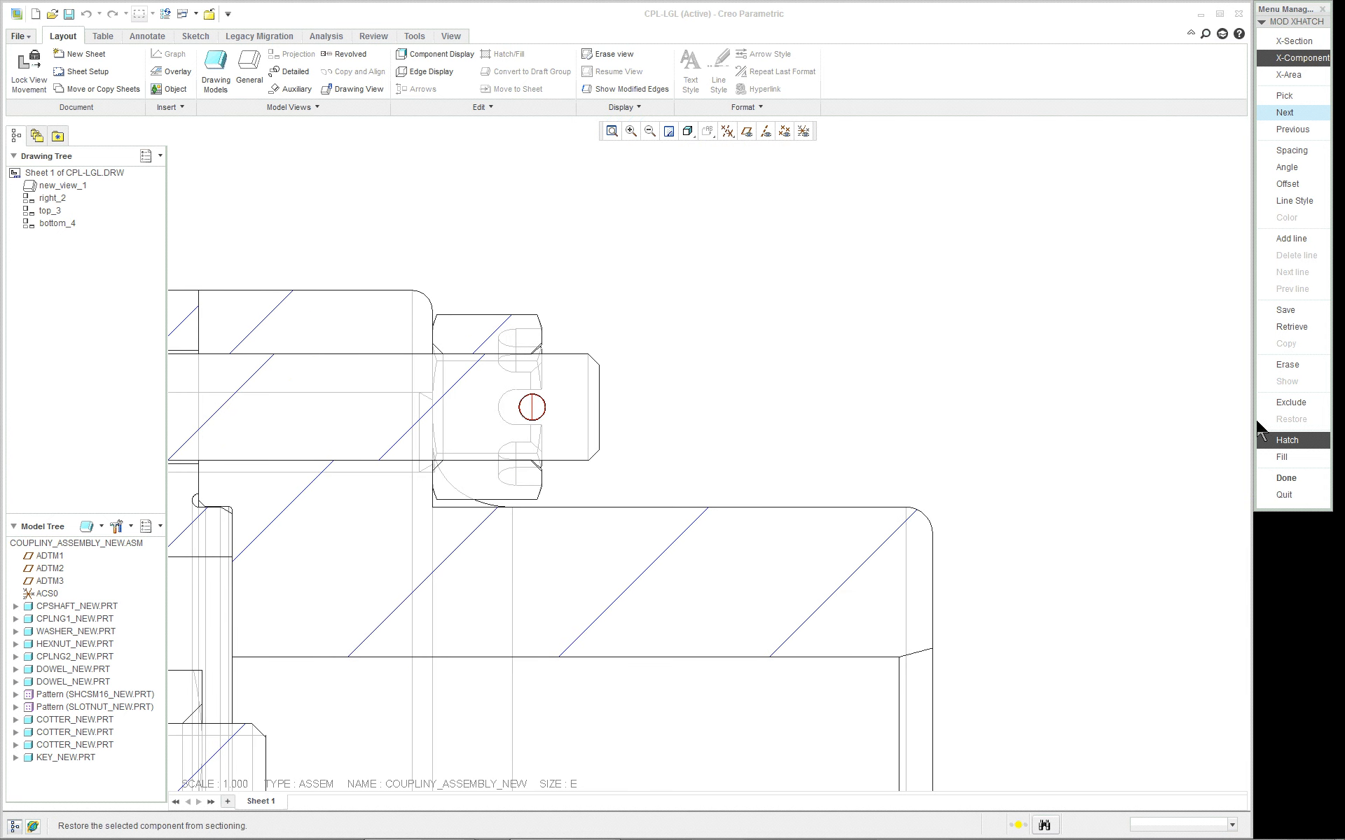
{"action": "left_click", "coordinate": [1282, 456]}
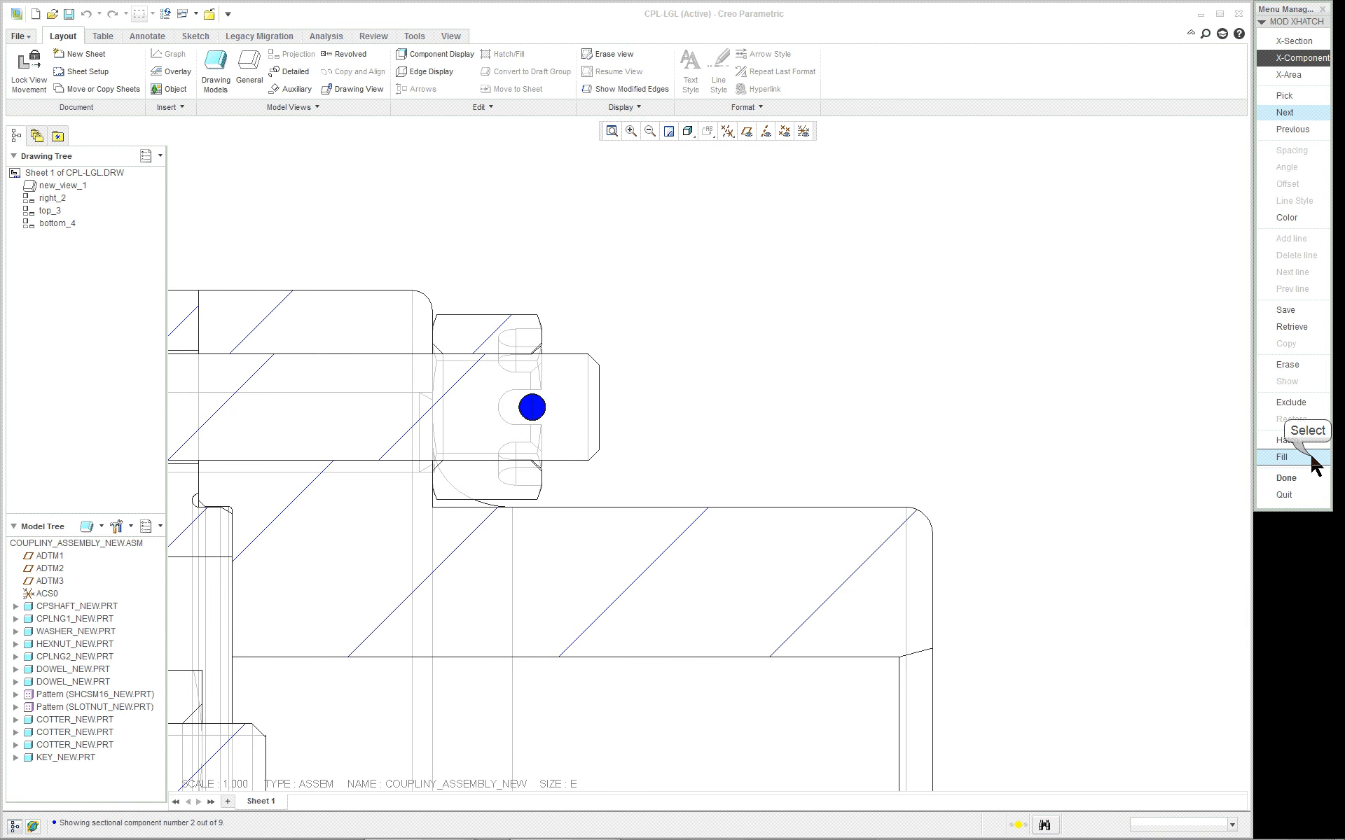
{"action": "scroll", "coordinate": [820, 464], "scroll_direction": "up", "scroll_amount": 4}
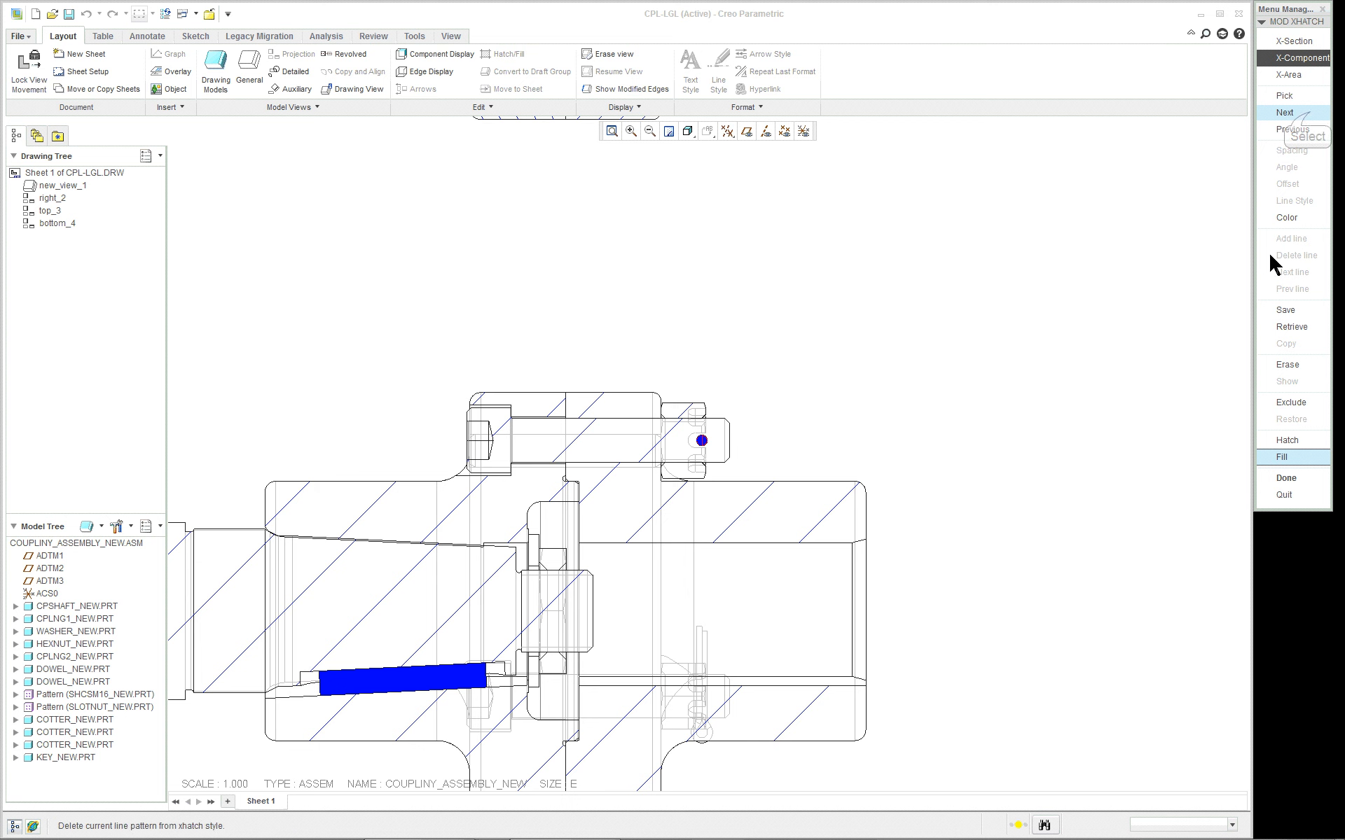
Step: Exclude the slotted nut and the socket head cap screw from sectioning in section B-B
{"action": "left_click", "coordinate": [1307, 112]}
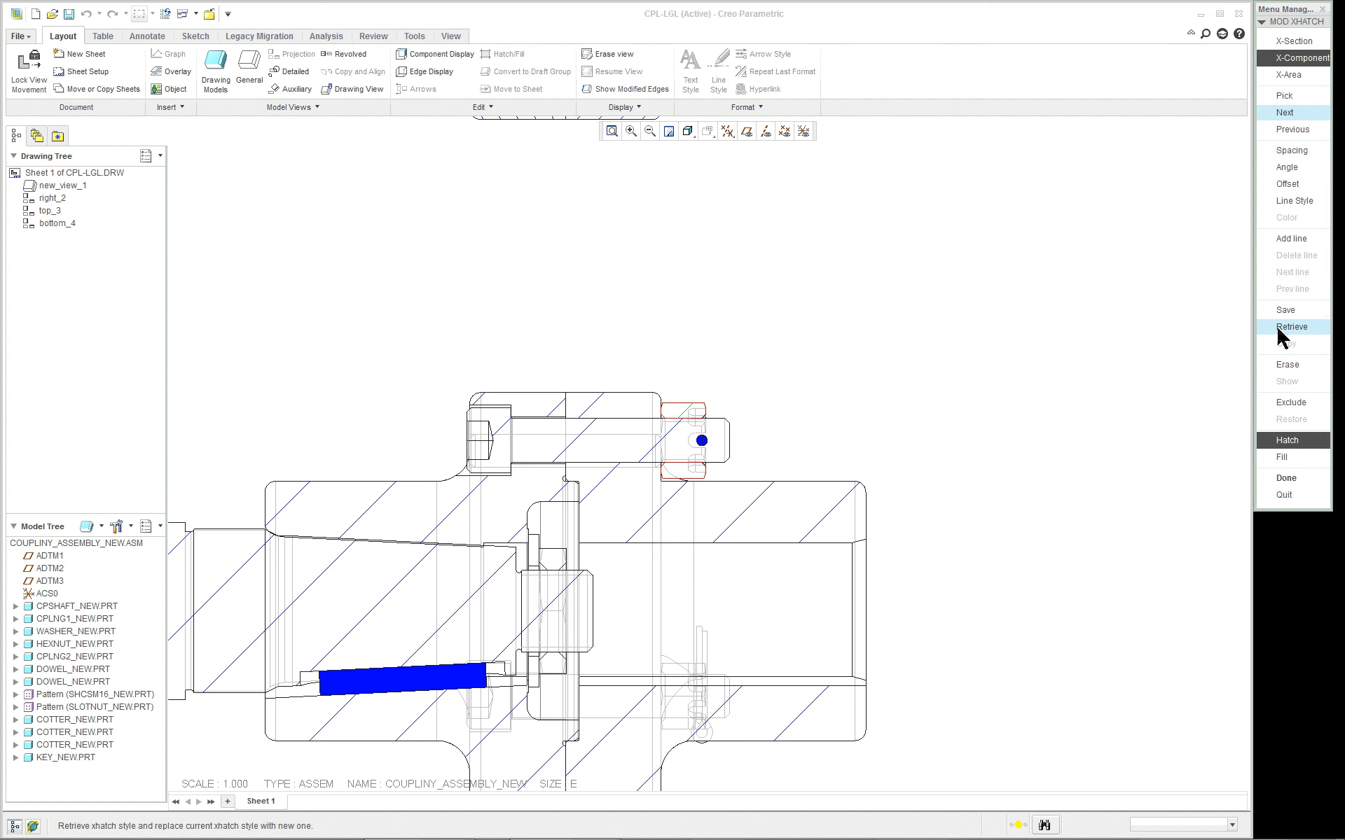
{"action": "left_click", "coordinate": [1290, 402]}
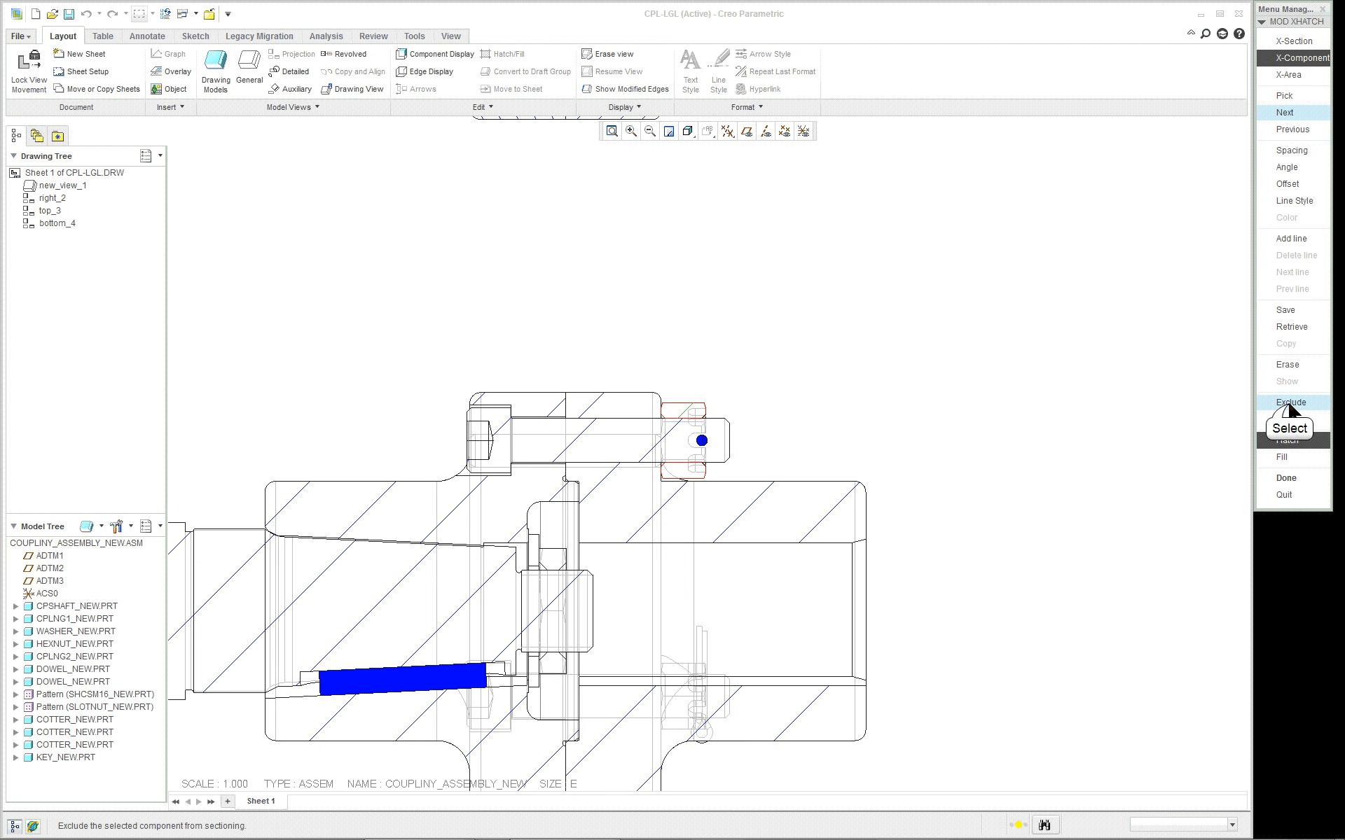
{"action": "left_click", "coordinate": [1306, 114]}
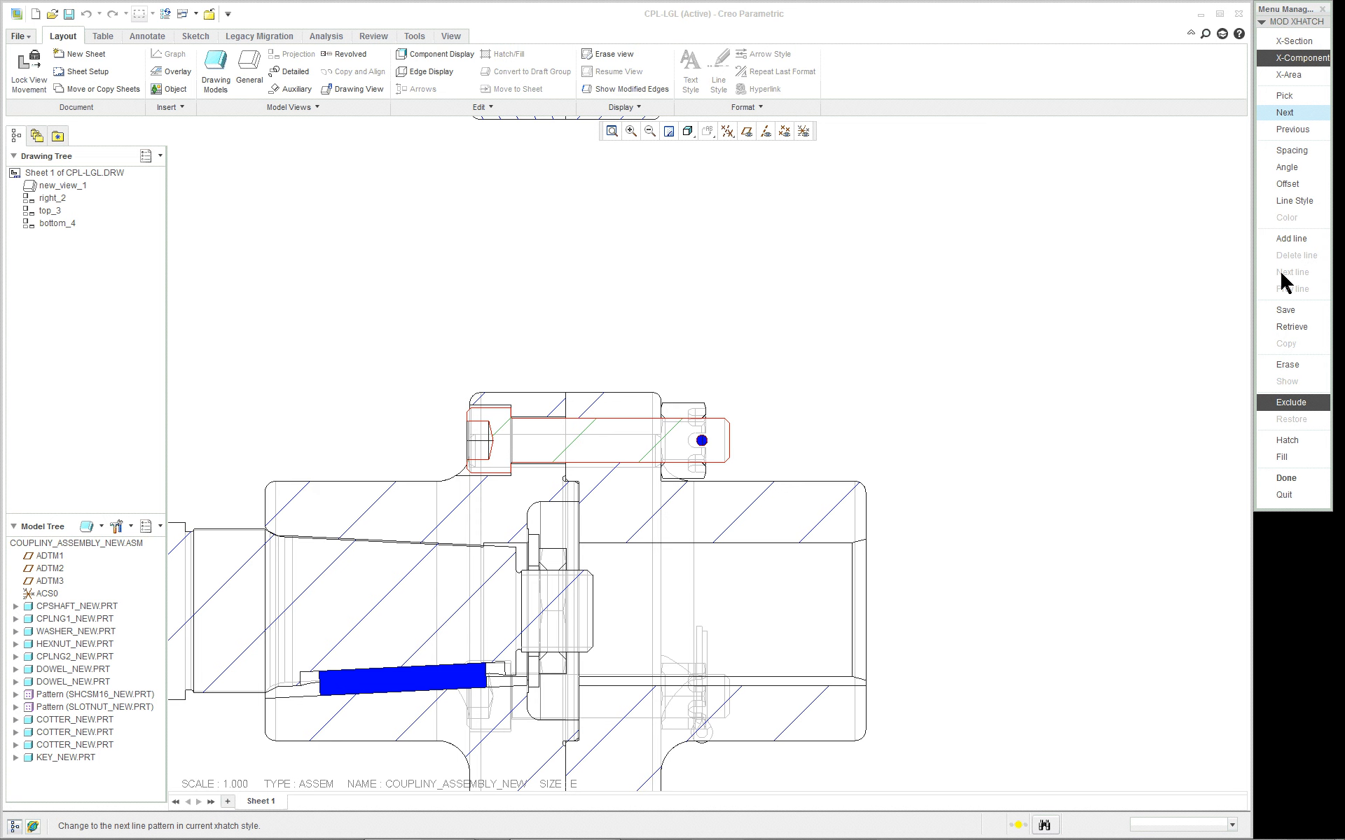
{"action": "left_click", "coordinate": [1304, 406]}
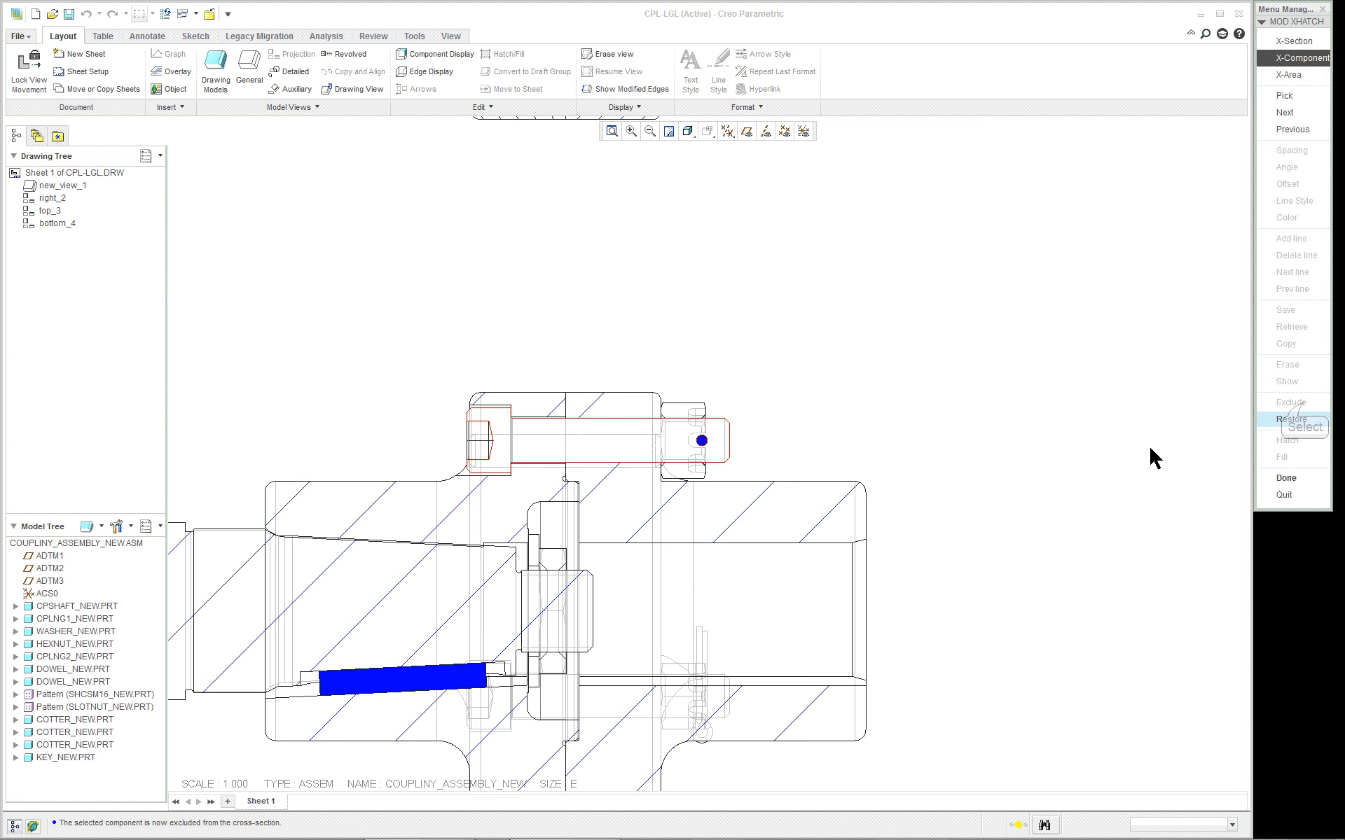
{"action": "scroll", "coordinate": [1090, 445], "scroll_direction": "down", "scroll_amount": 2}
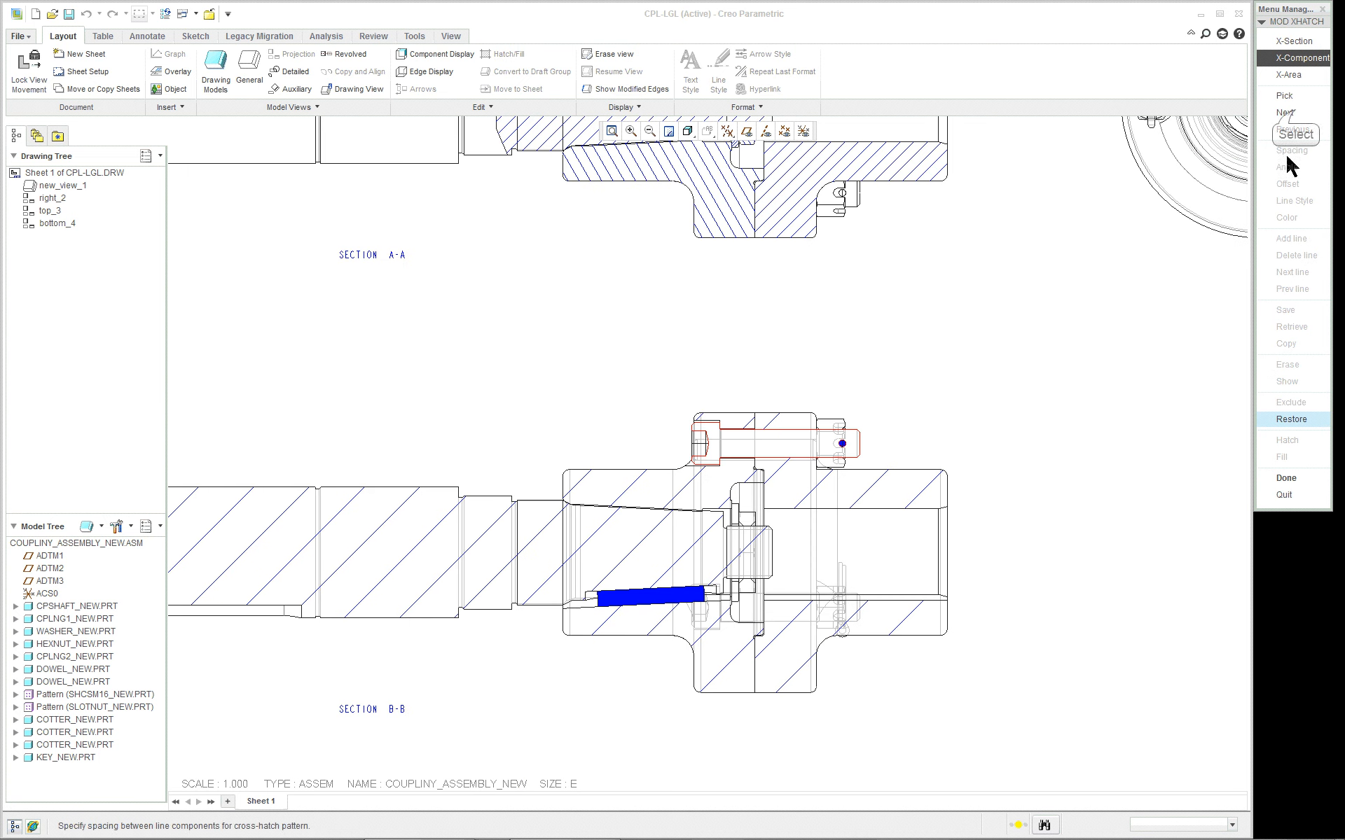
Step: Halve the overall hatch spacing of the right-hand coupling half in section B-B
{"action": "left_click", "coordinate": [1294, 112]}
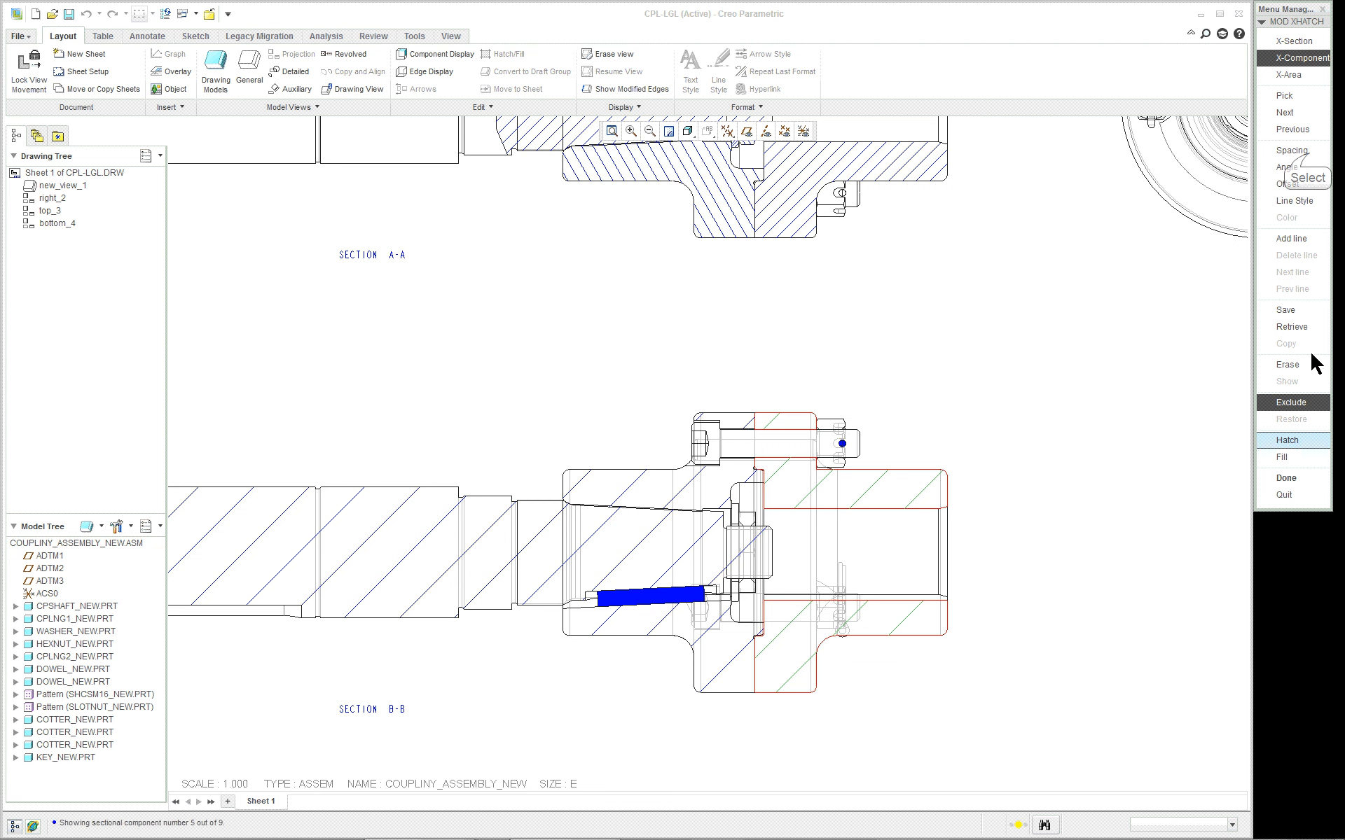
{"action": "left_click", "coordinate": [1307, 150]}
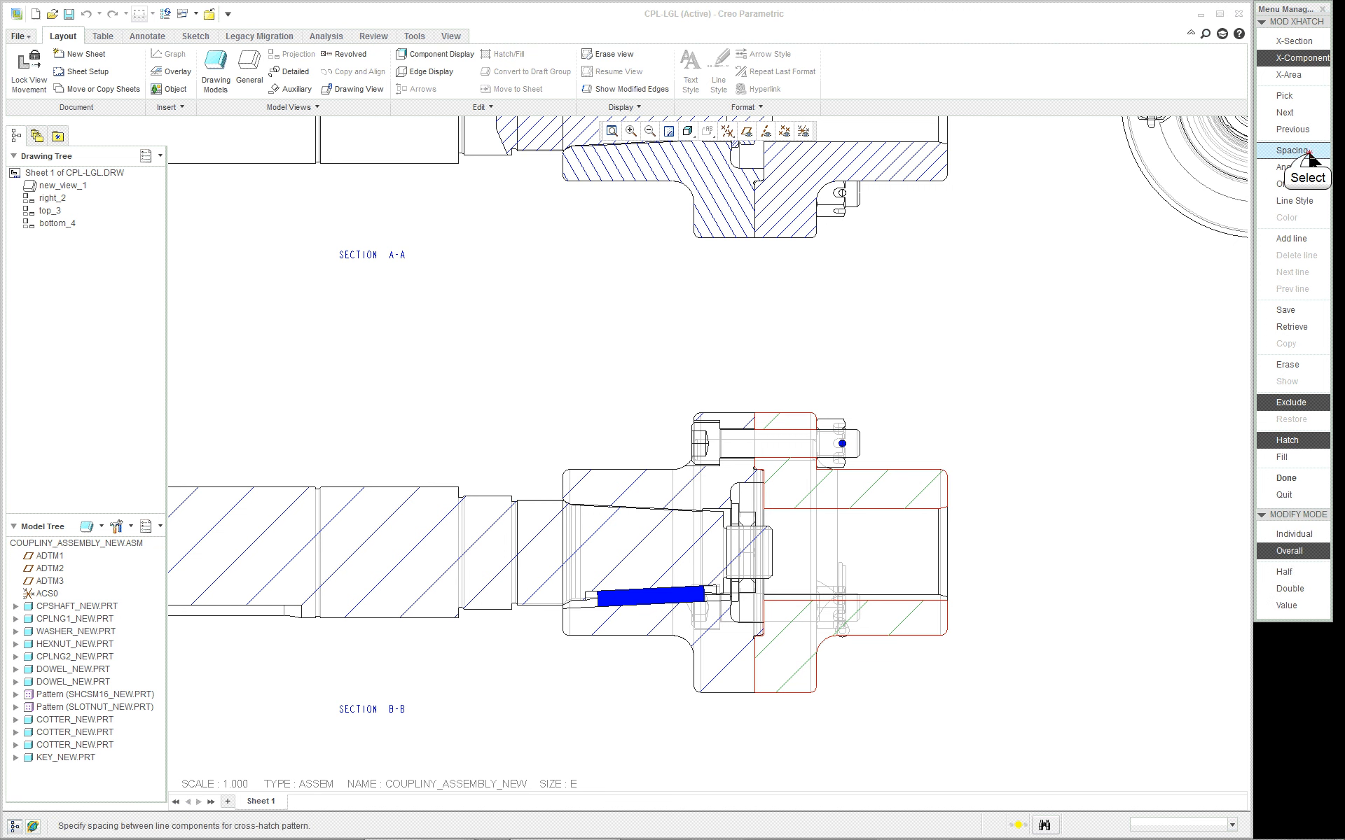
{"action": "left_click", "coordinate": [1295, 587]}
{"action": "left_click", "coordinate": [1296, 572]}
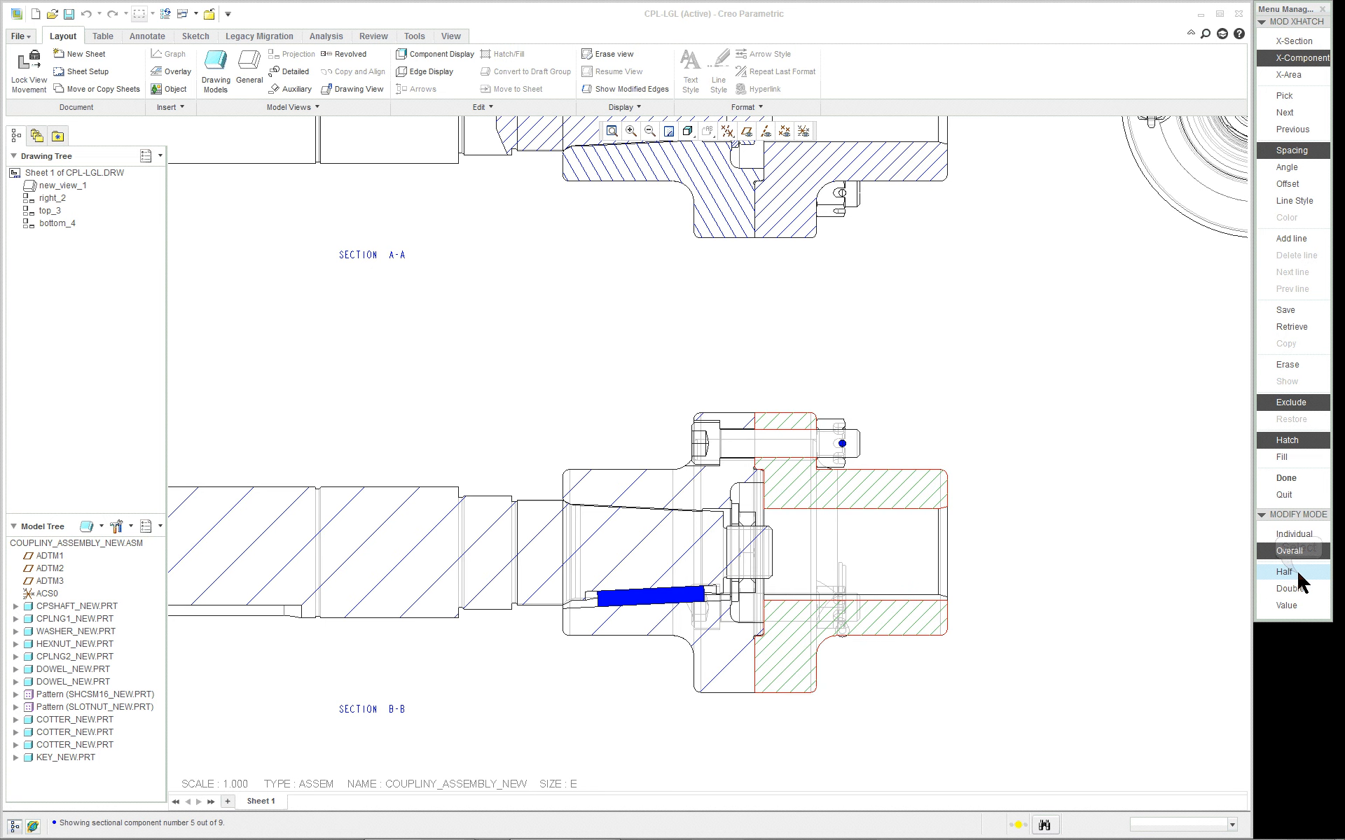
{"action": "scroll", "coordinate": [809, 676], "scroll_direction": "up", "scroll_amount": 3}
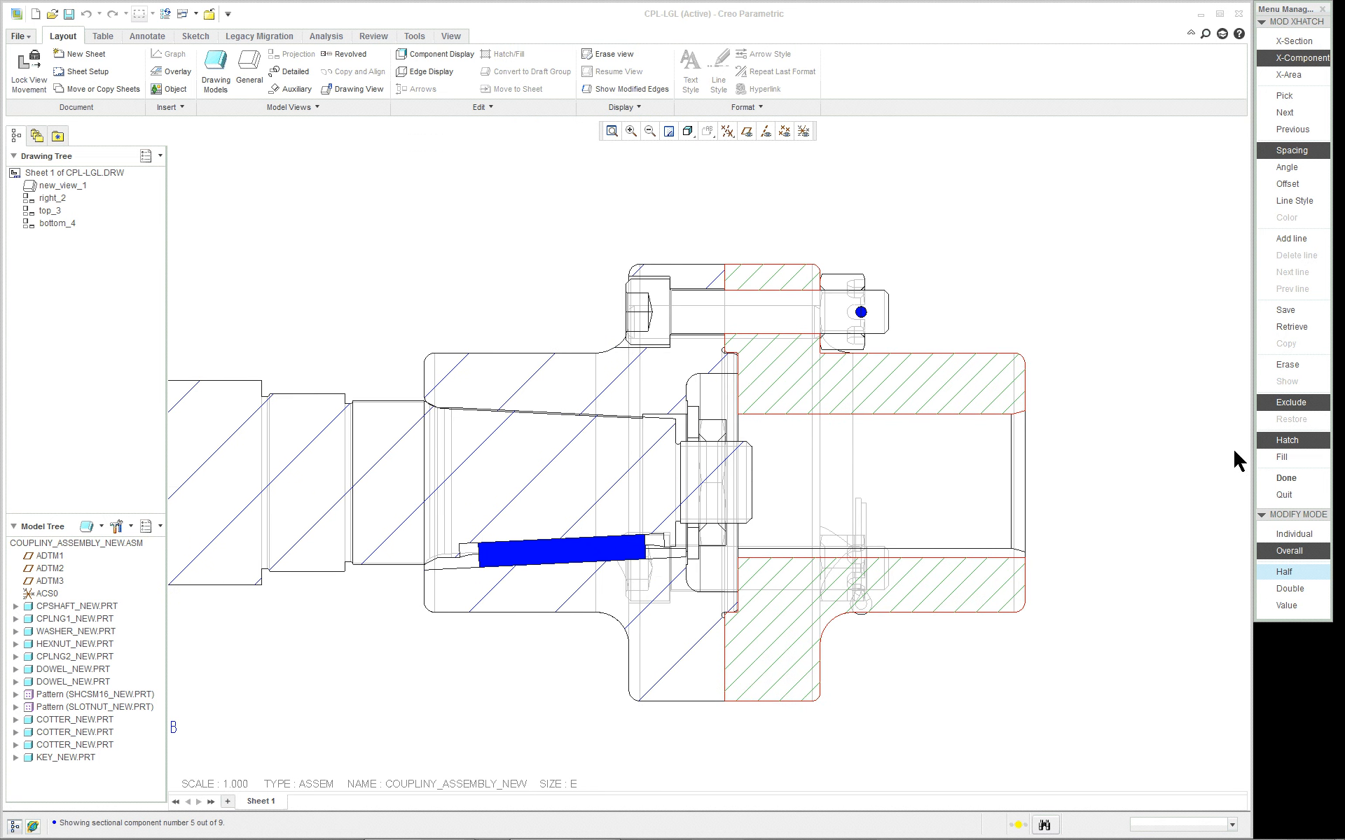
Step: Exclude the hex nut at the shaft end from section B-B and apply a solid fill to the washer beside it
{"action": "left_click", "coordinate": [1294, 114]}
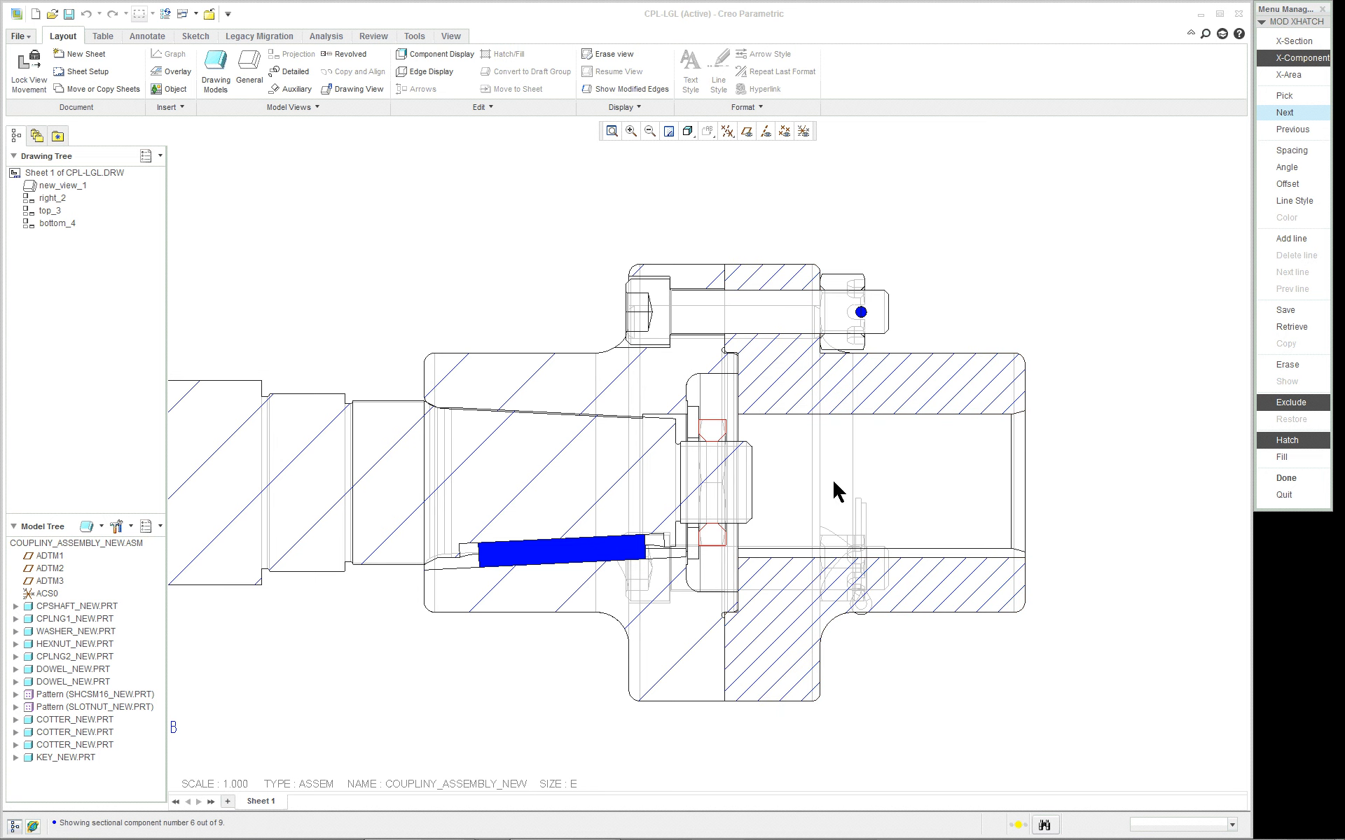
{"action": "scroll", "coordinate": [652, 491], "scroll_direction": "up", "scroll_amount": 2}
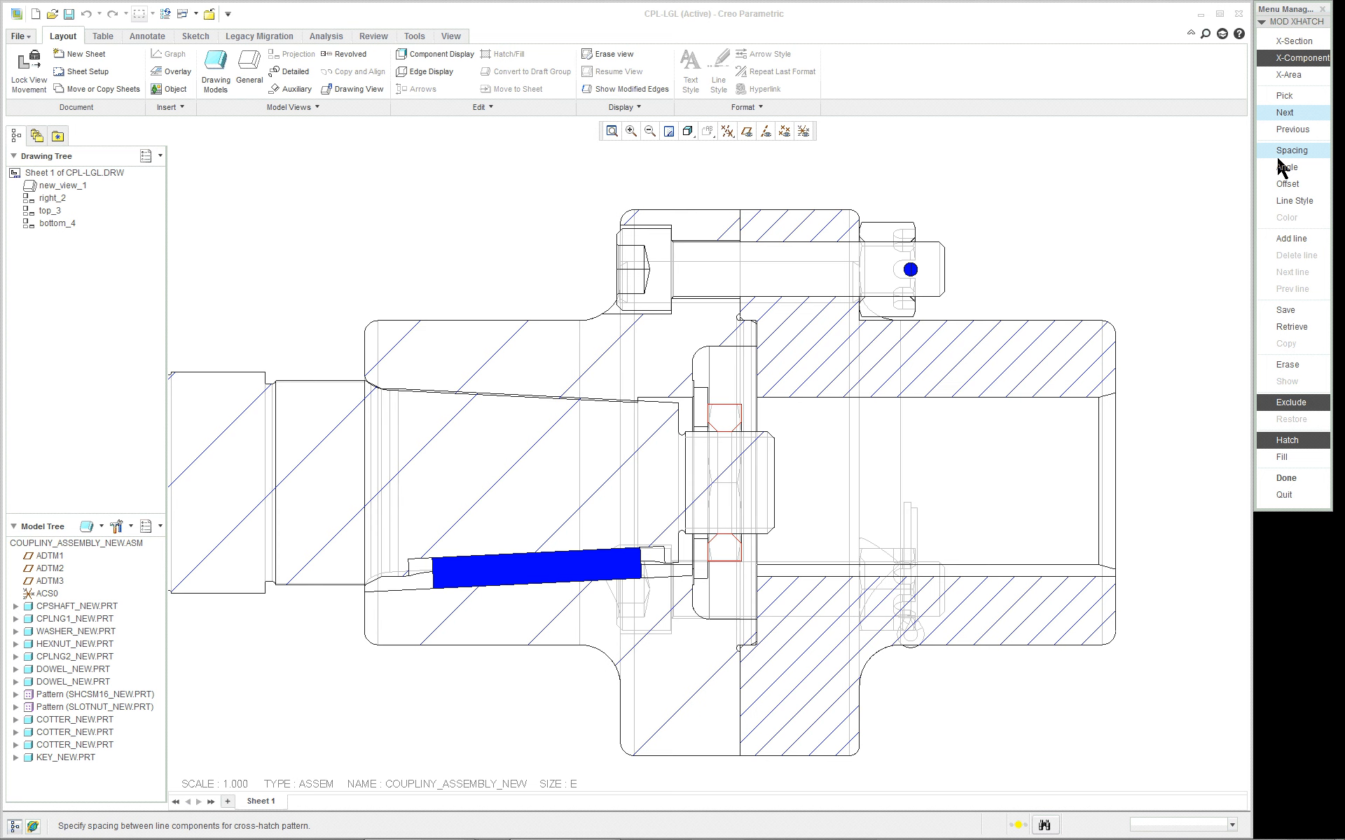
{"action": "left_click", "coordinate": [1285, 405]}
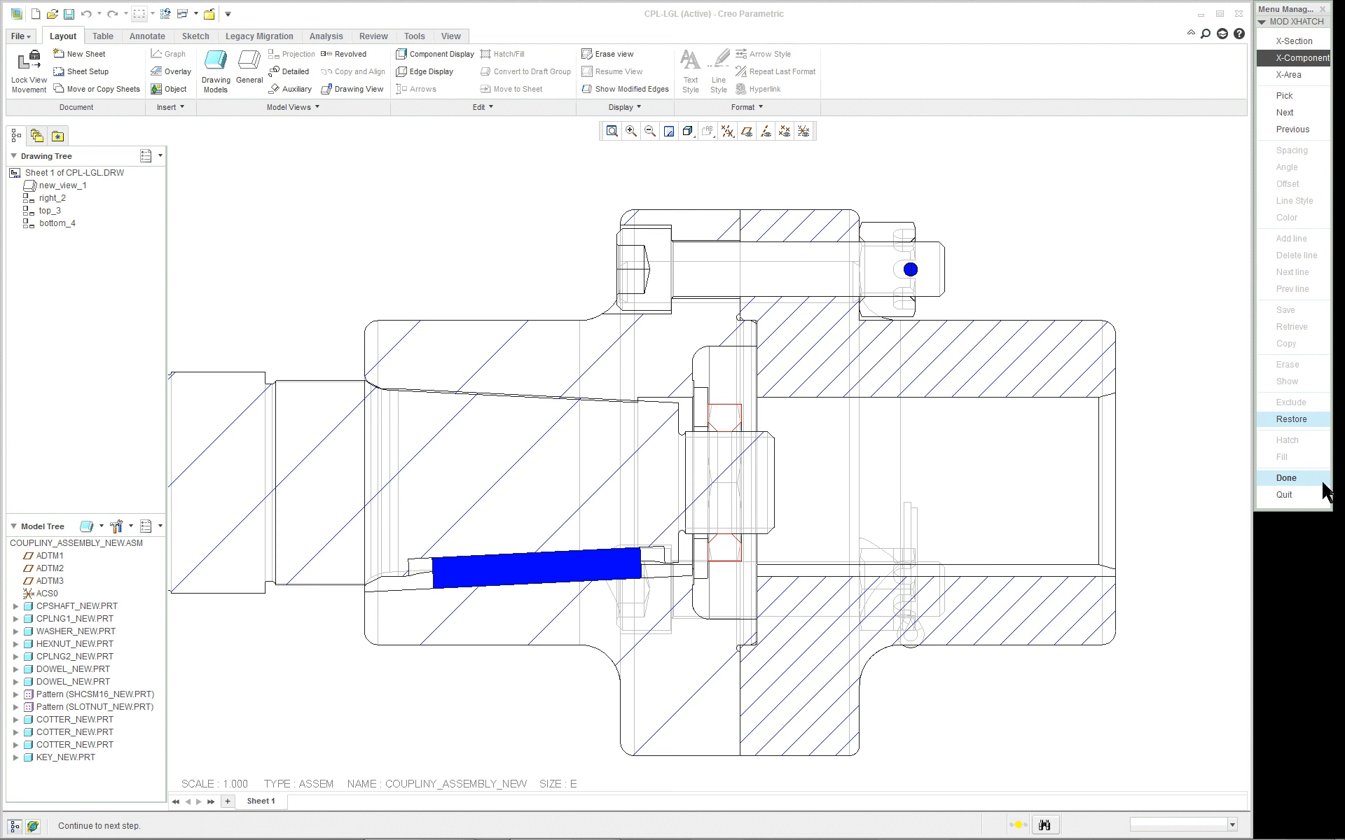
{"action": "left_click", "coordinate": [1304, 112]}
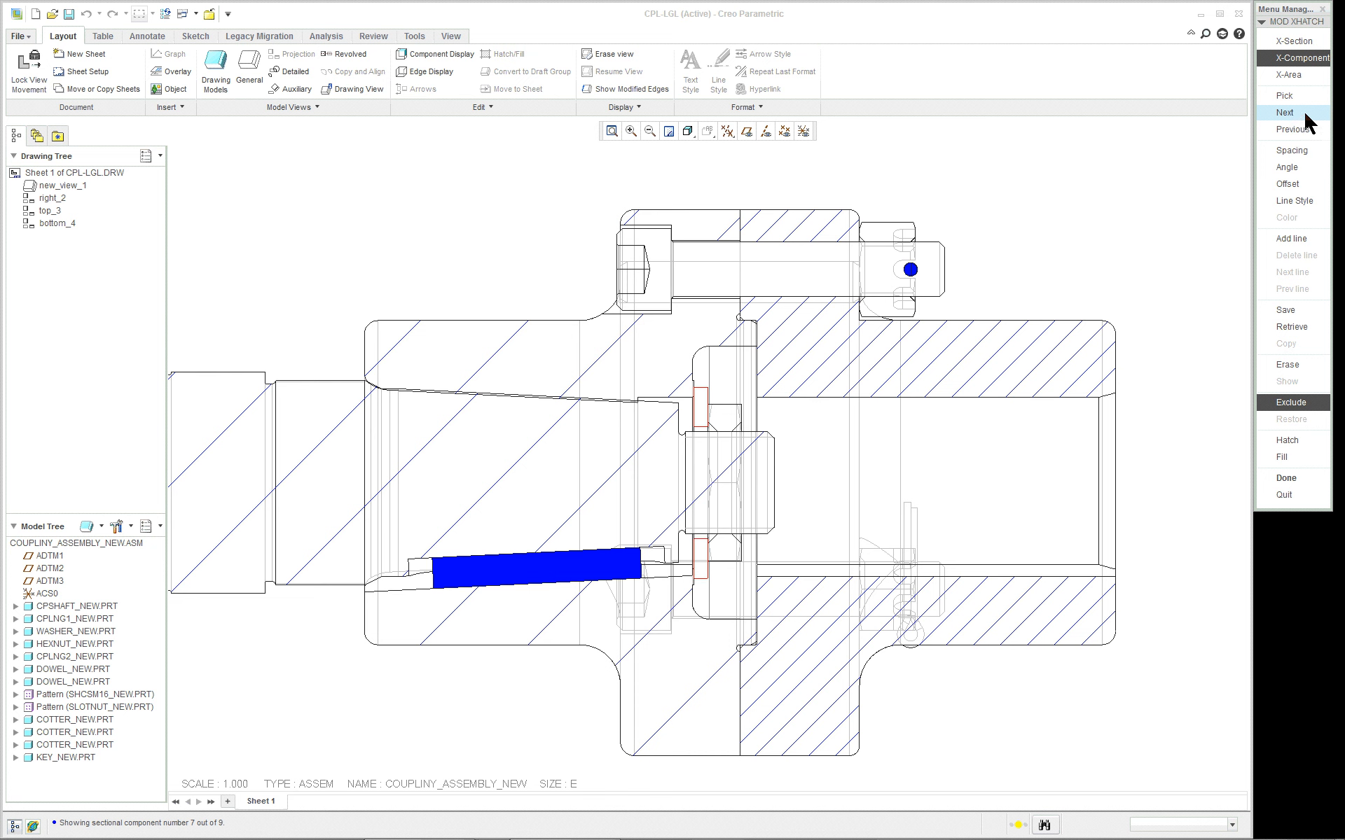
{"action": "left_click", "coordinate": [1283, 456]}
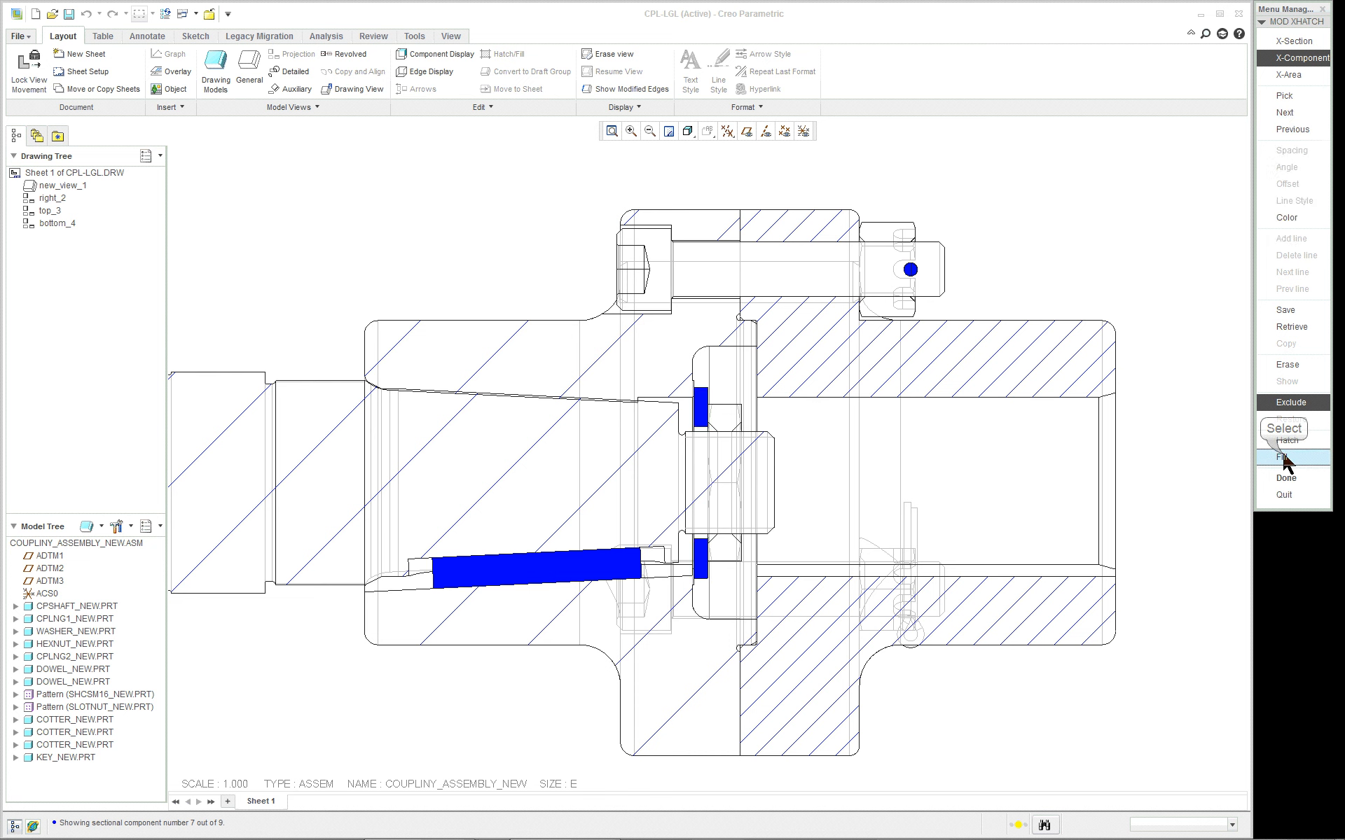
Step: Set the left-hand coupling half's hatch angle to 120 in section B-B and reduce its overall spacing to half the original
{"action": "left_click", "coordinate": [1297, 114]}
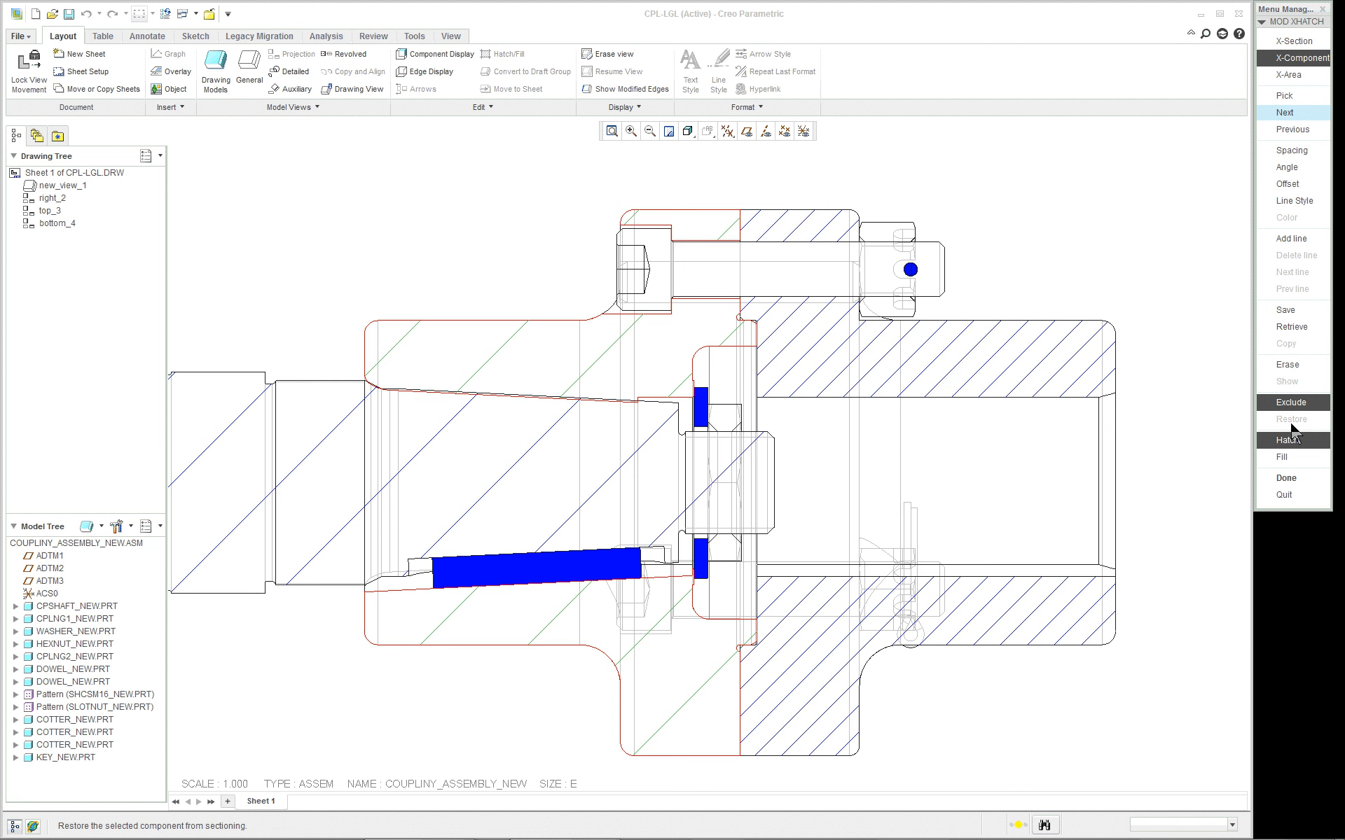
{"action": "left_click", "coordinate": [1286, 167]}
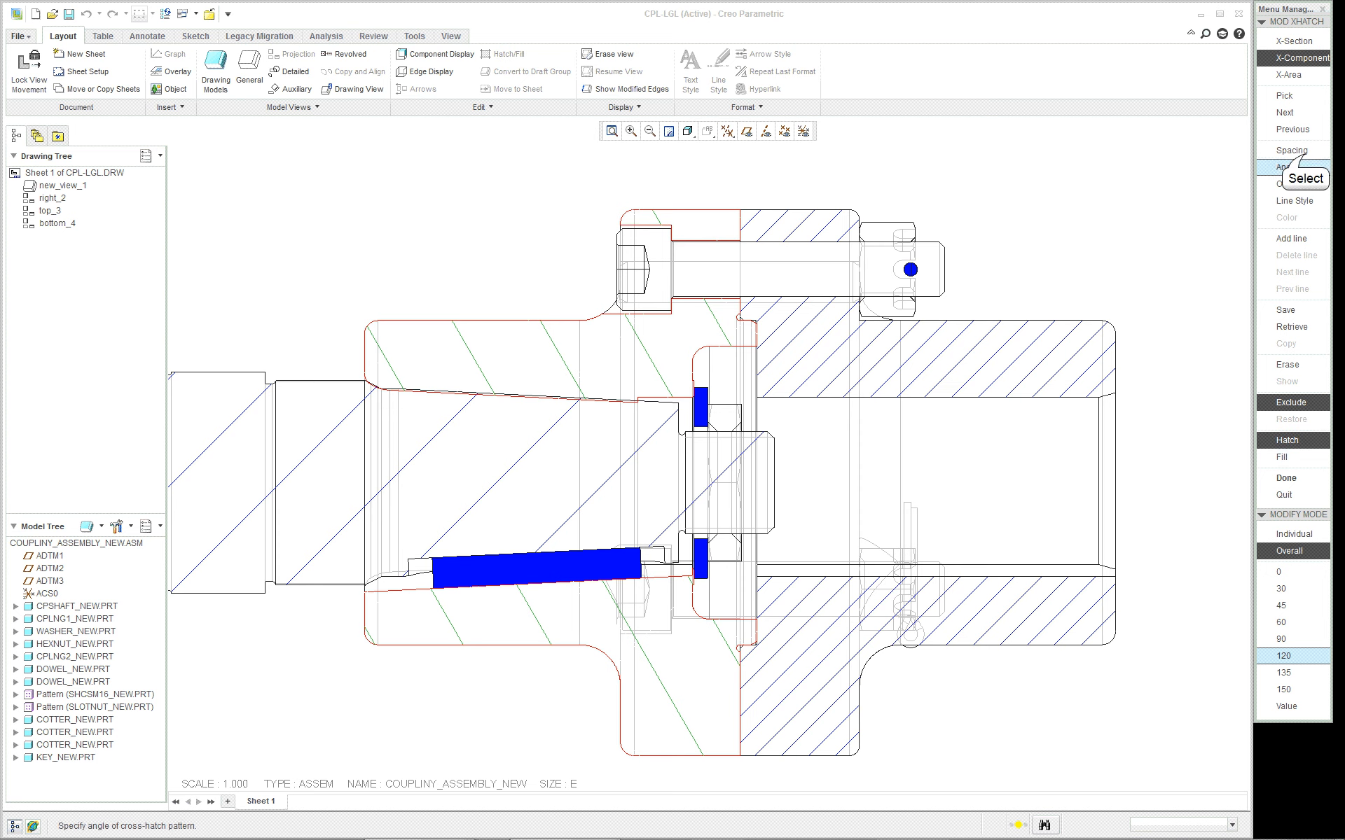
{"action": "left_click", "coordinate": [1291, 150]}
{"action": "left_click", "coordinate": [1320, 589]}
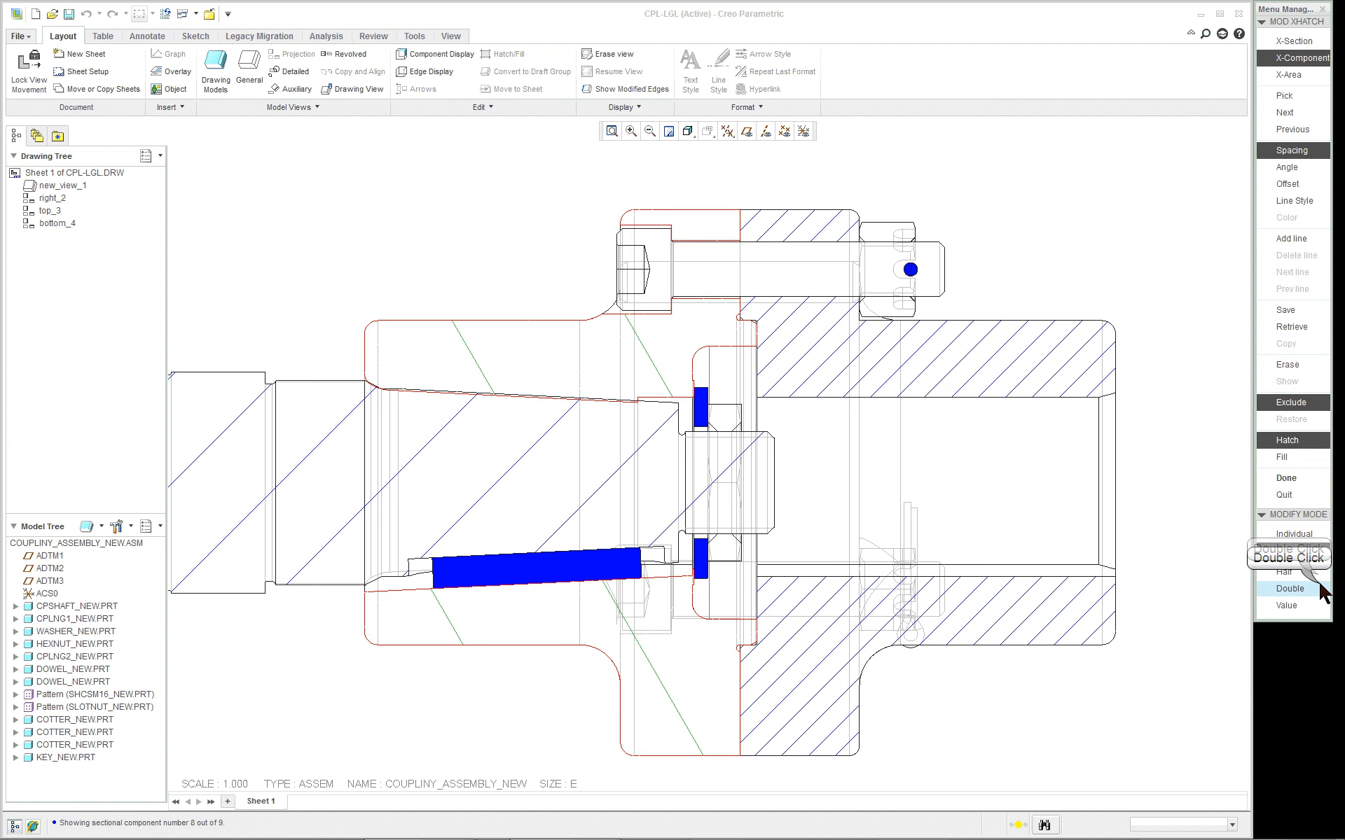
{"action": "double_click", "coordinate": [1316, 574]}
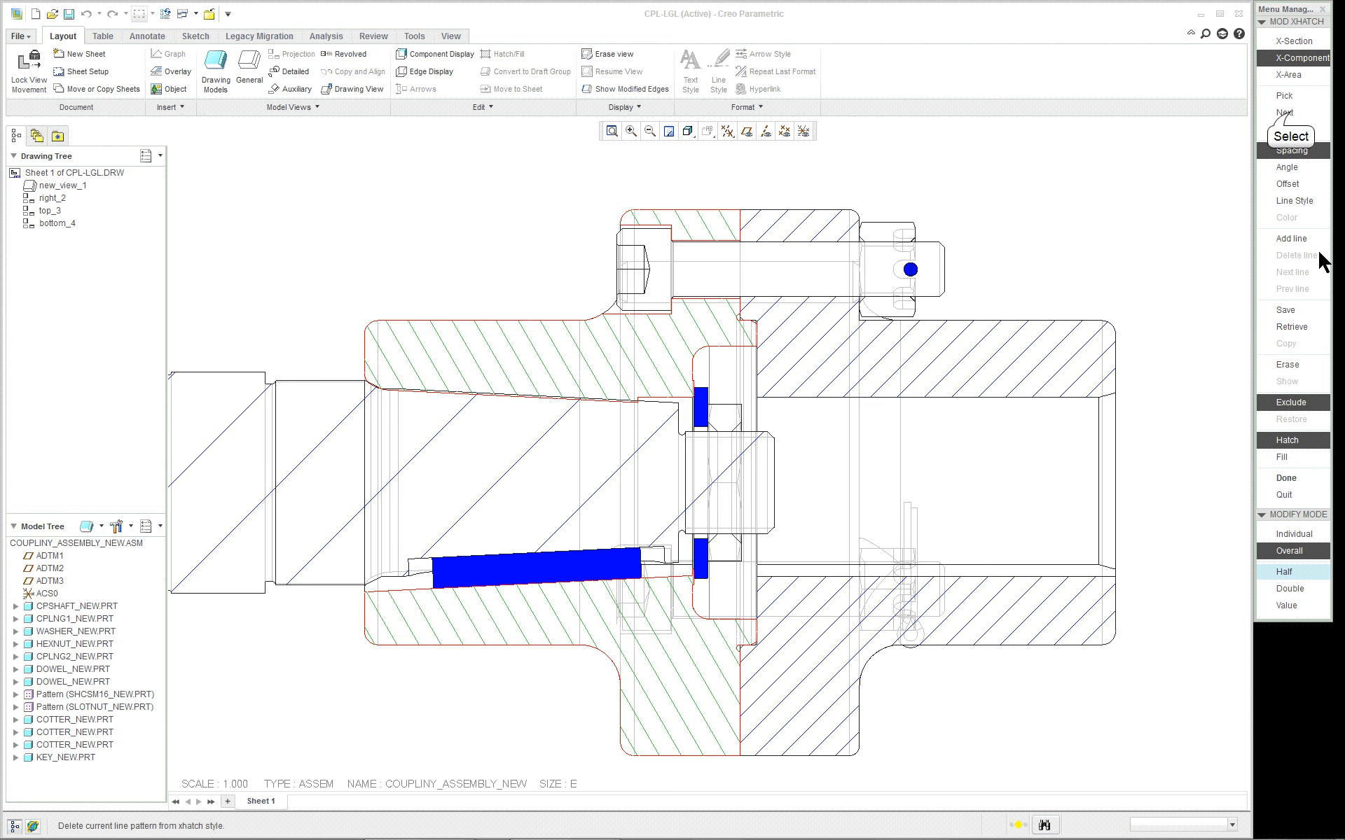
Step: Exclude the shaft from sectioning in section B-B and finish the cross-hatch changes
{"action": "left_click", "coordinate": [1284, 112]}
{"action": "scroll", "coordinate": [943, 493], "scroll_direction": "down", "scroll_amount": 3}
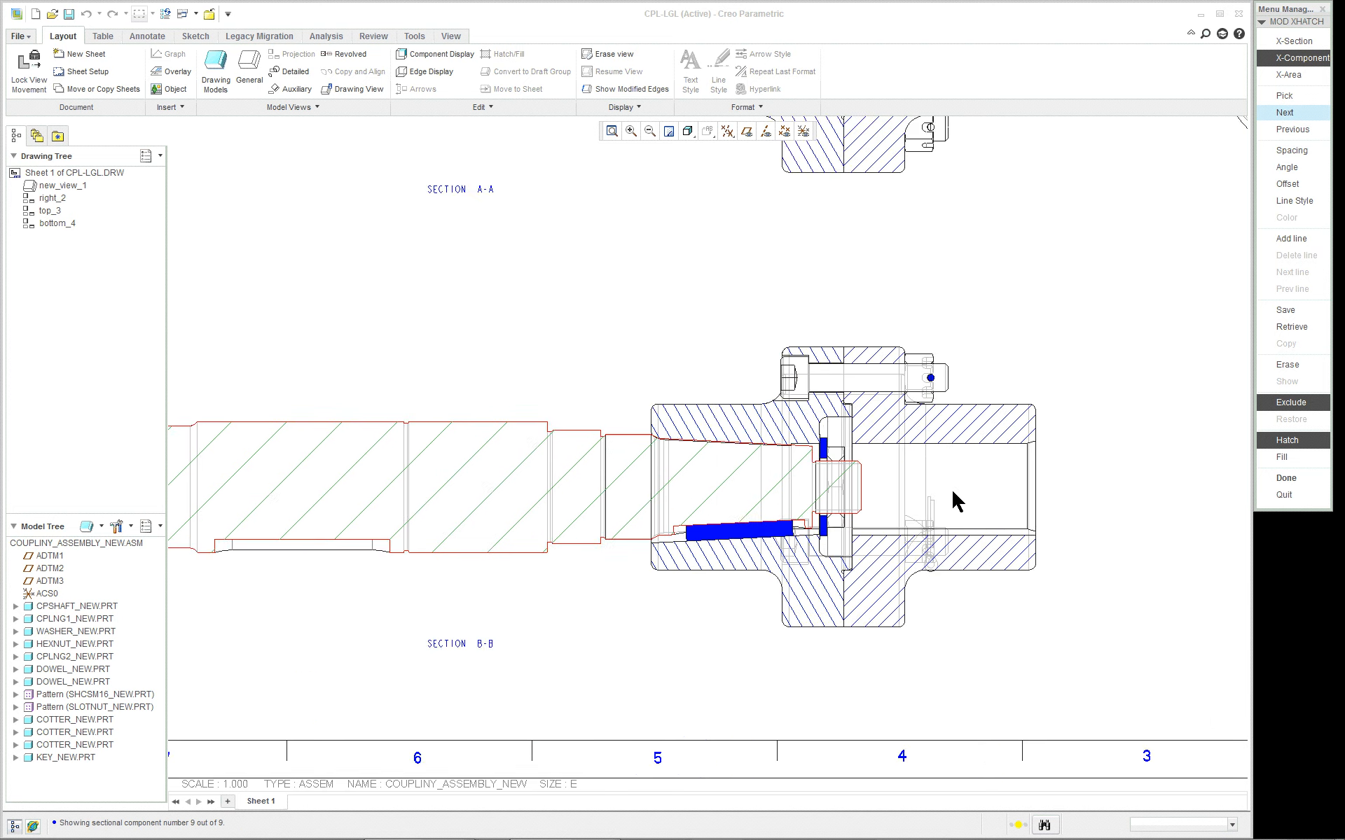
{"action": "scroll", "coordinate": [953, 494], "scroll_direction": "down", "scroll_amount": 4}
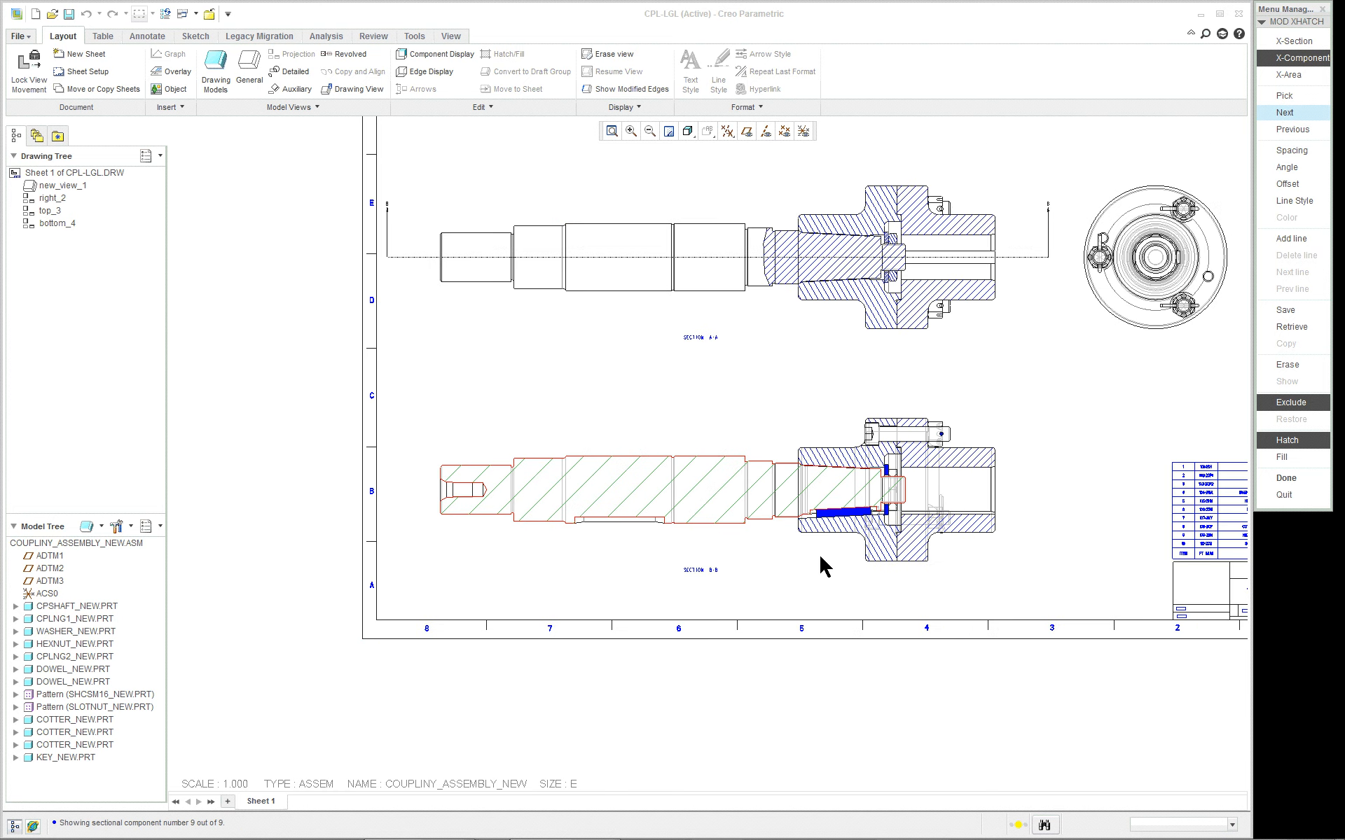
{"action": "scroll", "coordinate": [823, 566], "scroll_direction": "up", "scroll_amount": 3}
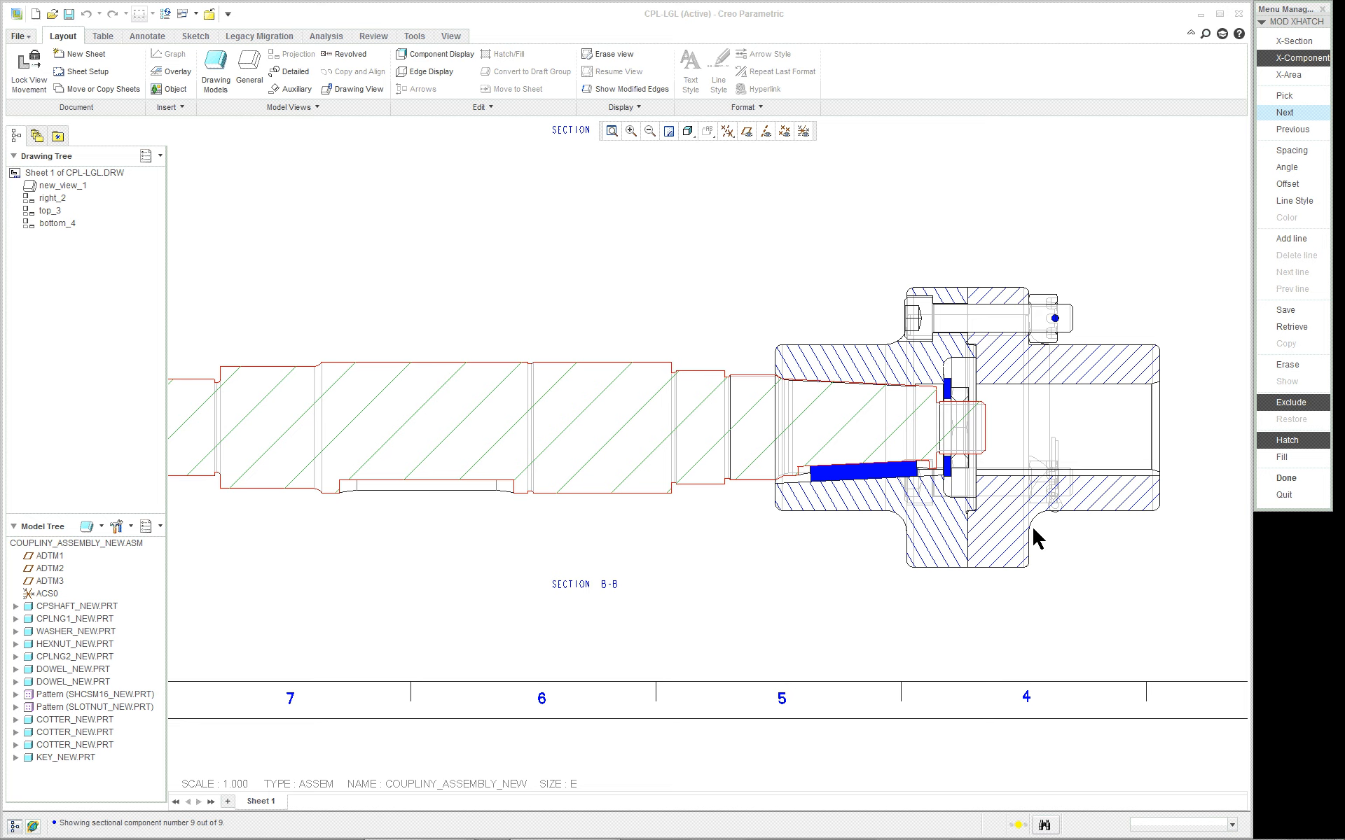
{"action": "scroll", "coordinate": [1033, 530], "scroll_direction": "down", "scroll_amount": 2}
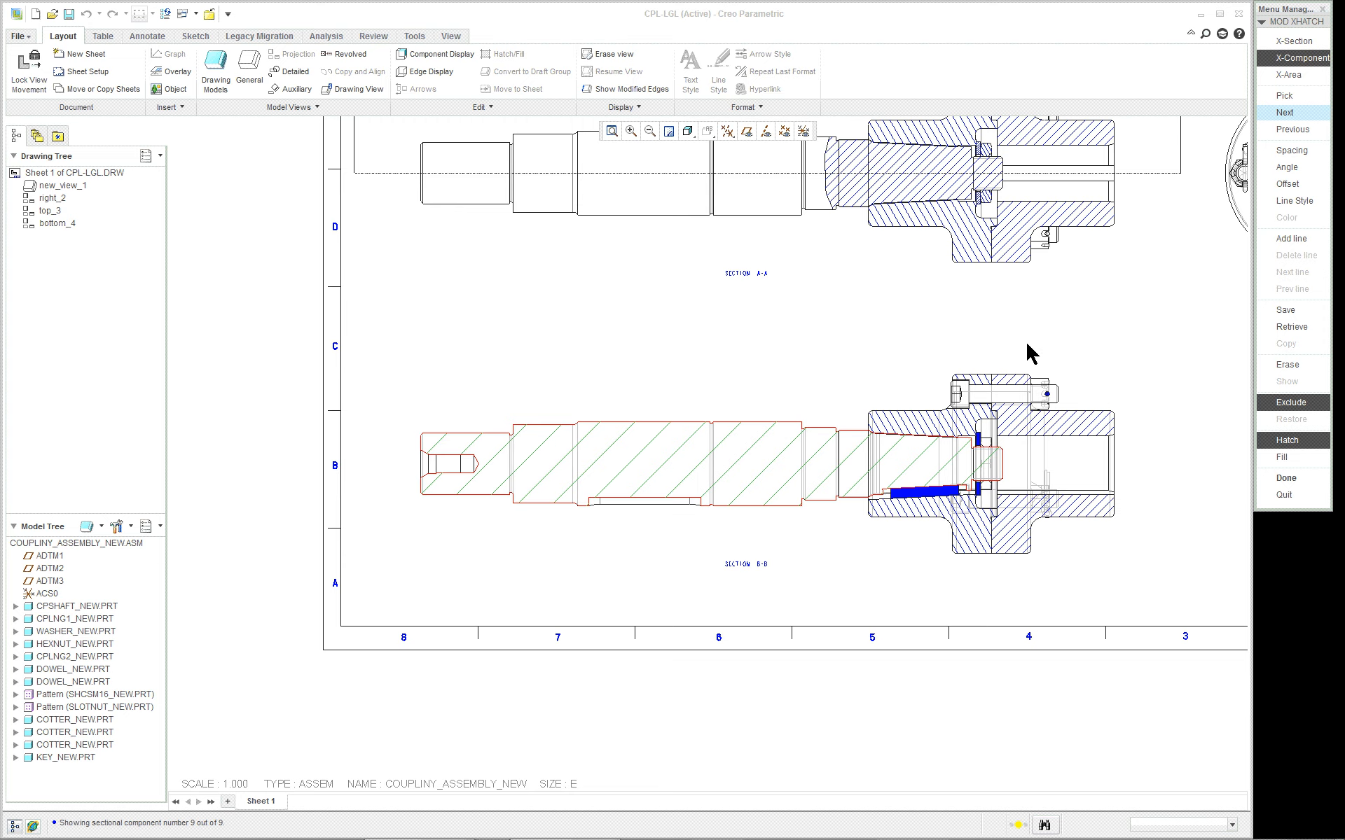
{"action": "scroll", "coordinate": [1025, 340], "scroll_direction": "down", "scroll_amount": 2}
{"action": "scroll", "coordinate": [1030, 336], "scroll_direction": "up", "scroll_amount": 4}
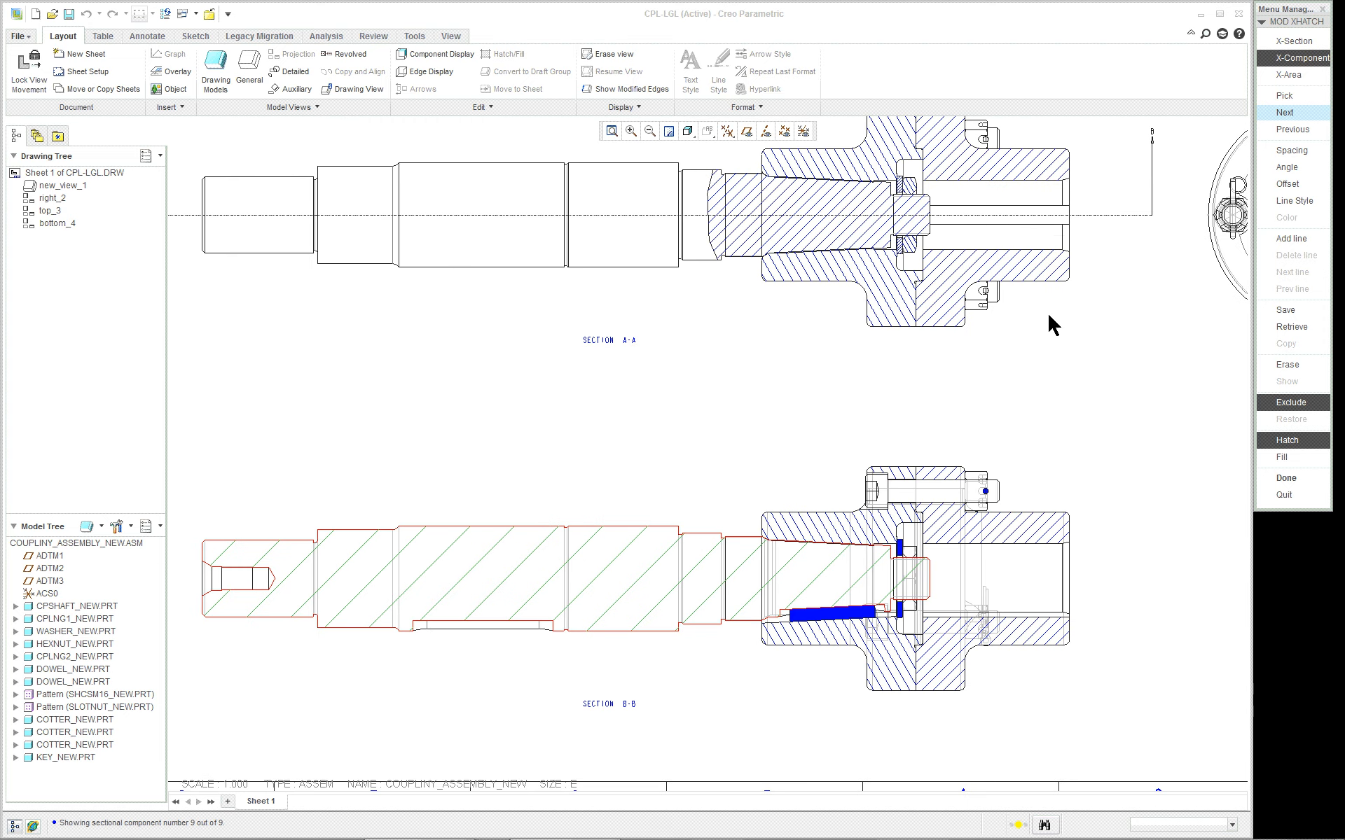
{"action": "scroll", "coordinate": [1004, 497], "scroll_direction": "down", "scroll_amount": 1}
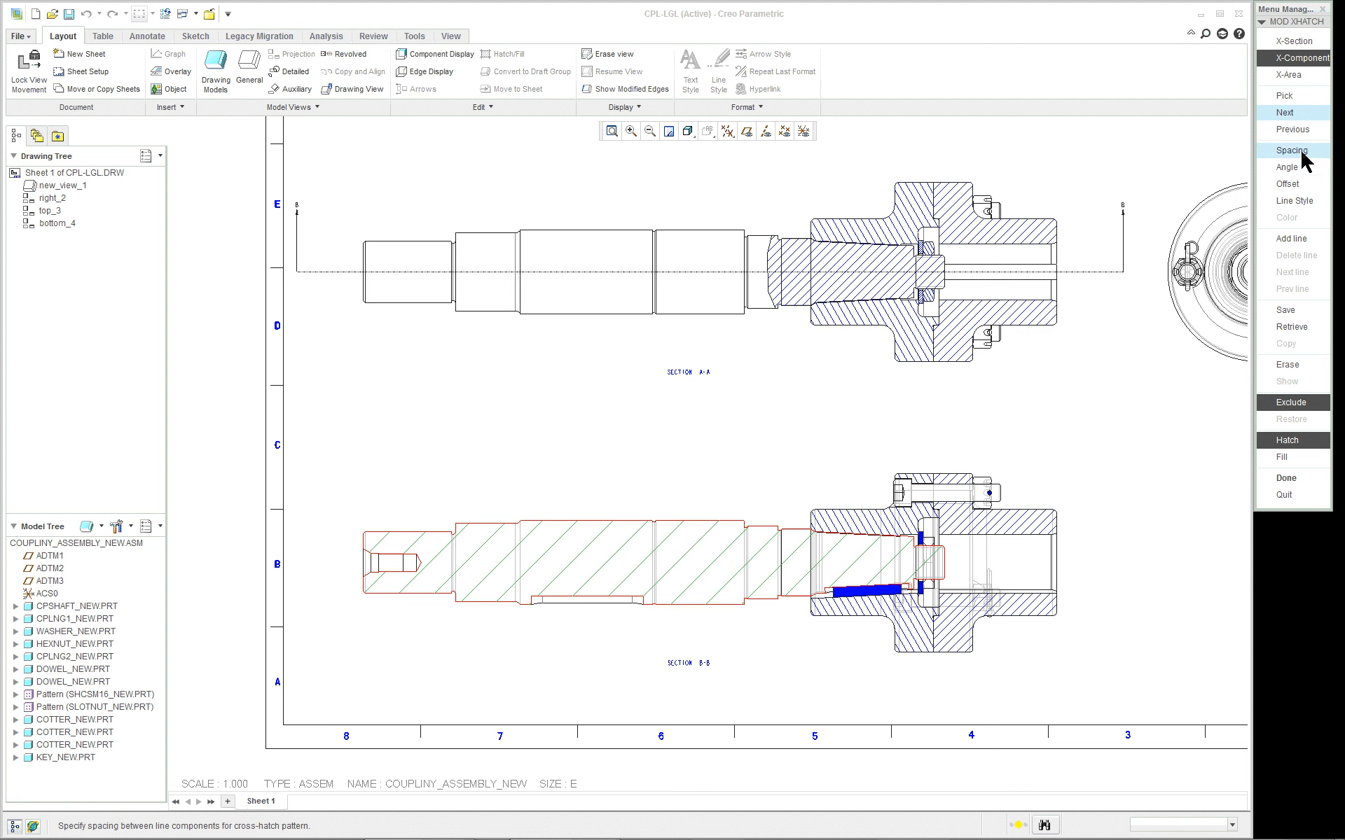
{"action": "left_click", "coordinate": [1293, 403]}
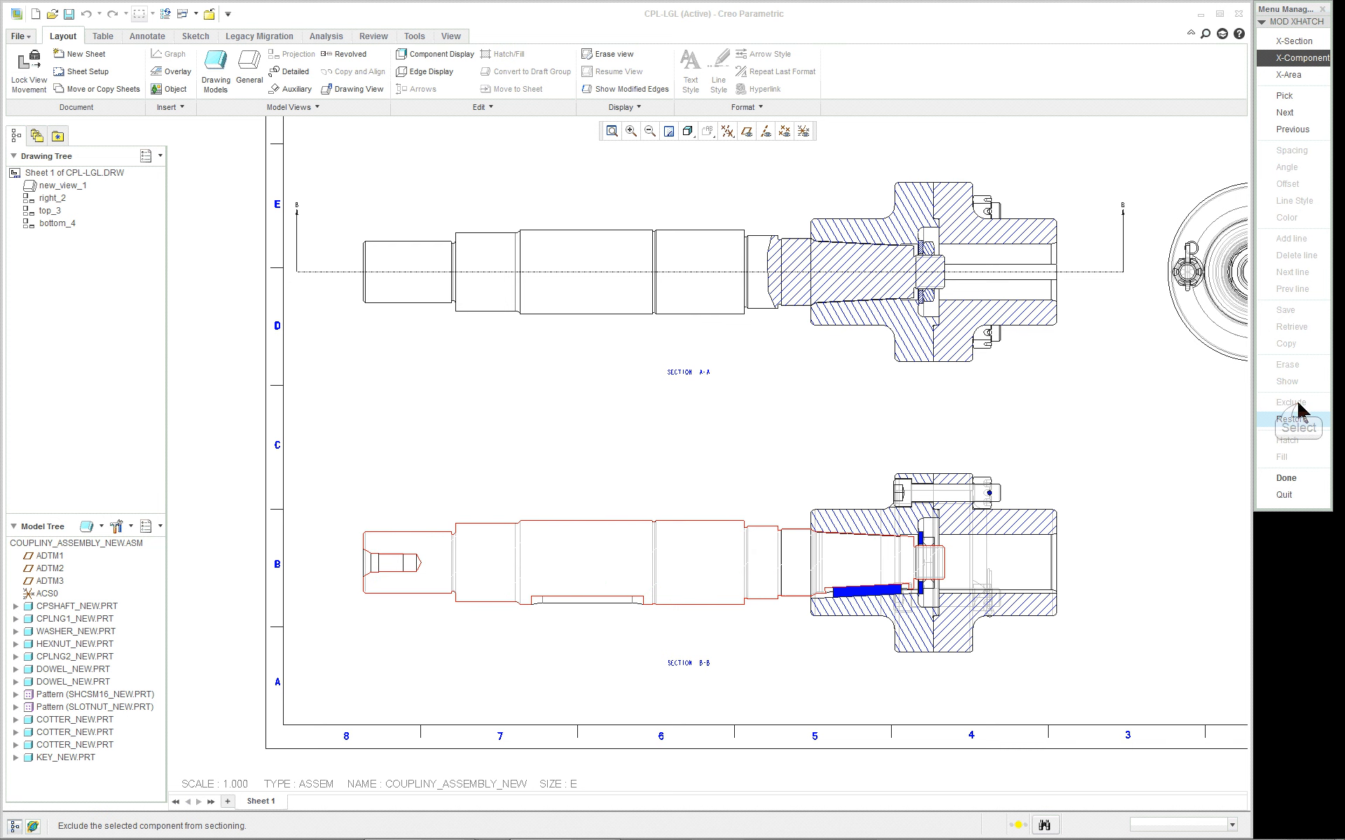
{"action": "left_click", "coordinate": [1300, 479]}
Step: Set the display style of the section B-B view below the main view to No Hidden
{"action": "scroll", "coordinate": [1136, 558], "scroll_direction": "down", "scroll_amount": 2}
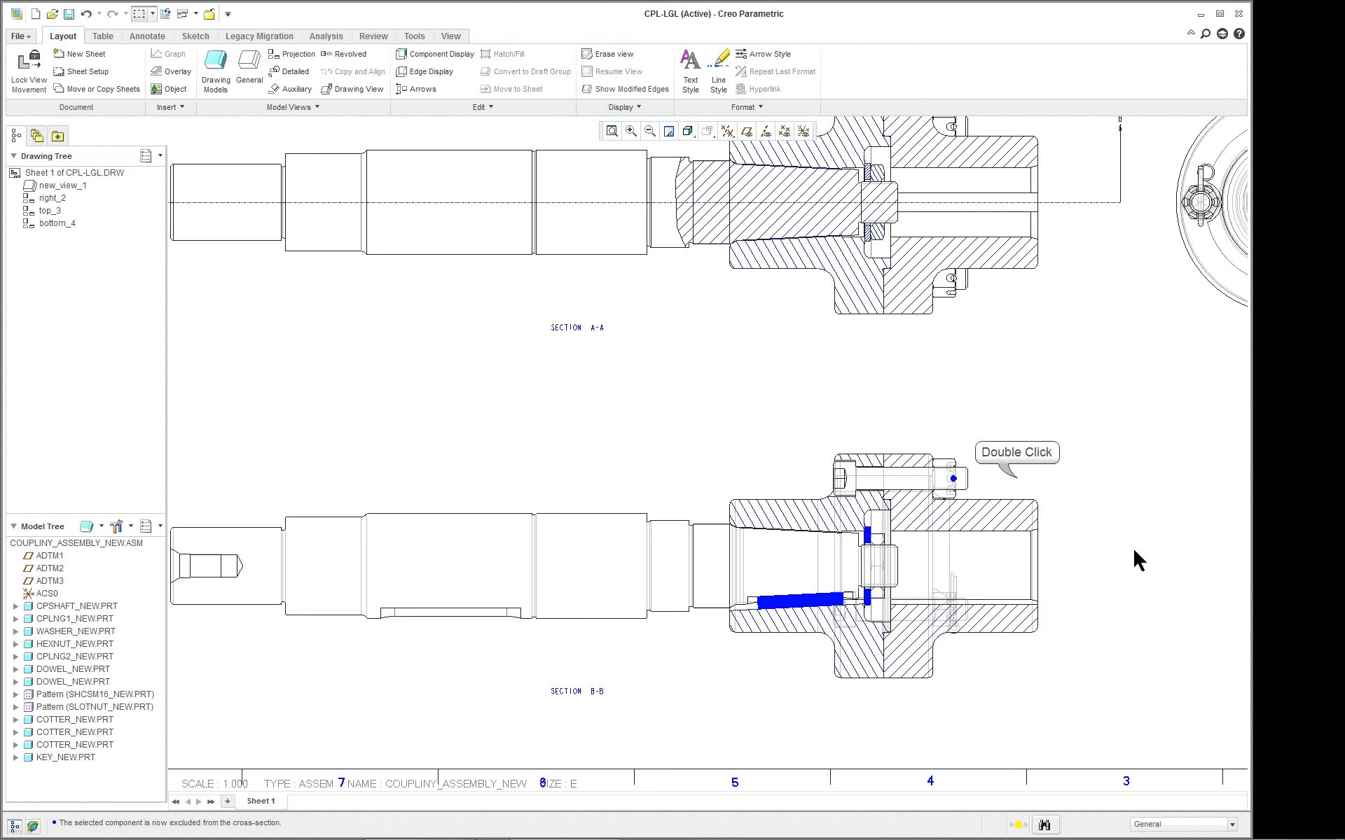
{"action": "double_click", "coordinate": [1017, 478]}
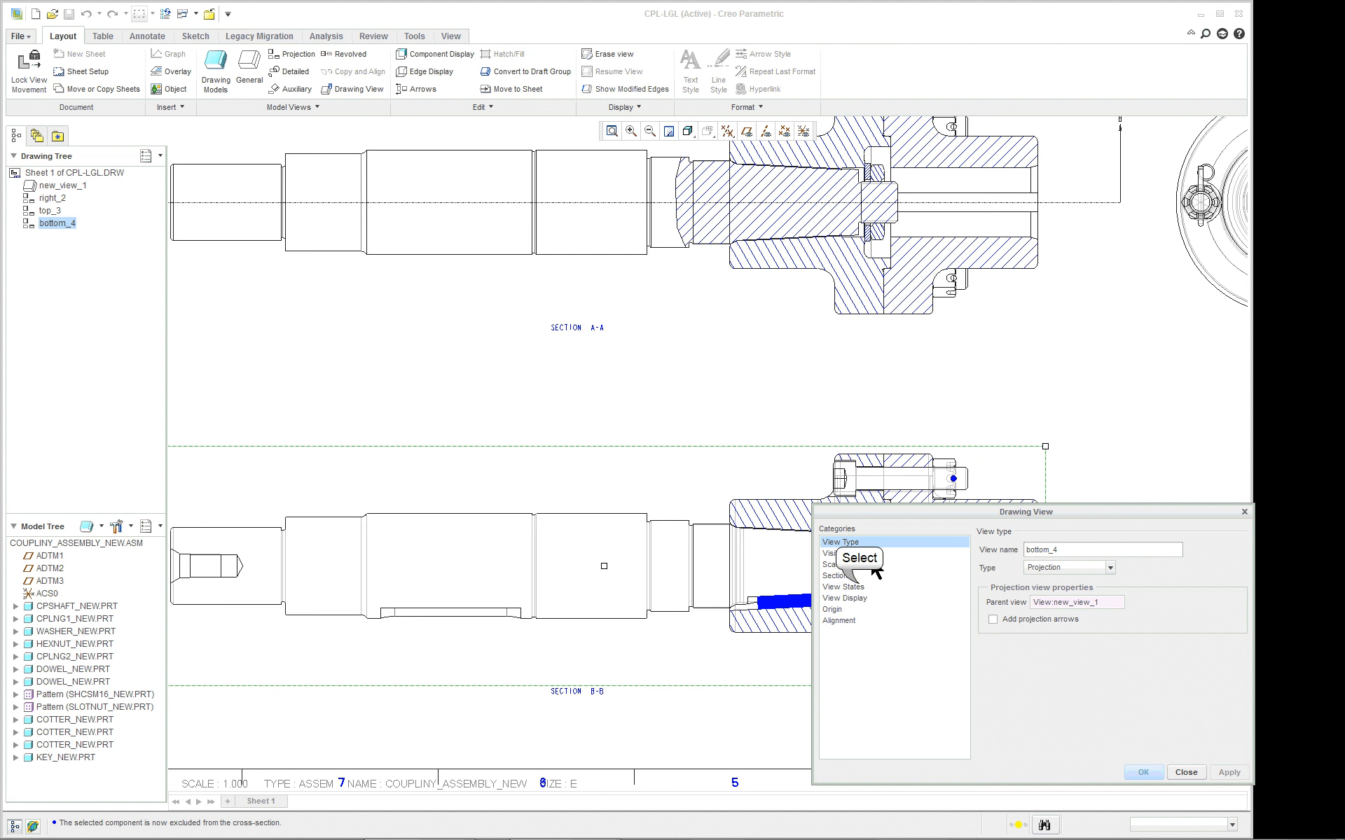
{"action": "left_click", "coordinate": [861, 588]}
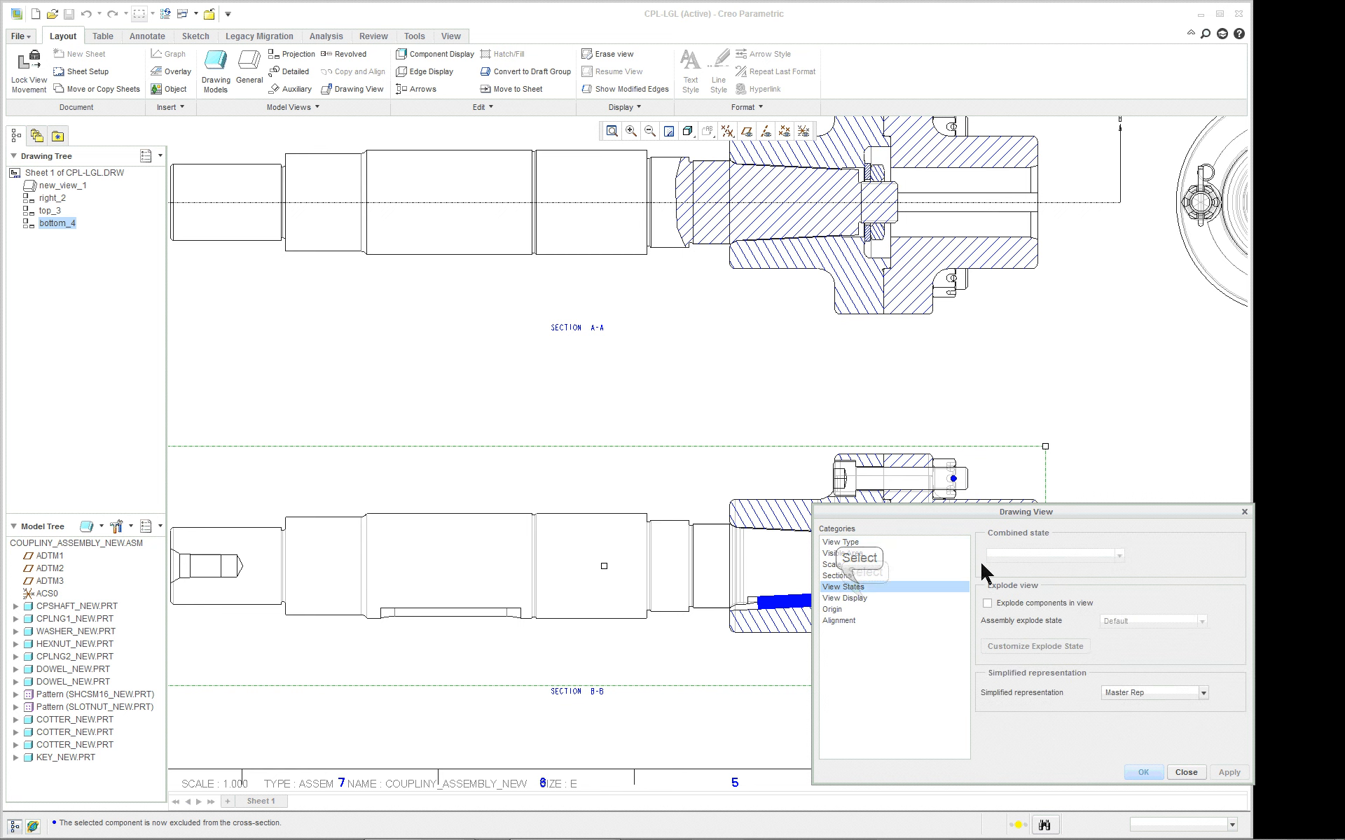
{"action": "left_click", "coordinate": [865, 599]}
{"action": "left_click", "coordinate": [1043, 564]}
{"action": "left_click", "coordinate": [1072, 634]}
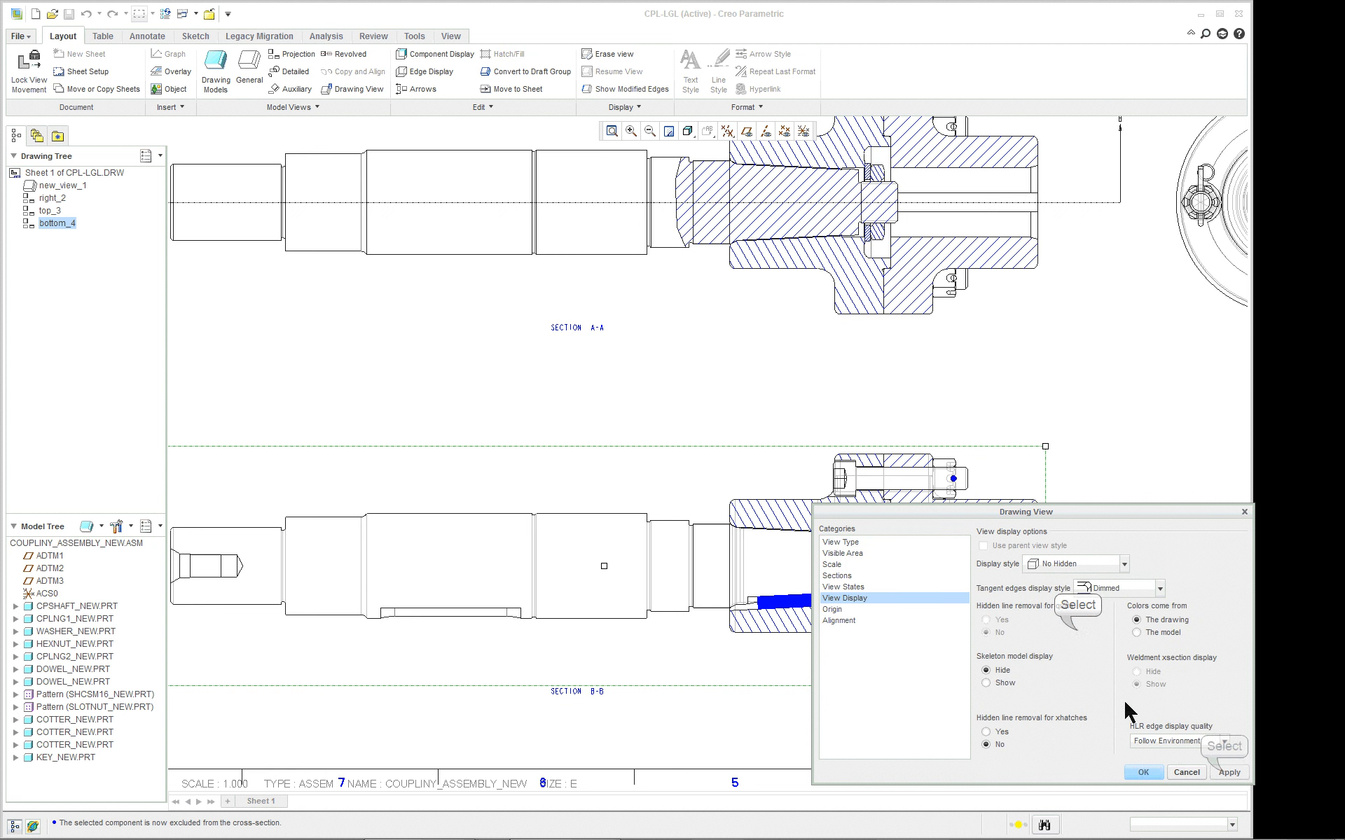
{"action": "left_click", "coordinate": [1229, 773]}
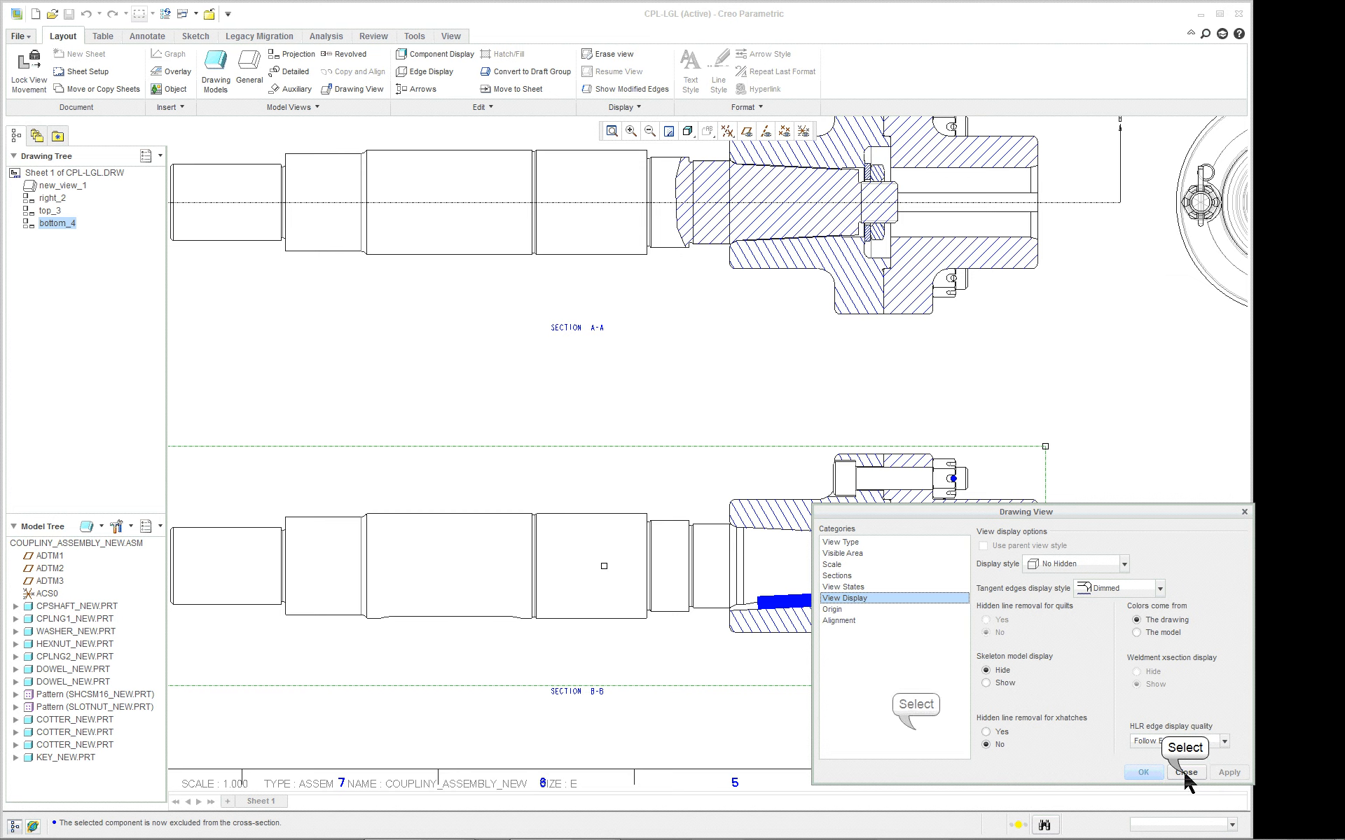
{"action": "left_click", "coordinate": [1188, 773]}
{"action": "left_click", "coordinate": [914, 727]}
Step: Apply 2D cross-section B as a full section to the projection view top_3
{"action": "scroll", "coordinate": [914, 728], "scroll_direction": "down", "scroll_amount": 5}
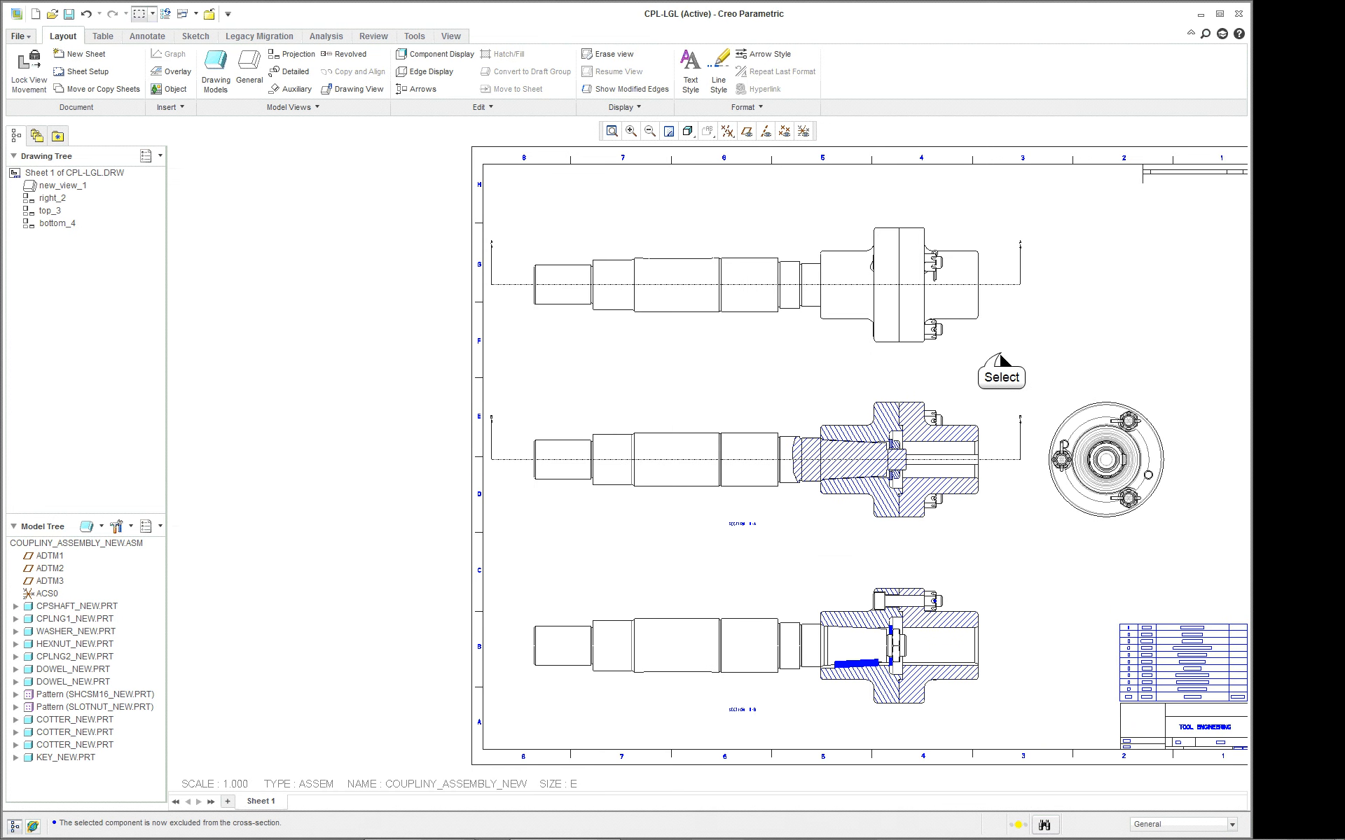
{"action": "double_click", "coordinate": [801, 246]}
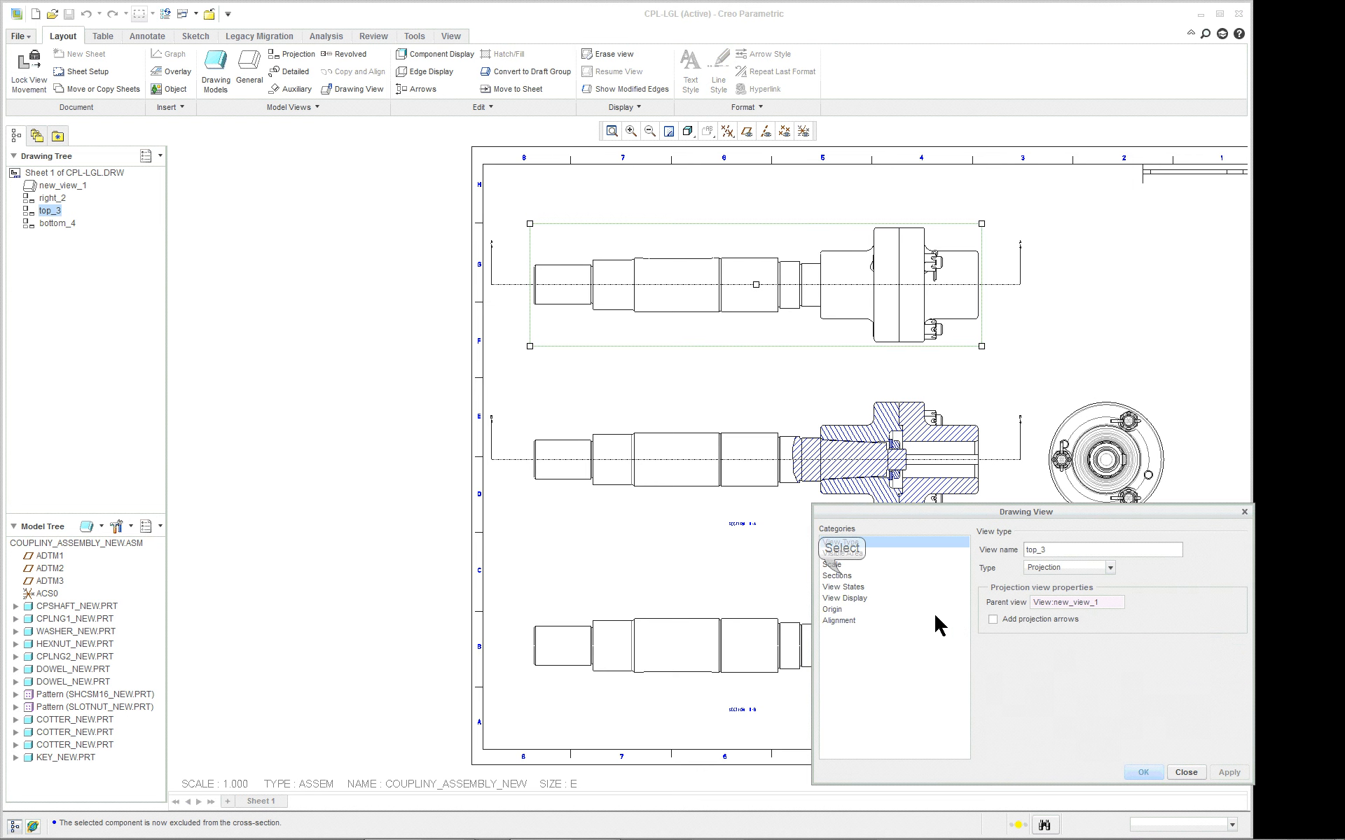
{"action": "left_click", "coordinate": [844, 575]}
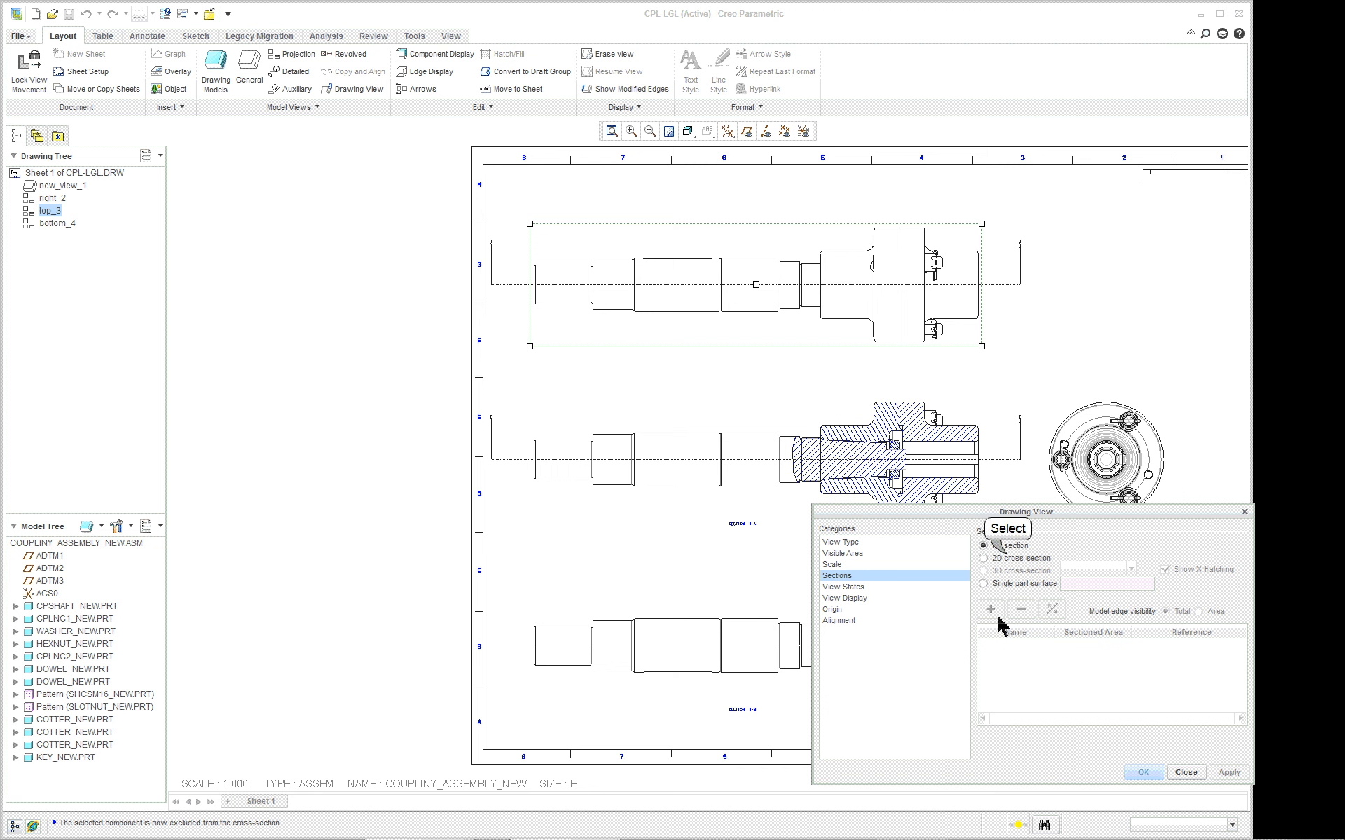
{"action": "left_click", "coordinate": [984, 558]}
{"action": "left_click", "coordinate": [990, 609]}
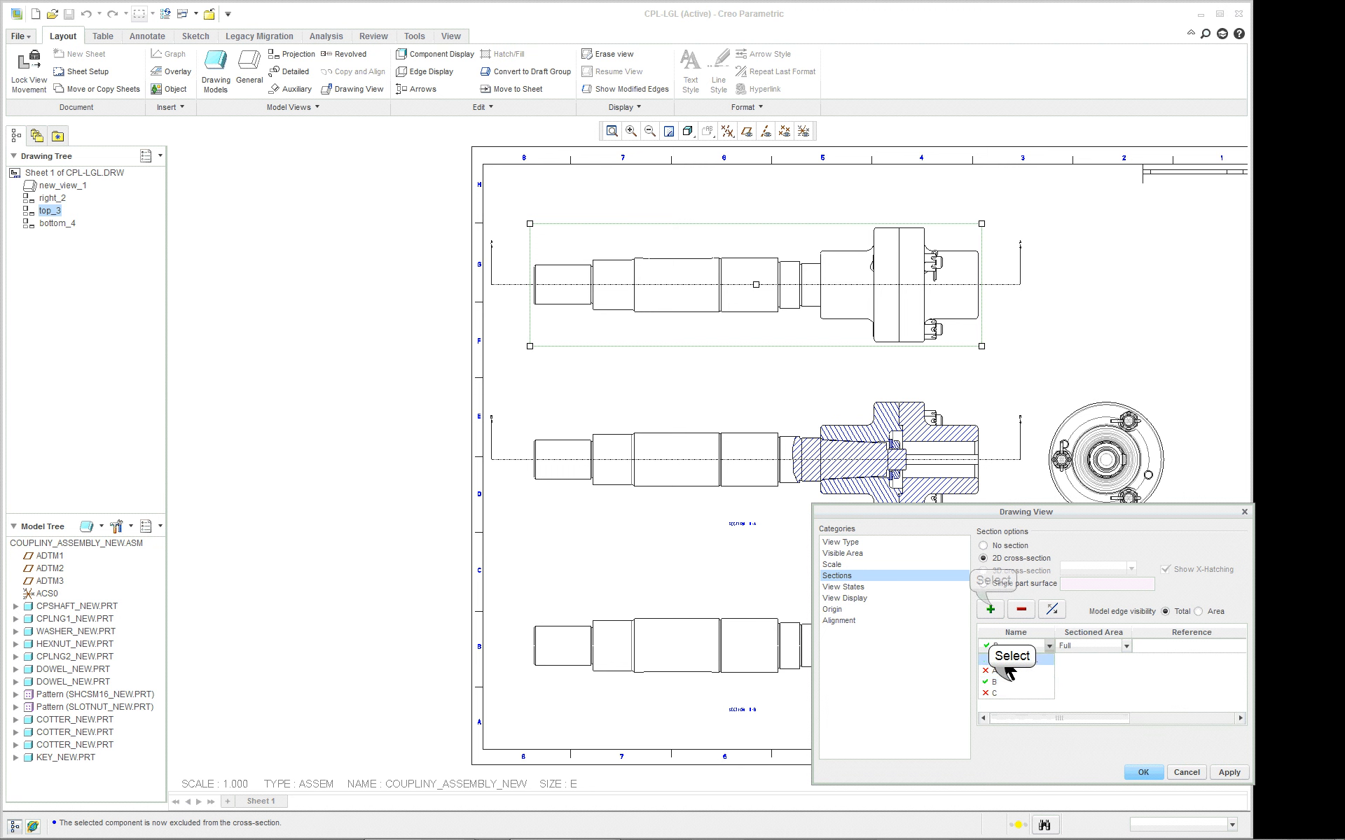
{"action": "left_click", "coordinate": [1012, 681]}
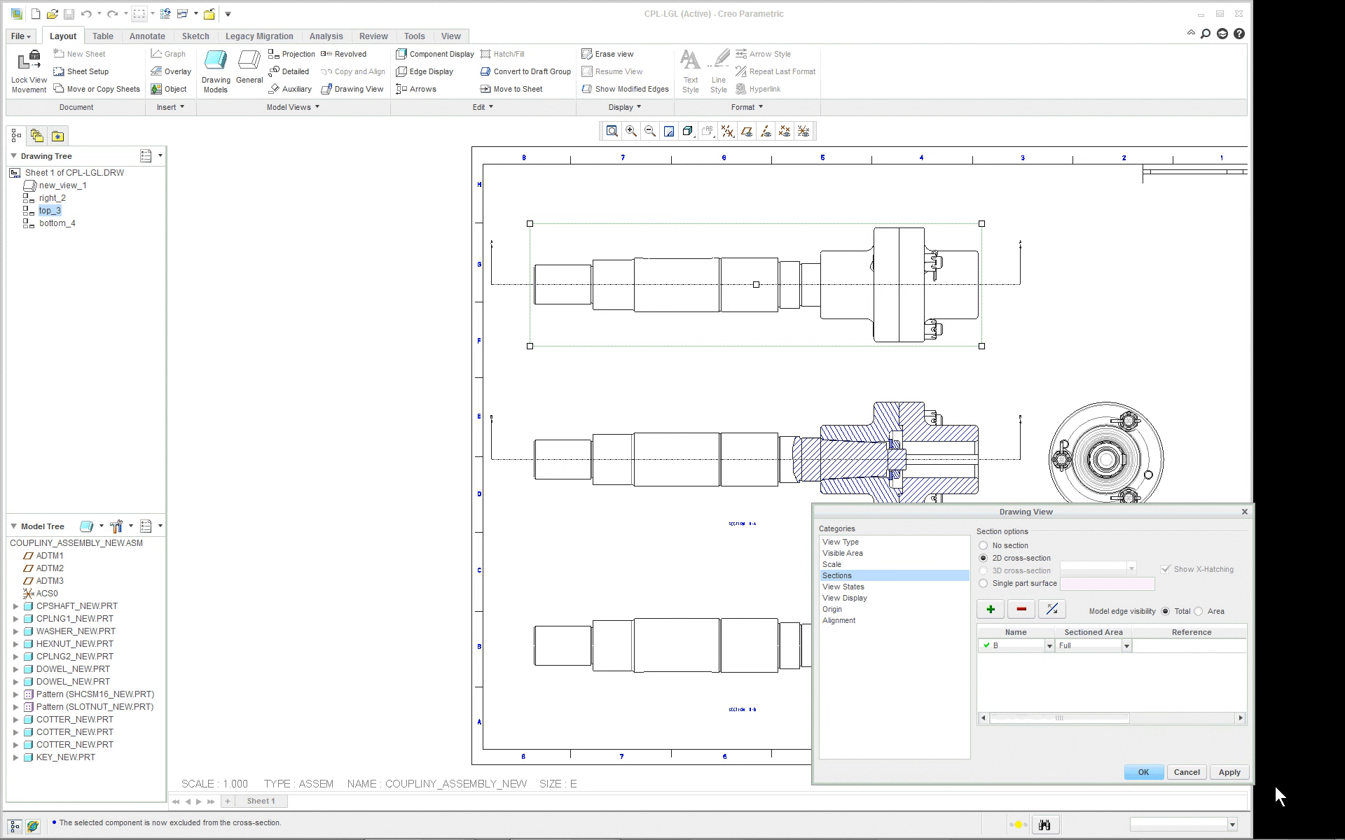
{"action": "left_click", "coordinate": [1232, 774]}
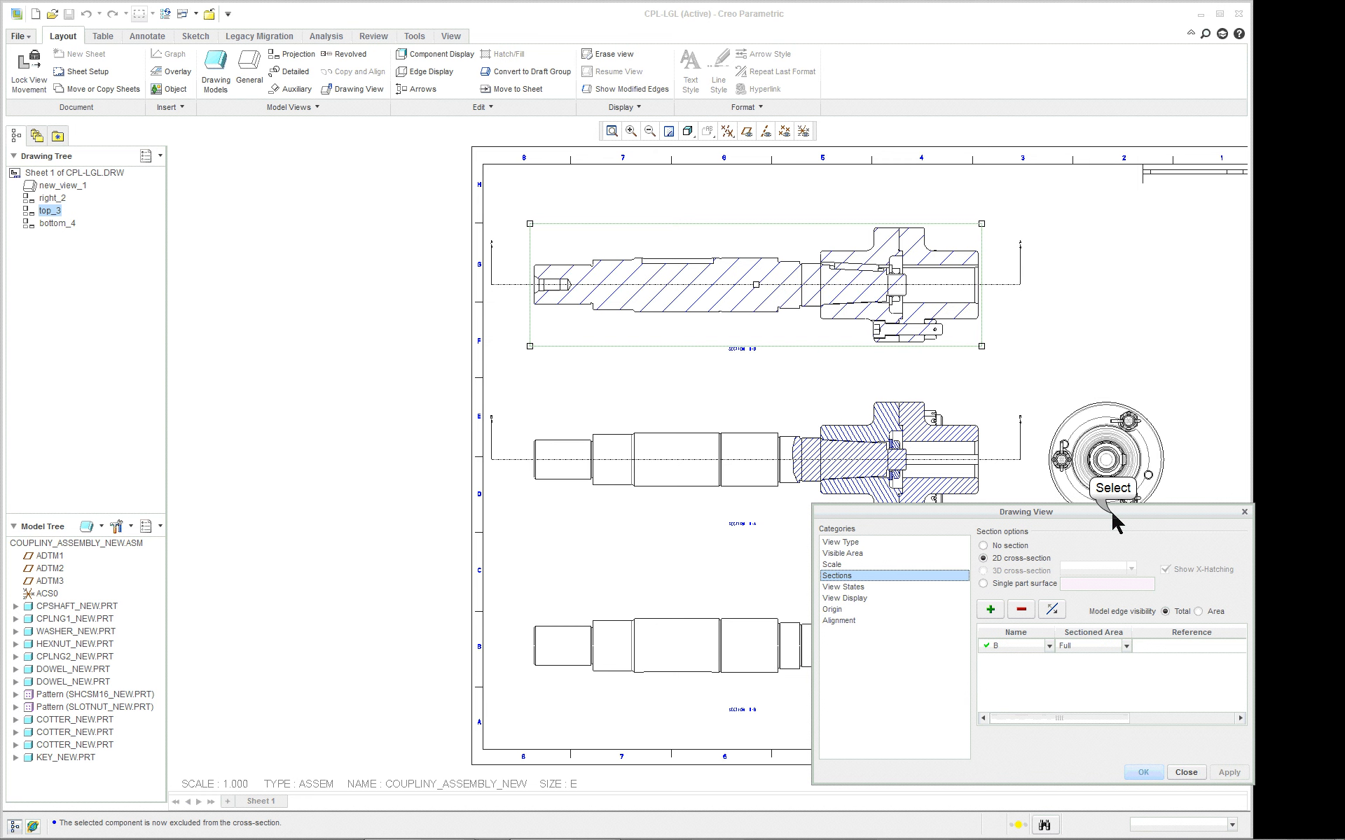
Step: Change section B in view top_3 to Local, with a breakout spline around the shaft's free end and middle, ending before the coupling
{"action": "left_click_drag", "start_coordinate": [1113, 515], "coordinate": [586, 535]}
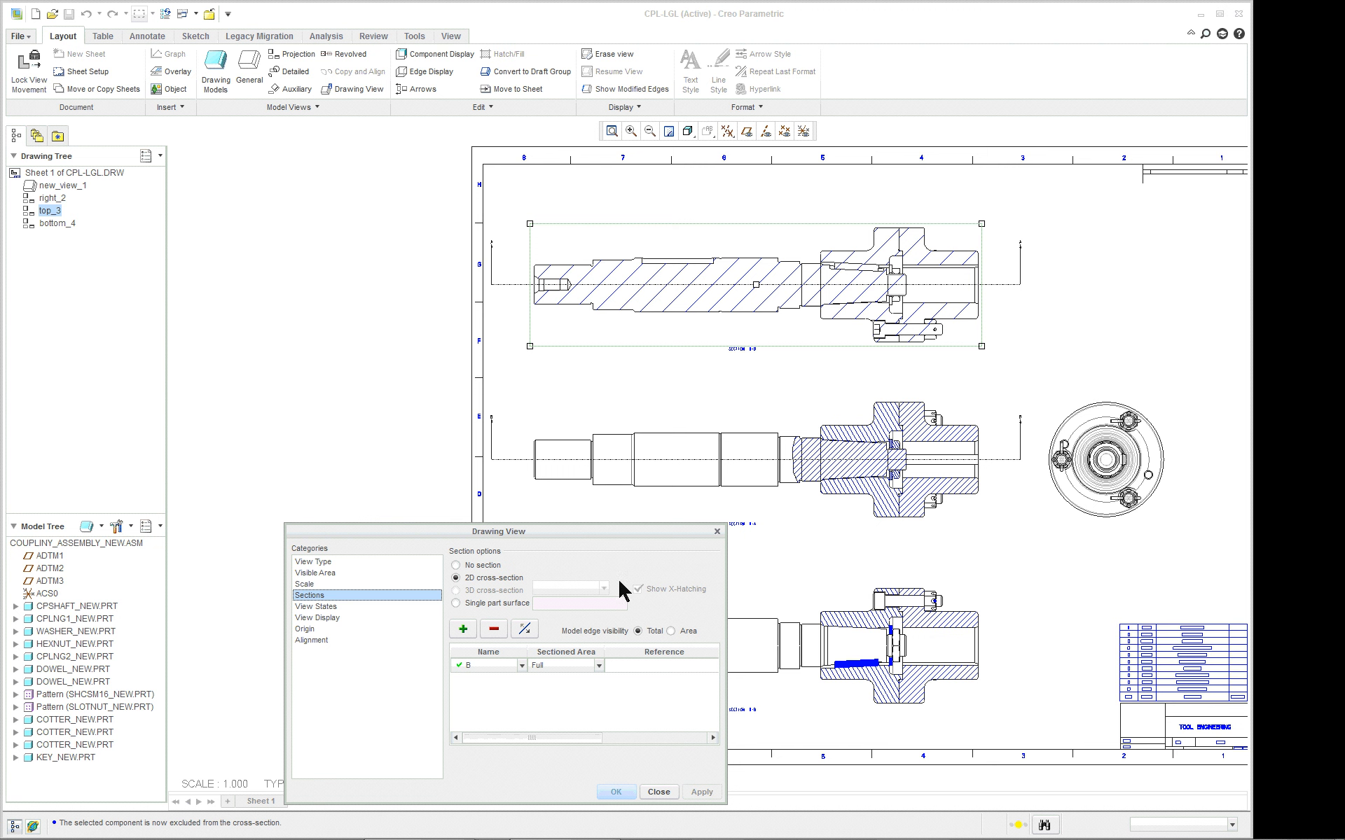
{"action": "left_click", "coordinate": [598, 665]}
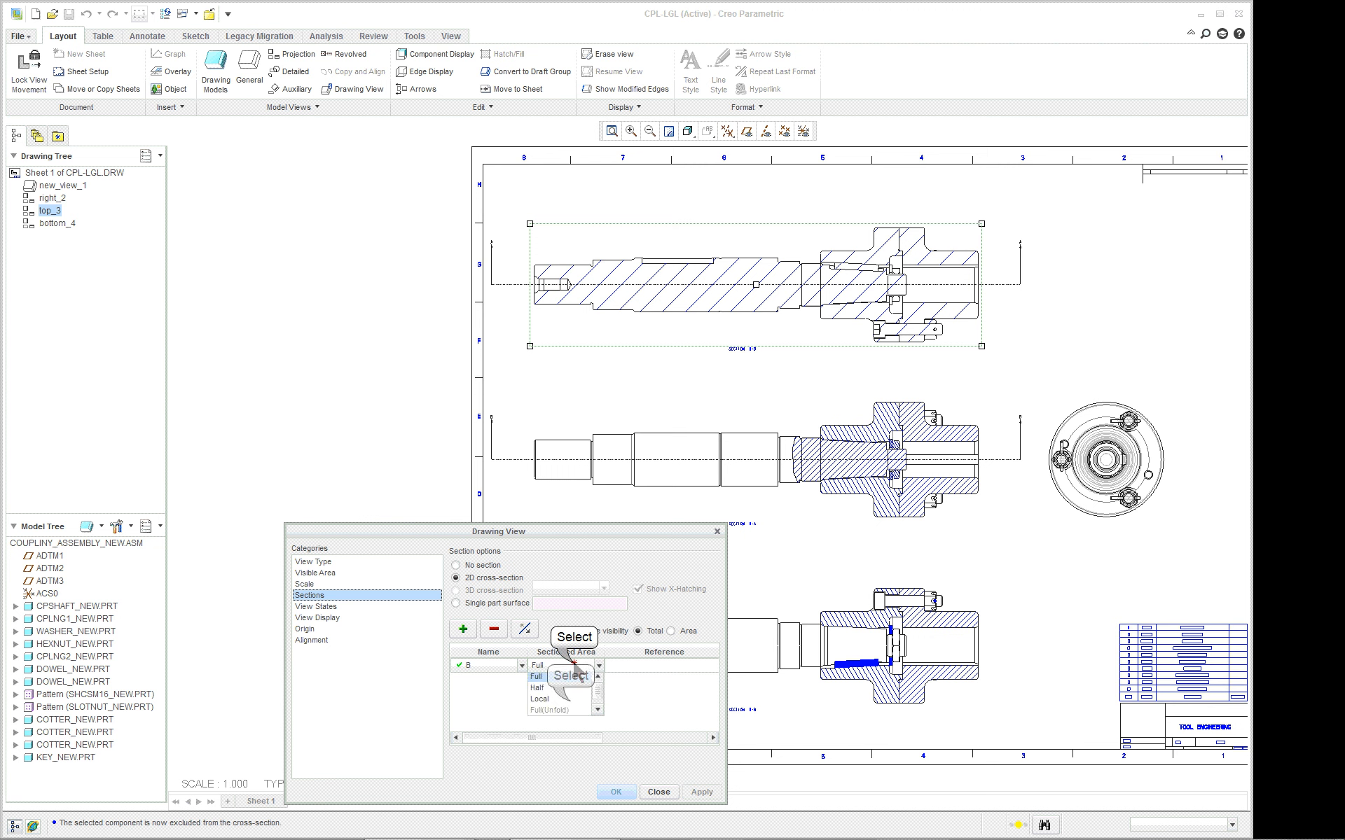
{"action": "left_click", "coordinate": [560, 702]}
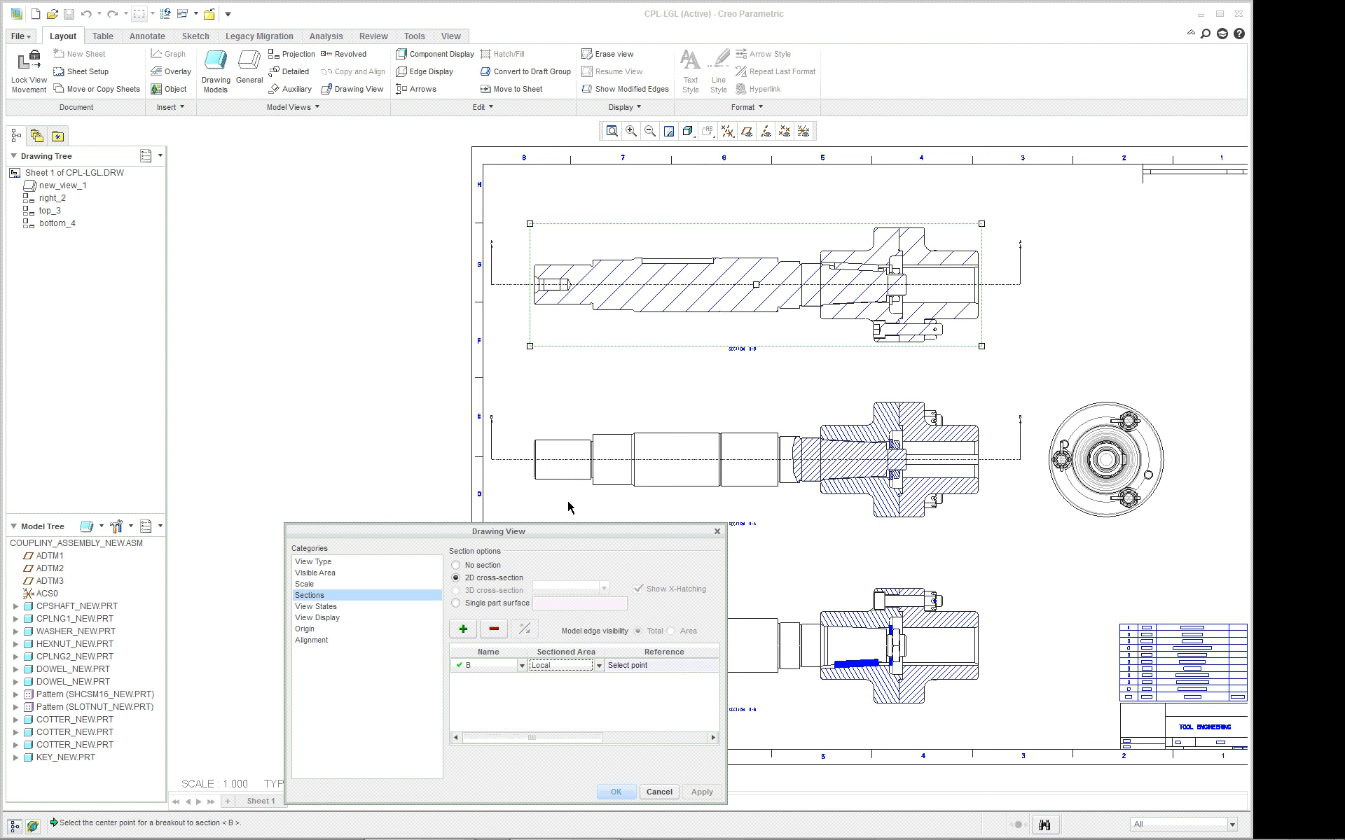
{"action": "left_click", "coordinate": [546, 267]}
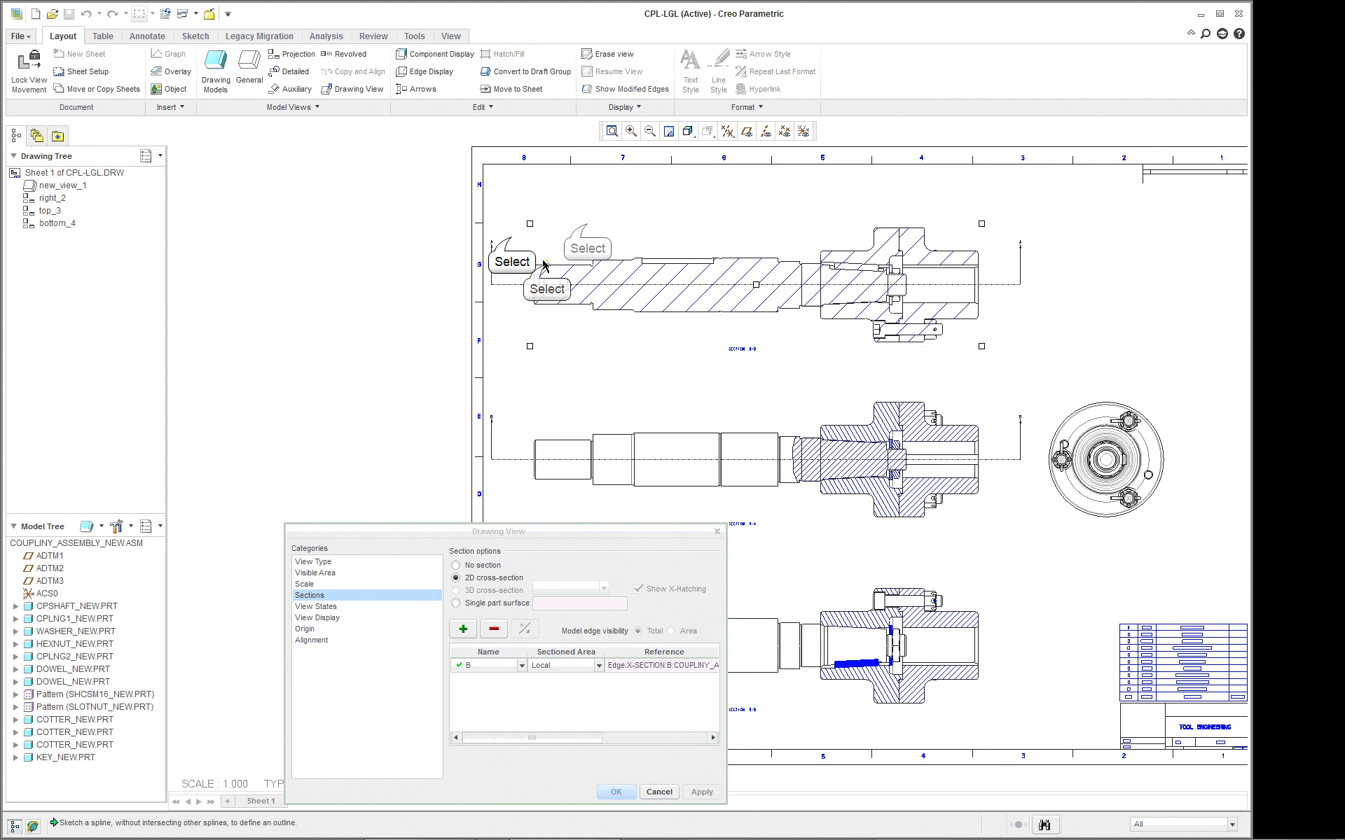
{"action": "left_click", "coordinate": [512, 236]}
{"action": "left_click", "coordinate": [587, 224]}
{"action": "left_click", "coordinate": [653, 215]}
{"action": "left_click", "coordinate": [721, 232]}
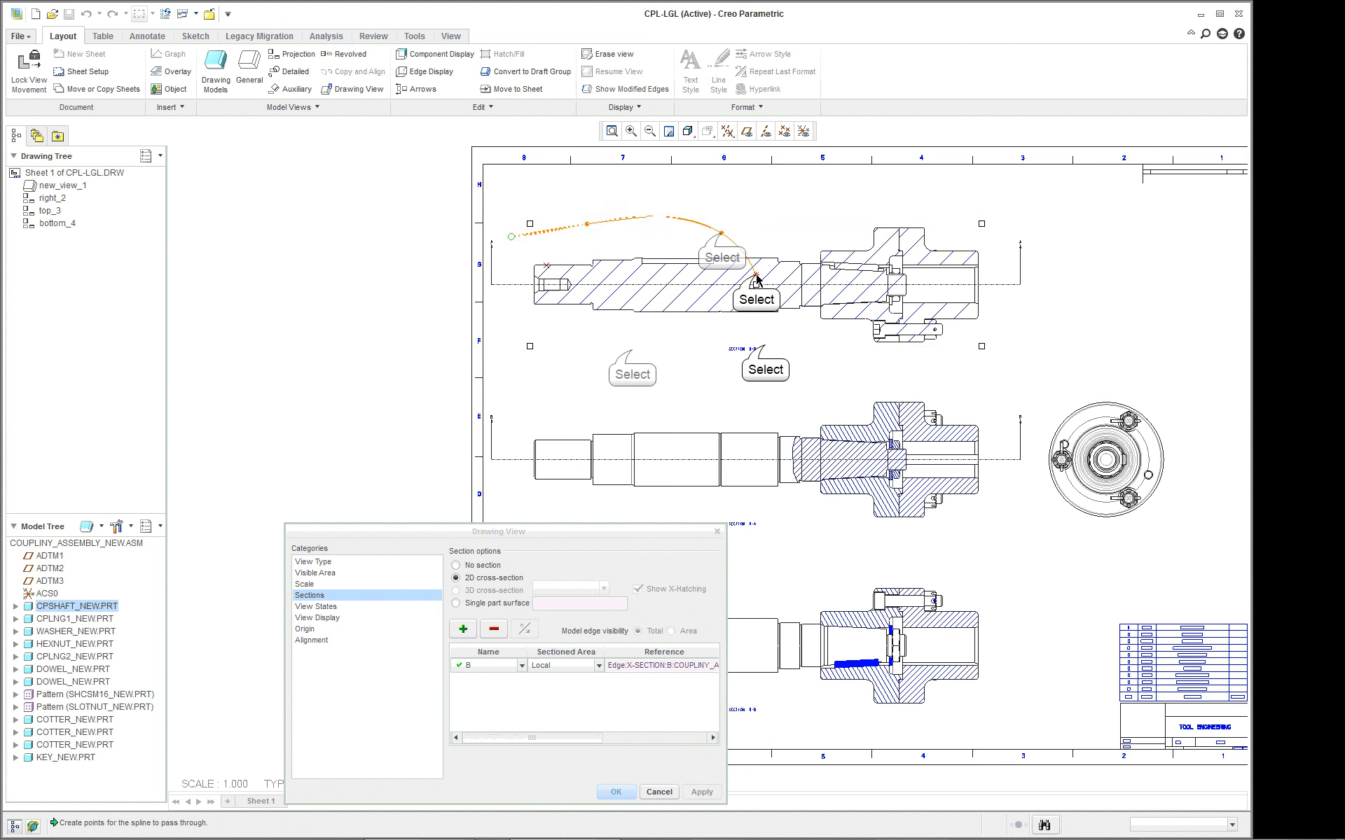
{"action": "left_click", "coordinate": [756, 276]}
{"action": "left_click", "coordinate": [764, 345]}
{"action": "left_click", "coordinate": [632, 349]}
{"action": "left_click", "coordinate": [514, 333]}
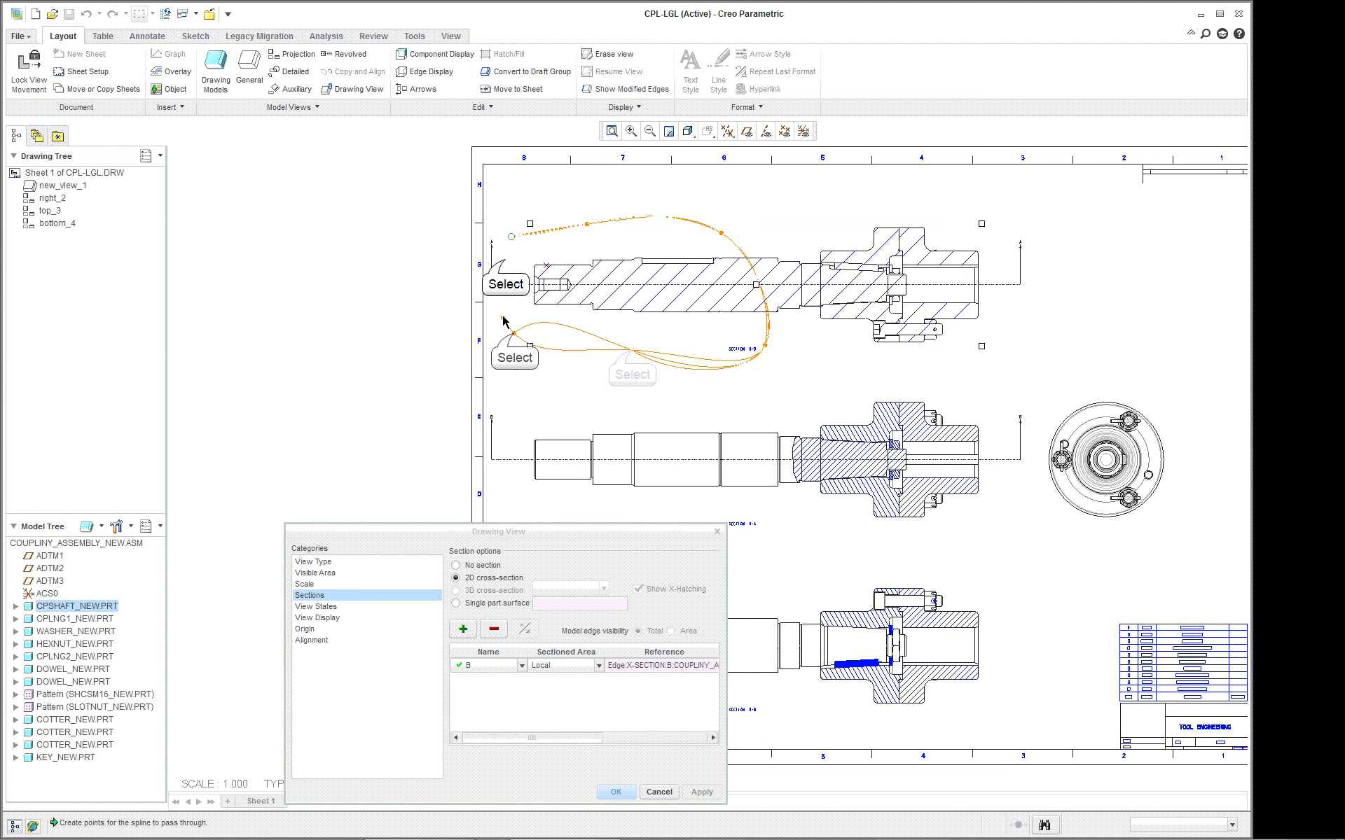
{"action": "left_click", "coordinate": [509, 249]}
{"action": "middle_click", "coordinate": [525, 238]}
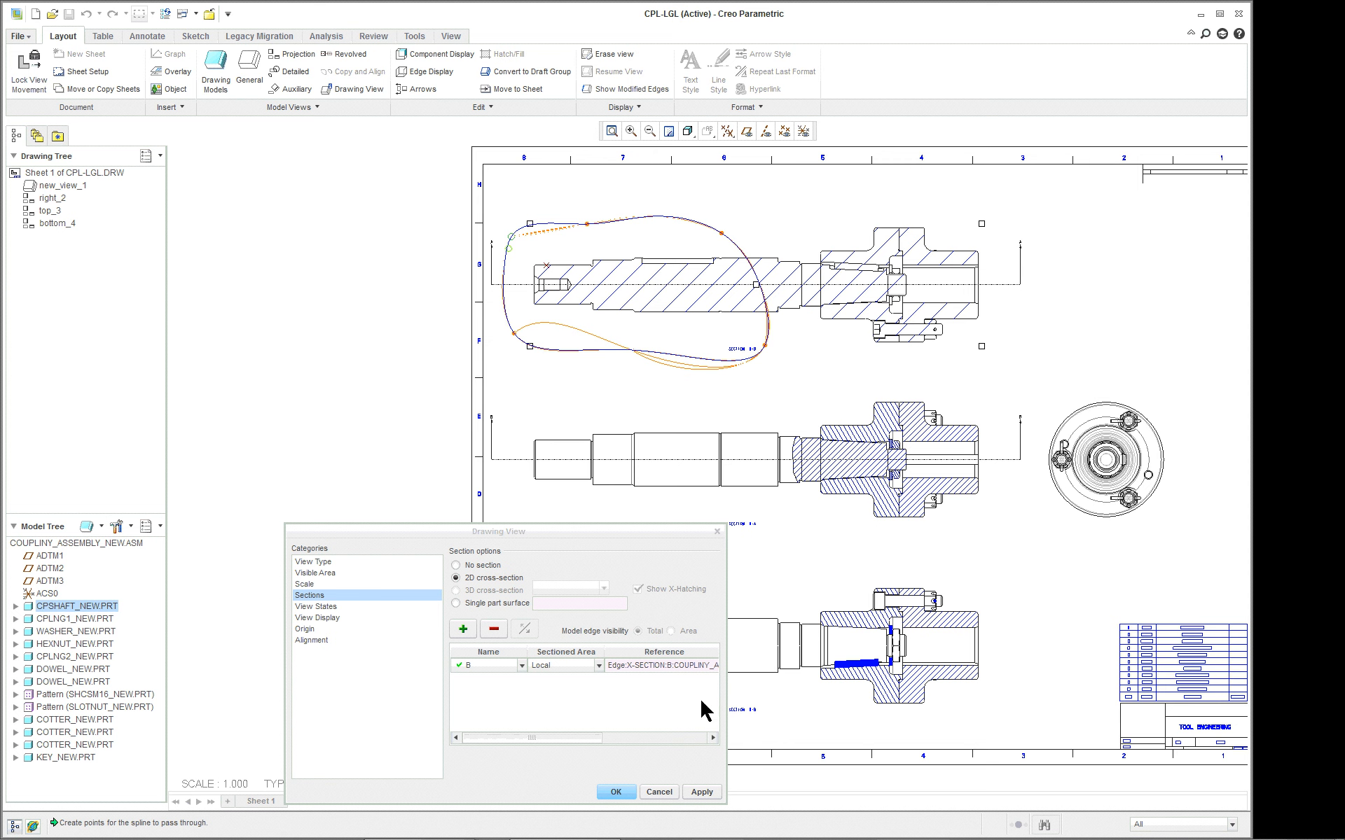
{"action": "left_click", "coordinate": [701, 792]}
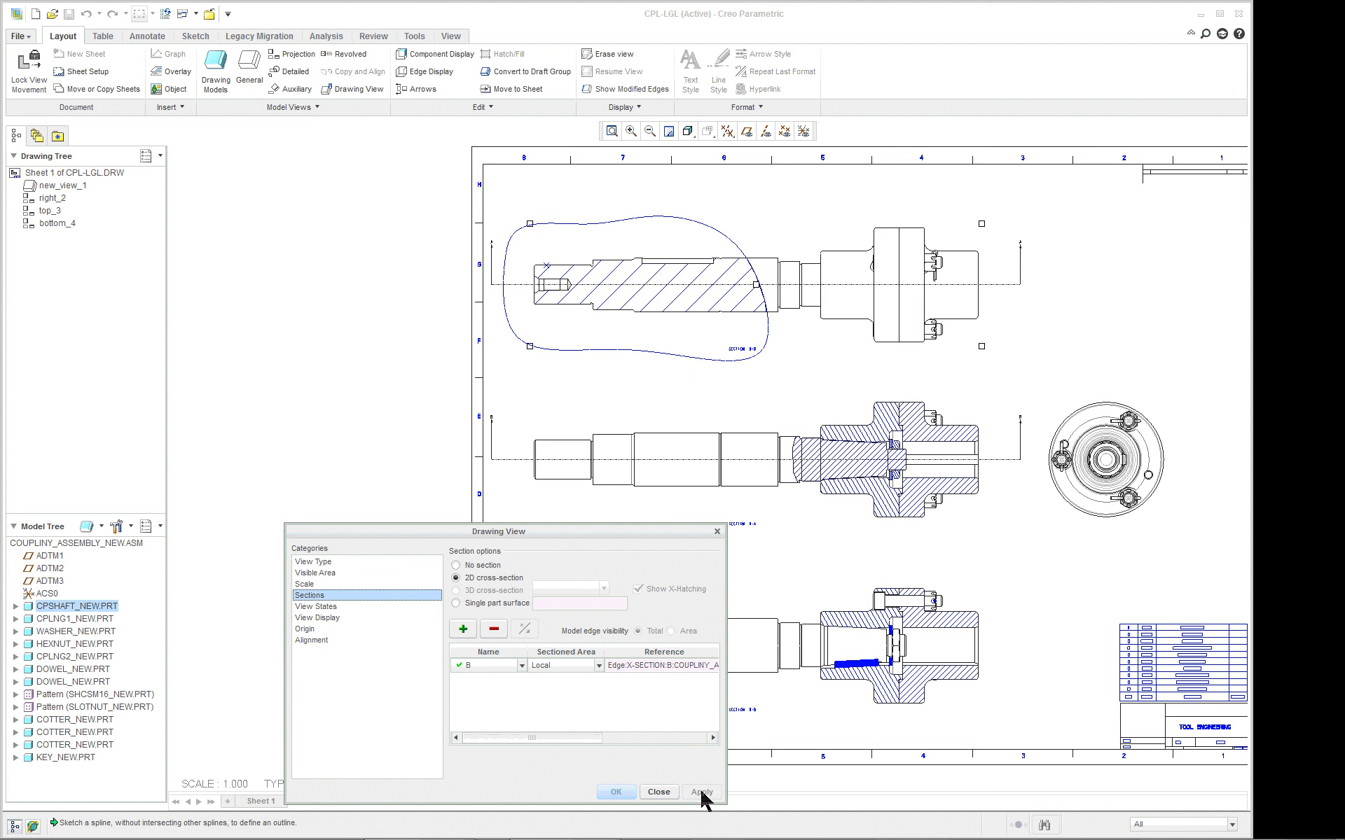
Step: Make top_3 a partial view, referenced on the shaft's upper edge and bounded by a spline around the shaft that cuts through the coupling hub
{"action": "left_click_drag", "start_coordinate": [726, 661], "coordinate": [947, 661]}
{"action": "left_click", "coordinate": [336, 574]}
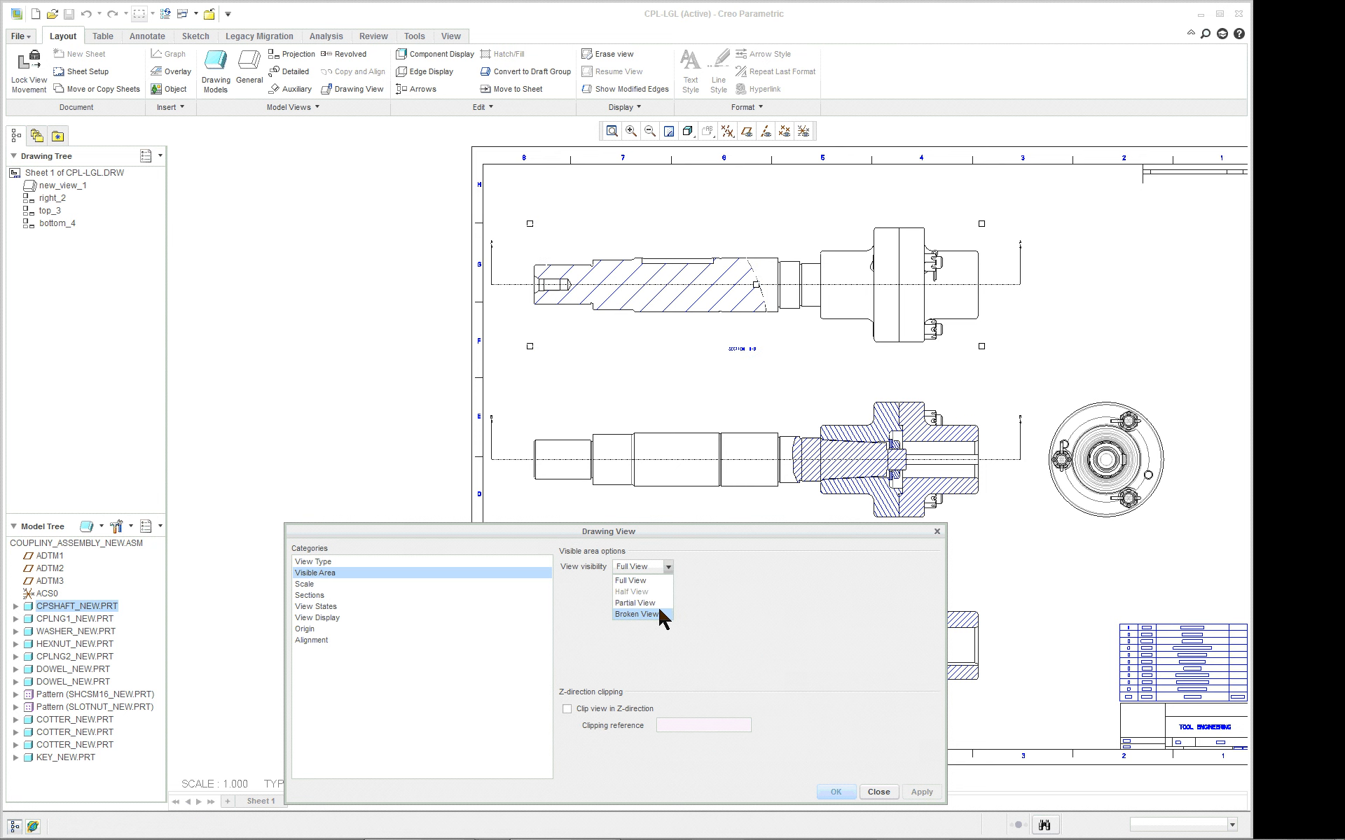
{"action": "left_click", "coordinate": [659, 603]}
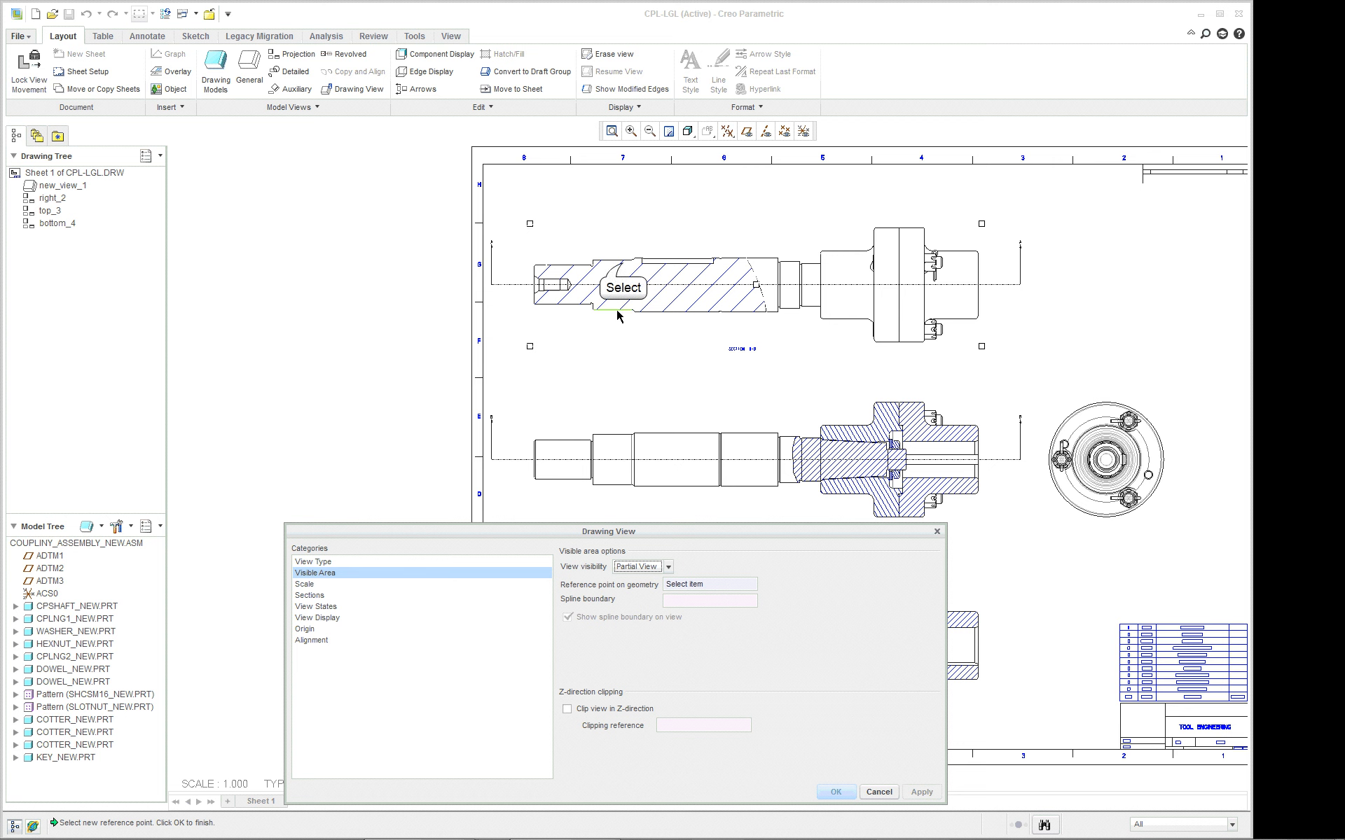
{"action": "left_click", "coordinate": [623, 265]}
{"action": "left_click", "coordinate": [516, 307]}
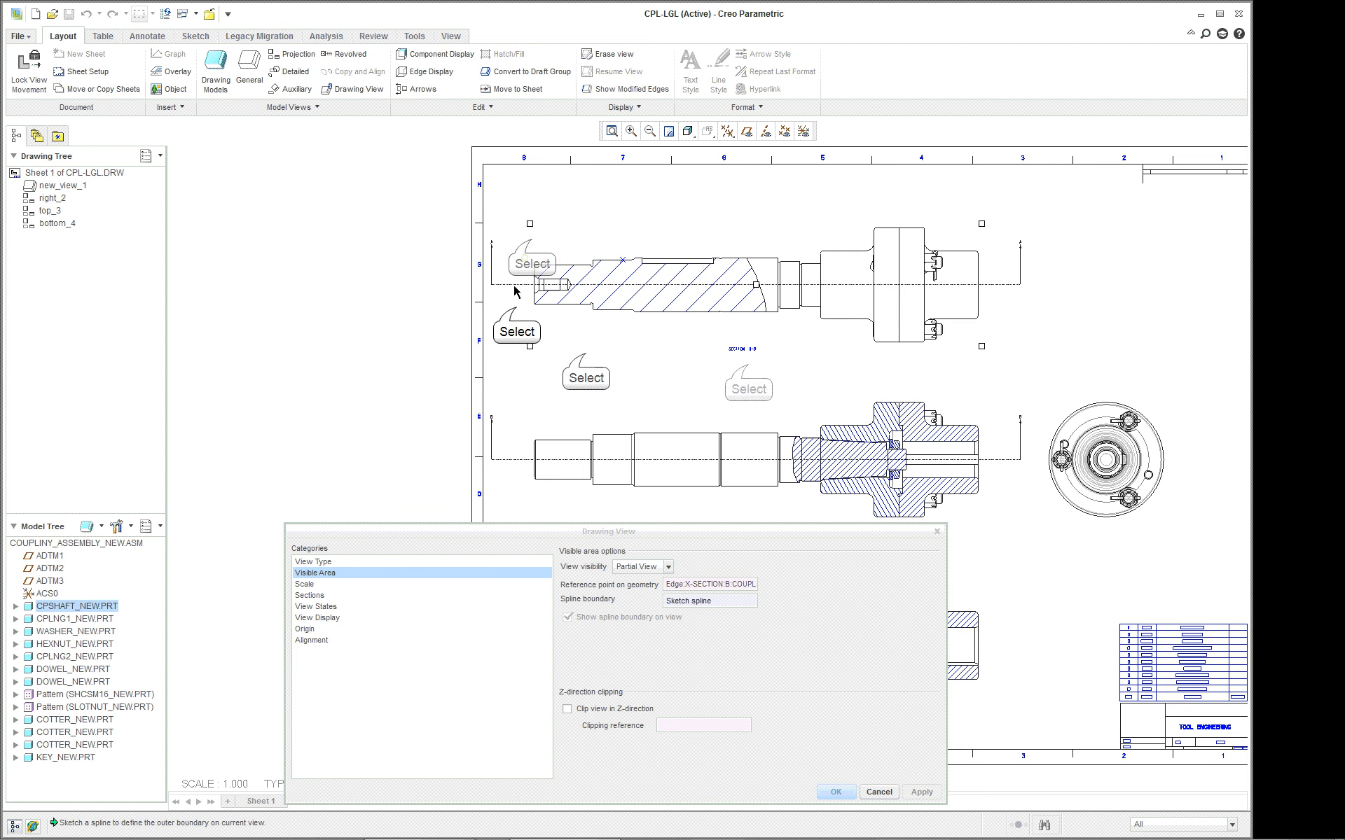
{"action": "left_click", "coordinate": [585, 354]}
{"action": "left_click", "coordinate": [748, 365]}
{"action": "left_click", "coordinate": [830, 359]}
{"action": "left_click", "coordinate": [860, 255]}
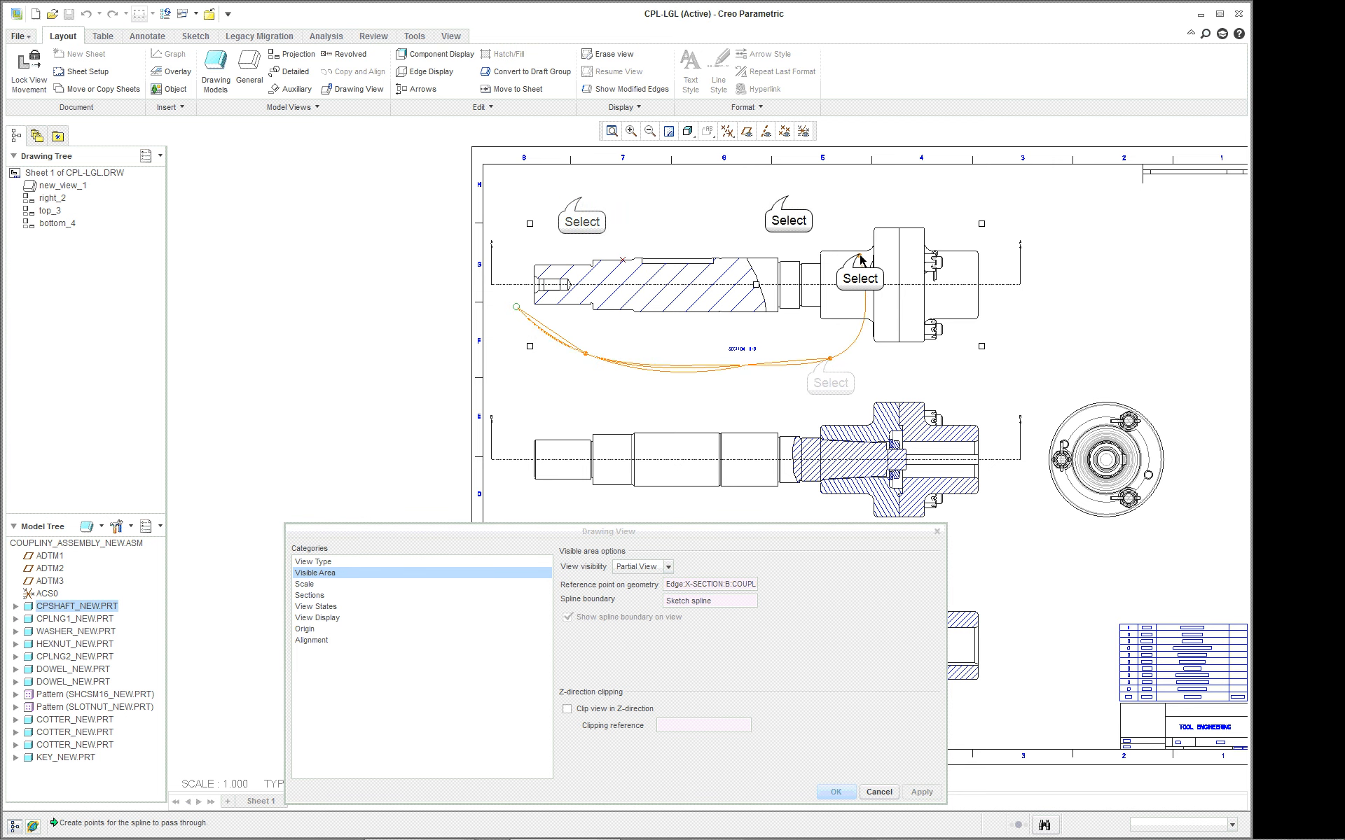
{"action": "left_click", "coordinate": [788, 196]}
{"action": "left_click", "coordinate": [581, 198]}
{"action": "left_click", "coordinate": [513, 222]}
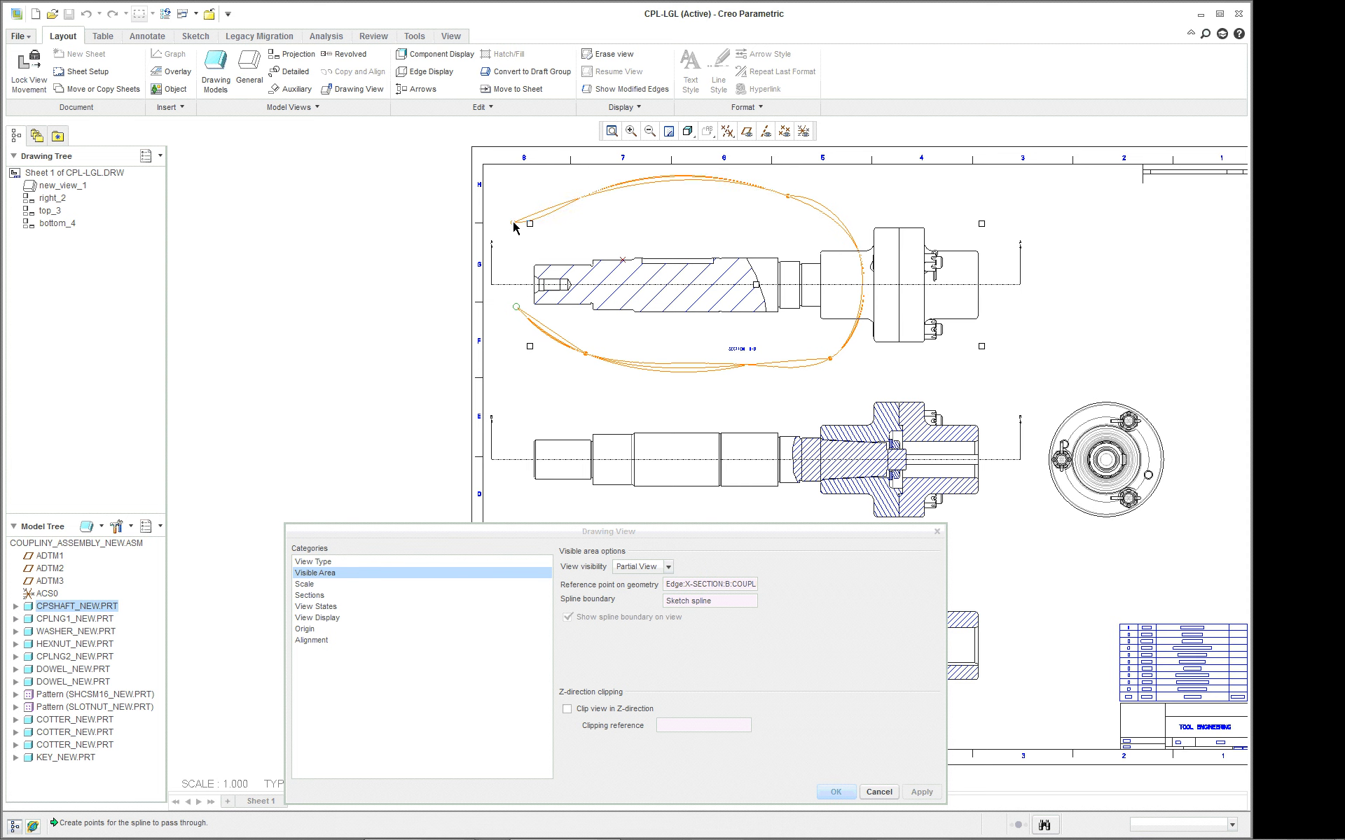
{"action": "middle_click", "coordinate": [513, 222]}
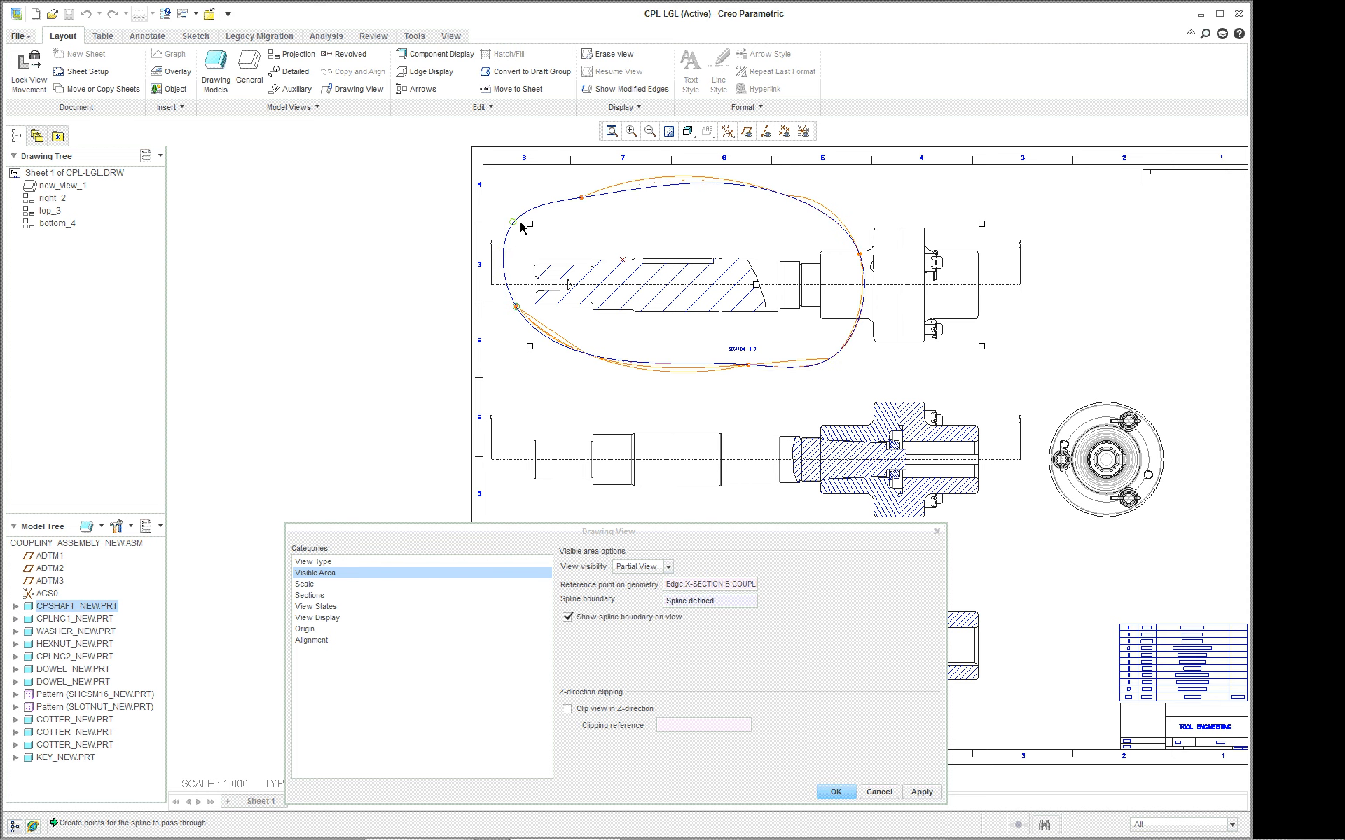
{"action": "left_click", "coordinate": [920, 790]}
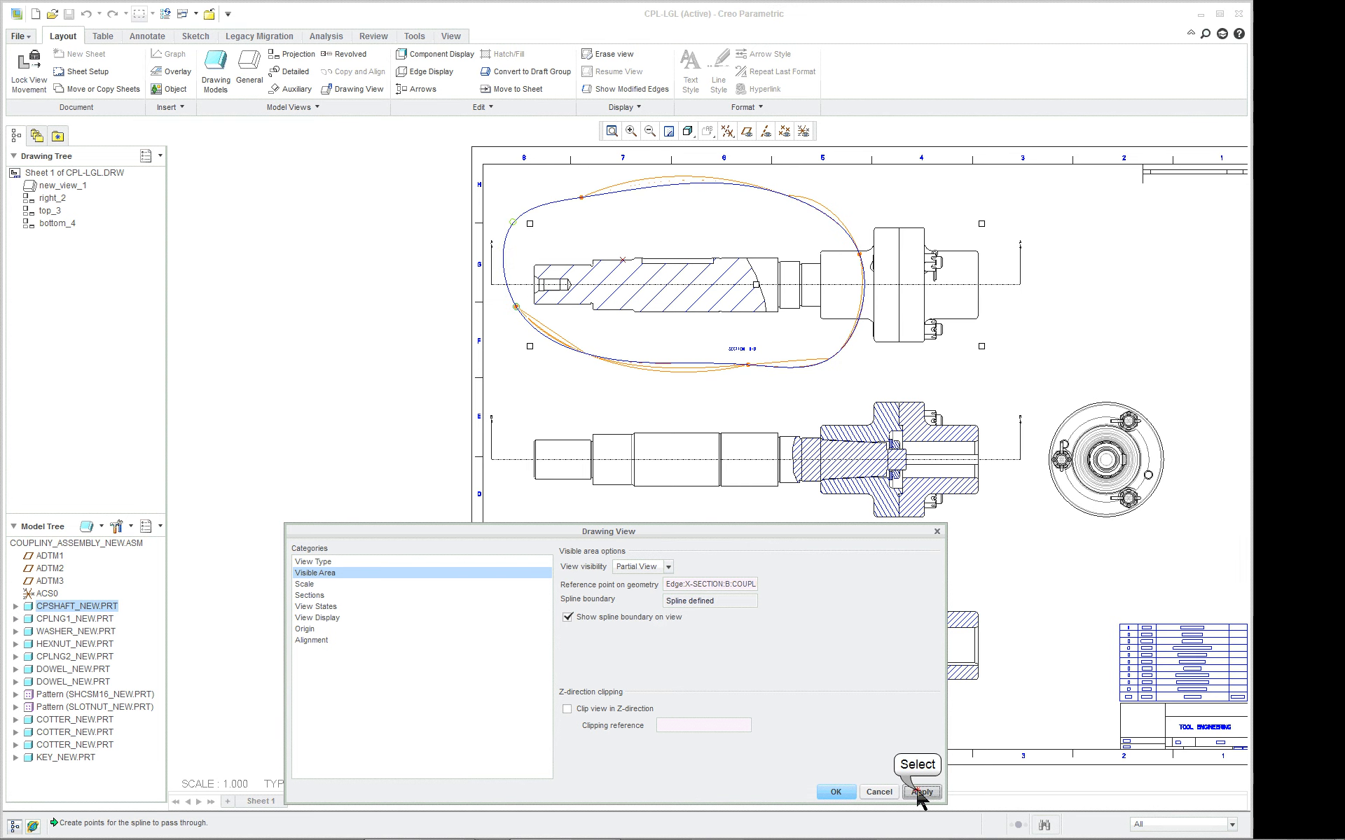
{"action": "left_click", "coordinate": [878, 792]}
Step: Halve the overall cross-hatch spacing of the shaft in the partial section view top_3
{"action": "double_click", "coordinate": [723, 302]}
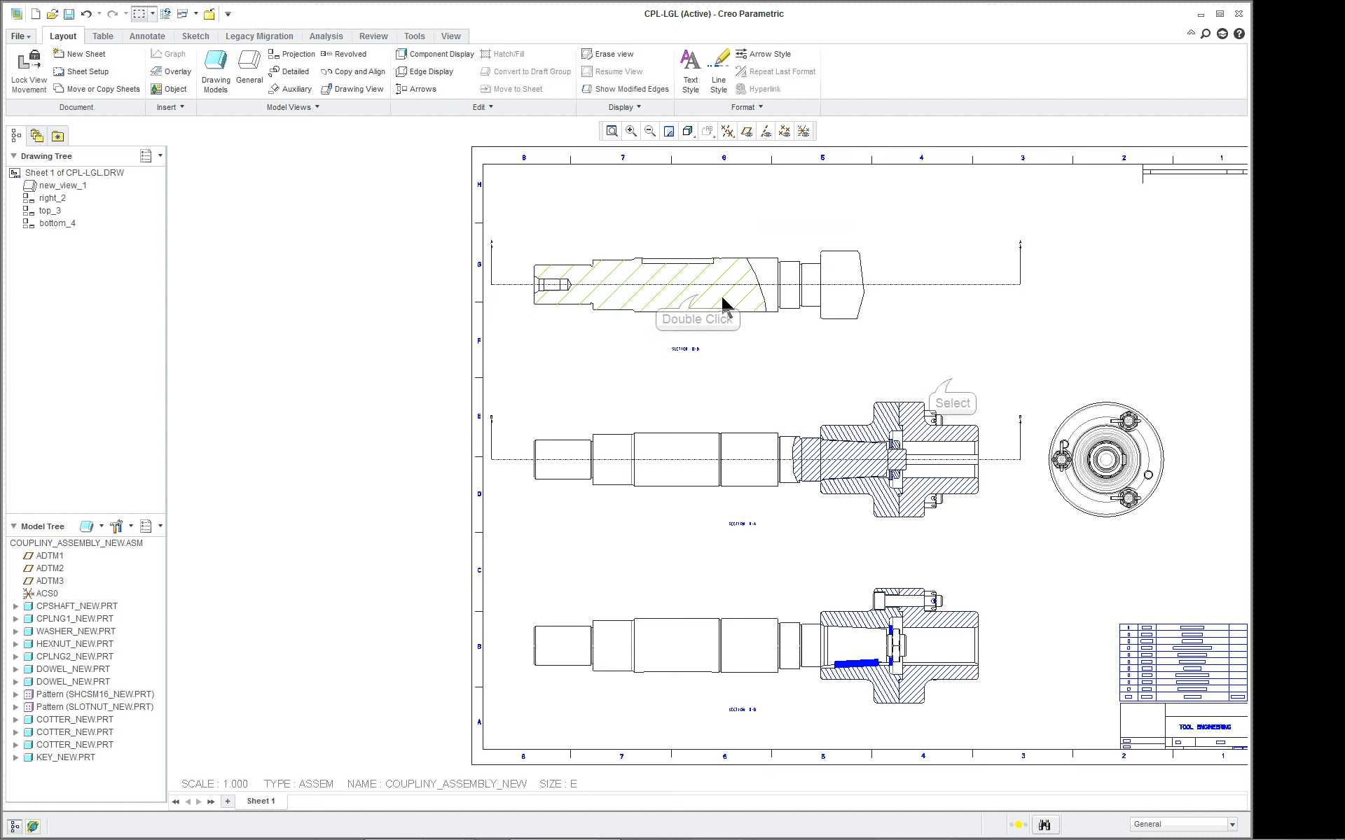
{"action": "double_click", "coordinate": [698, 301]}
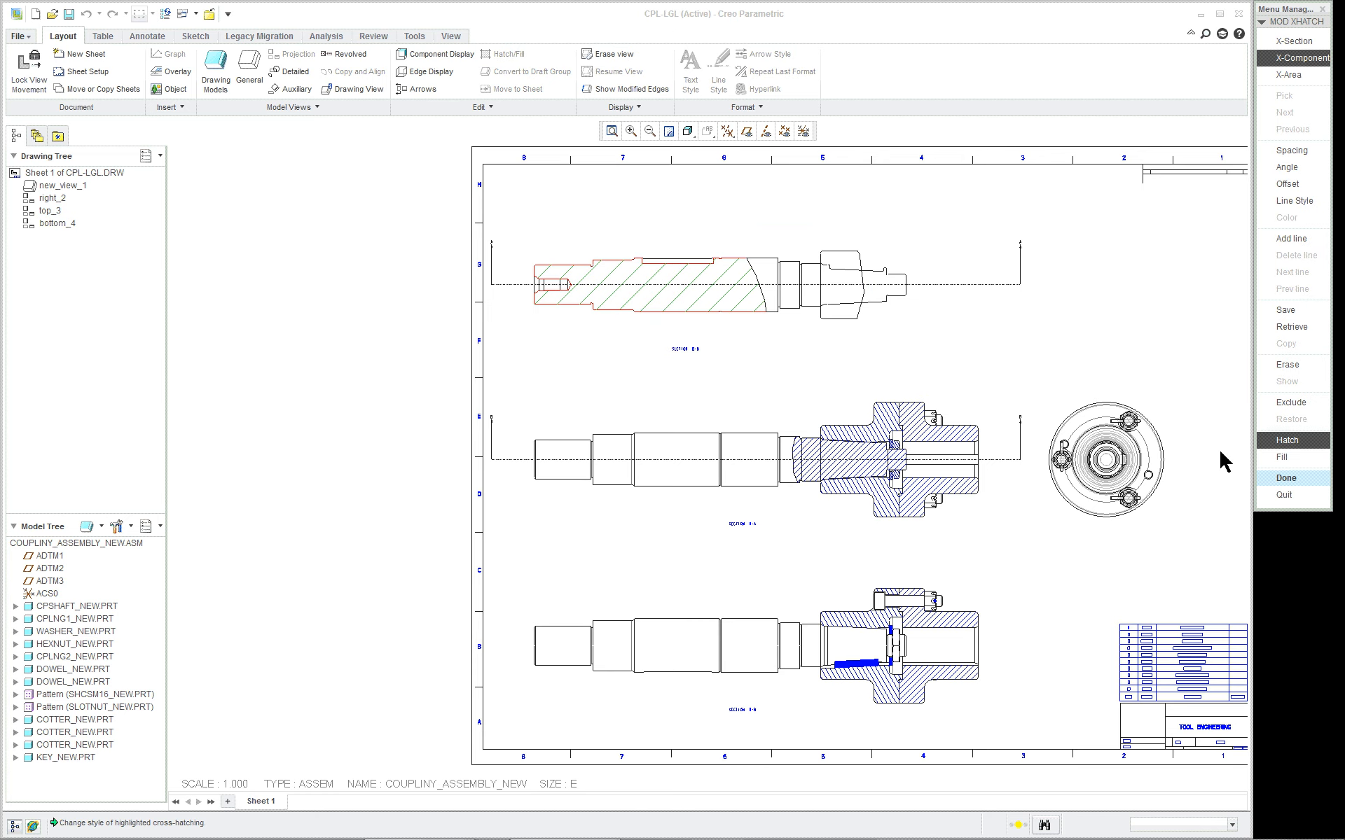
{"action": "scroll", "coordinate": [577, 246], "scroll_direction": "down", "scroll_amount": 5}
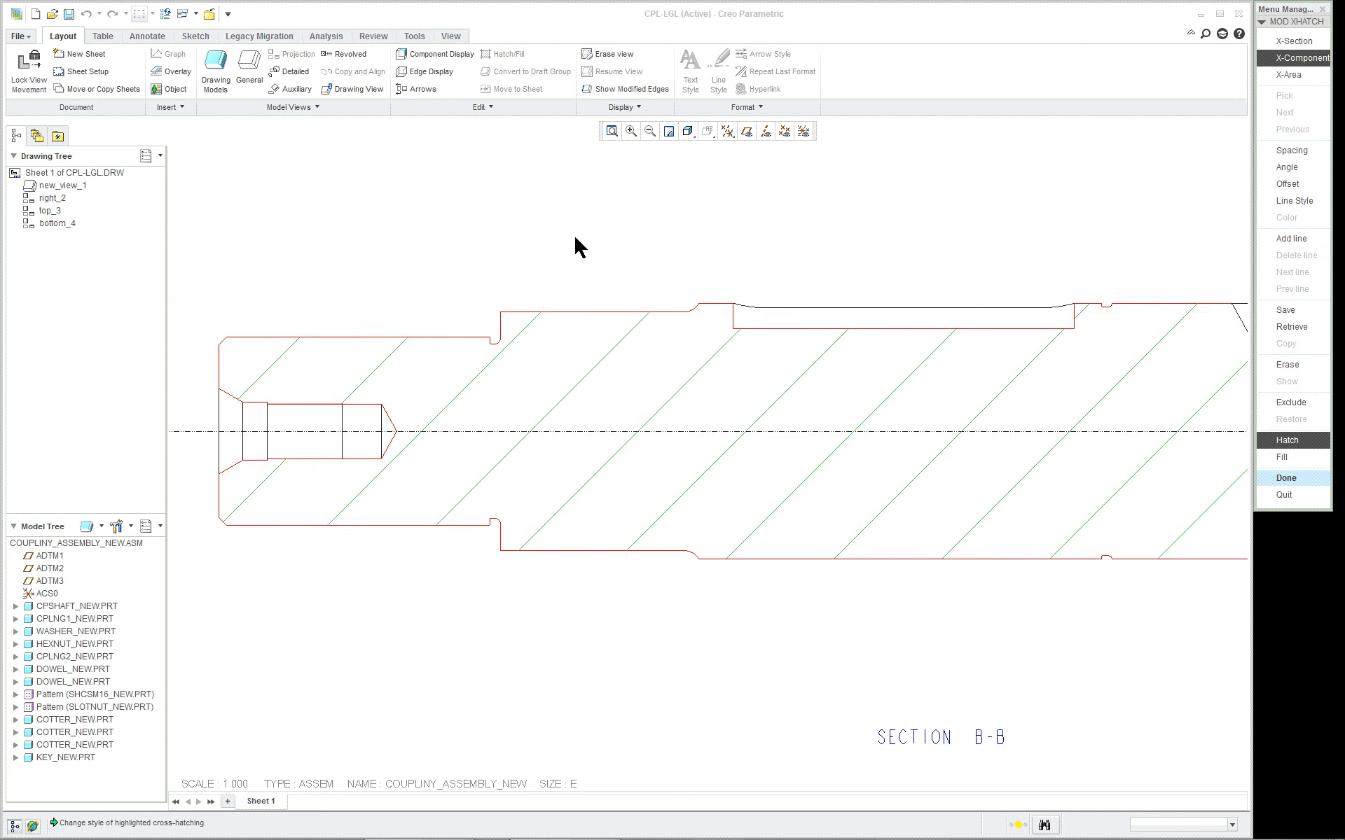
{"action": "scroll", "coordinate": [892, 309], "scroll_direction": "up", "scroll_amount": 1}
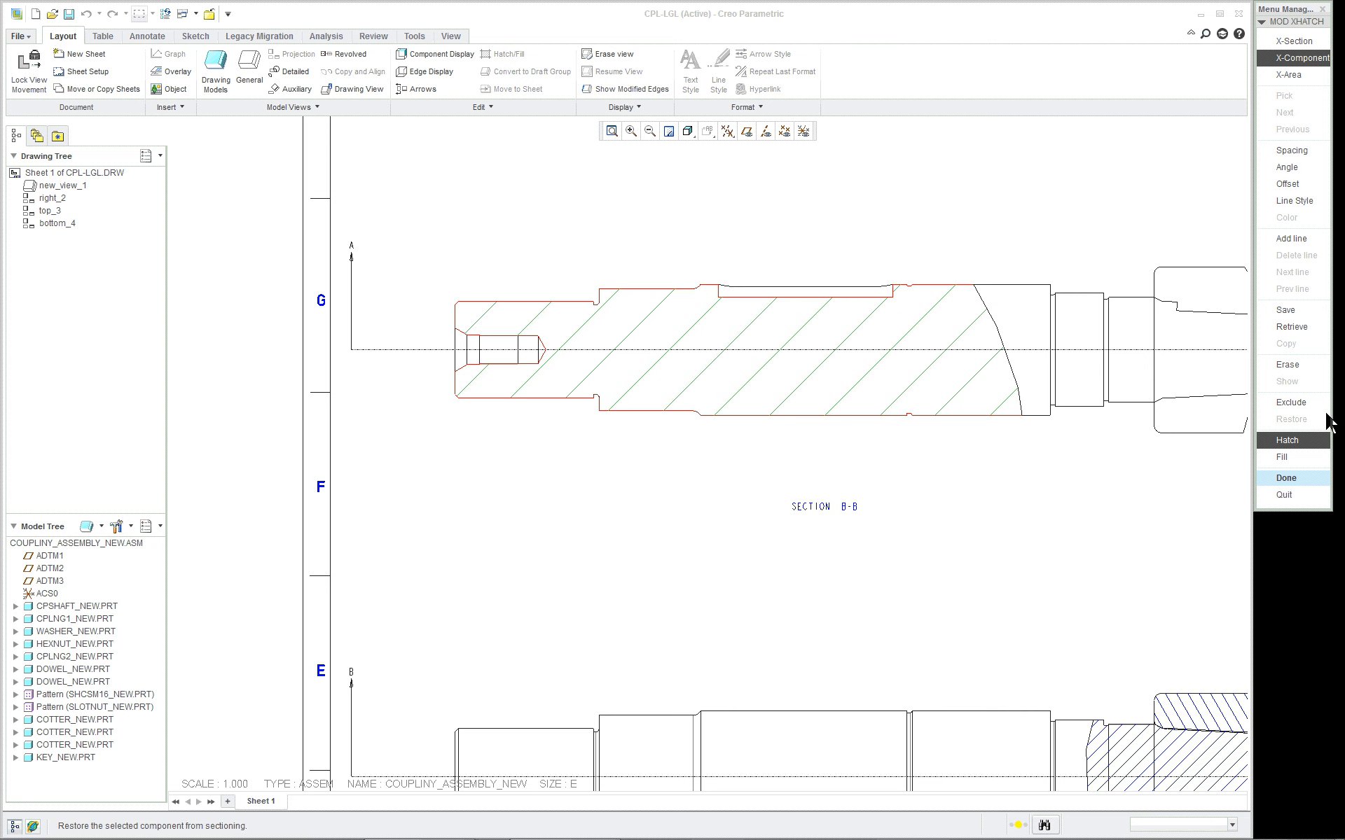
{"action": "left_click", "coordinate": [1318, 152]}
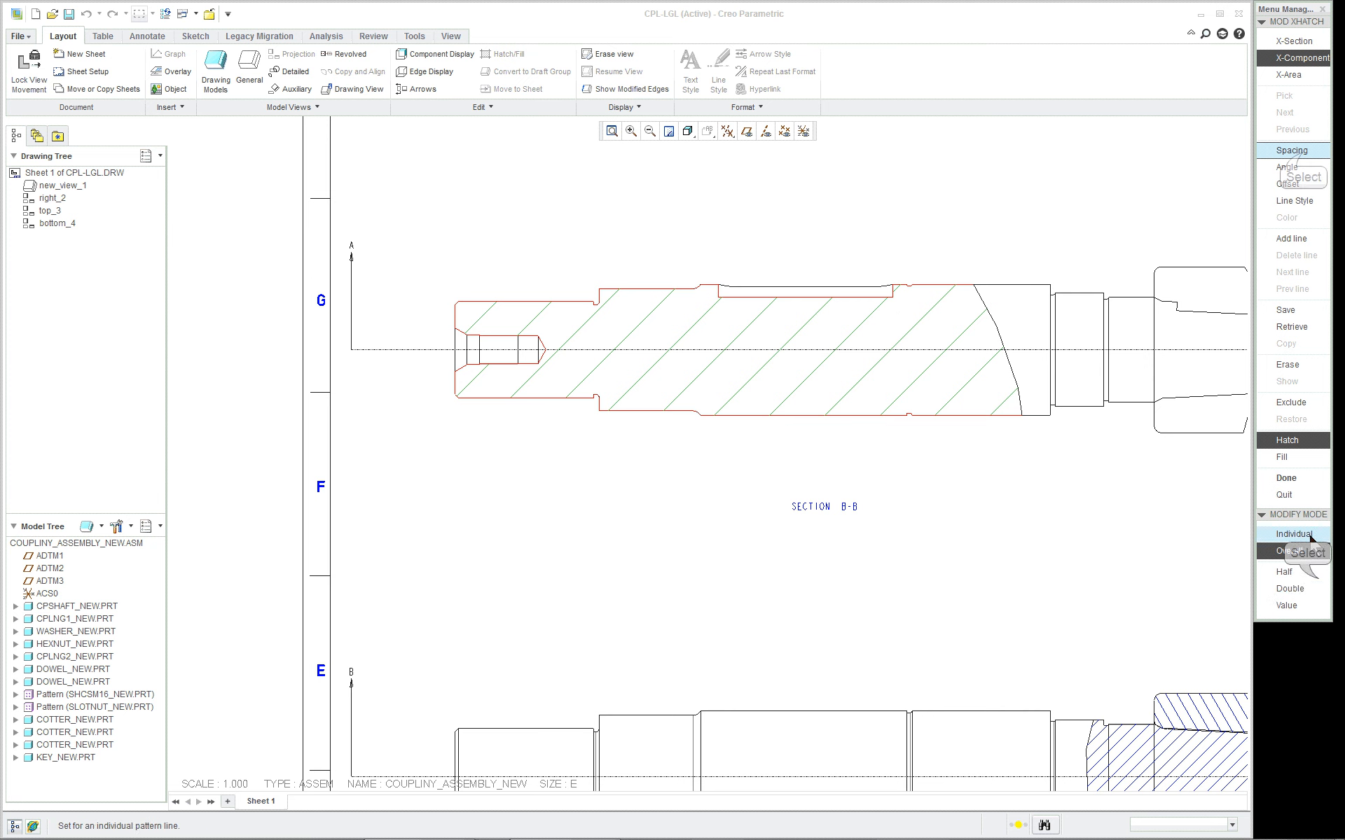
{"action": "left_click", "coordinate": [1321, 594]}
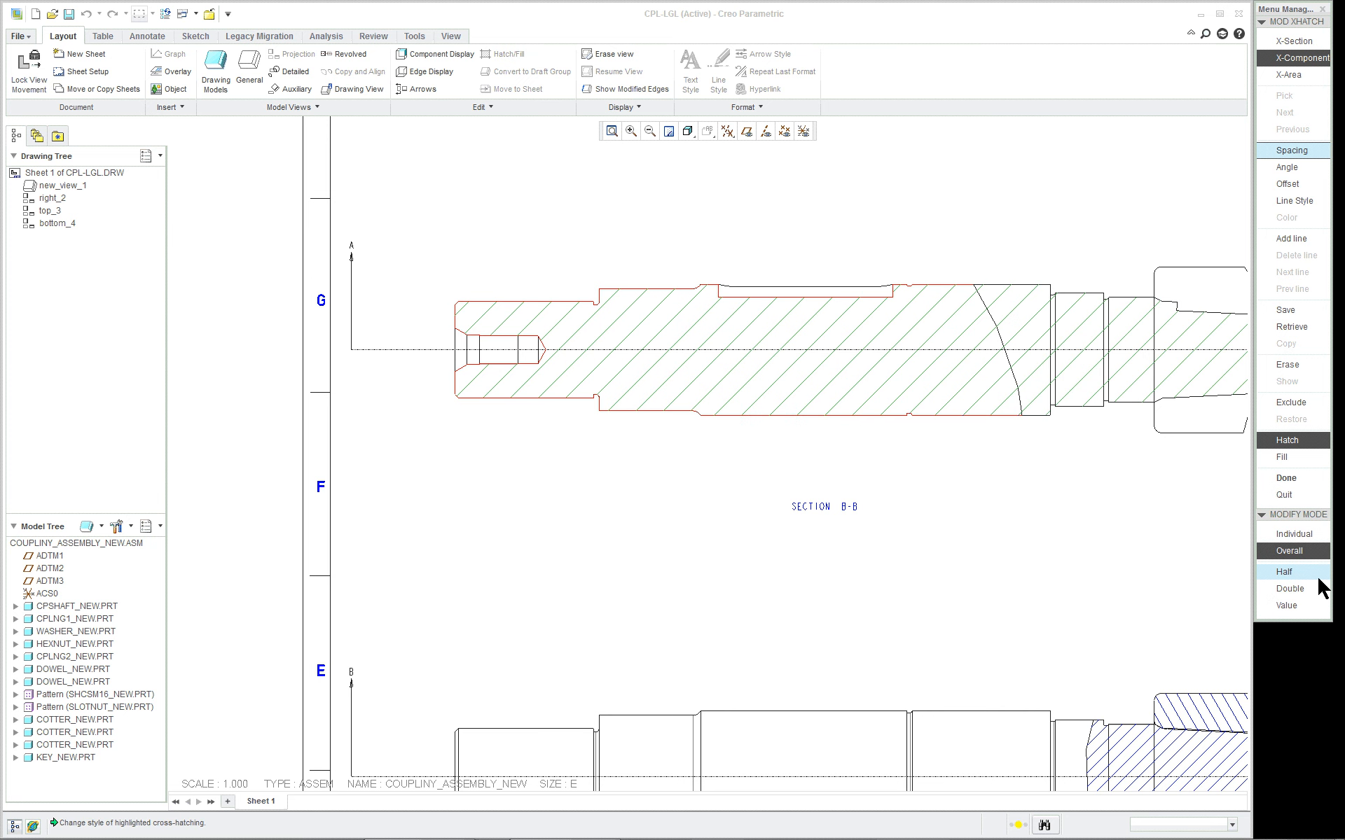
{"action": "scroll", "coordinate": [1135, 530], "scroll_direction": "up", "scroll_amount": 2}
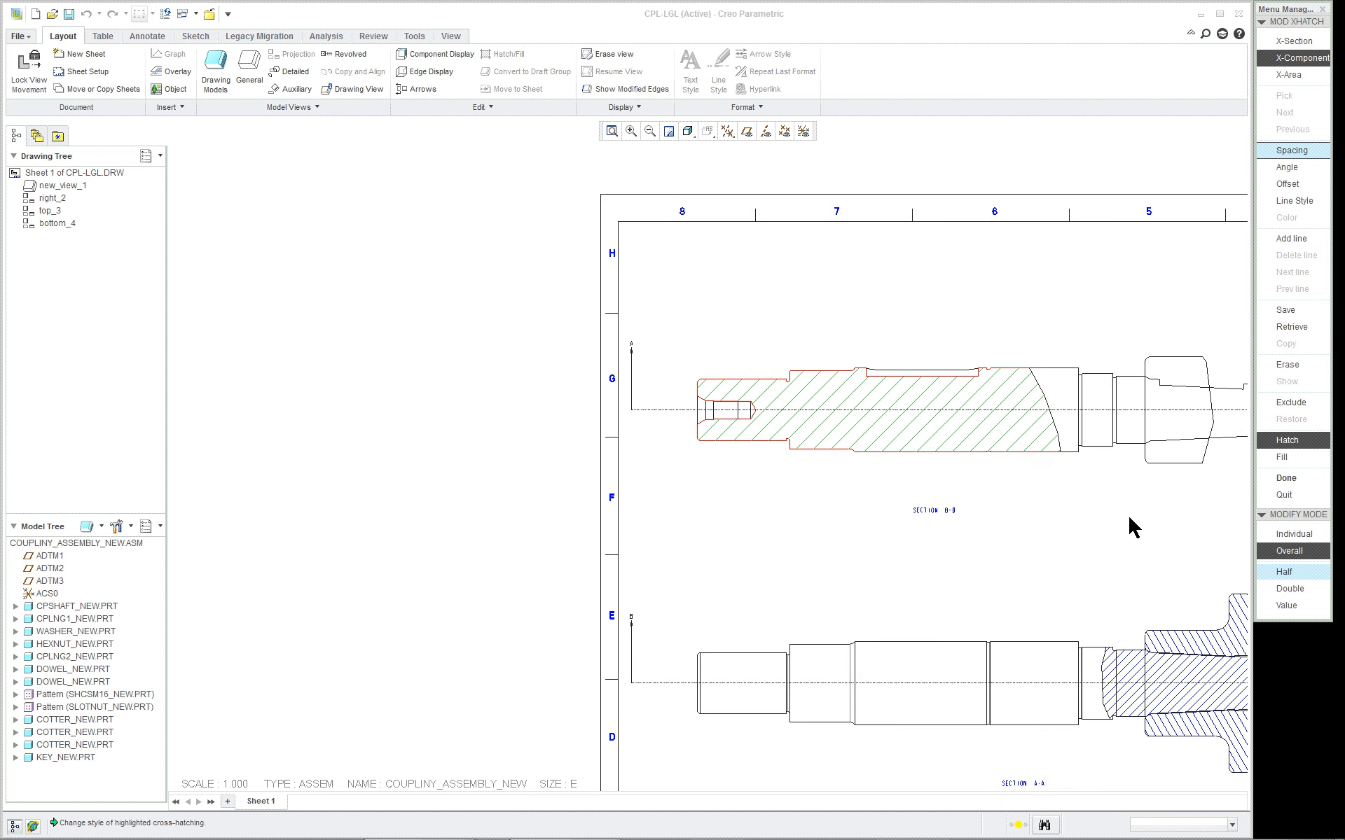
{"action": "scroll", "coordinate": [1225, 500], "scroll_direction": "down", "scroll_amount": 2}
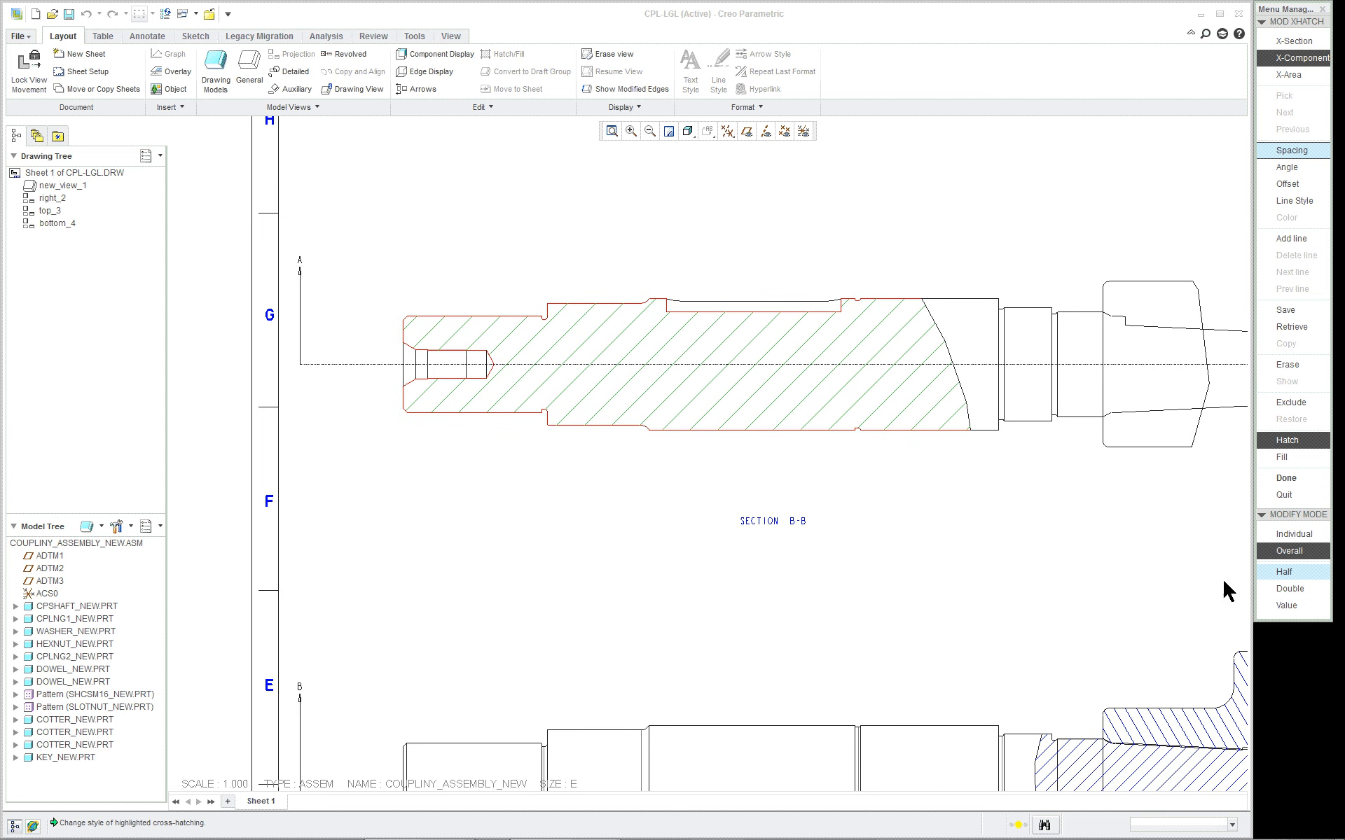
{"action": "left_click", "coordinate": [1308, 479]}
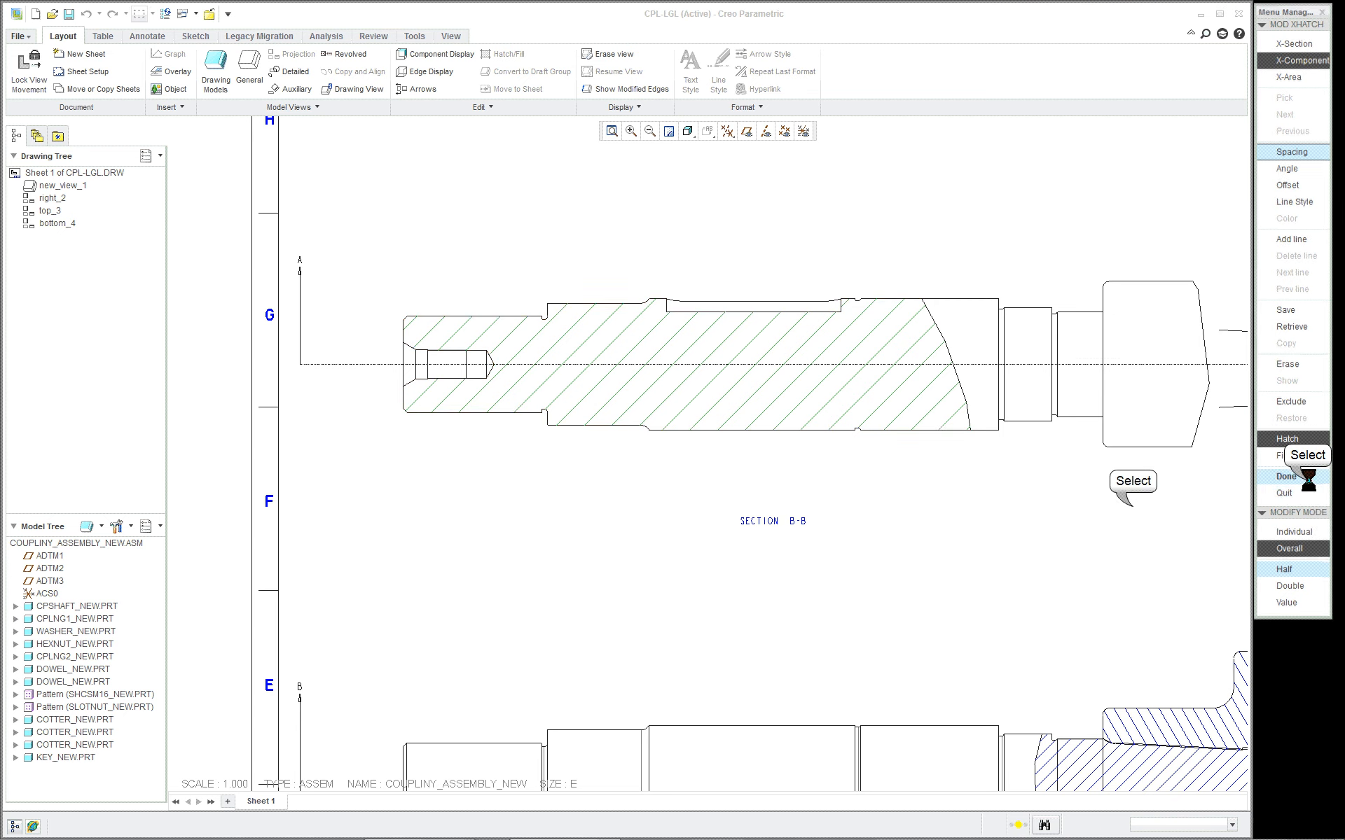
{"action": "left_click", "coordinate": [611, 132]}
{"action": "left_click", "coordinate": [482, 323]}
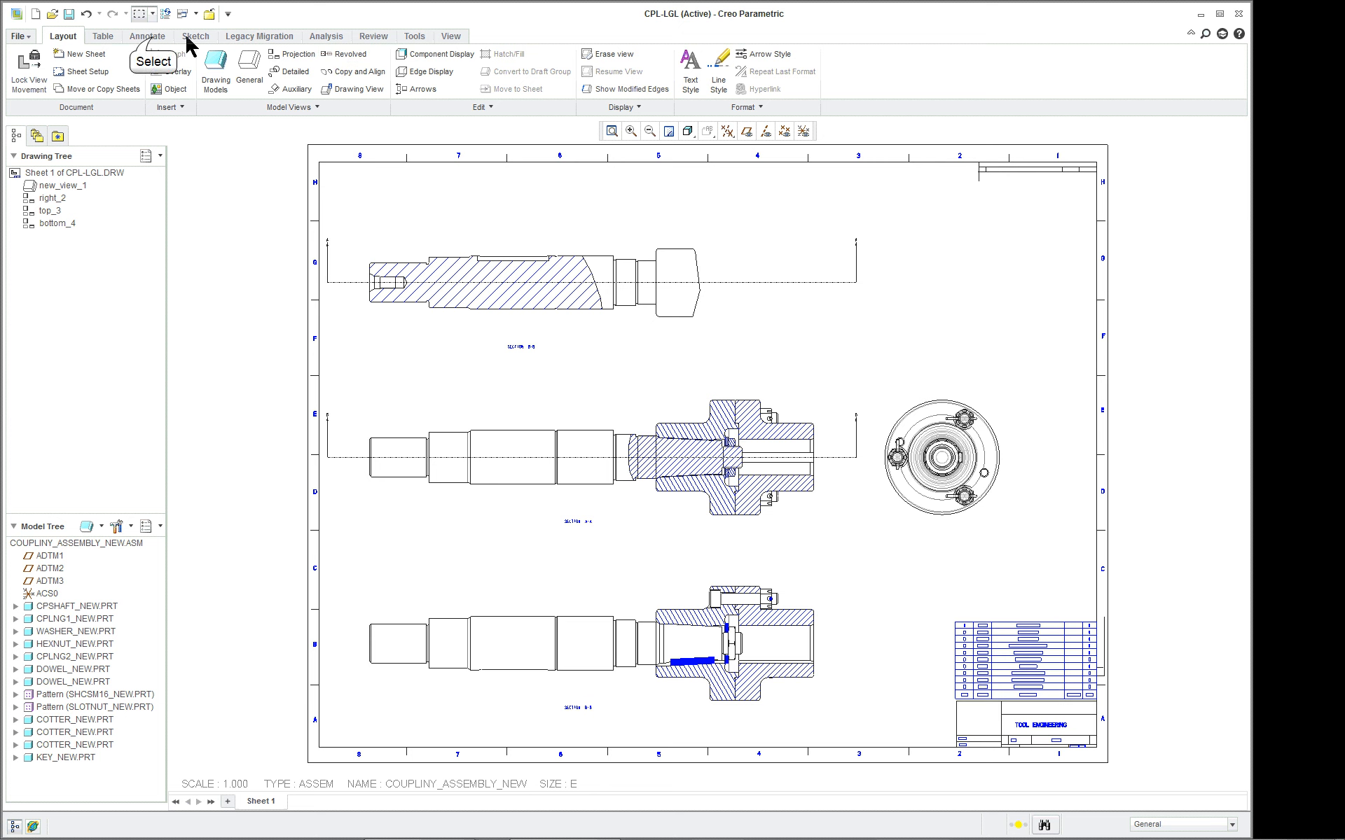
{"action": "left_click", "coordinate": [147, 36]}
{"action": "left_click", "coordinate": [256, 67]}
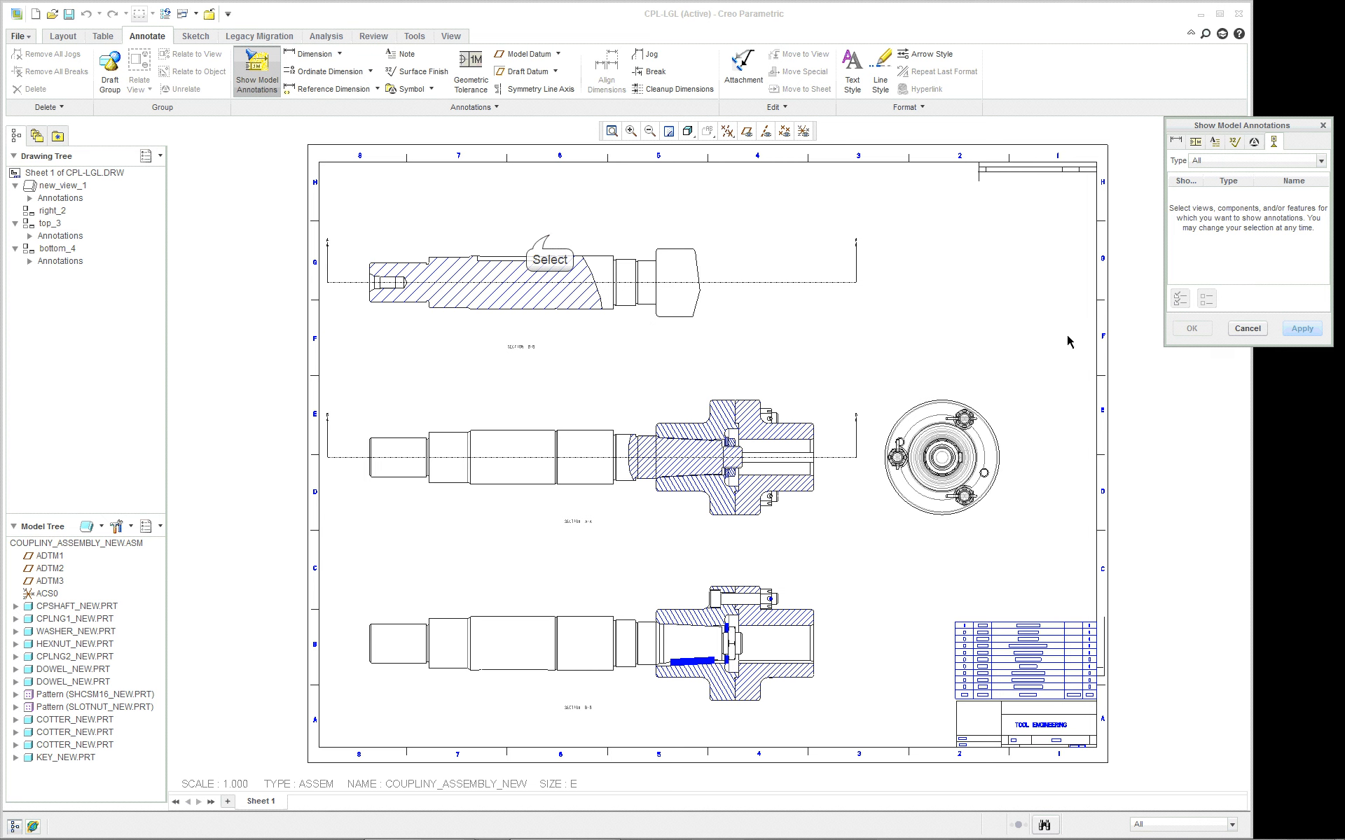
{"action": "left_click", "coordinate": [551, 241]}
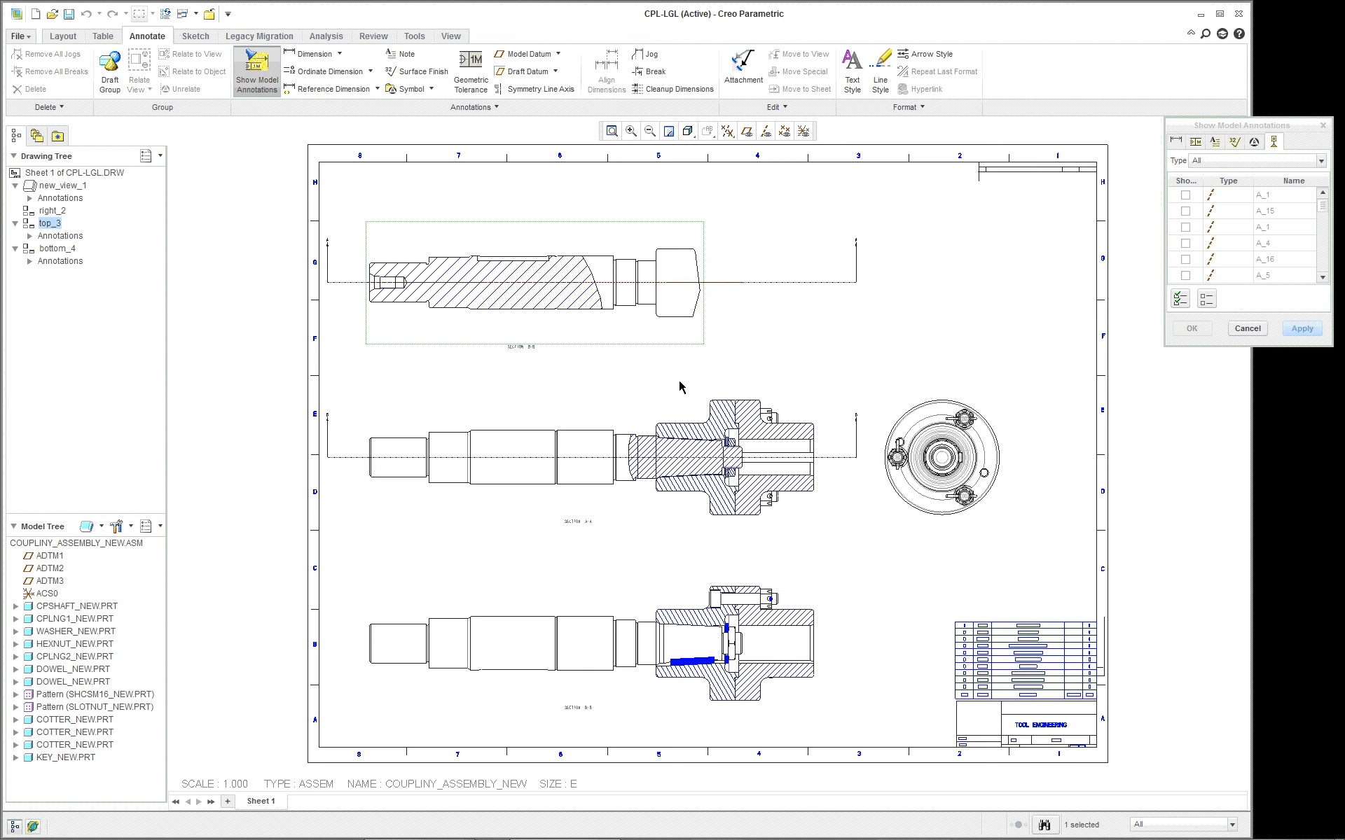
{"action": "left_click_drag", "start_coordinate": [1239, 347], "coordinate": [1238, 753]}
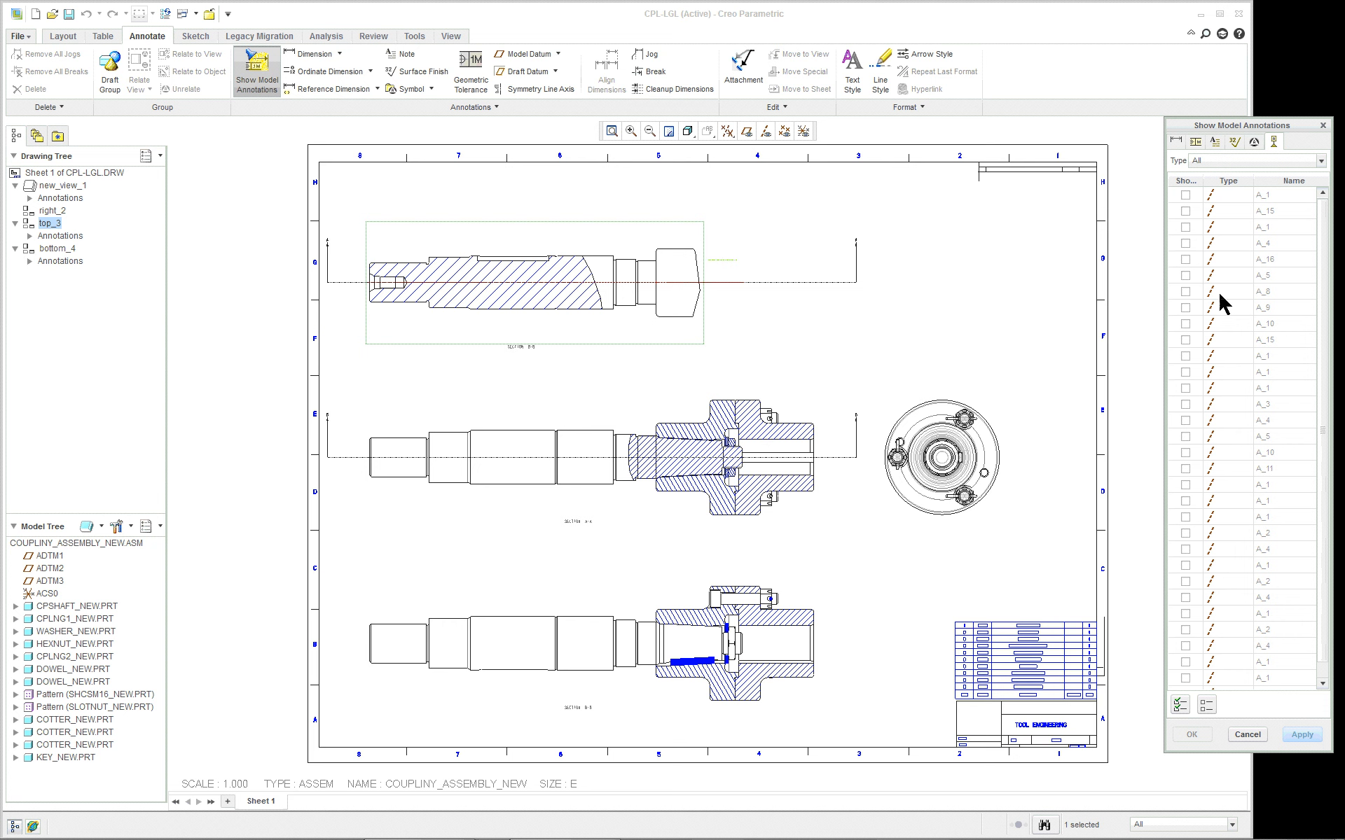
{"action": "left_click", "coordinate": [1185, 196]}
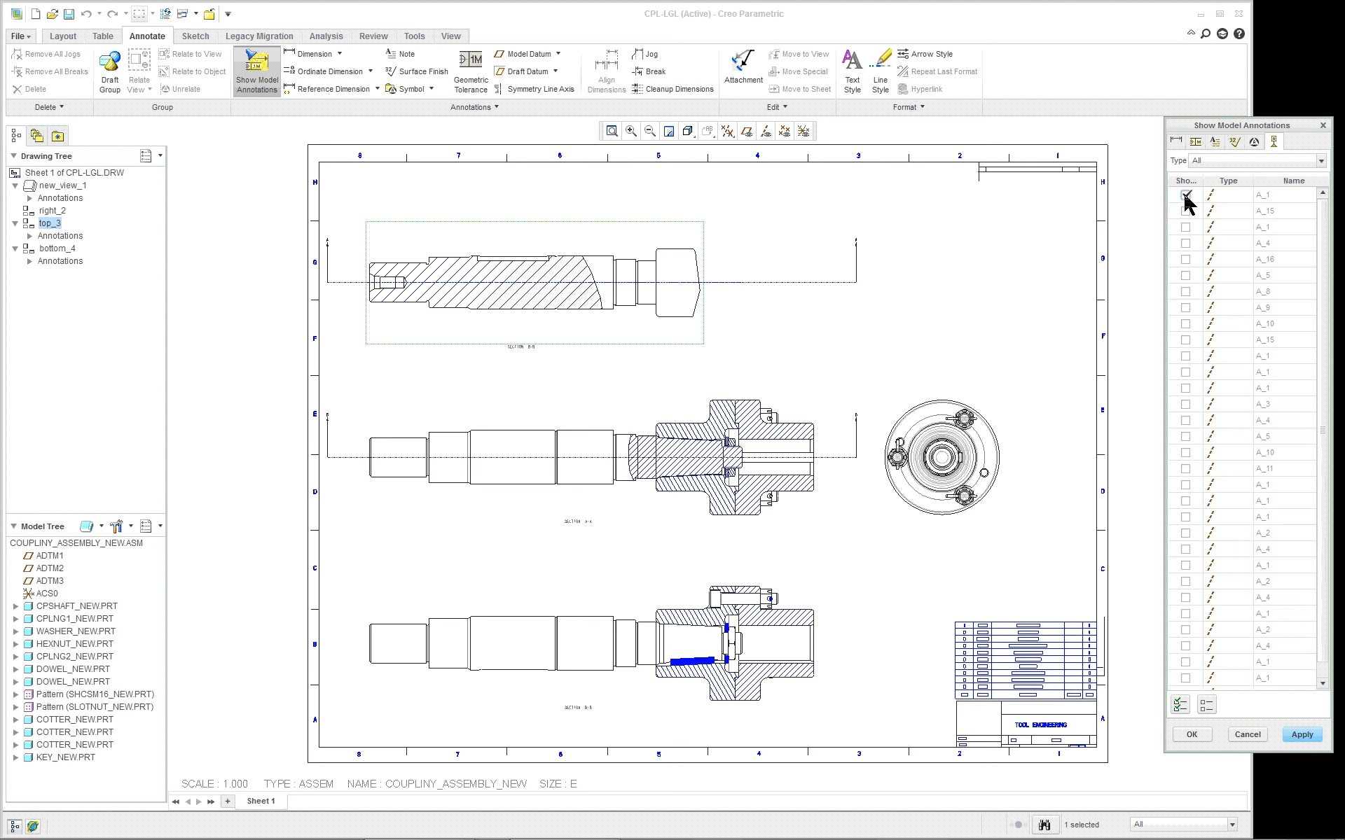
{"action": "left_click", "coordinate": [1185, 212]}
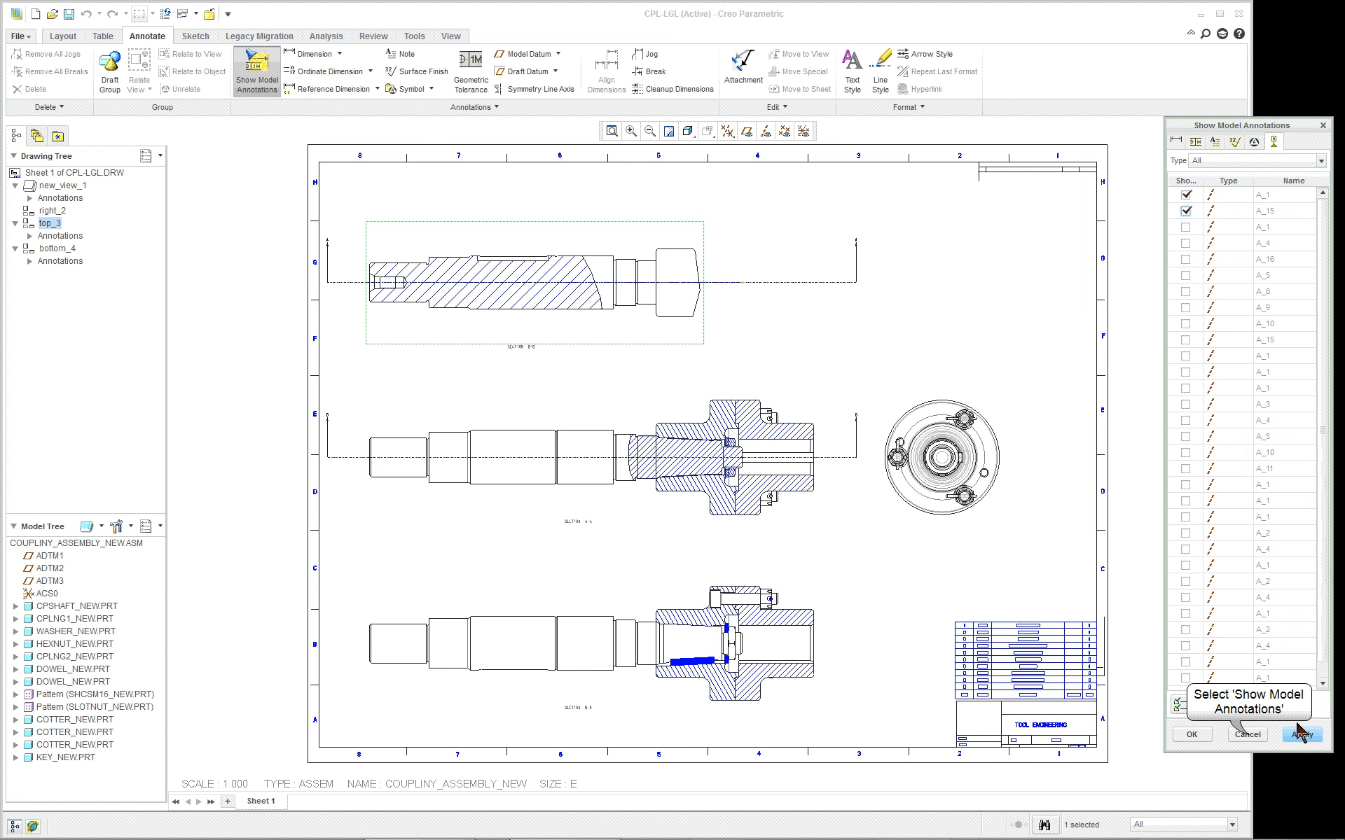
{"action": "left_click", "coordinate": [1247, 734]}
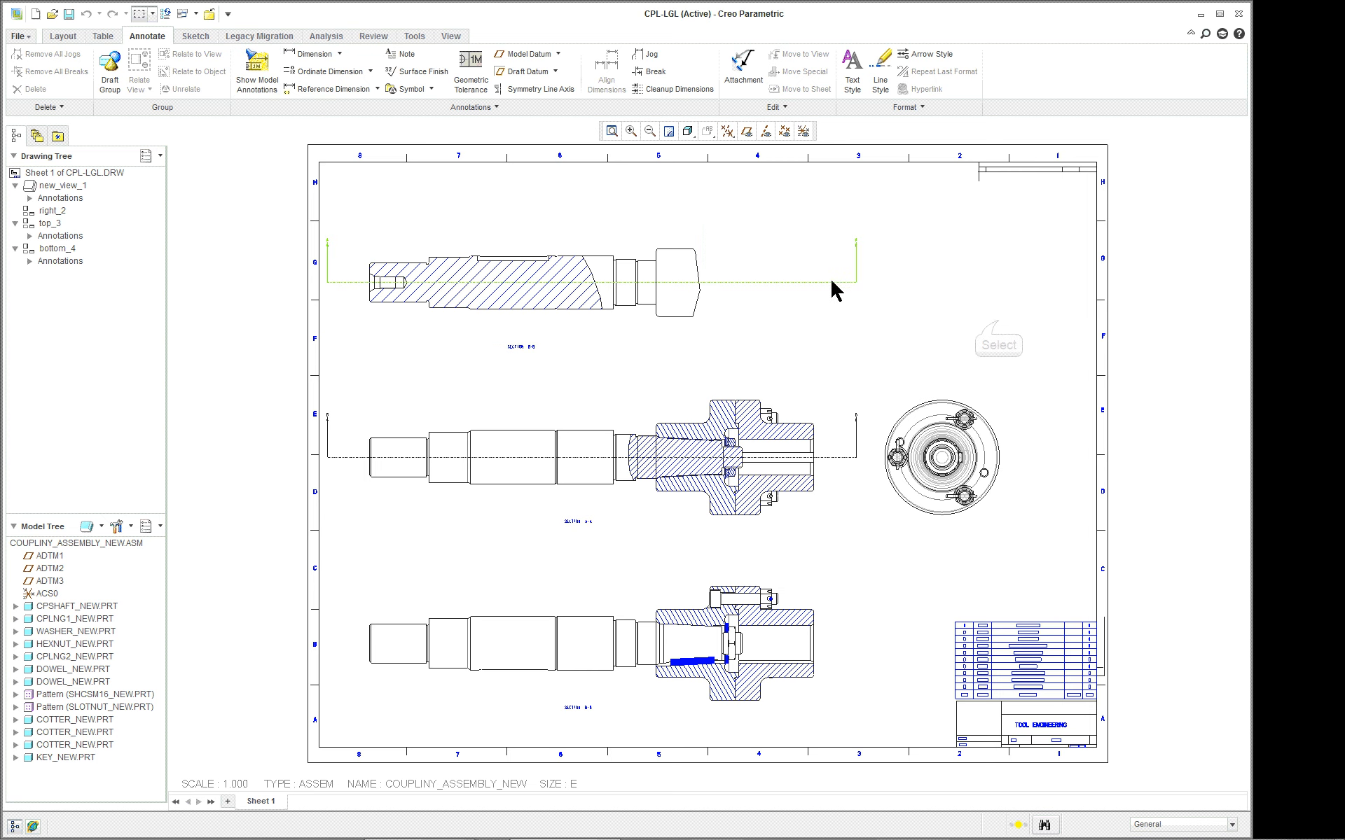
Step: Shorten the section line on view top_3 so its far arrow sits just beyond the cut-off coupling hub
{"action": "left_click", "coordinate": [858, 261]}
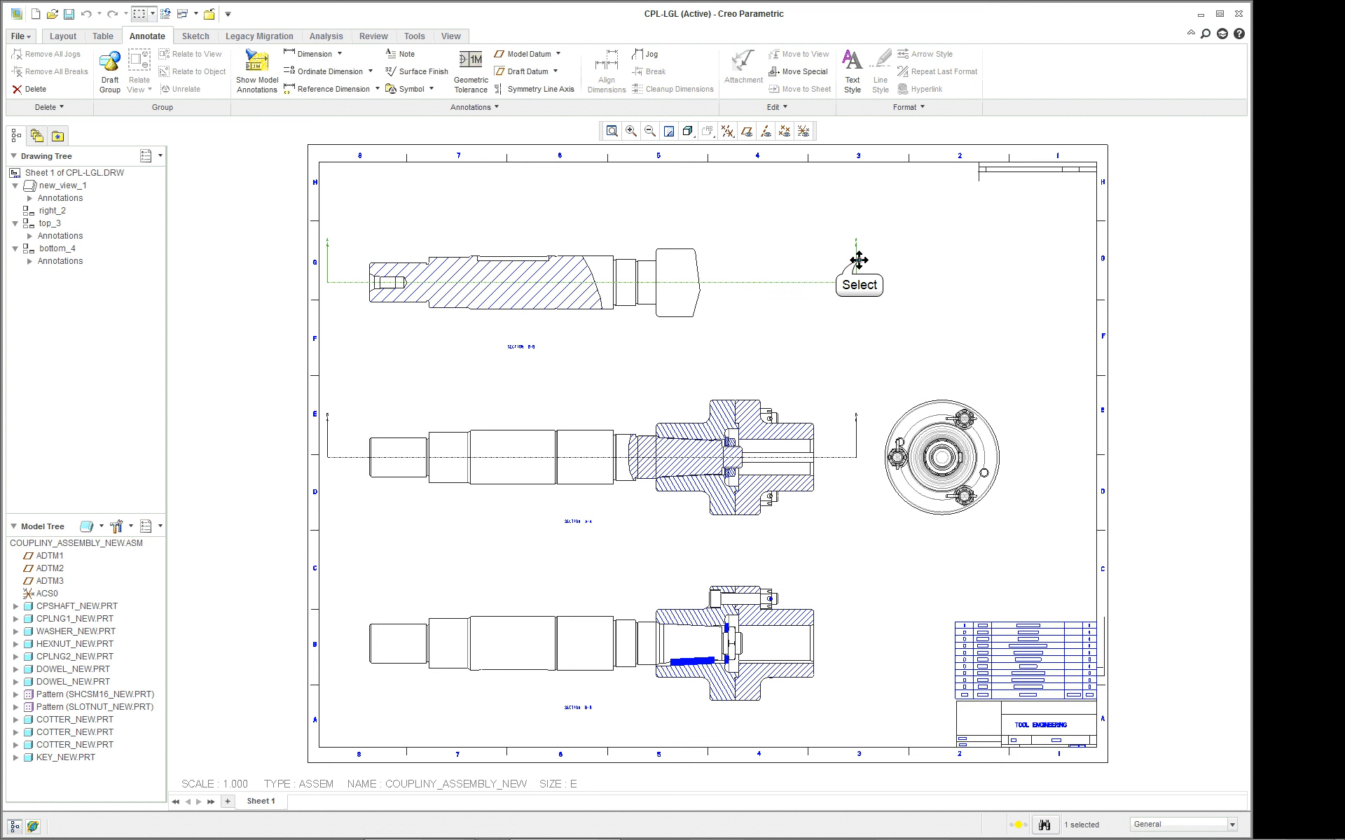
{"action": "left_click_drag", "start_coordinate": [858, 261], "coordinate": [725, 254]}
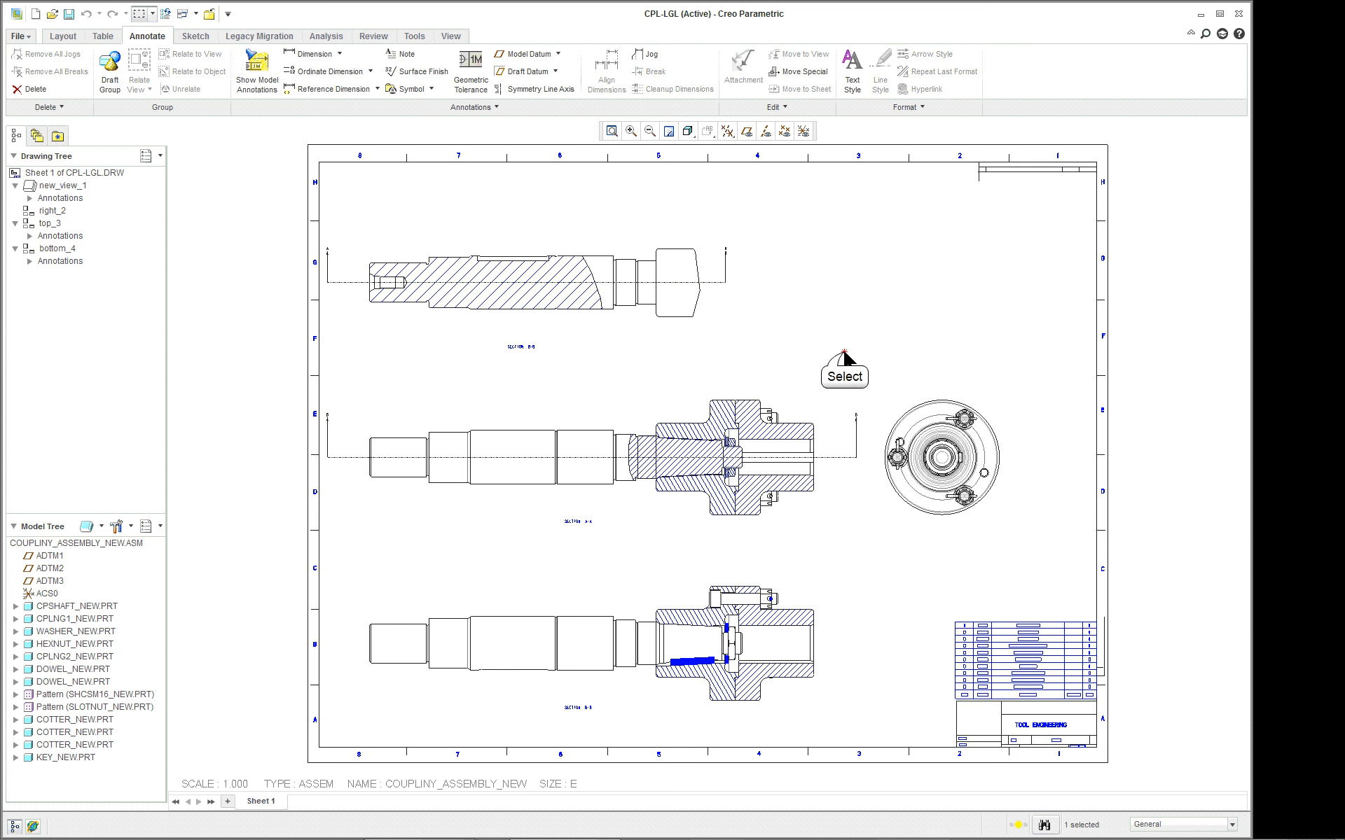
{"action": "left_click", "coordinate": [844, 356]}
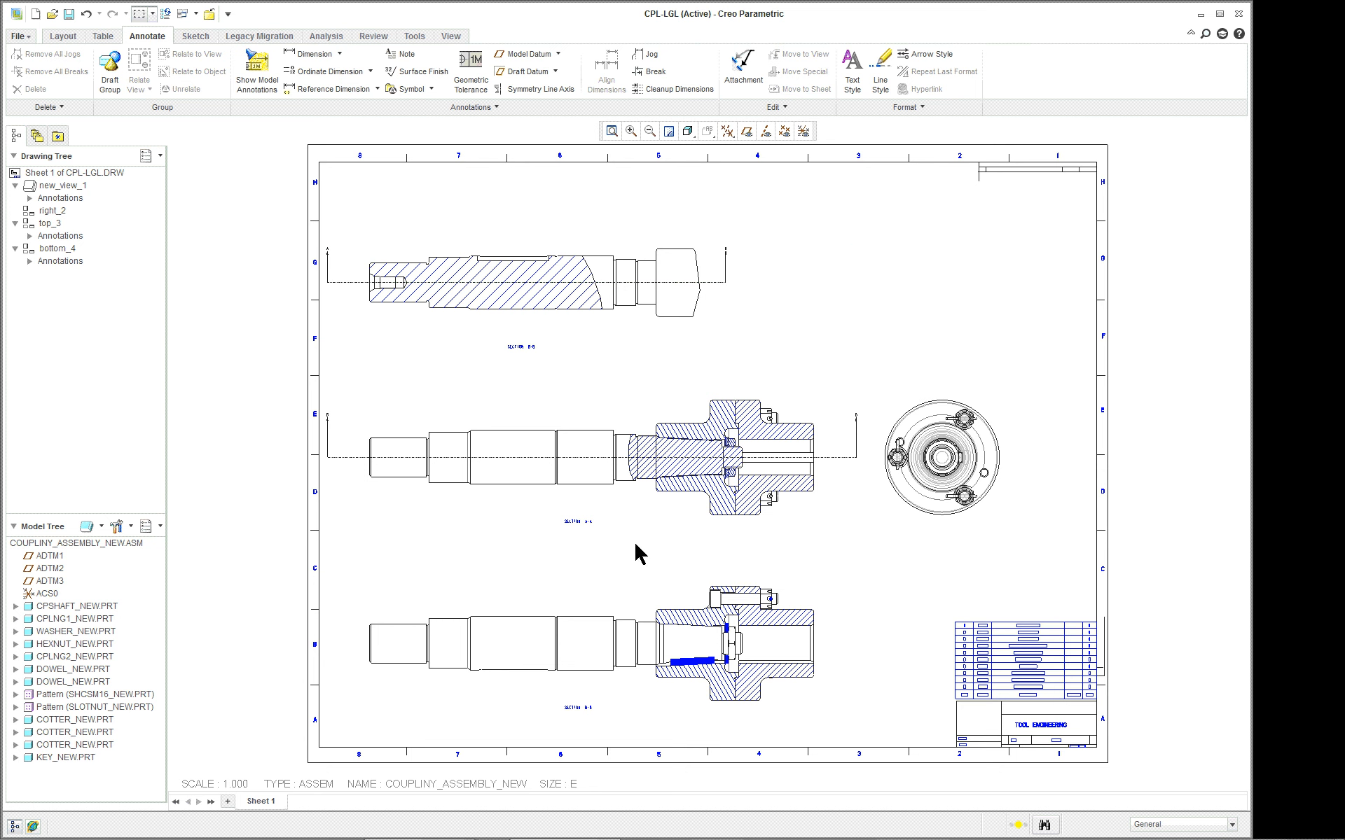
Step: Show all model datum axes in the section view bottom_4
{"action": "scroll", "coordinate": [669, 508], "scroll_direction": "down", "scroll_amount": 1}
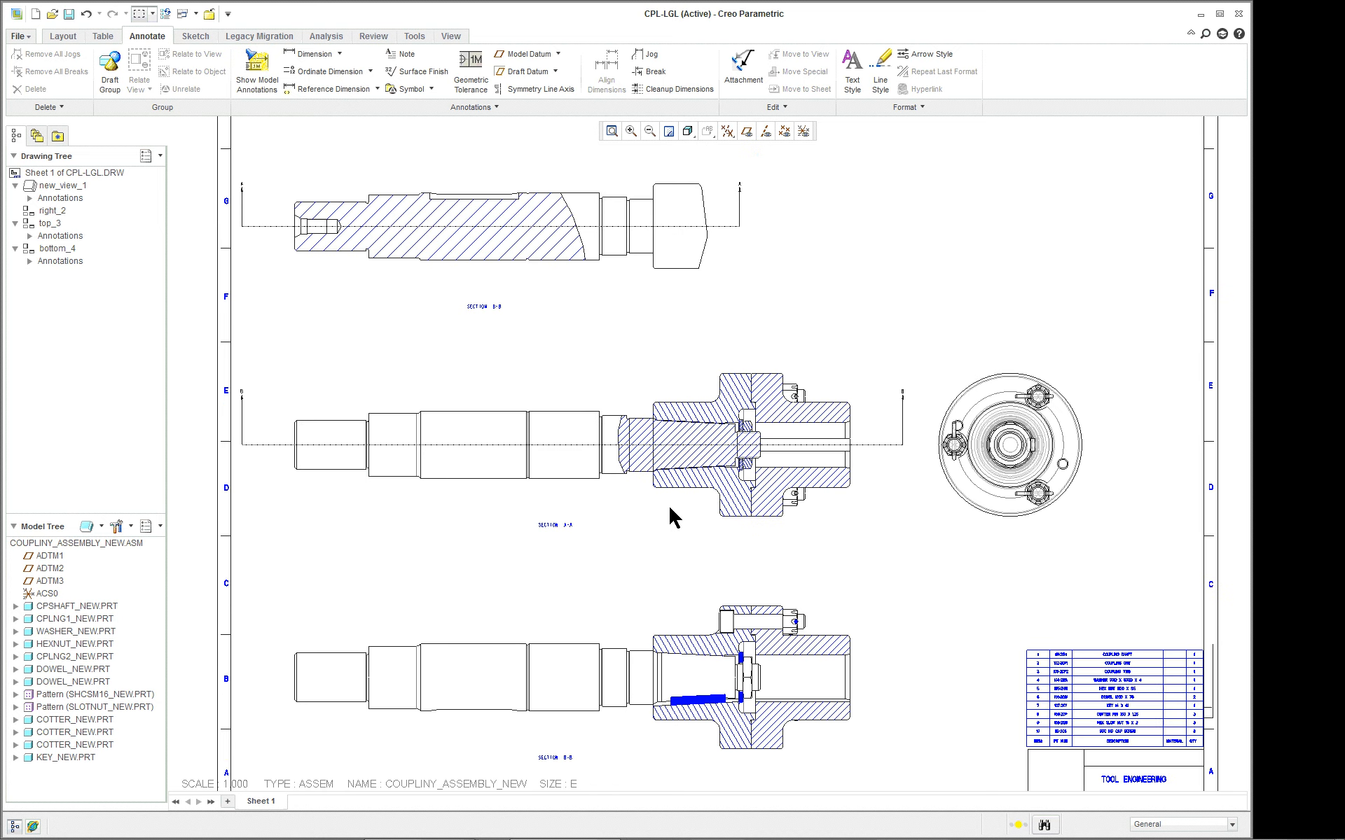
{"action": "scroll", "coordinate": [676, 495], "scroll_direction": "down", "scroll_amount": 3}
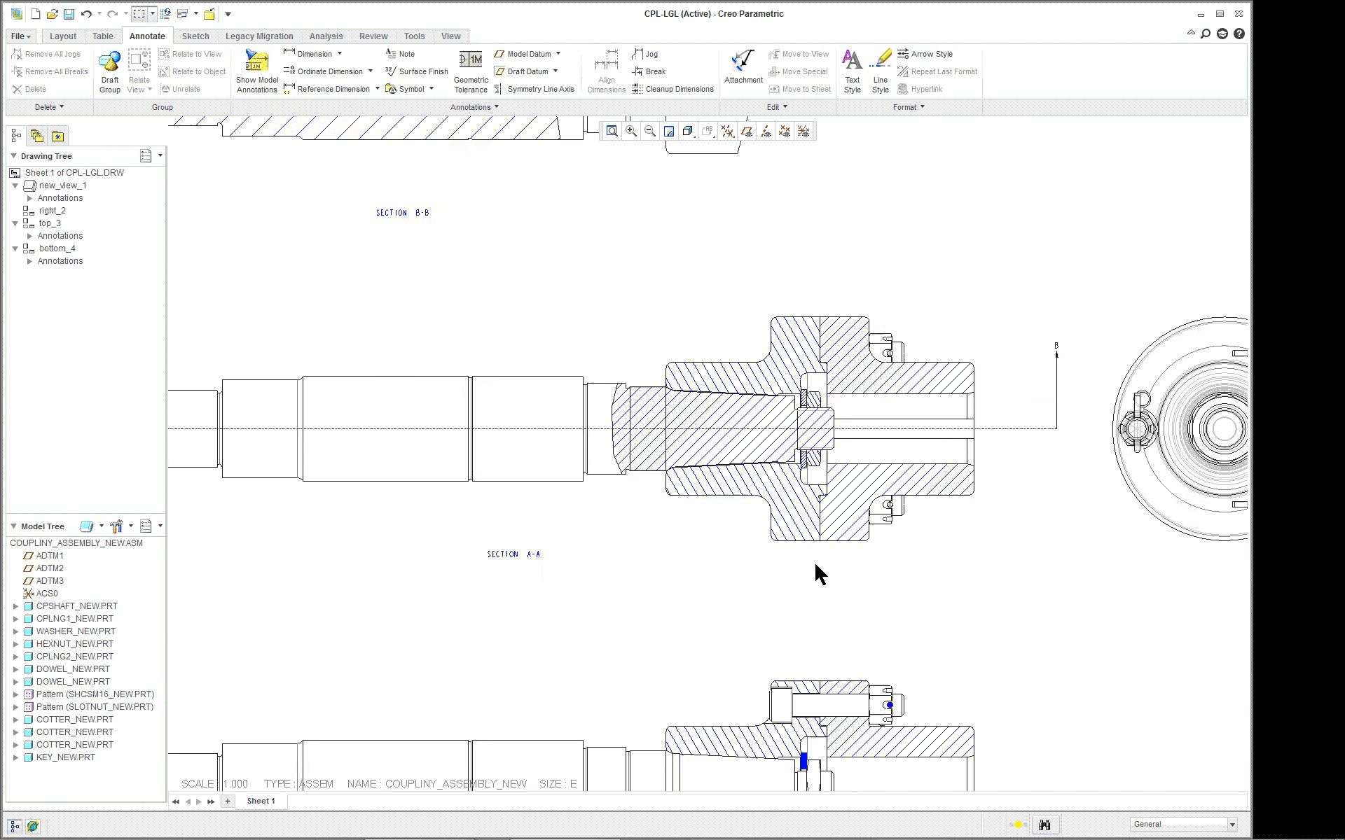
{"action": "scroll", "coordinate": [812, 567], "scroll_direction": "up", "scroll_amount": 5}
{"action": "scroll", "coordinate": [805, 675], "scroll_direction": "down", "scroll_amount": 3}
{"action": "scroll", "coordinate": [880, 682], "scroll_direction": "down", "scroll_amount": 3}
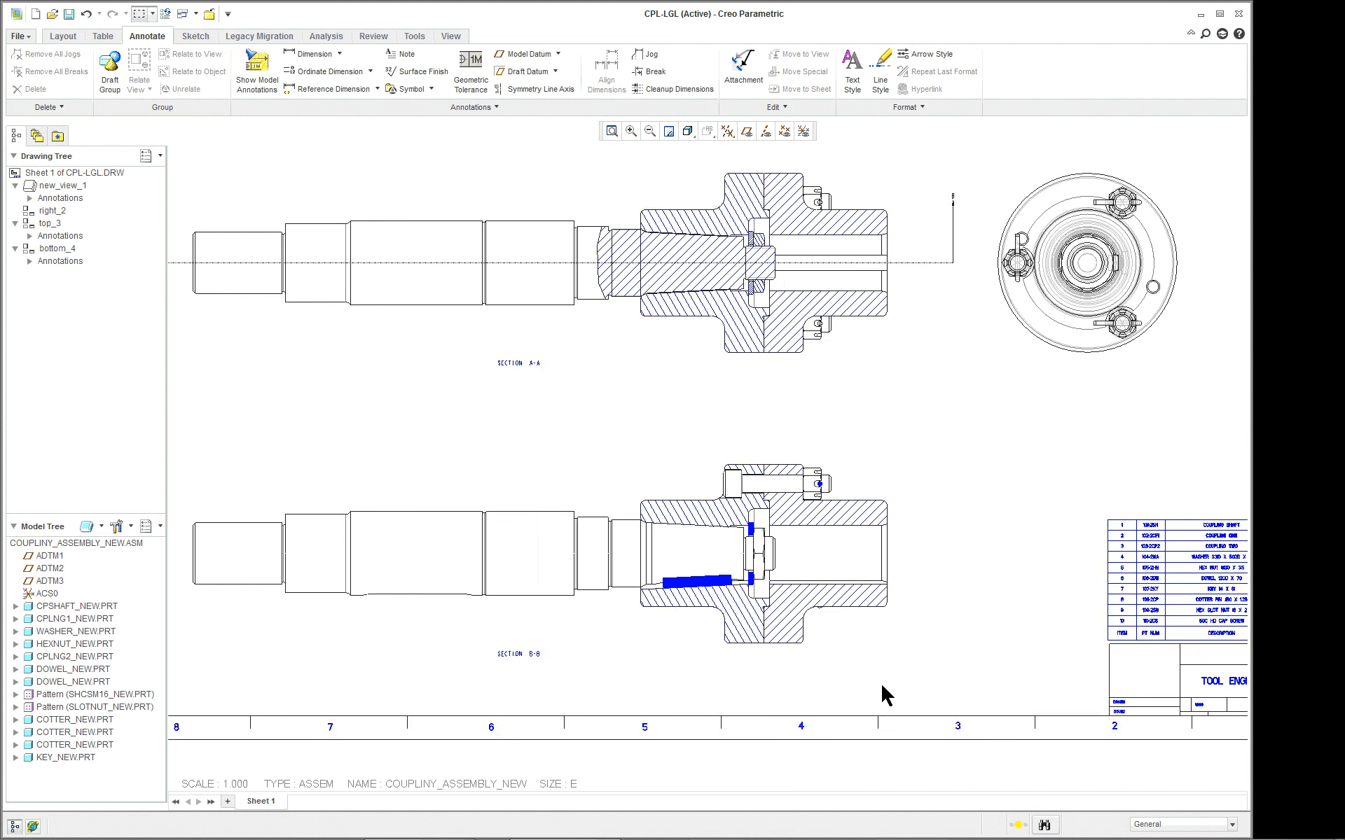
{"action": "left_click", "coordinate": [863, 443]}
{"action": "left_click", "coordinate": [257, 70]}
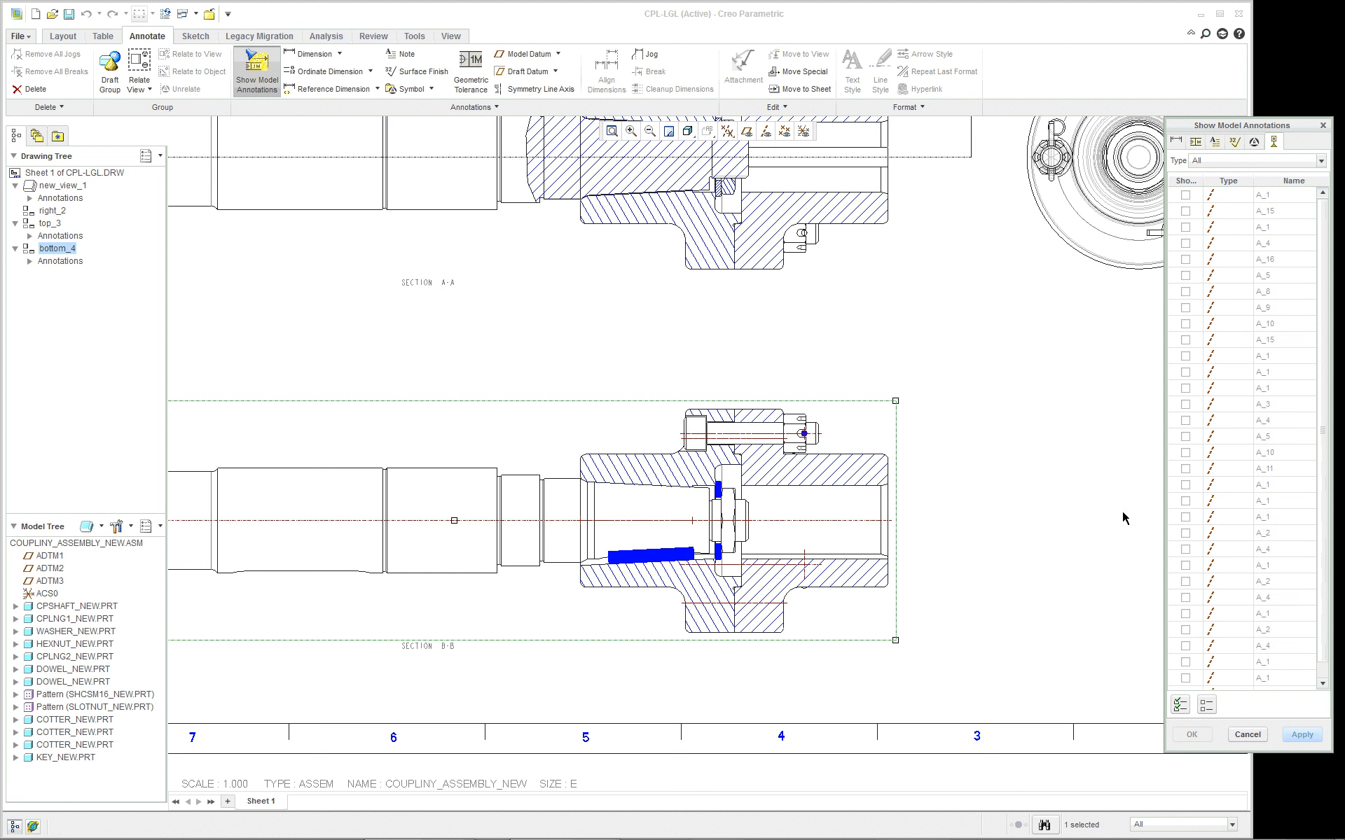
{"action": "left_click", "coordinate": [1186, 389]}
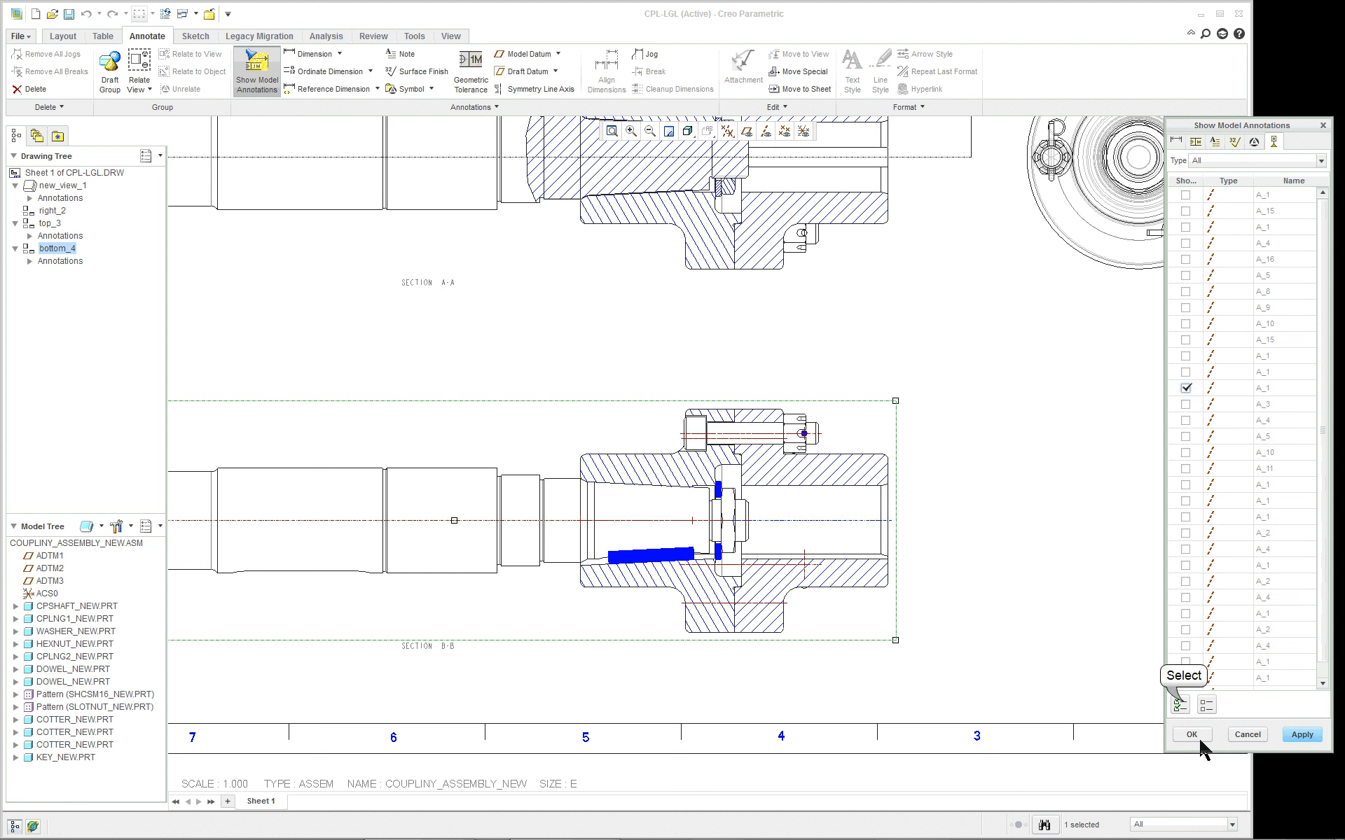
{"action": "left_click", "coordinate": [1182, 704]}
{"action": "left_click", "coordinate": [1191, 735]}
{"action": "left_click", "coordinate": [947, 361]}
{"action": "scroll", "coordinate": [943, 358], "scroll_direction": "up", "scroll_amount": 2}
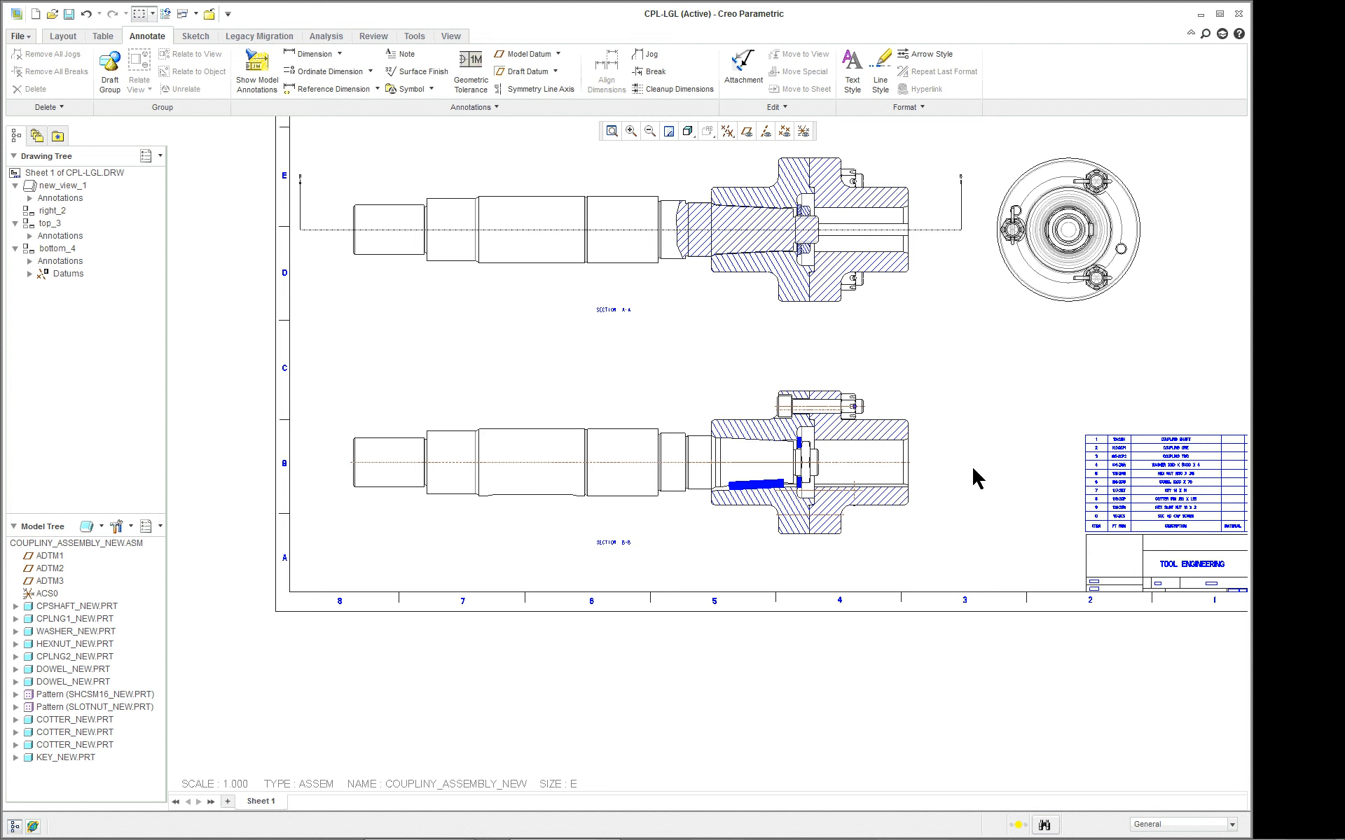
Step: Restrict selection to datum axes and delete the extra axes just below the bolt's centreline, plus the first ones crossing the lower hub walls
{"action": "scroll", "coordinate": [956, 482], "scroll_direction": "down", "scroll_amount": 5}
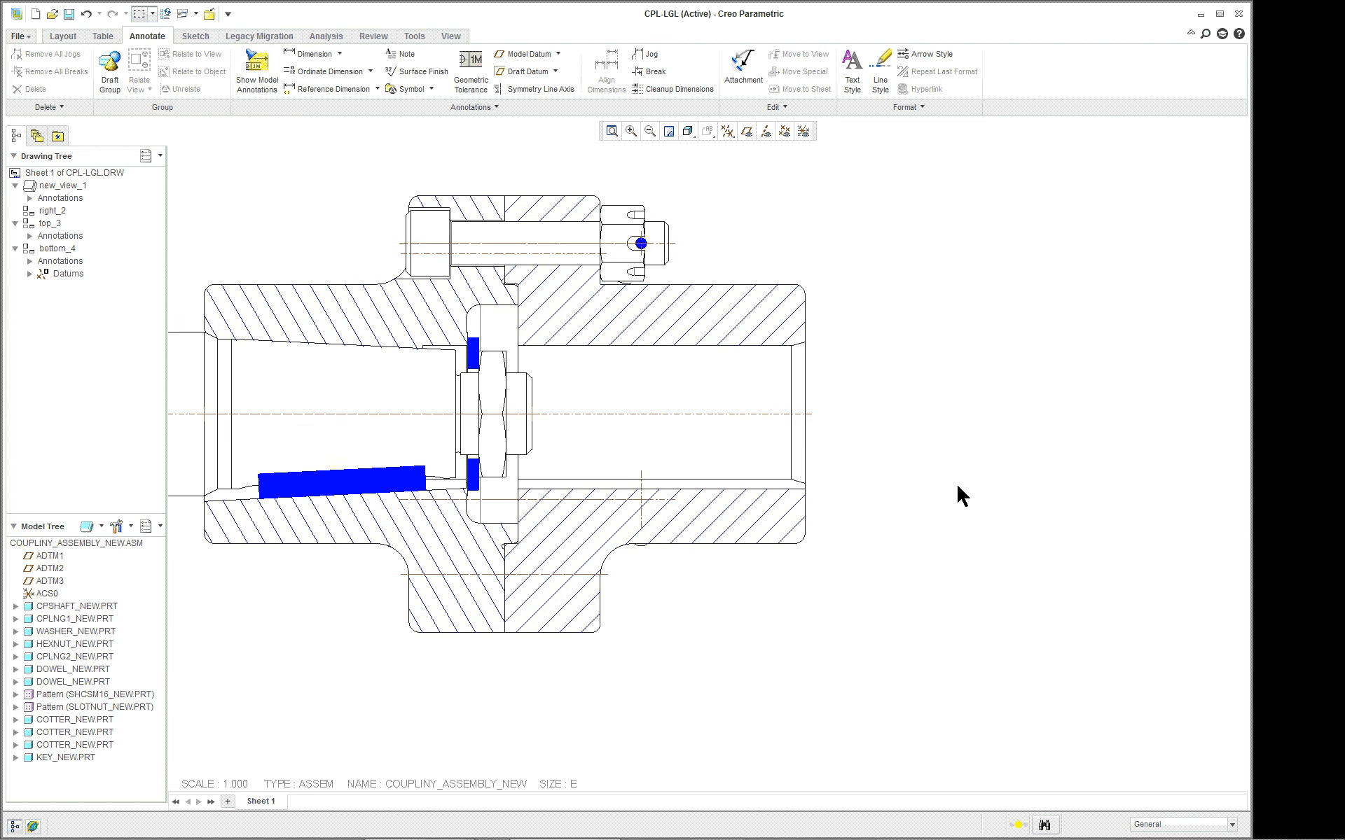
{"action": "scroll", "coordinate": [956, 482], "scroll_direction": "up", "scroll_amount": 1}
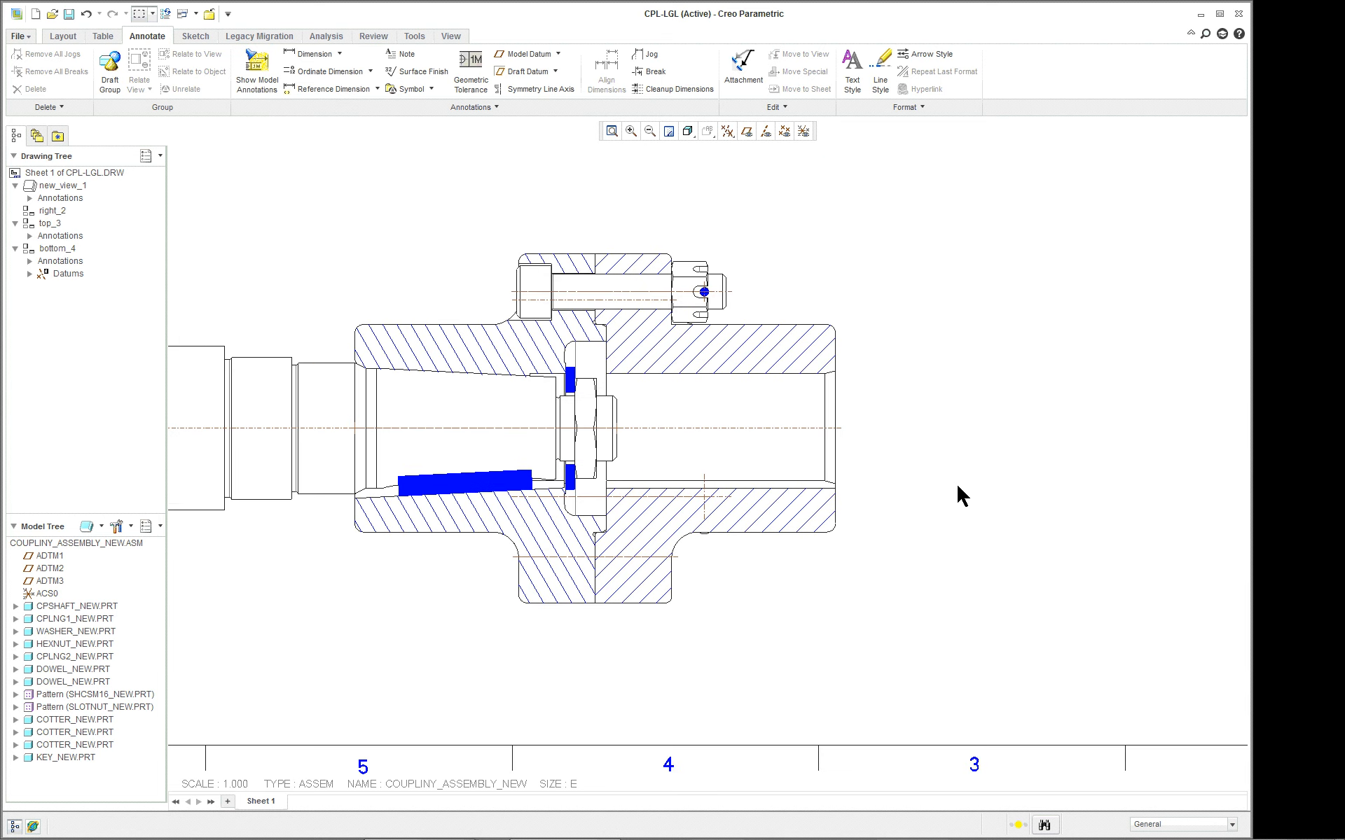
{"action": "left_click", "coordinate": [257, 67]}
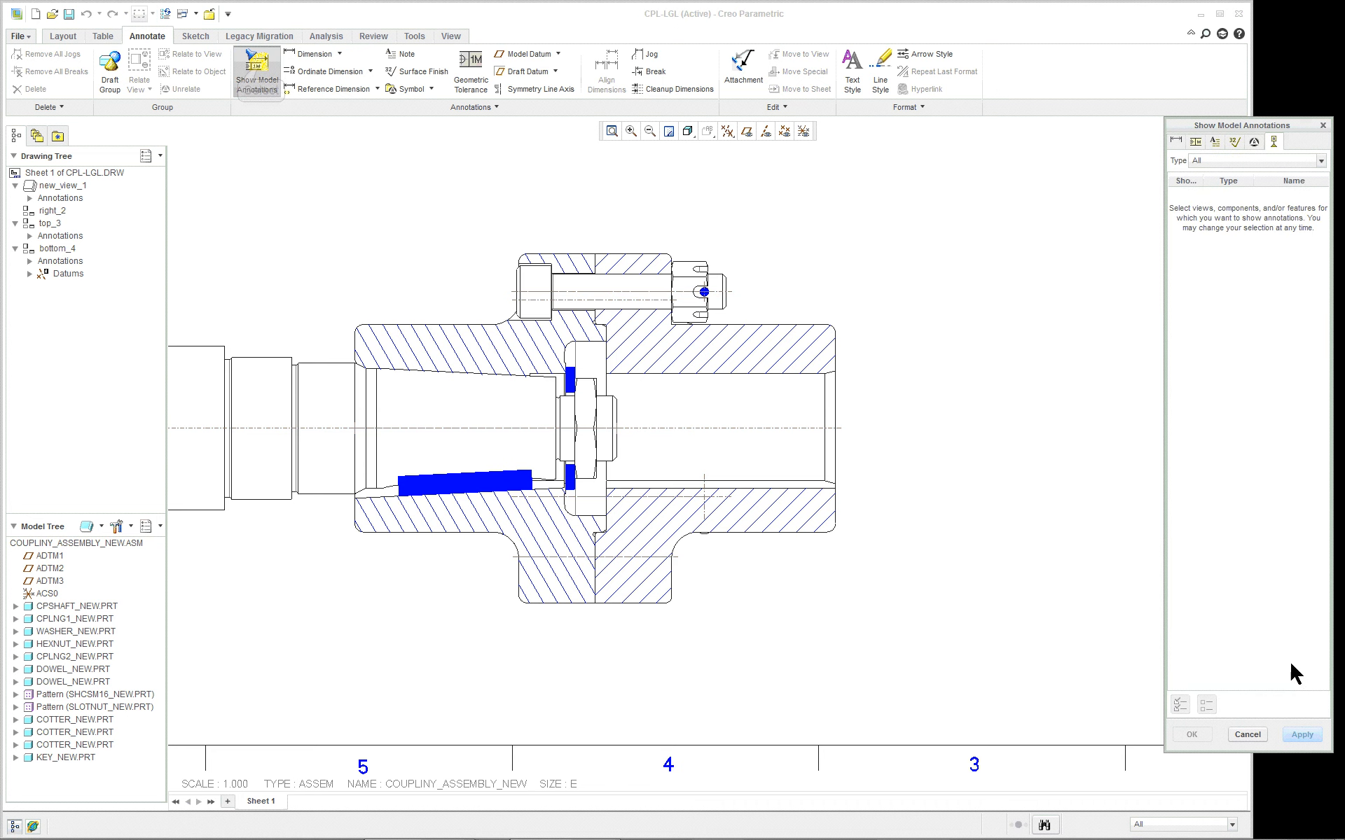
{"action": "left_click", "coordinate": [1243, 732]}
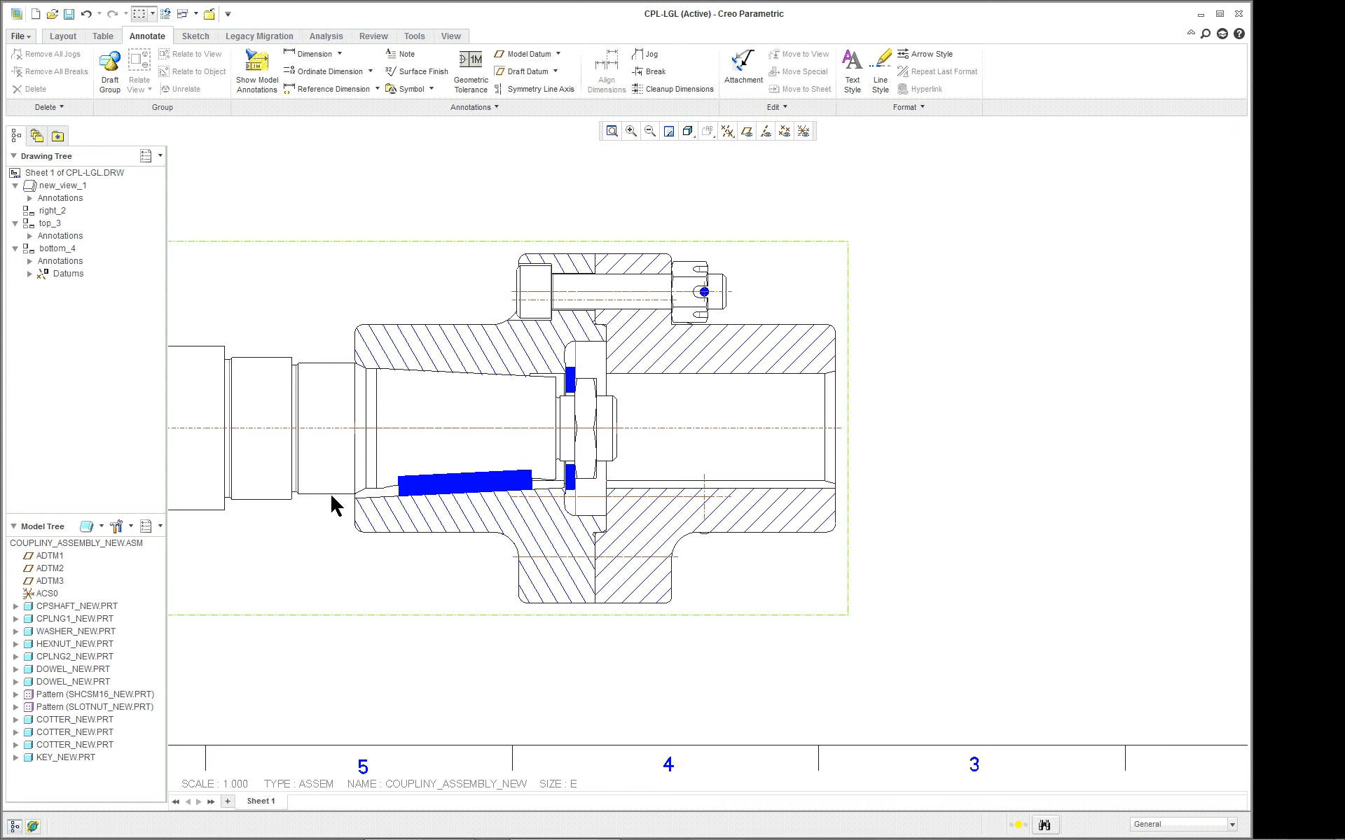
{"action": "mouse_move", "coordinate": [1179, 834]}
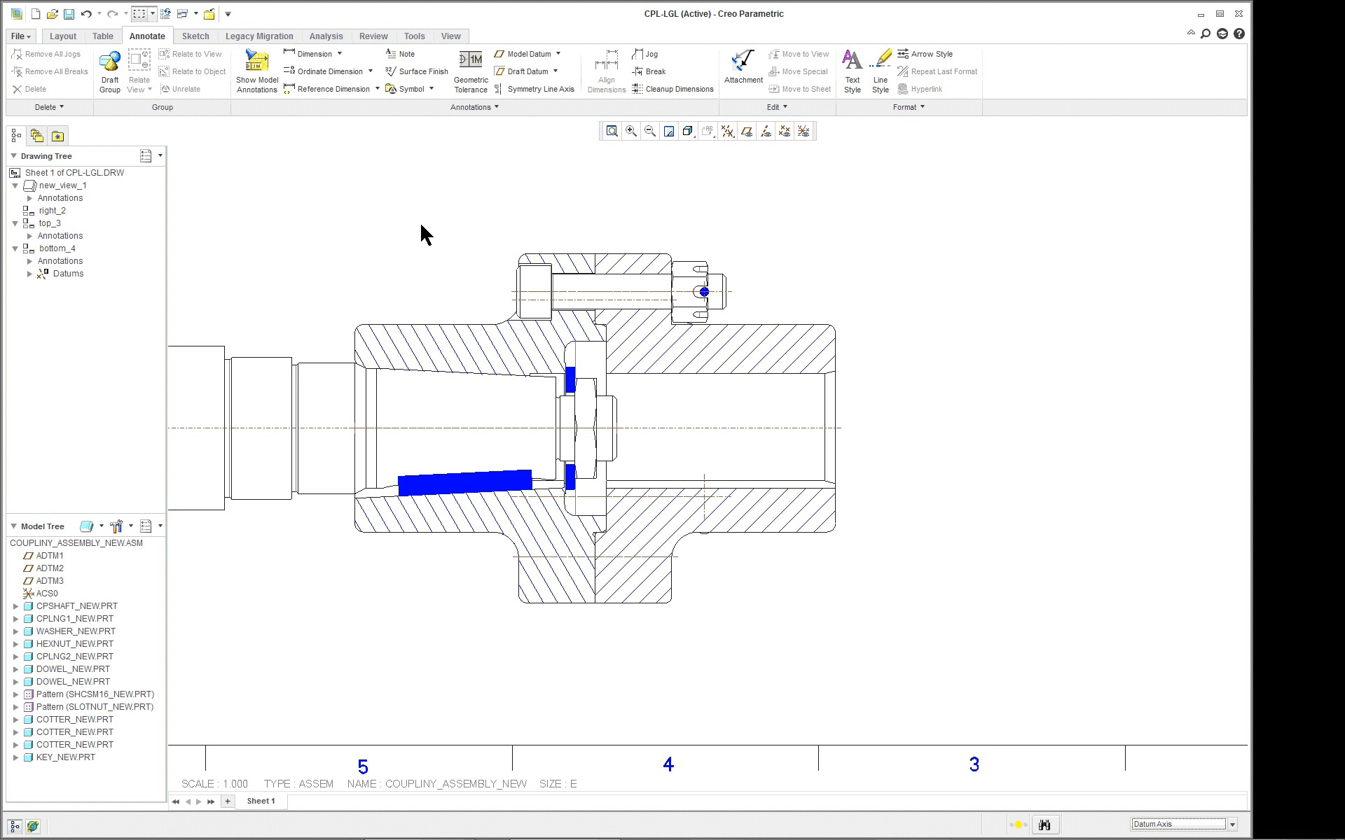
{"action": "left_click", "coordinate": [595, 301]}
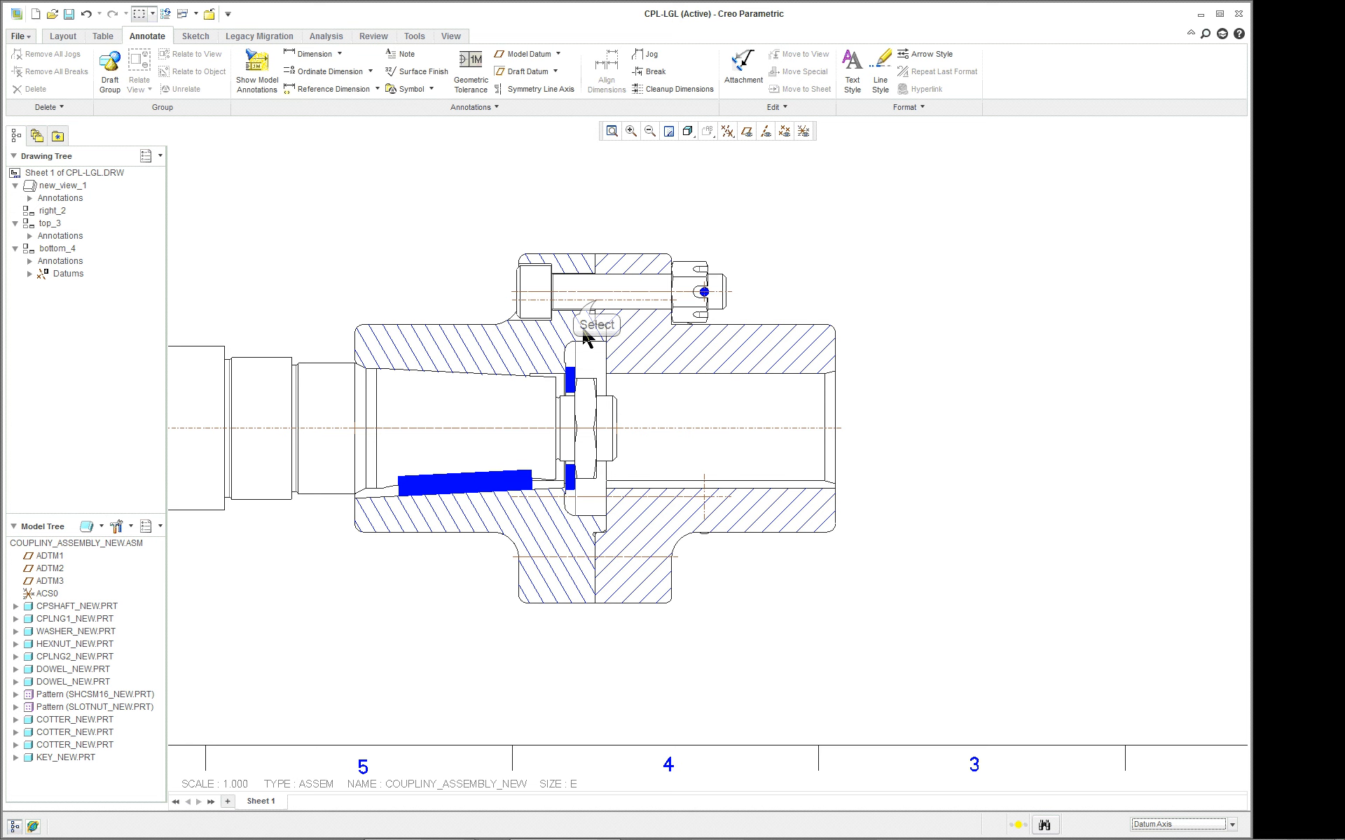
{"action": "left_click", "coordinate": [595, 301]}
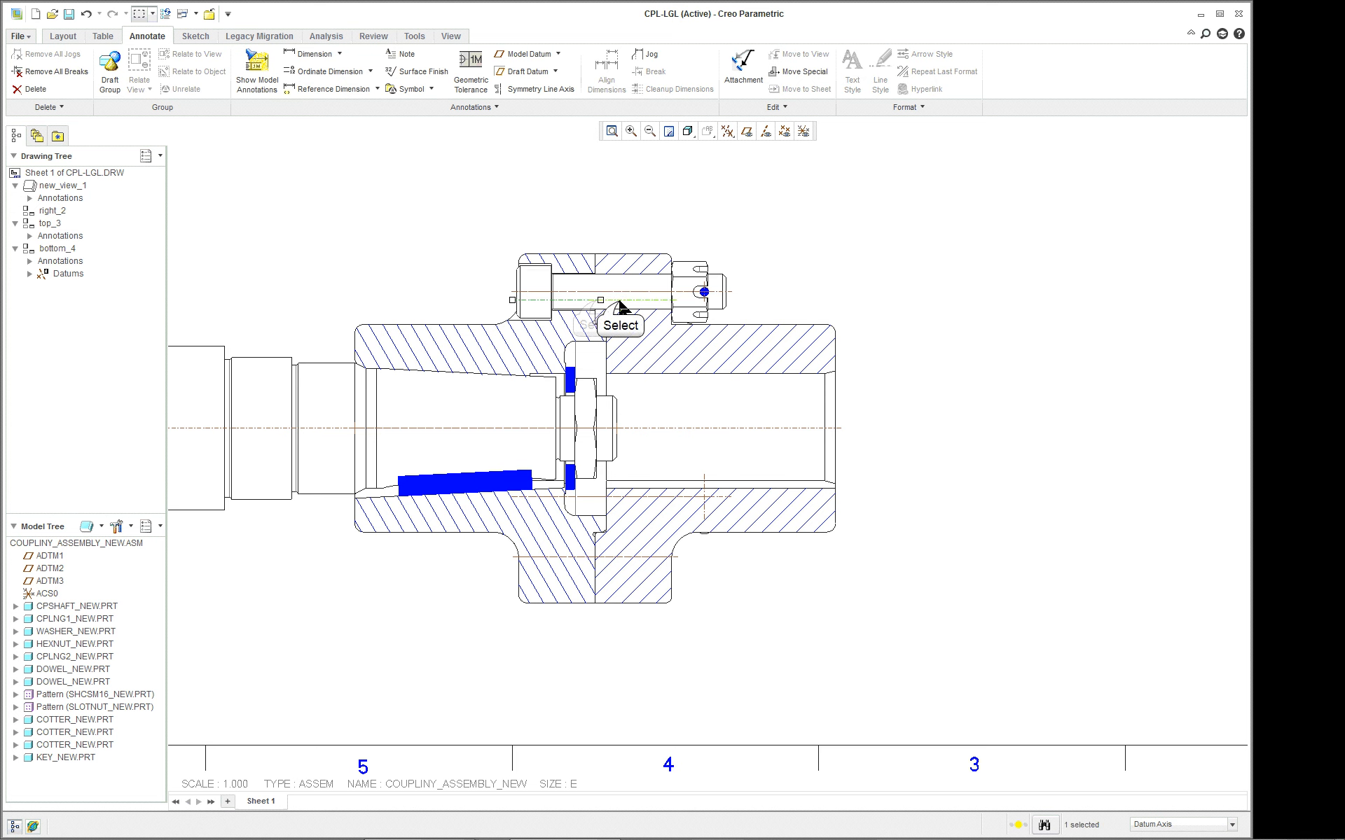
{"action": "left_click", "coordinate": [694, 496], "text": "ctrl"}
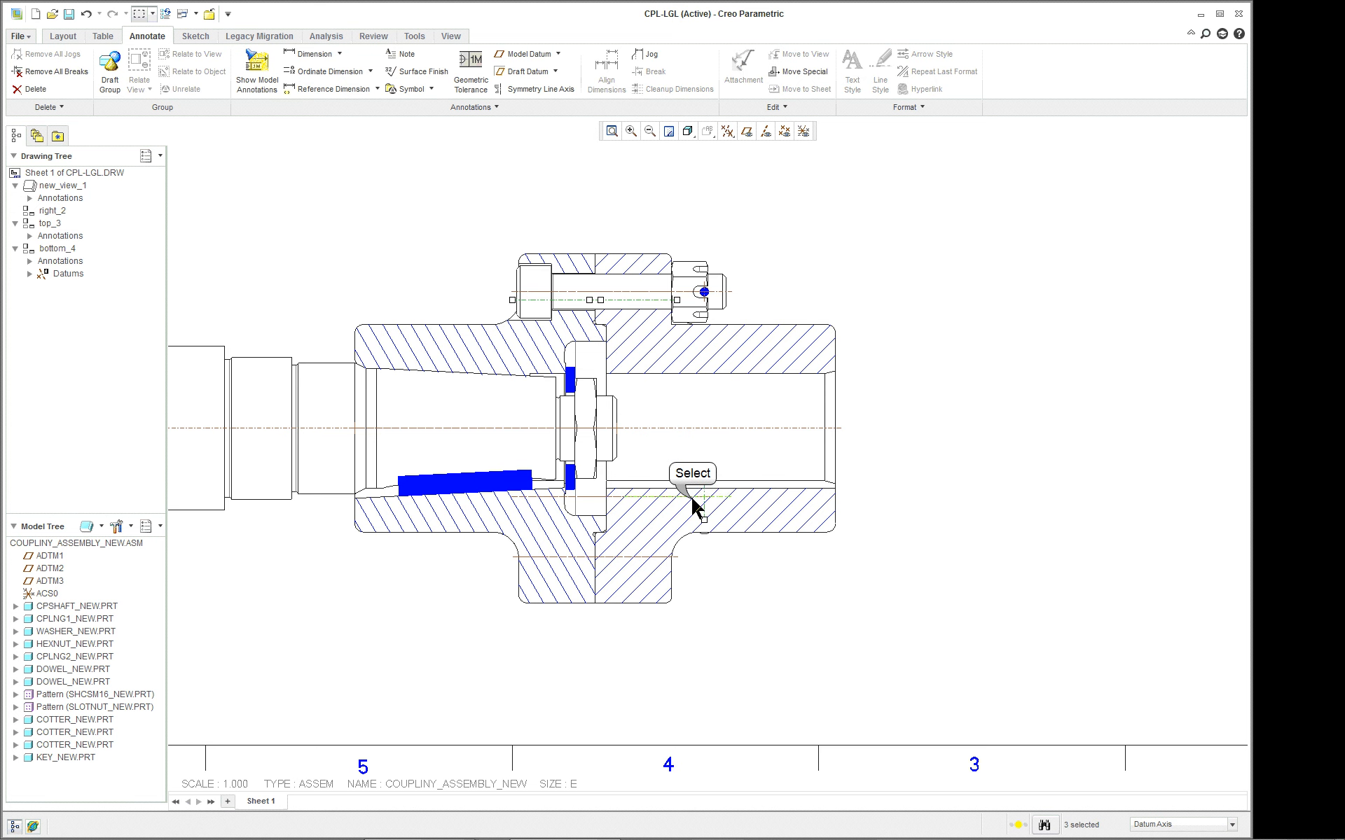
{"action": "left_click", "coordinate": [592, 497], "text": "ctrl"}
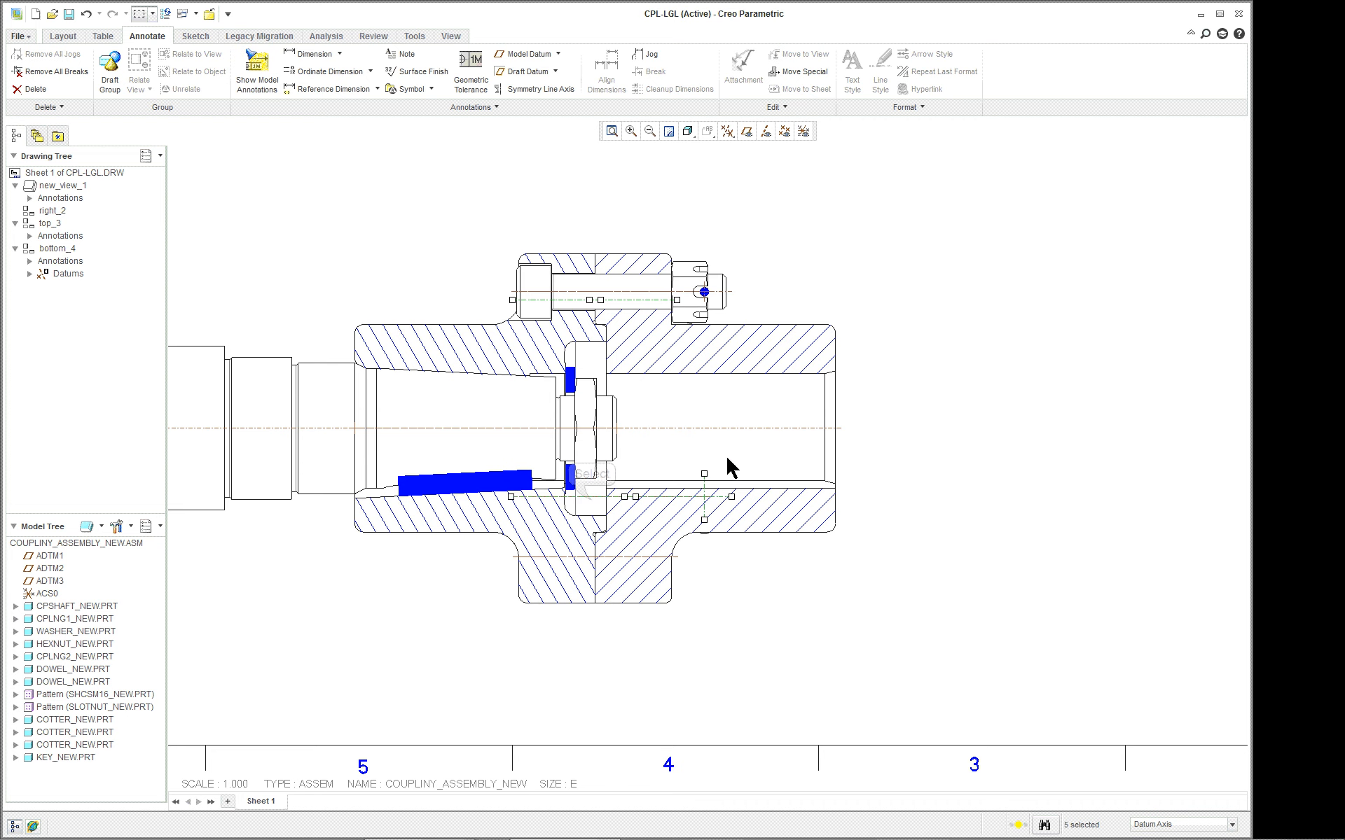
{"action": "left_click", "coordinate": [656, 558], "text": "ctrl"}
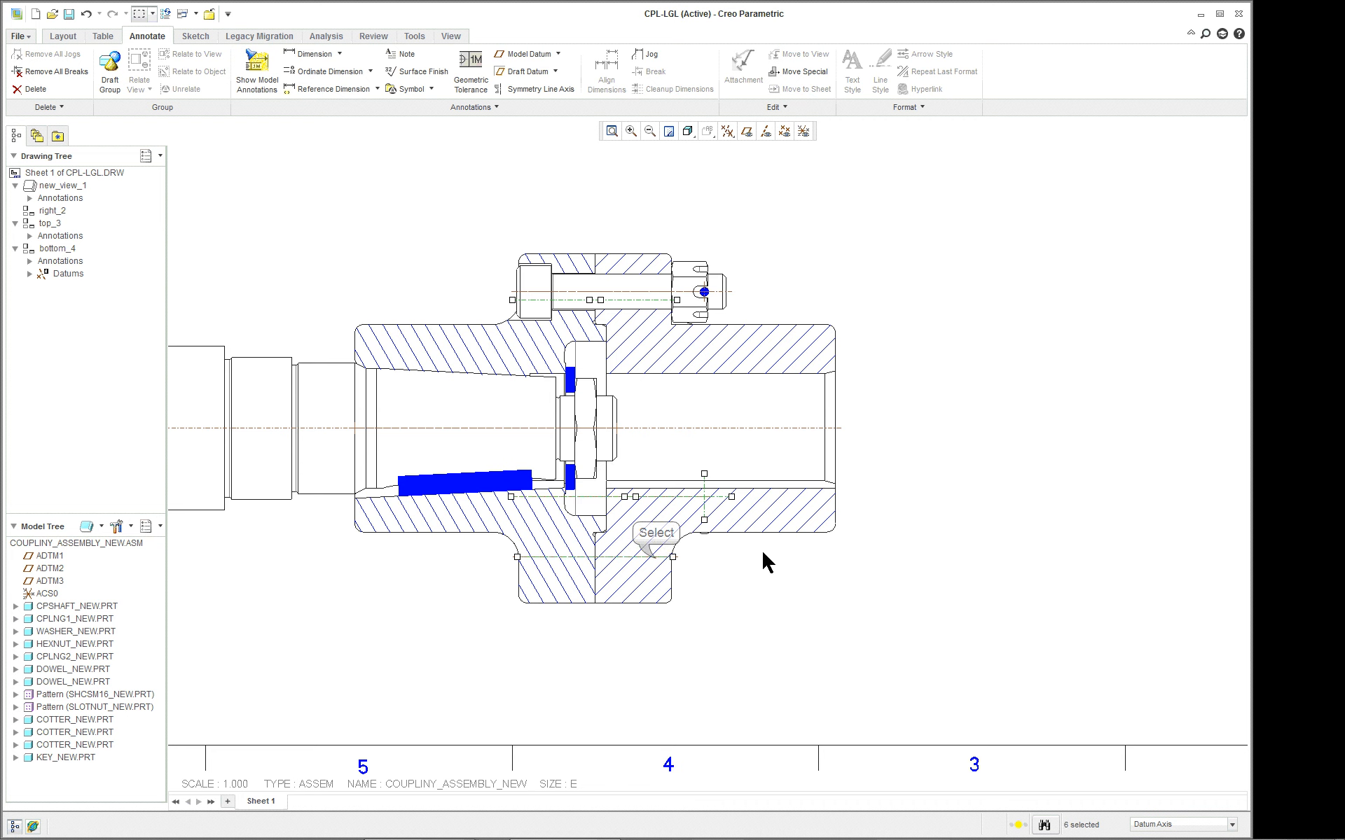
{"action": "right_click", "coordinate": [891, 539]}
{"action": "left_click", "coordinate": [911, 550]}
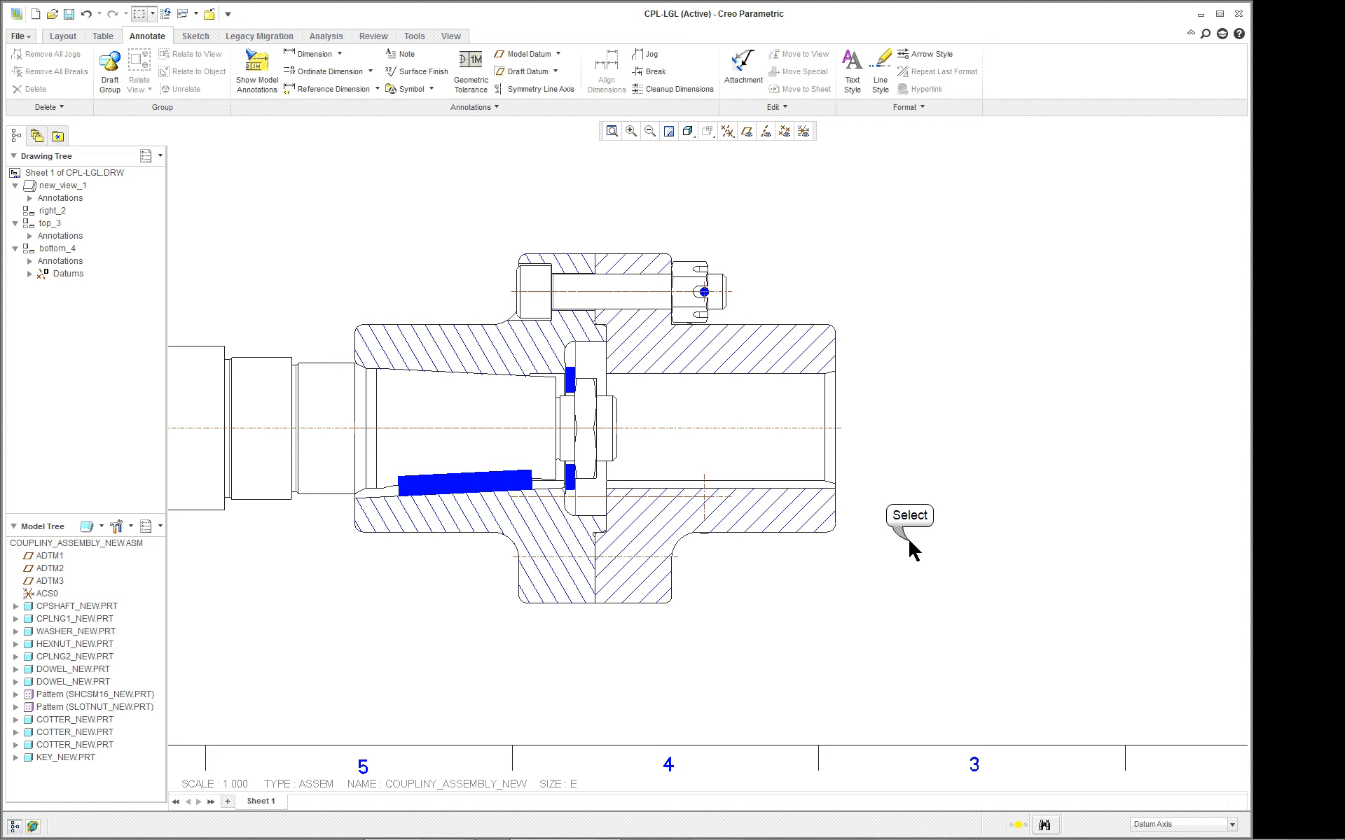
Step: Delete the next overlapping horizontal axes and the vertical axis in the lower hub walls, along with the lower flange axes
{"action": "left_click", "coordinate": [686, 496]}
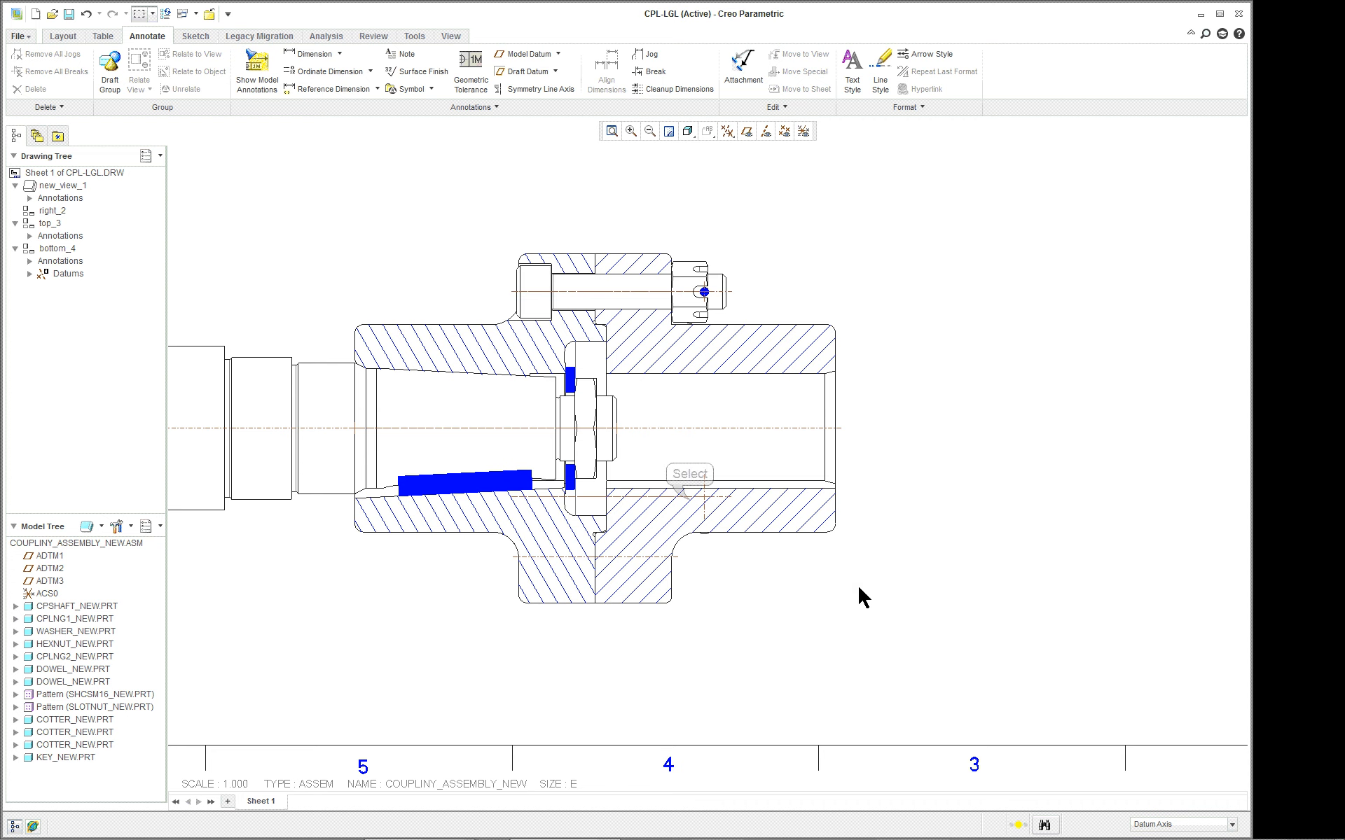
{"action": "left_click", "coordinate": [702, 499]}
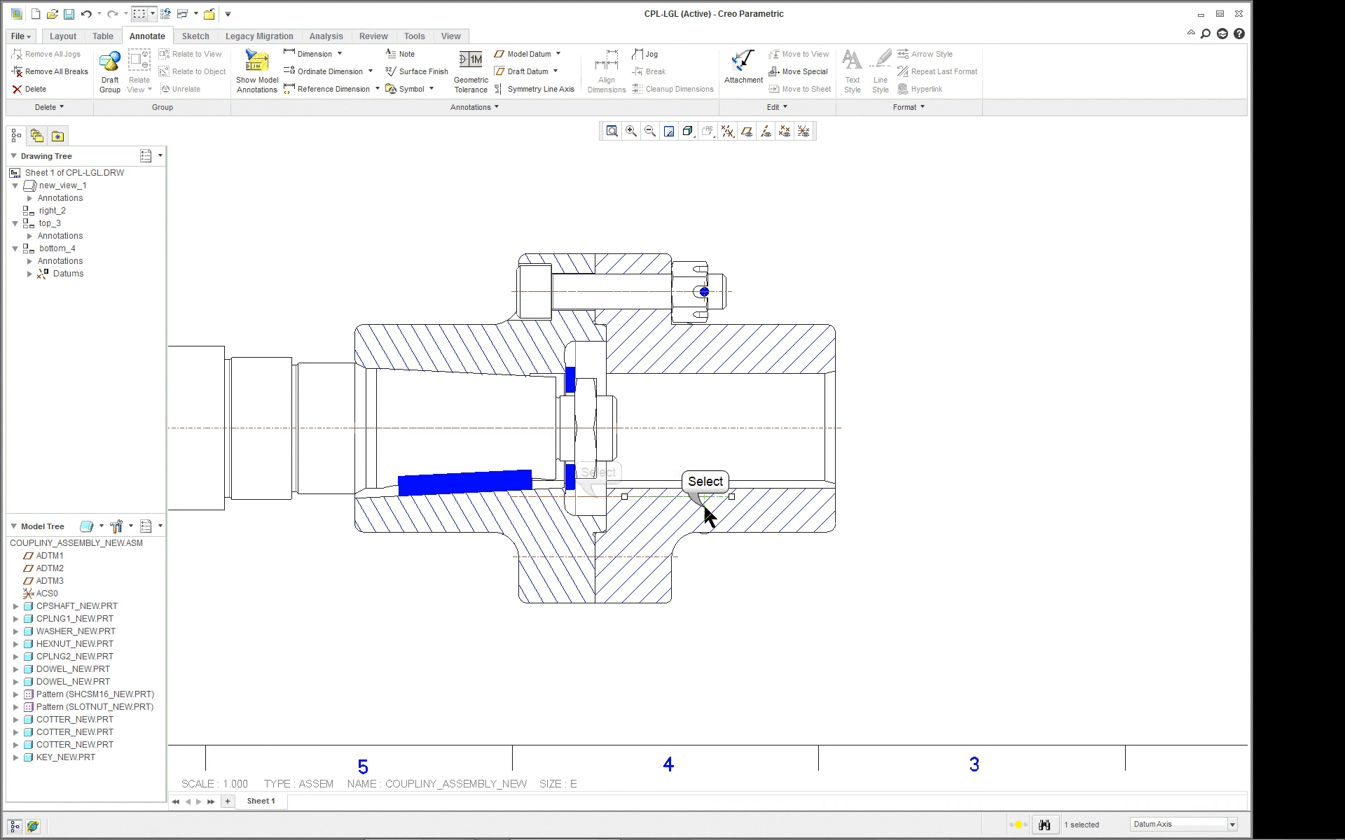
{"action": "left_click", "coordinate": [704, 507], "text": "ctrl"}
{"action": "left_click", "coordinate": [598, 498], "text": "ctrl"}
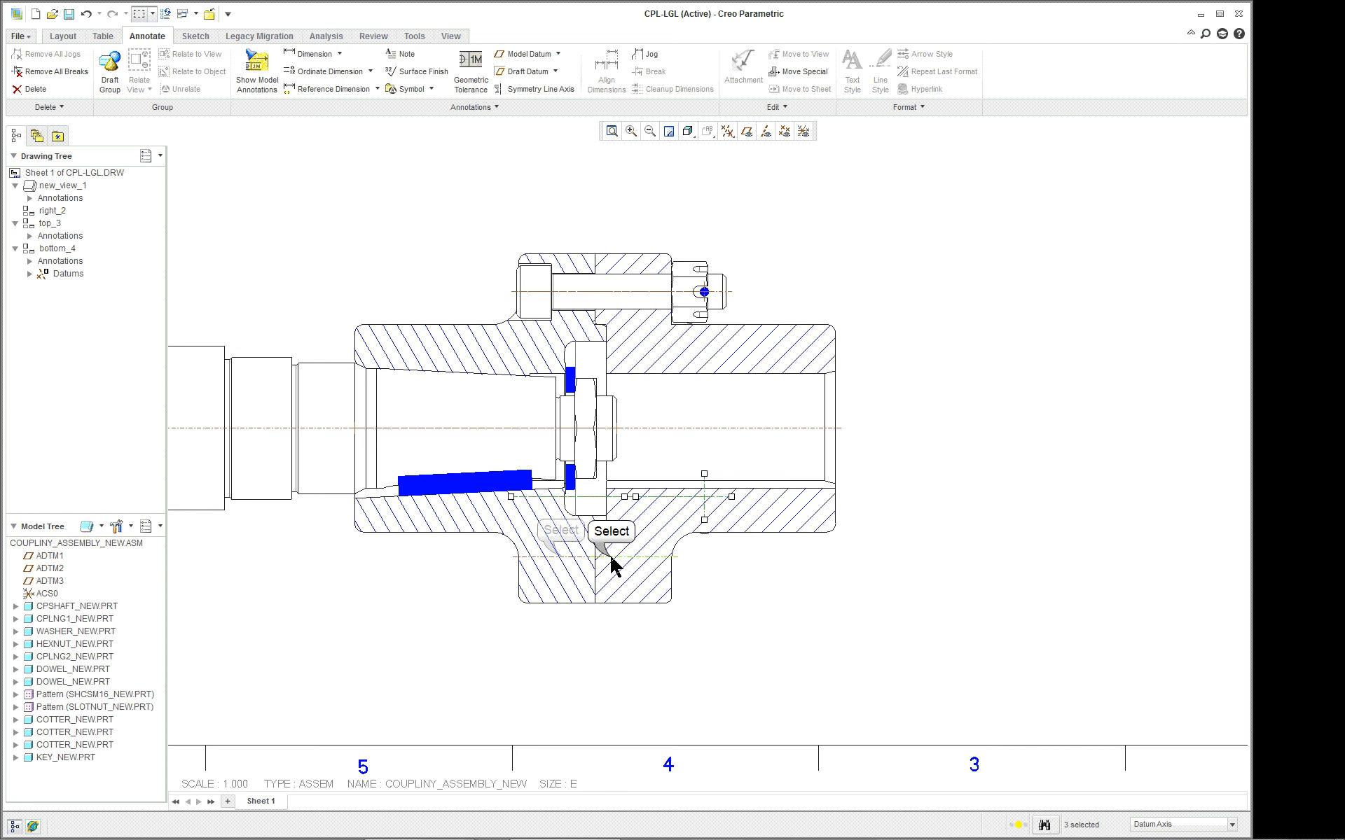
{"action": "left_click", "coordinate": [558, 555], "text": "ctrl"}
{"action": "right_click", "coordinate": [936, 441]}
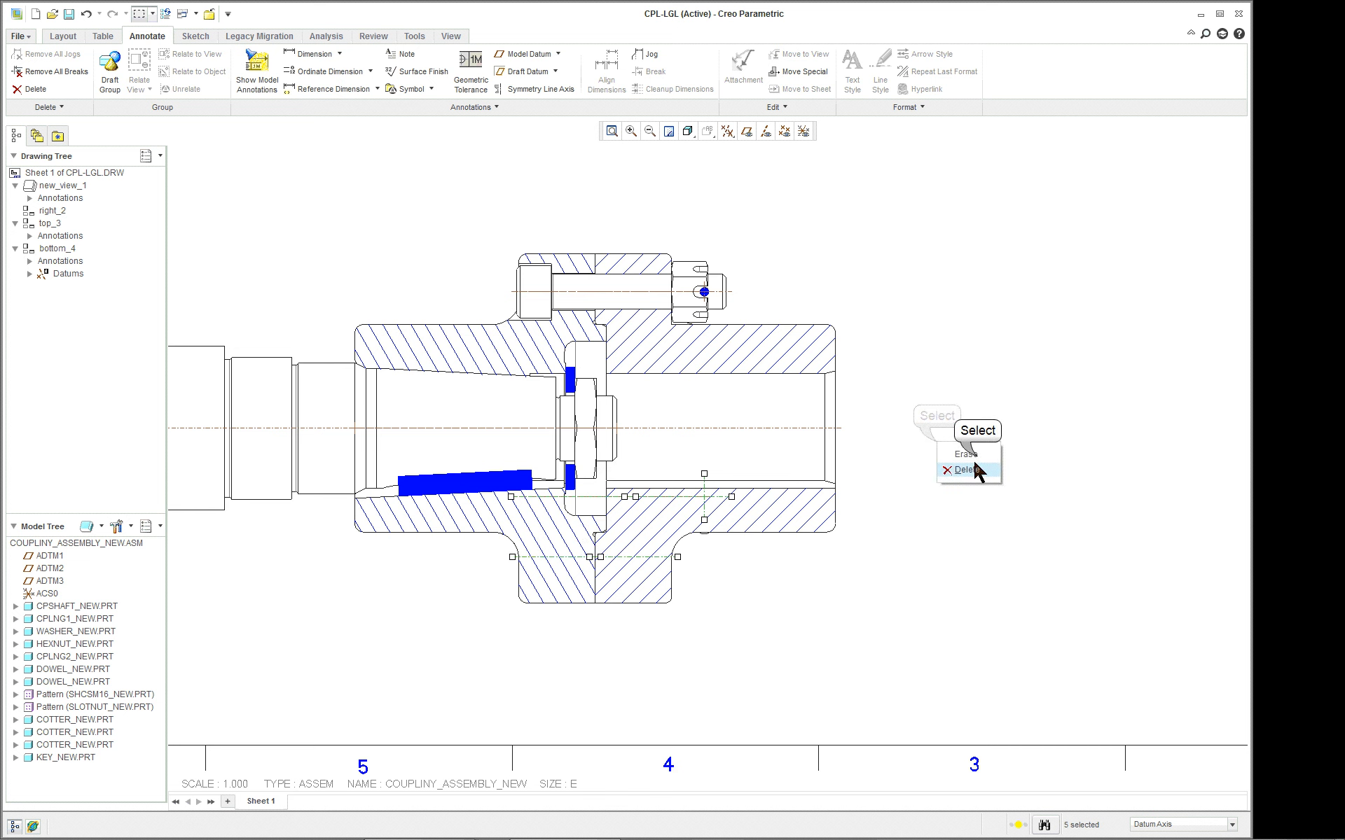
{"action": "double_click", "coordinate": [972, 457]}
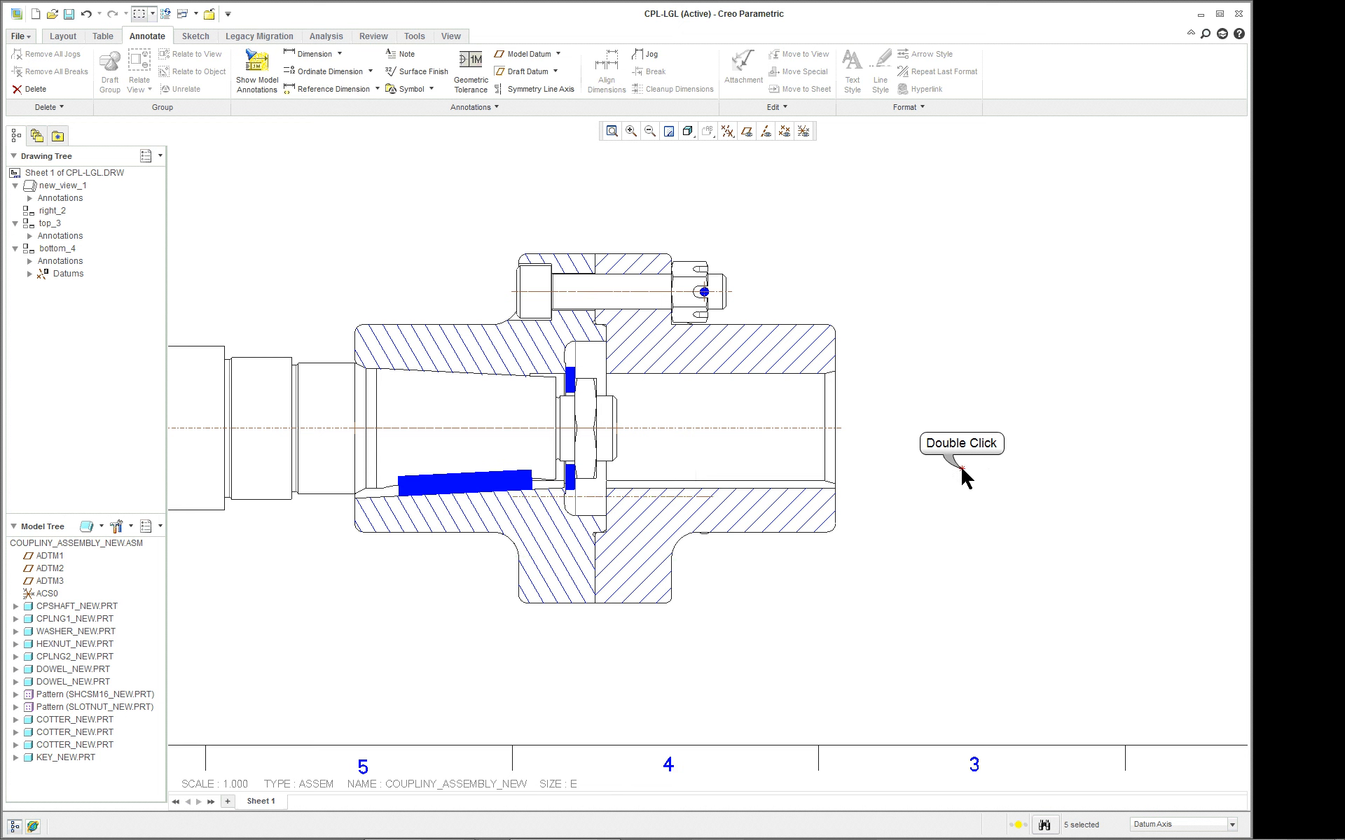
Step: Delete the shorter stacked datum axes still lying in the lower wall of the right-hand coupling half
{"action": "left_click", "coordinate": [664, 500]}
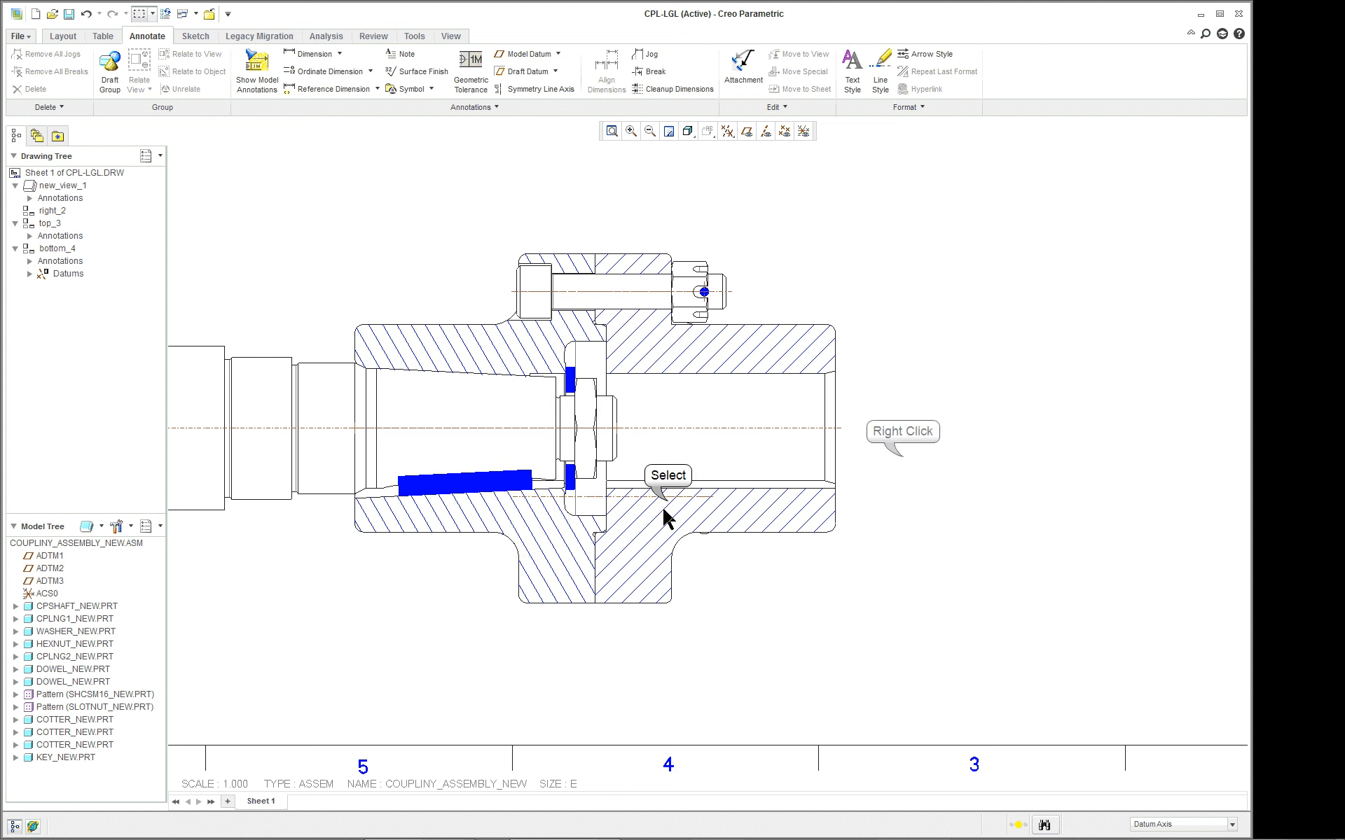
{"action": "right_click", "coordinate": [905, 462]}
{"action": "left_click", "coordinate": [929, 470]}
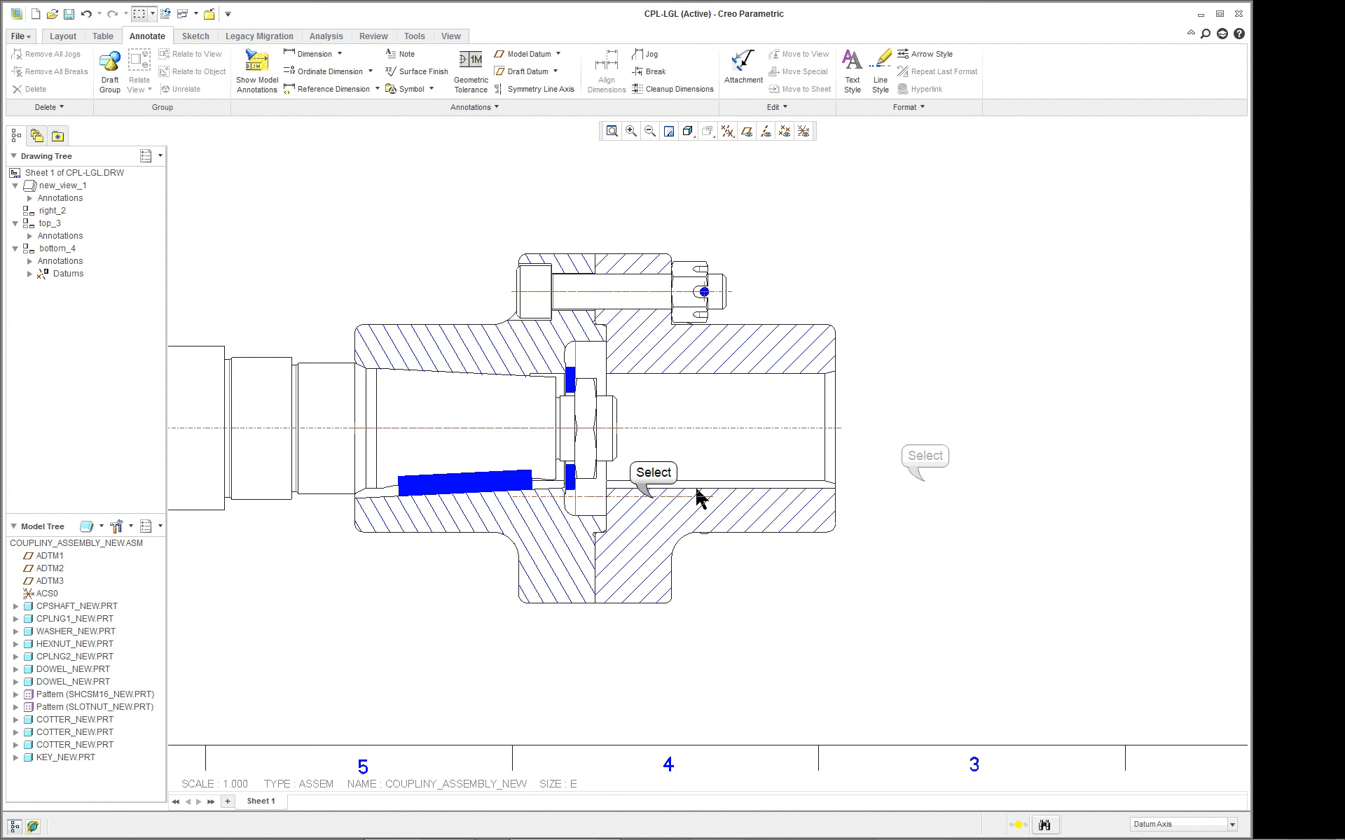
{"action": "left_click", "coordinate": [652, 498]}
{"action": "right_click", "coordinate": [940, 473]}
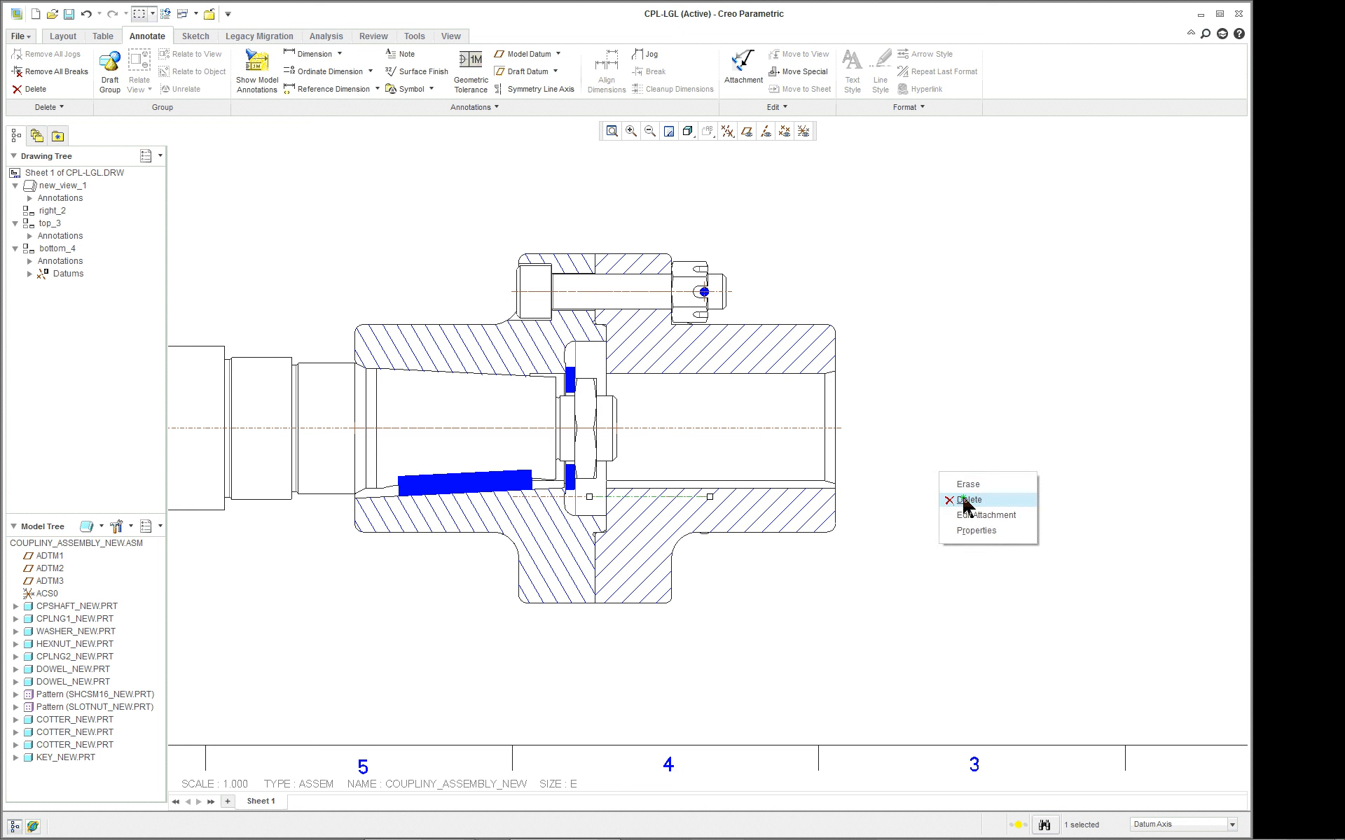
{"action": "left_click", "coordinate": [963, 497]}
{"action": "left_click", "coordinate": [685, 500]}
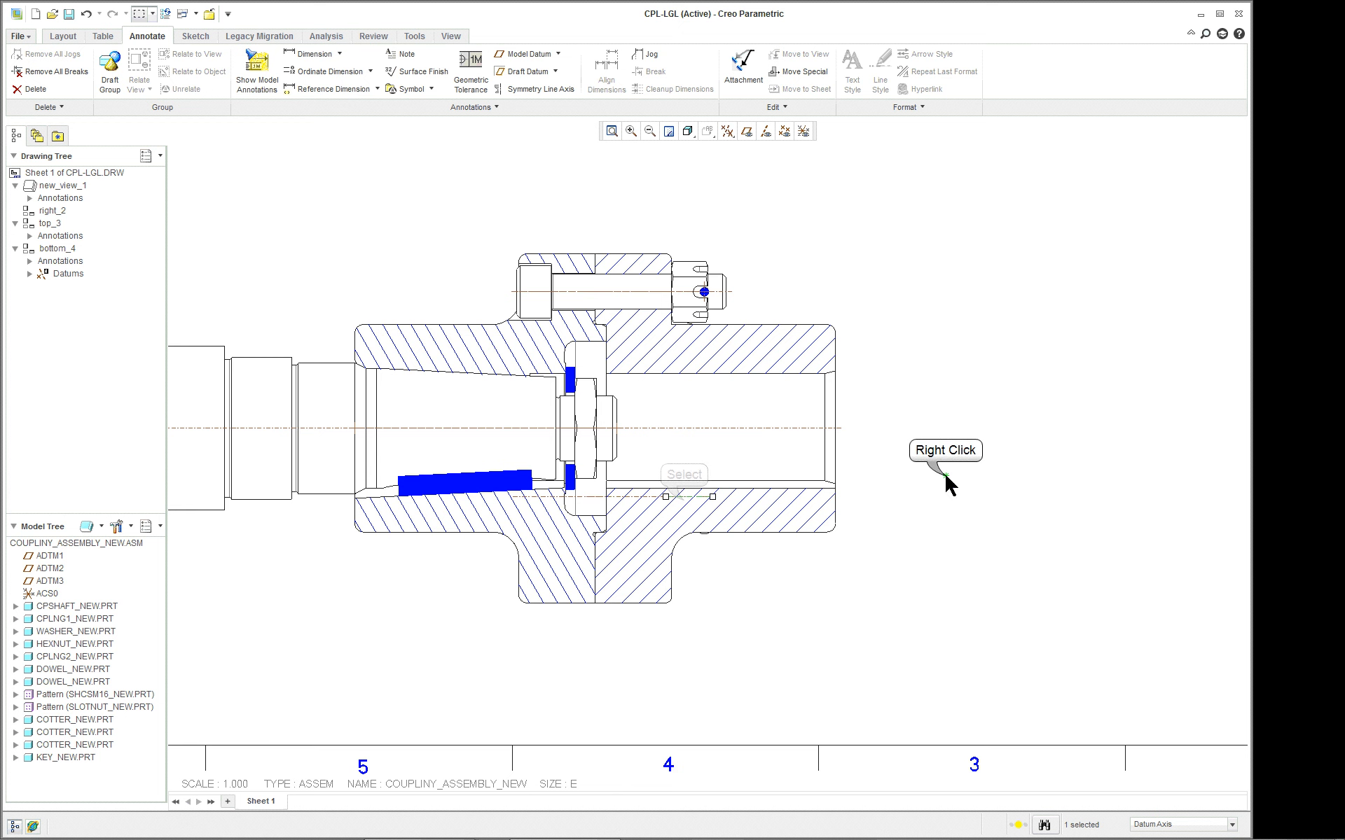
{"action": "right_click", "coordinate": [951, 488]}
{"action": "left_click", "coordinate": [973, 516]}
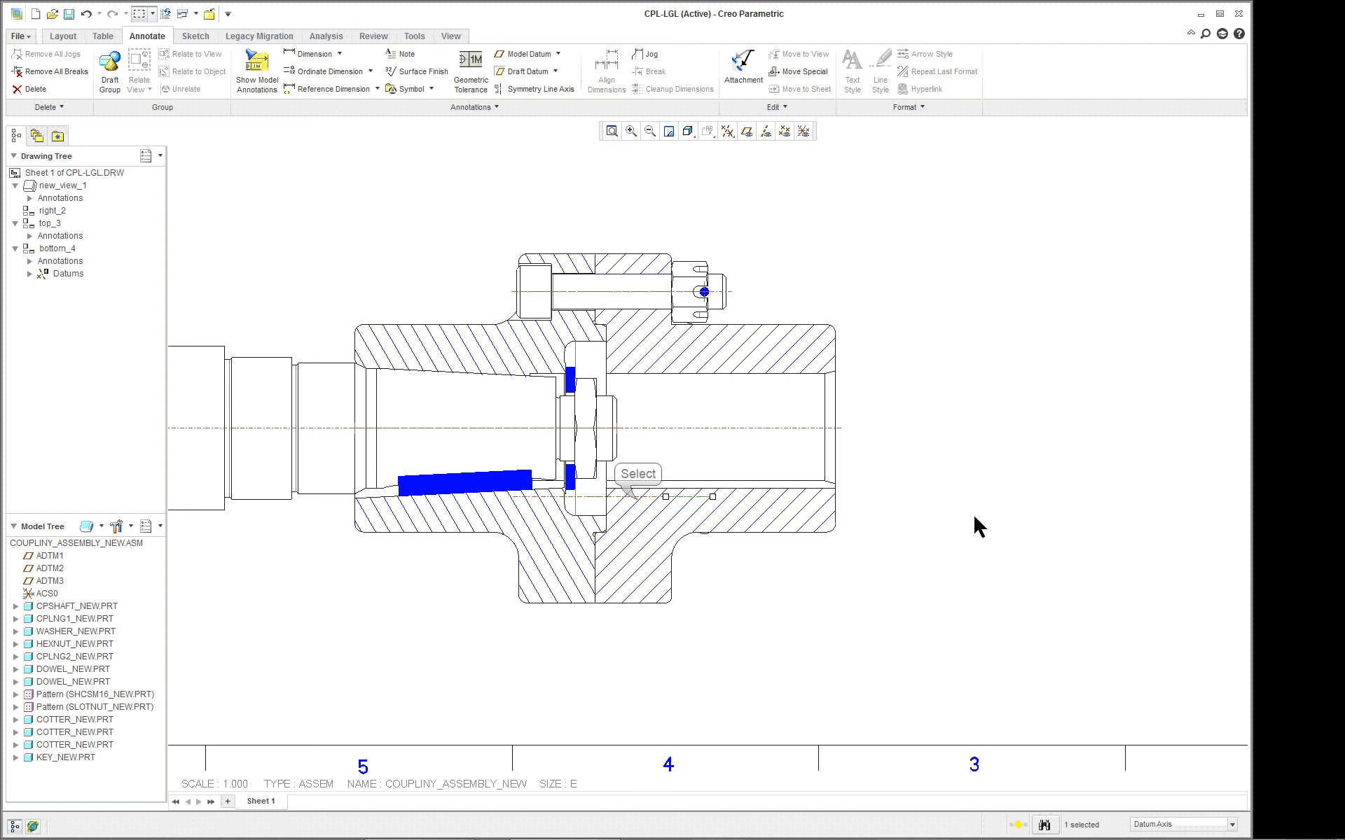
Step: Delete the last datum axes running across the lower walls of both coupling halves, keeping the shaft and bolt centrelines
{"action": "left_click", "coordinate": [638, 499]}
{"action": "left_click", "coordinate": [570, 499], "text": "ctrl"}
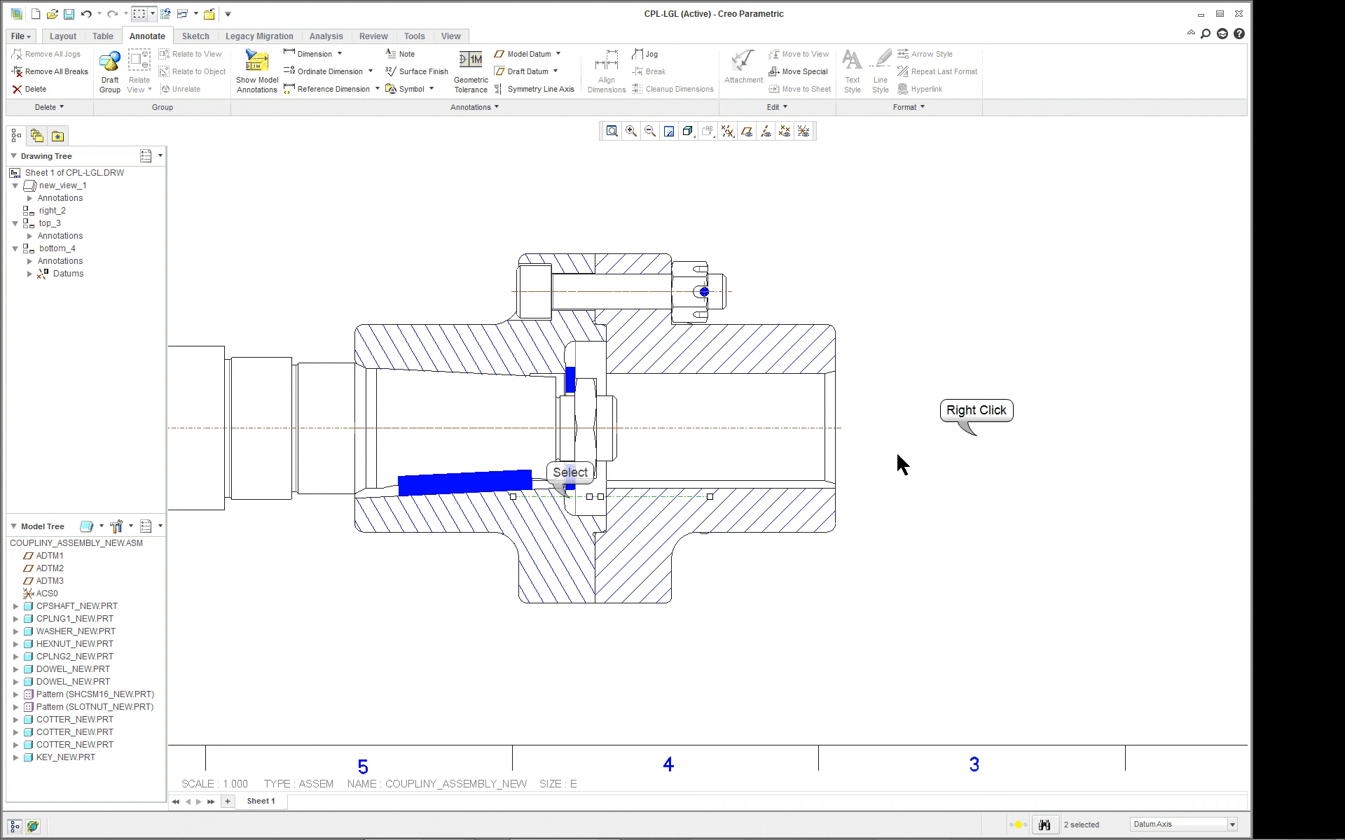
{"action": "right_click", "coordinate": [978, 441]}
{"action": "left_click", "coordinate": [1004, 464]}
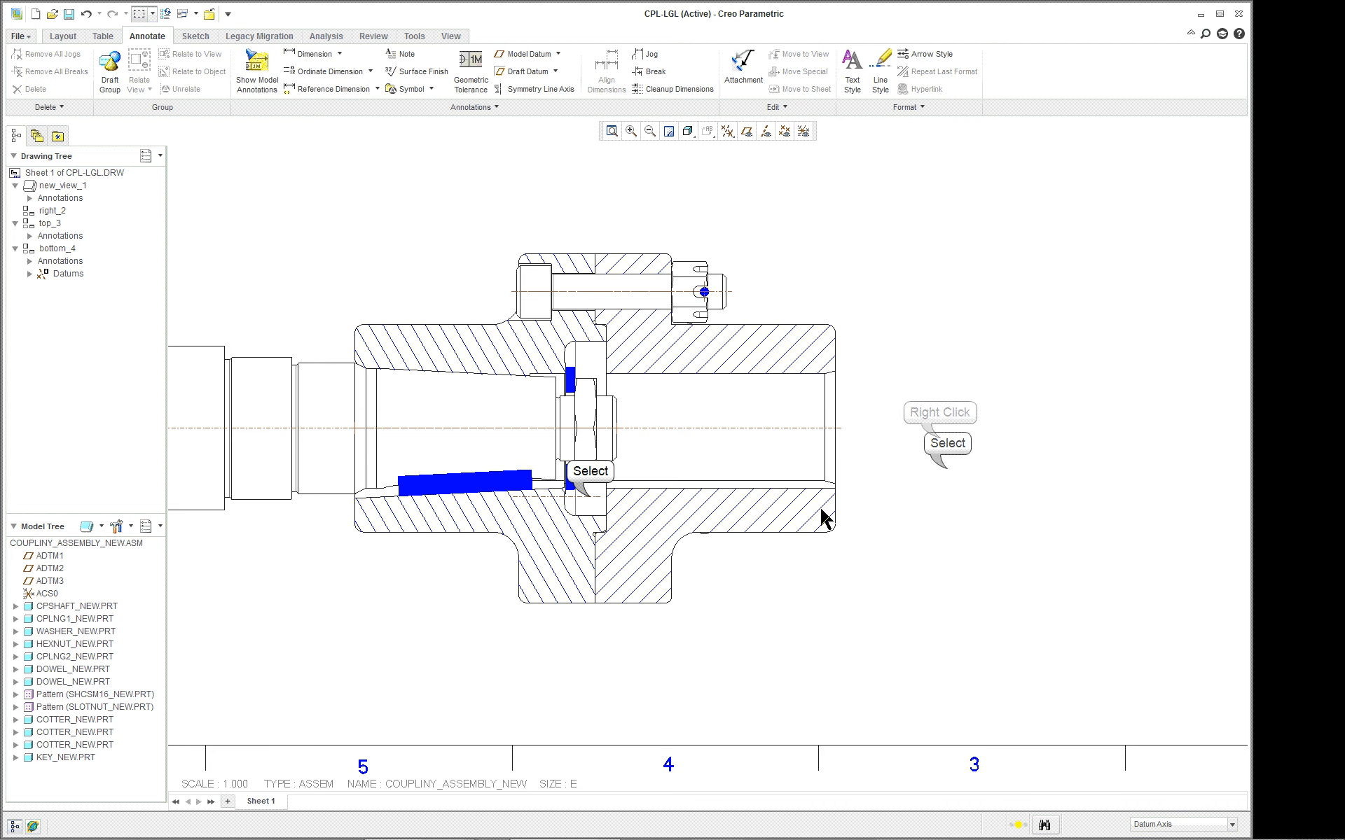
{"action": "right_click", "coordinate": [926, 439]}
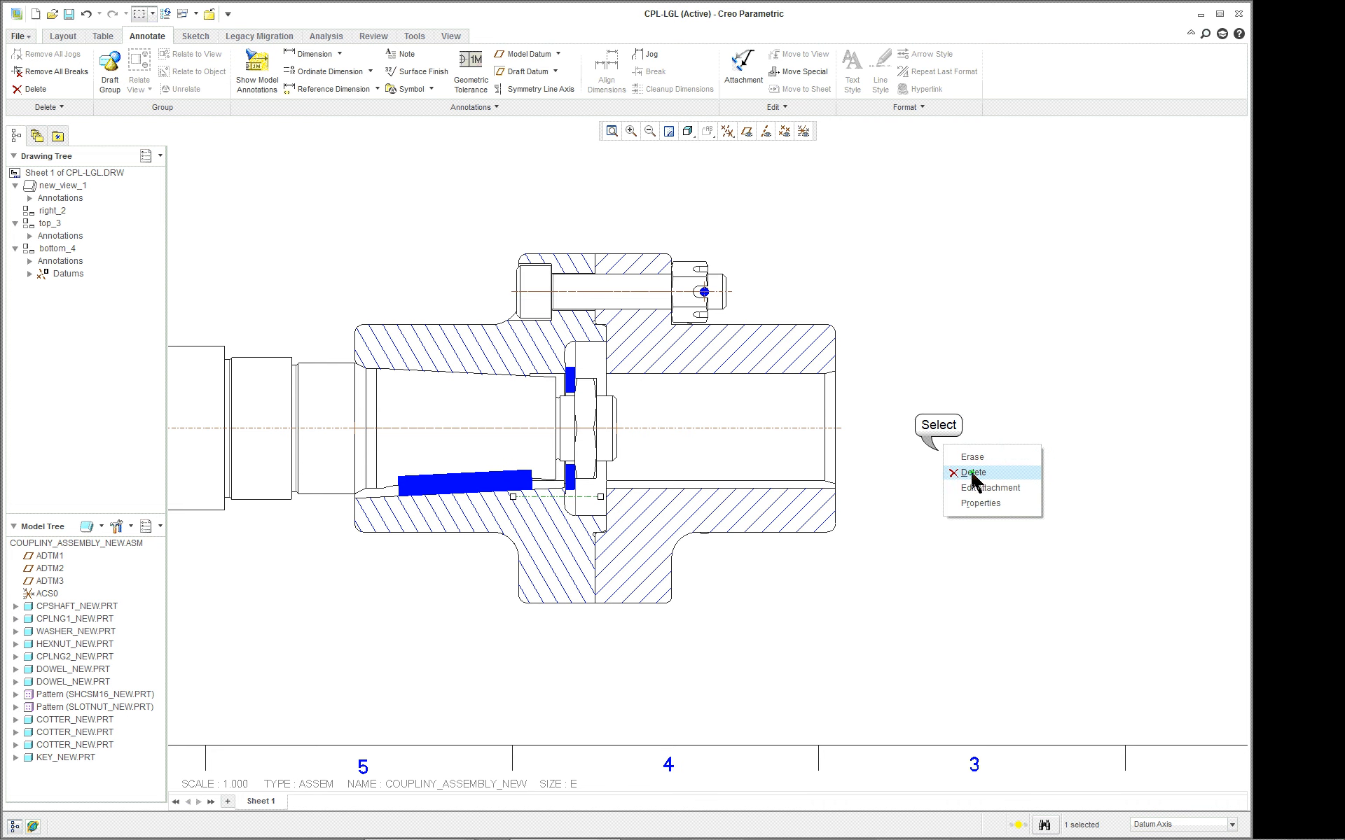
{"action": "left_click", "coordinate": [970, 471]}
Step: Move balloon 8 from the full section view new_view_1 to the section view bottom_4
{"action": "scroll", "coordinate": [941, 467], "scroll_direction": "down", "scroll_amount": 4}
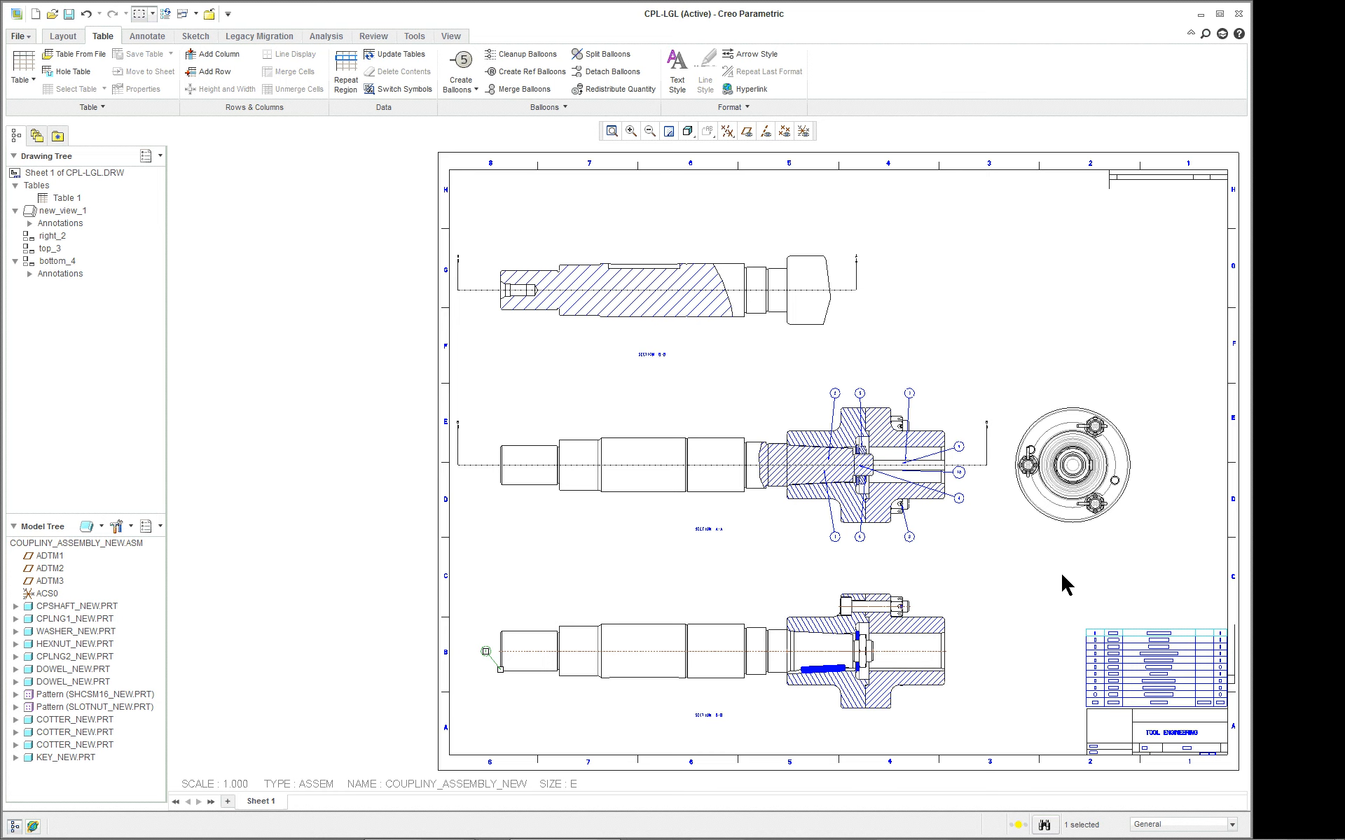
{"action": "scroll", "coordinate": [1062, 577], "scroll_direction": "up", "scroll_amount": 5}
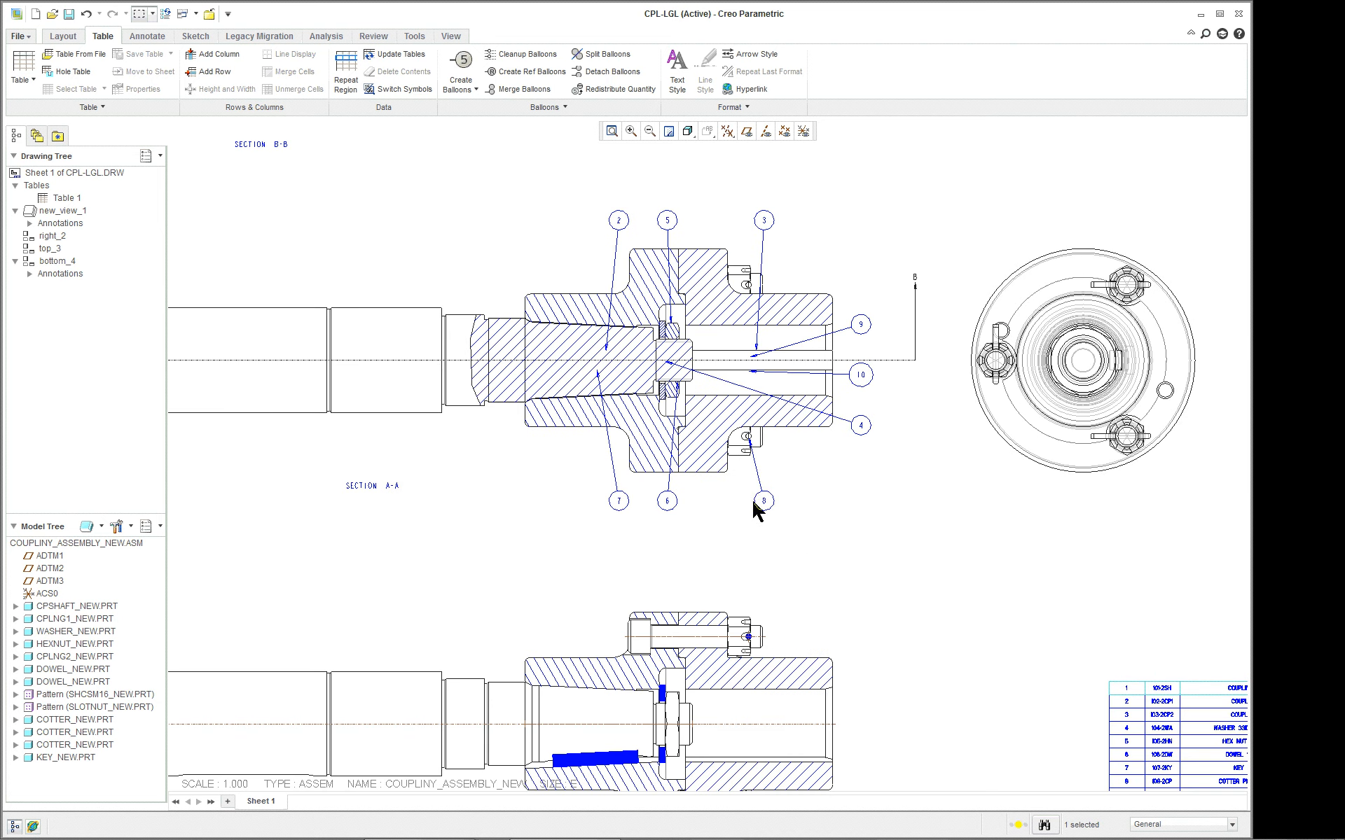
{"action": "scroll", "coordinate": [786, 503], "scroll_direction": "down", "scroll_amount": 2}
{"action": "left_click", "coordinate": [770, 498]}
{"action": "right_click", "coordinate": [770, 498]}
{"action": "left_click", "coordinate": [812, 581]}
{"action": "left_click", "coordinate": [773, 665]}
Step: Reposition balloon 8 in bottom_4 further right, below the right-hand coupling half's hub
{"action": "scroll", "coordinate": [903, 335], "scroll_direction": "up", "scroll_amount": 1}
{"action": "scroll", "coordinate": [881, 700], "scroll_direction": "down", "scroll_amount": 2}
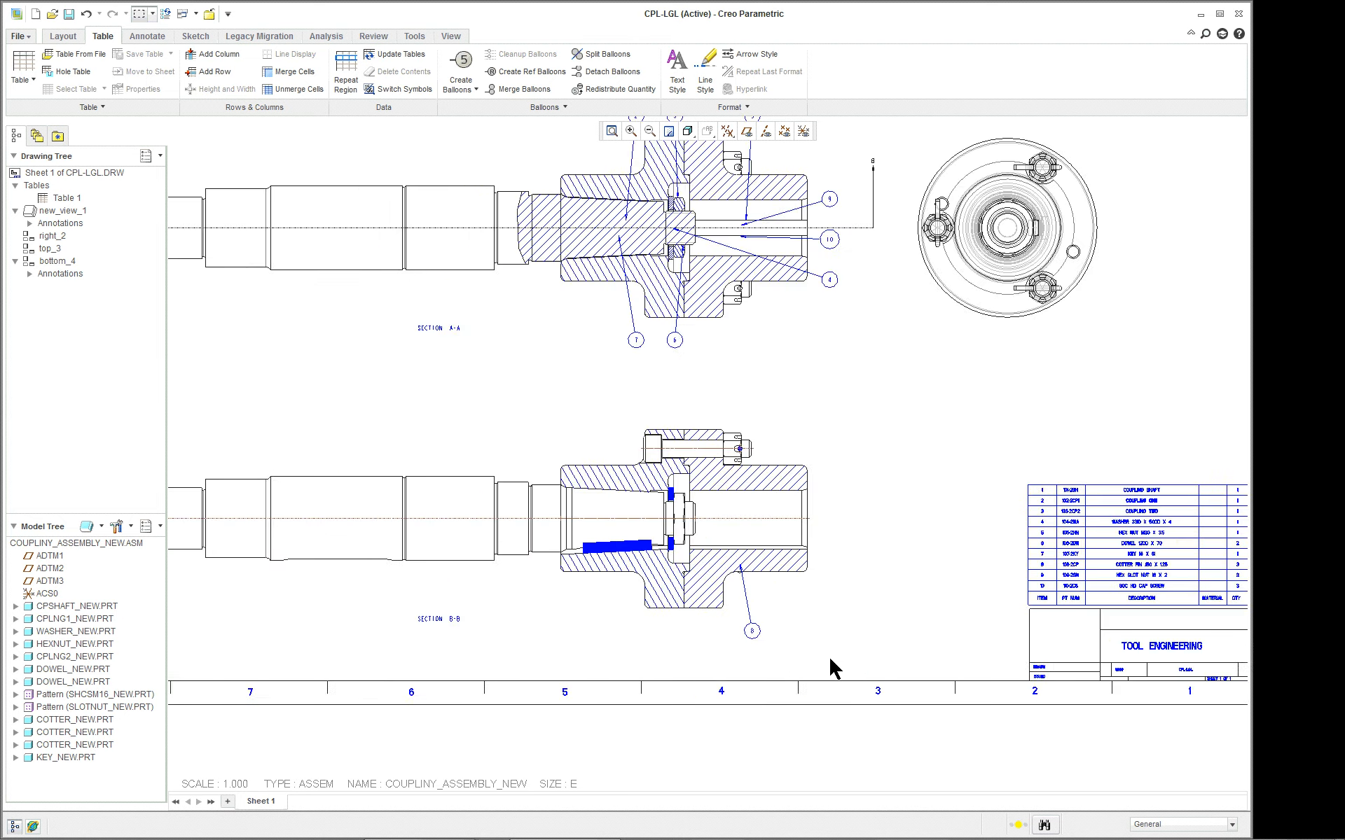
{"action": "scroll", "coordinate": [828, 658], "scroll_direction": "down", "scroll_amount": 6}
{"action": "scroll", "coordinate": [828, 659], "scroll_direction": "up", "scroll_amount": 2}
{"action": "scroll", "coordinate": [829, 660], "scroll_direction": "up", "scroll_amount": 1}
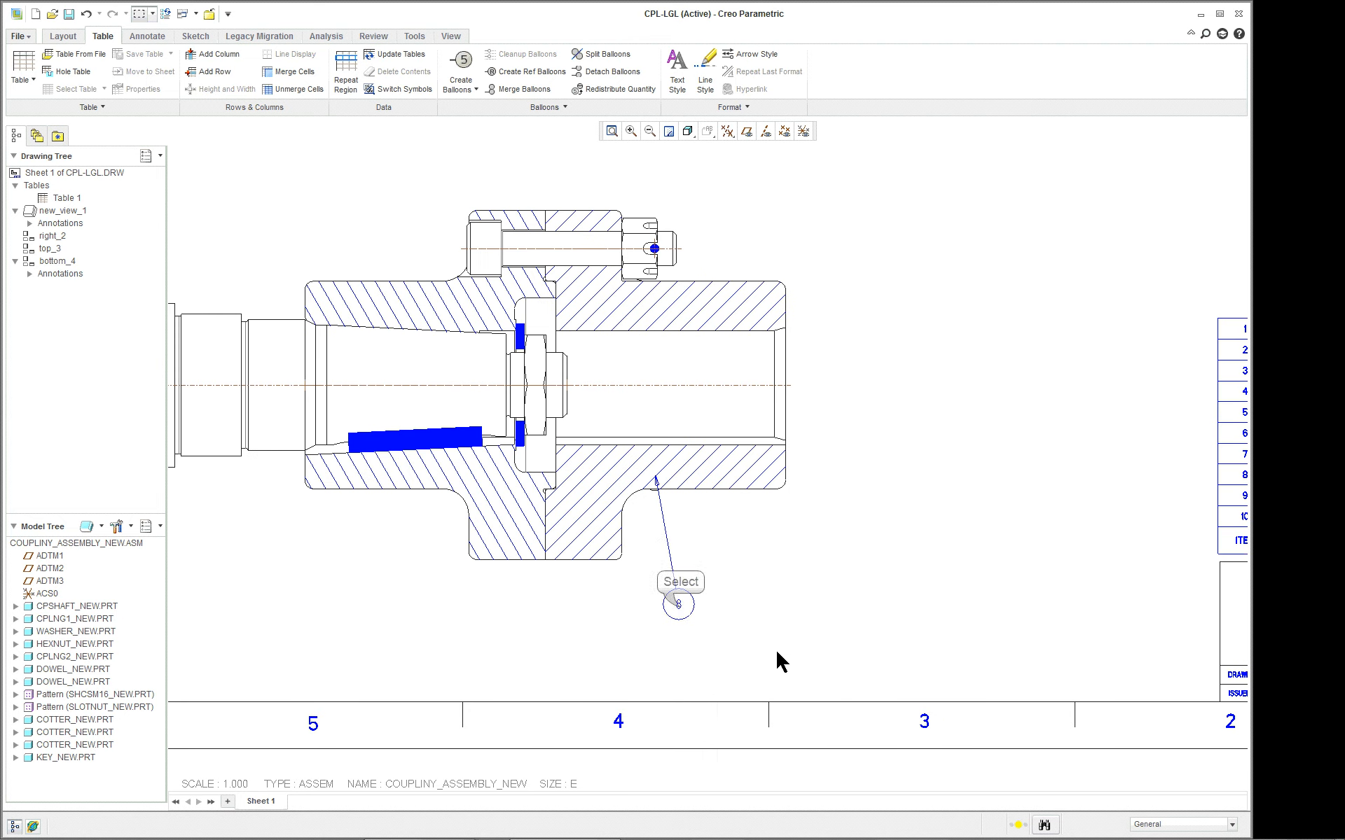
{"action": "left_click", "coordinate": [679, 605]}
{"action": "left_click_drag", "start_coordinate": [681, 606], "coordinate": [748, 586]}
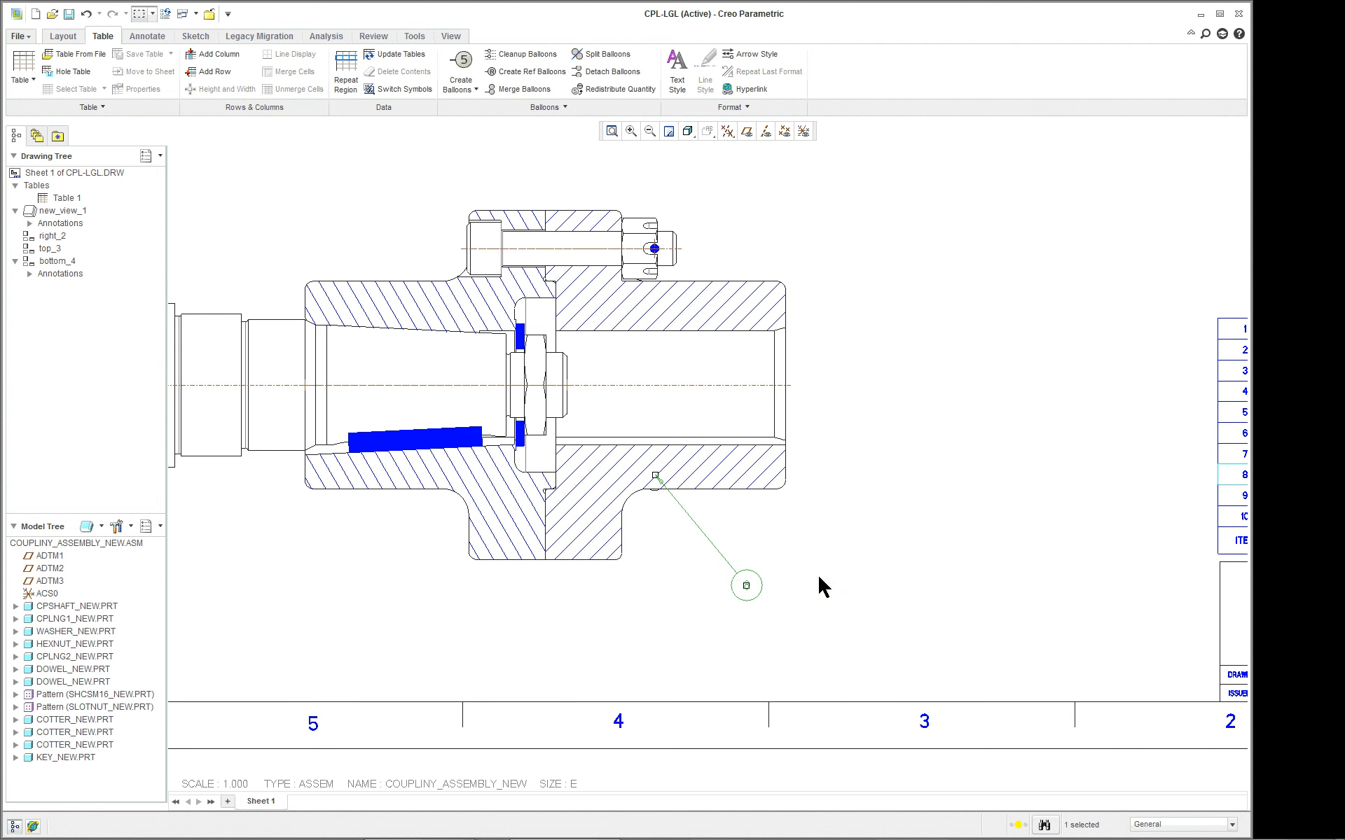